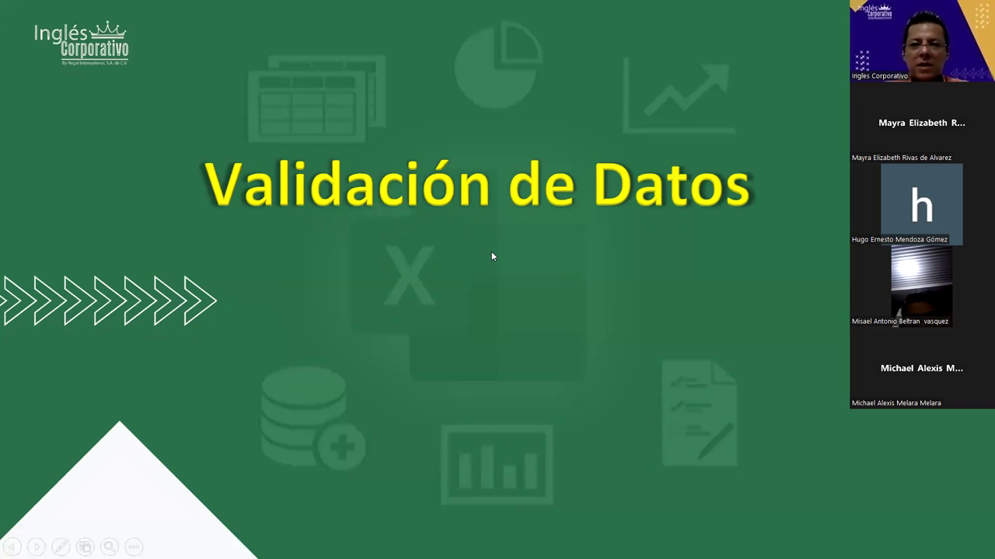
- Advance to the 'Objetivo' slide on Validación de datos, review it, then switch to the Excel workbook
click(491, 253)
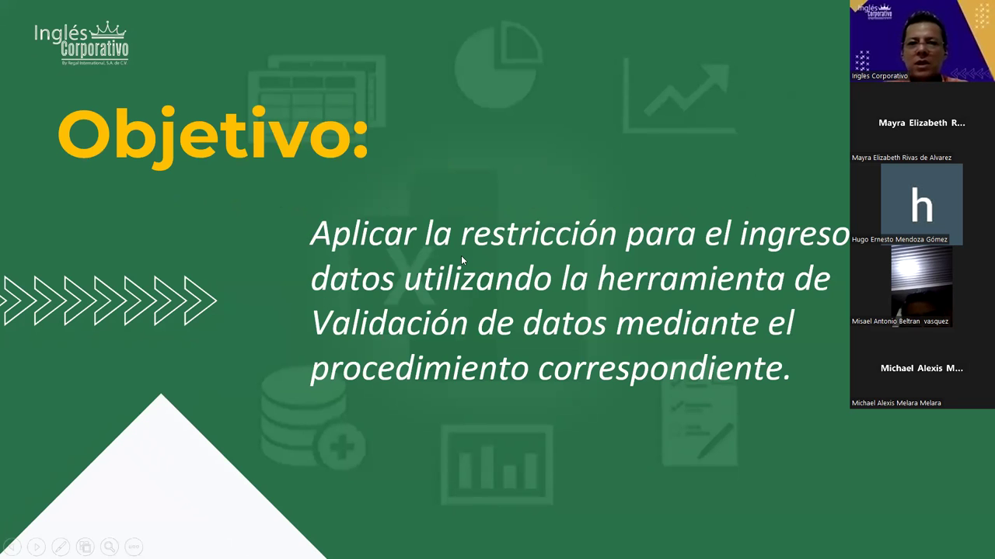
key(Left)
key(Right)
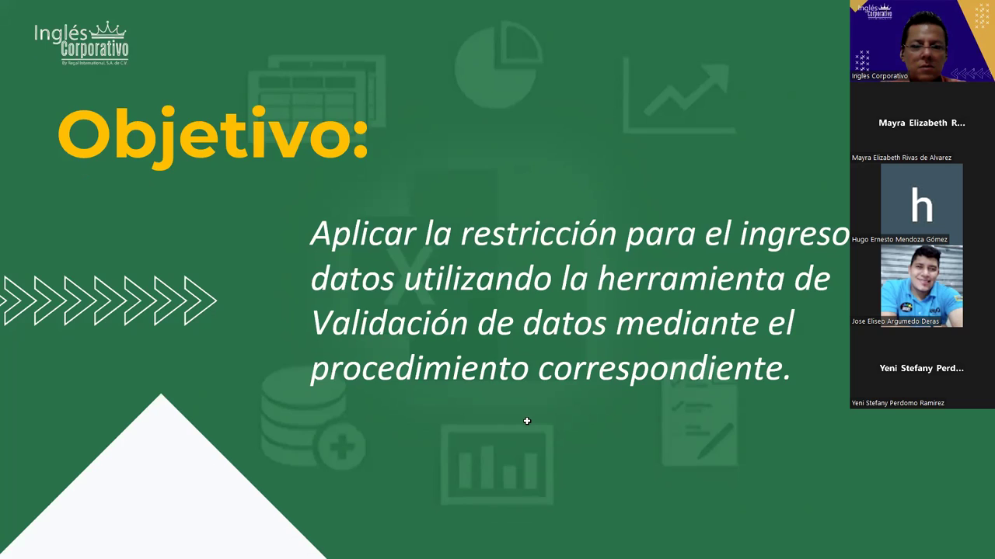
key(alt+Tab)
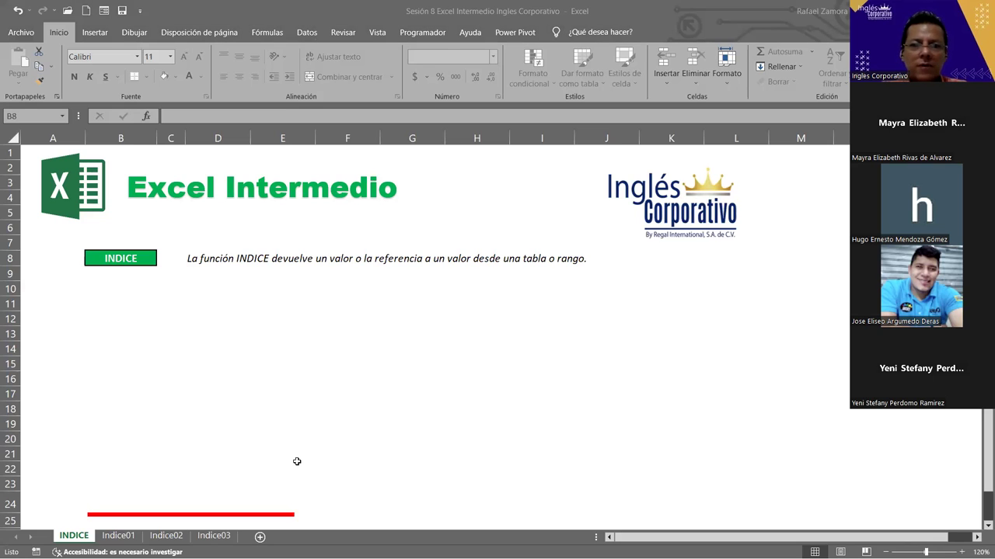
- Switch to the Indice01 sheet, briefly going back to the INDICE title sheet
click(120, 535)
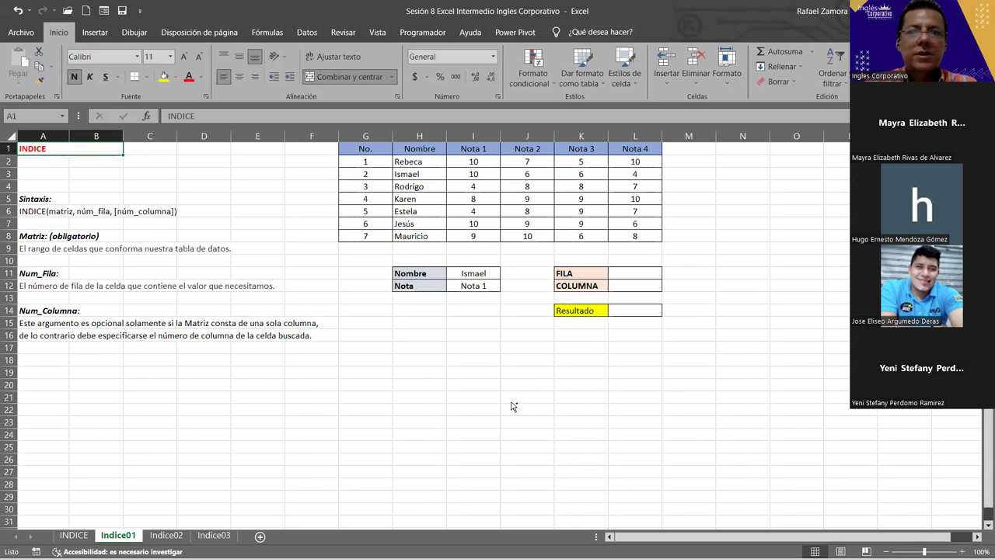
click(539, 411)
ctrl+scroll(539, 410, up, 1)
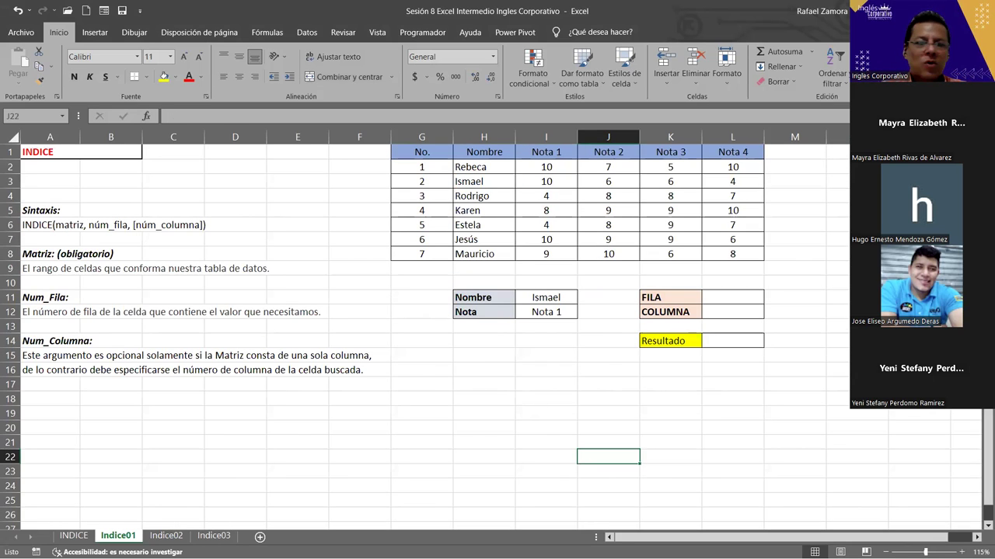
click(80, 538)
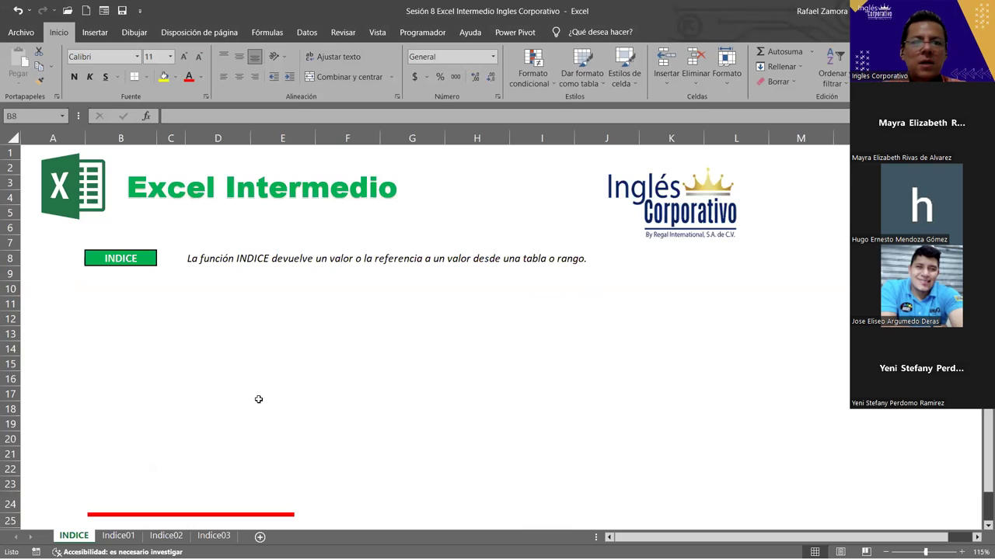
ctrl+scroll(259, 400, up, 1)
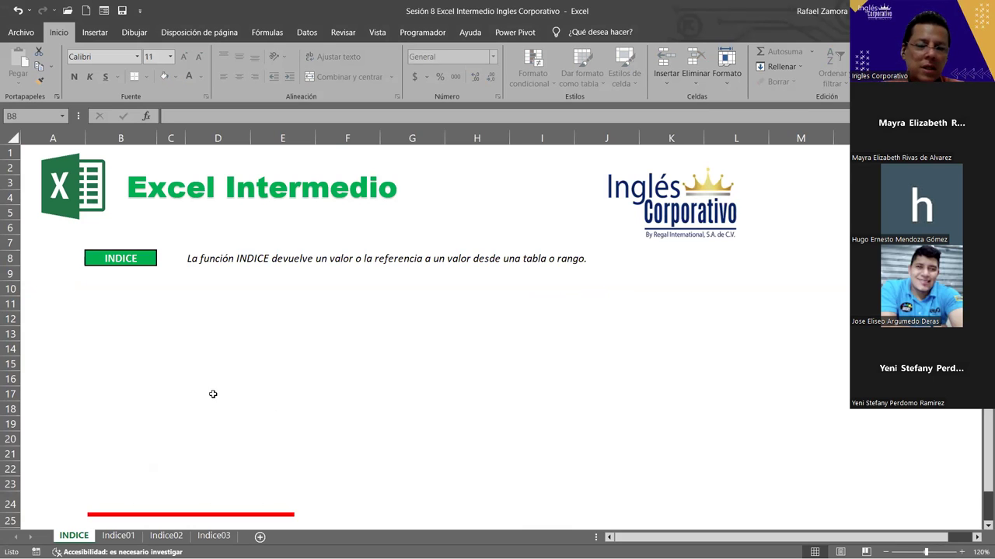
click(136, 536)
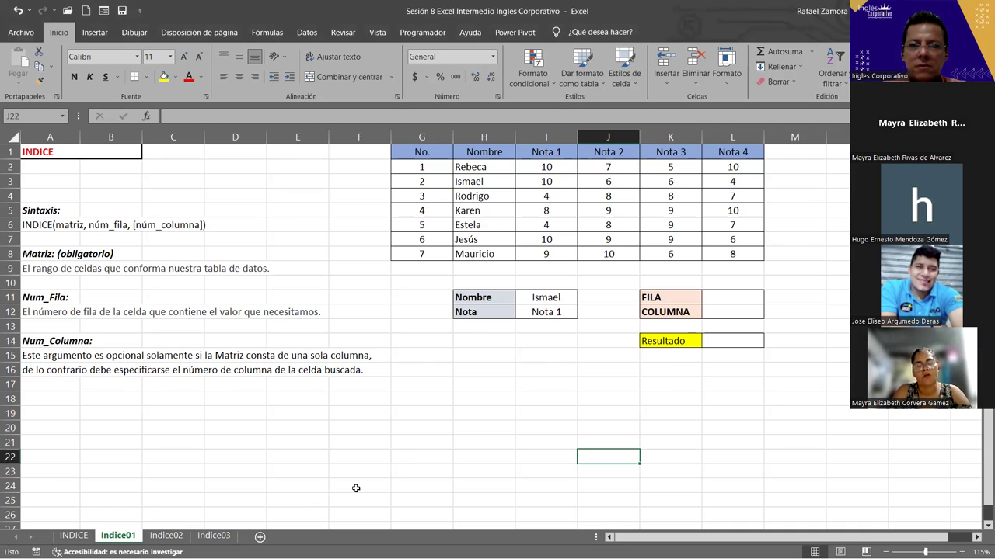
- Walk through the grades table and point out Ismael as the name to look up
click(366, 459)
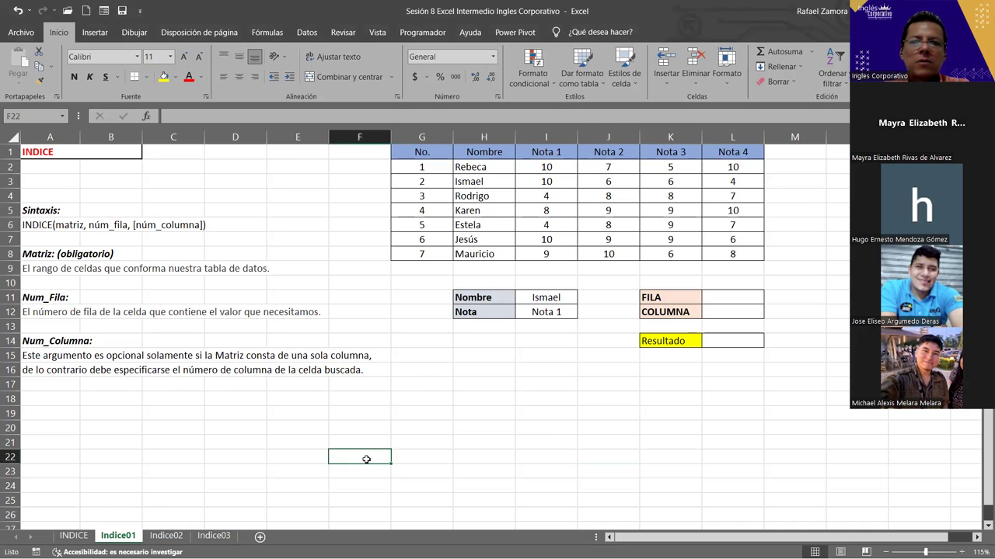
click(421, 384)
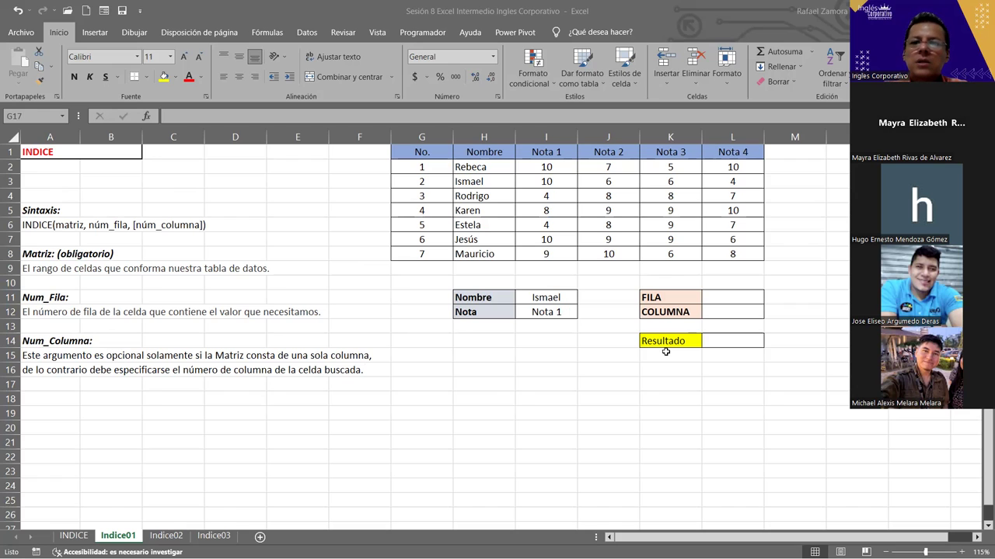
click(551, 300)
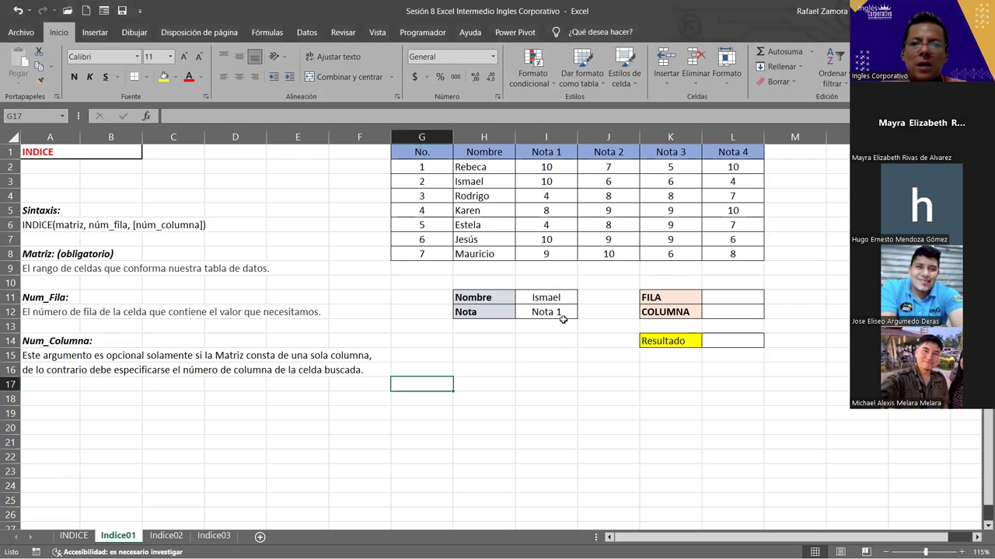
key(Down)
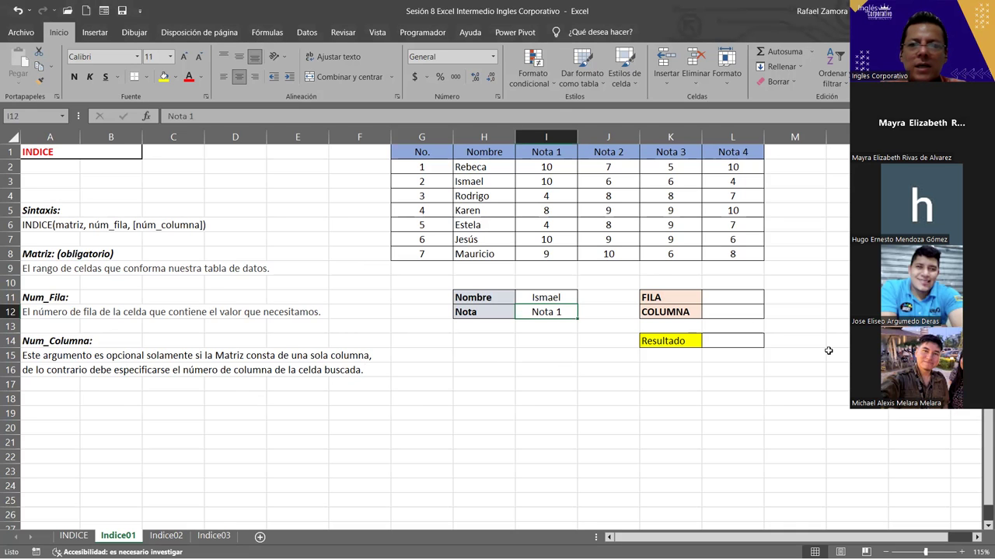
ctrl+scroll(828, 350, up, 1)
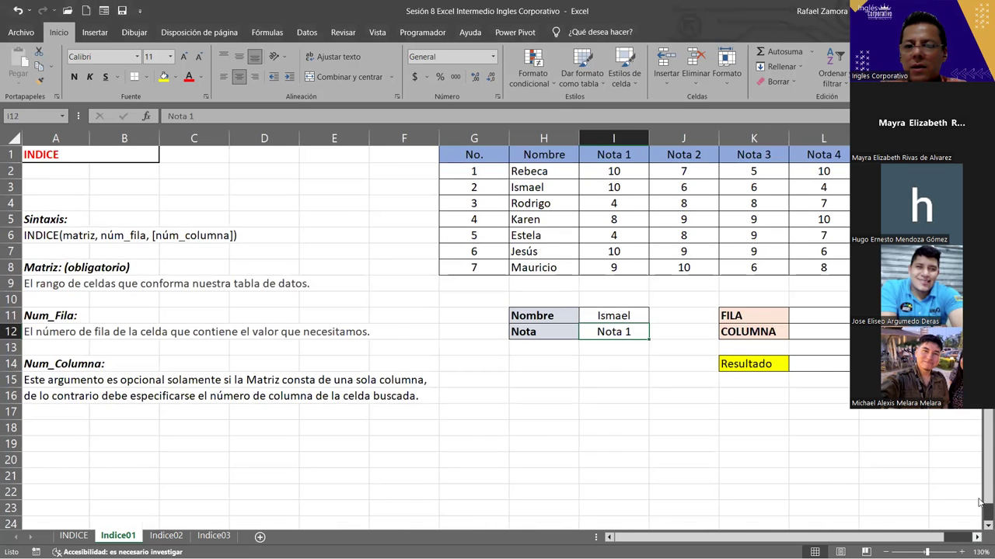
scroll(719, 324, right, 1)
scroll(720, 324, right, 1)
click(480, 190)
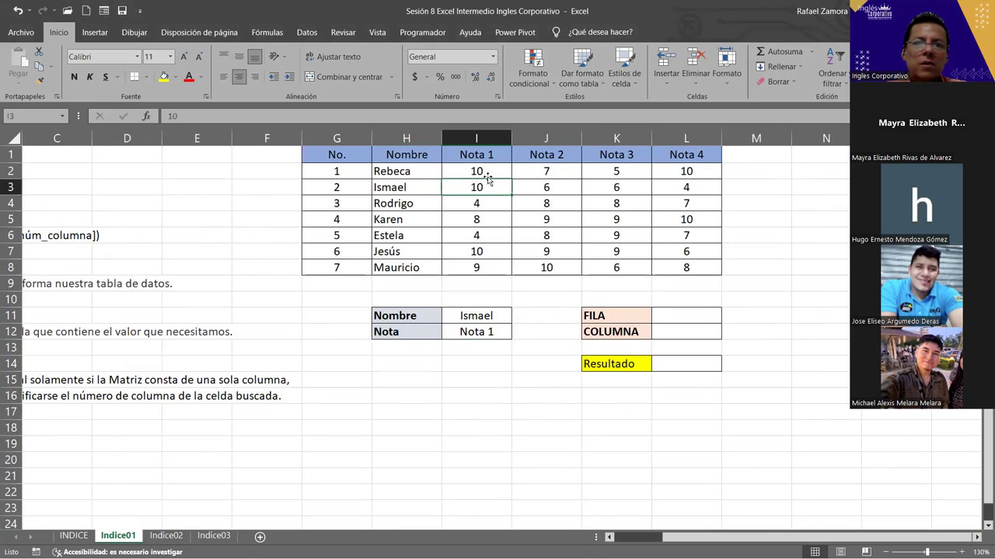
click(541, 190)
click(642, 231)
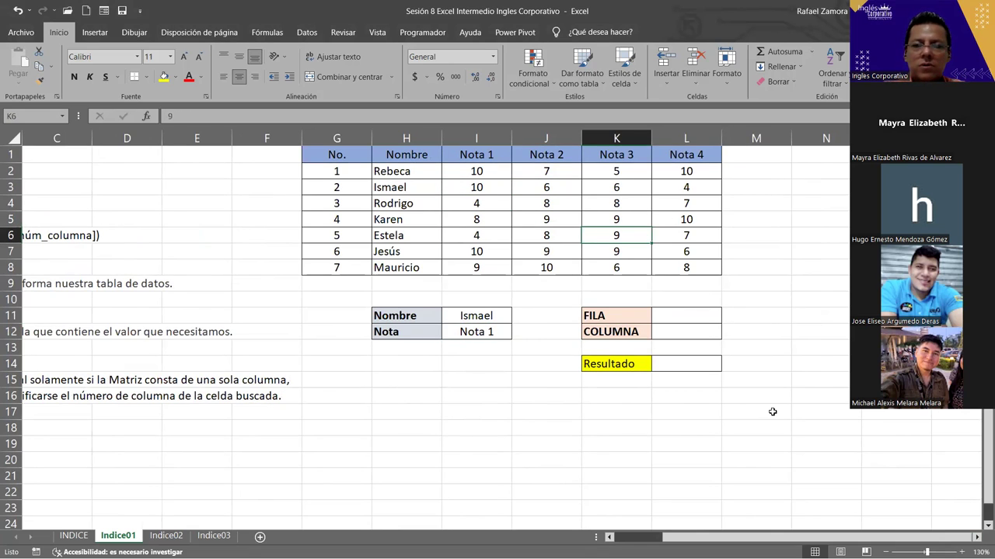
click(472, 314)
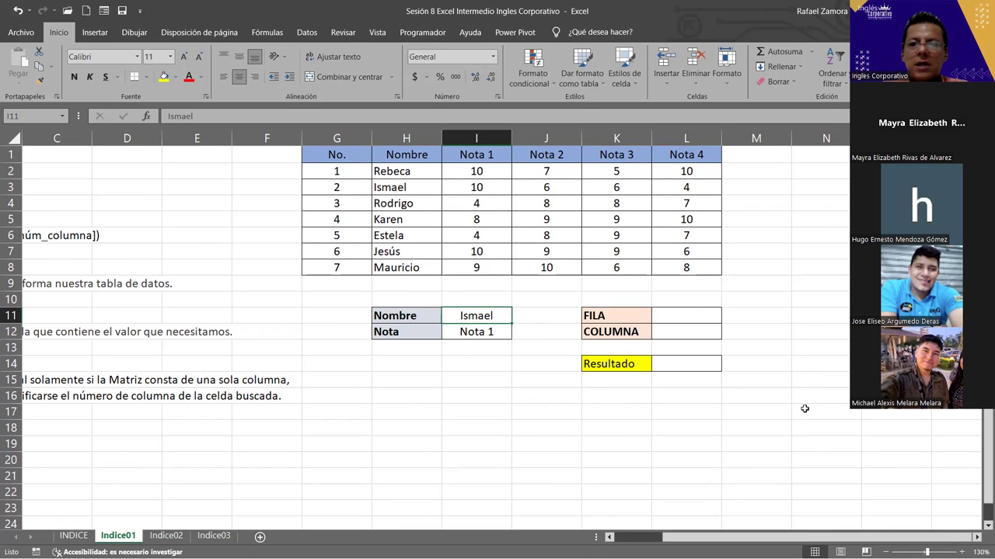
click(725, 412)
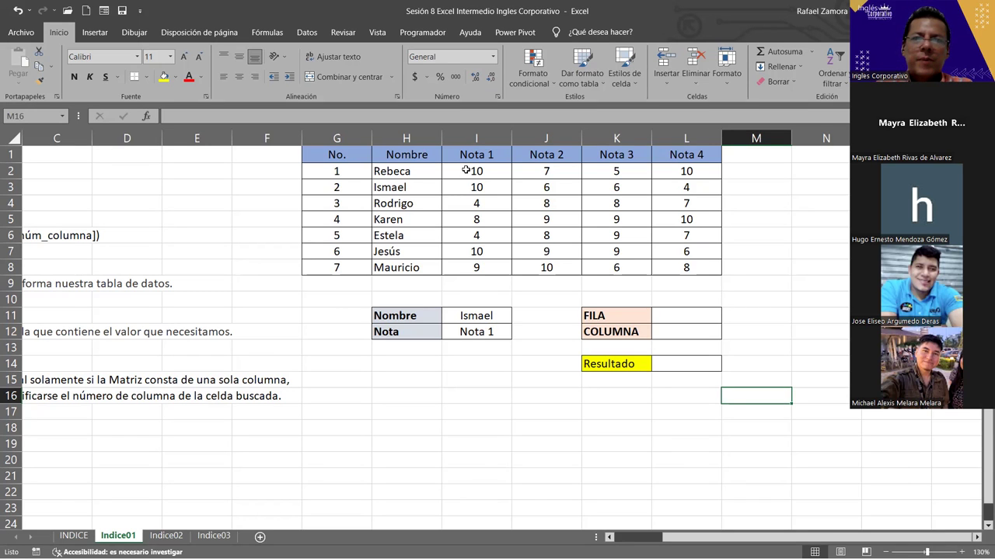
- Select the Nota 1–Nota 4 grades (I2:L8) and apply a thick outside border
drag(466, 171, 676, 267)
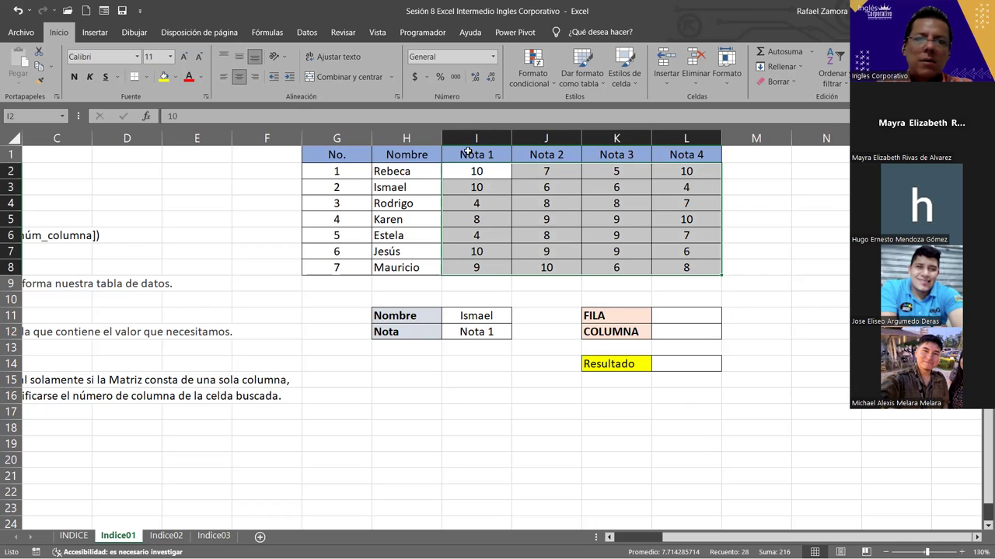
drag(472, 154, 544, 187)
drag(471, 154, 695, 264)
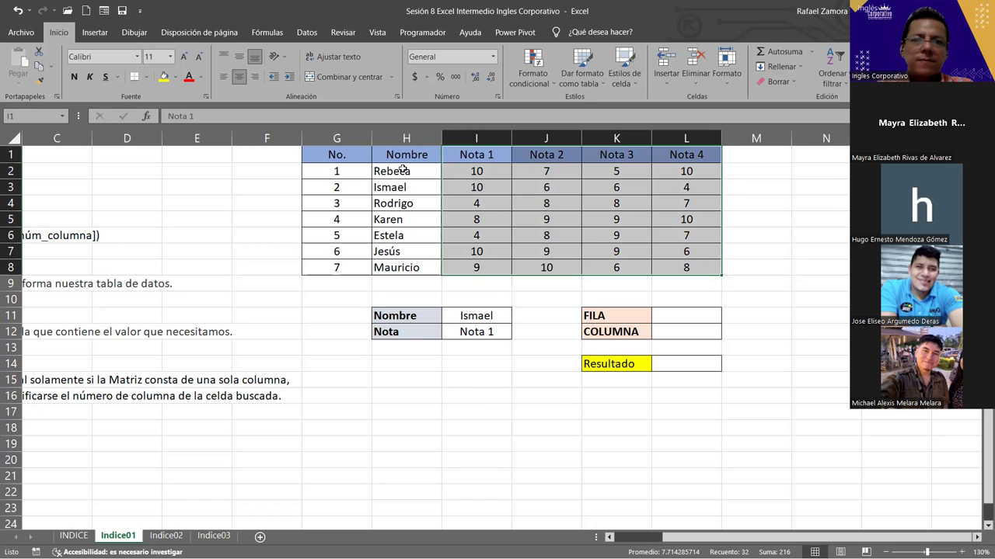
drag(402, 170, 698, 264)
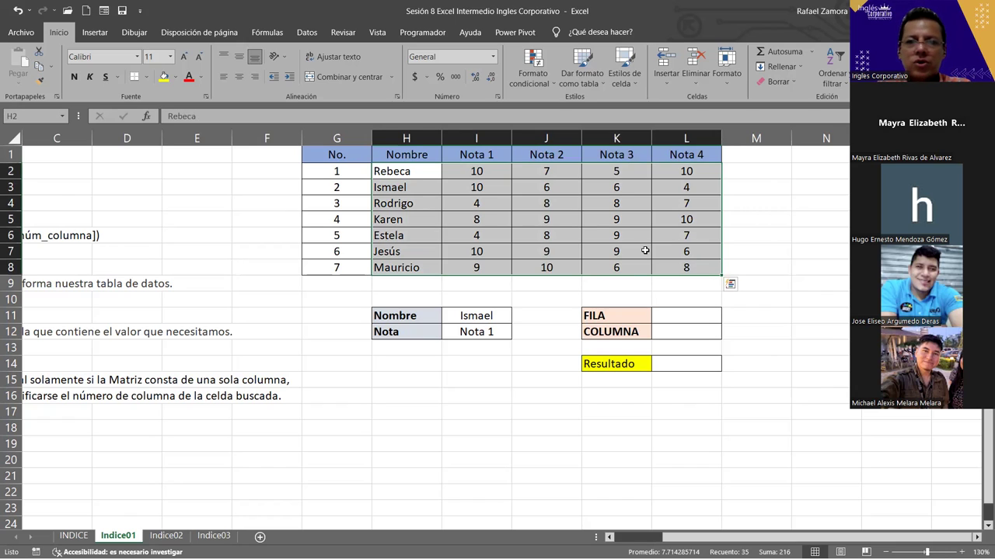
drag(466, 172, 701, 269)
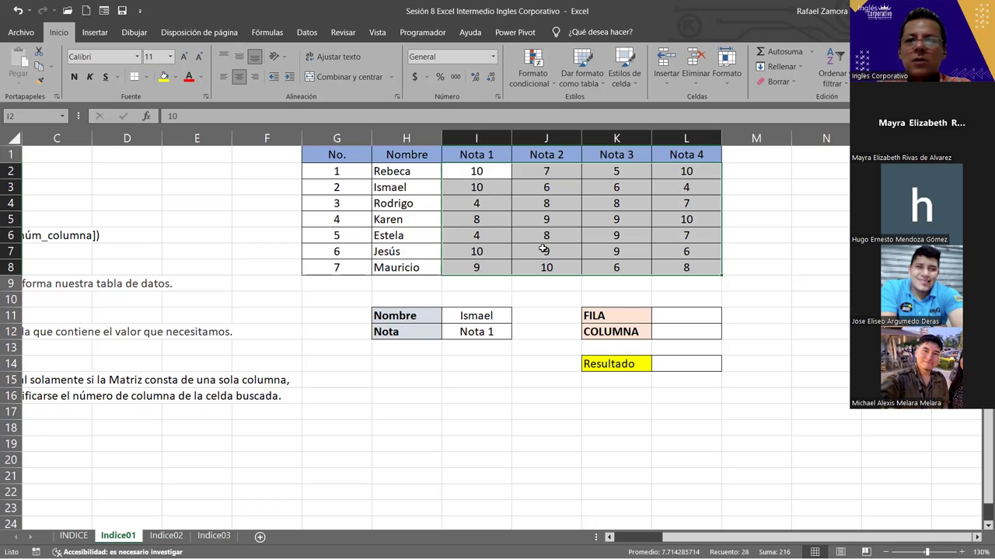
drag(466, 165, 691, 268)
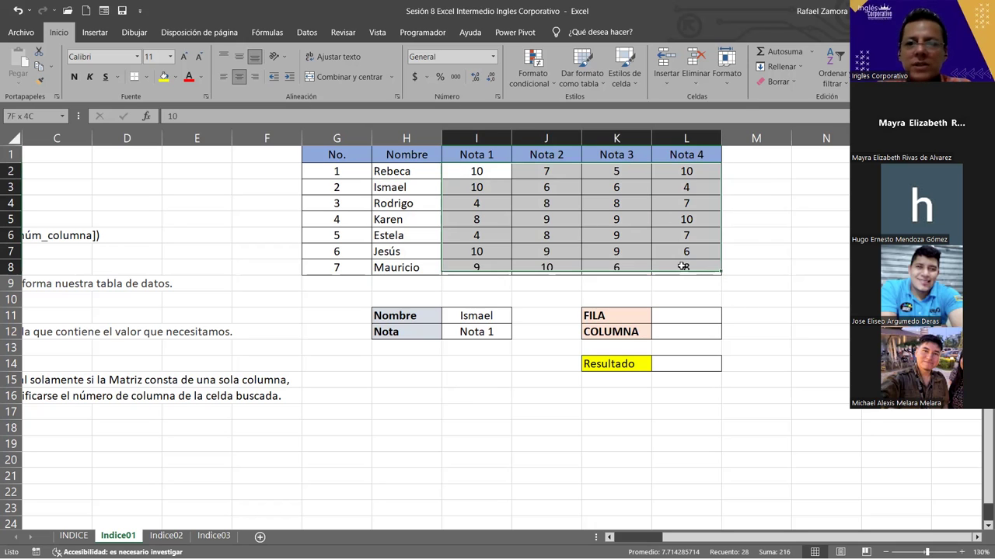
click(146, 77)
click(171, 221)
- Deselect the range, point out Ismael, and select the FILA value cell
click(766, 315)
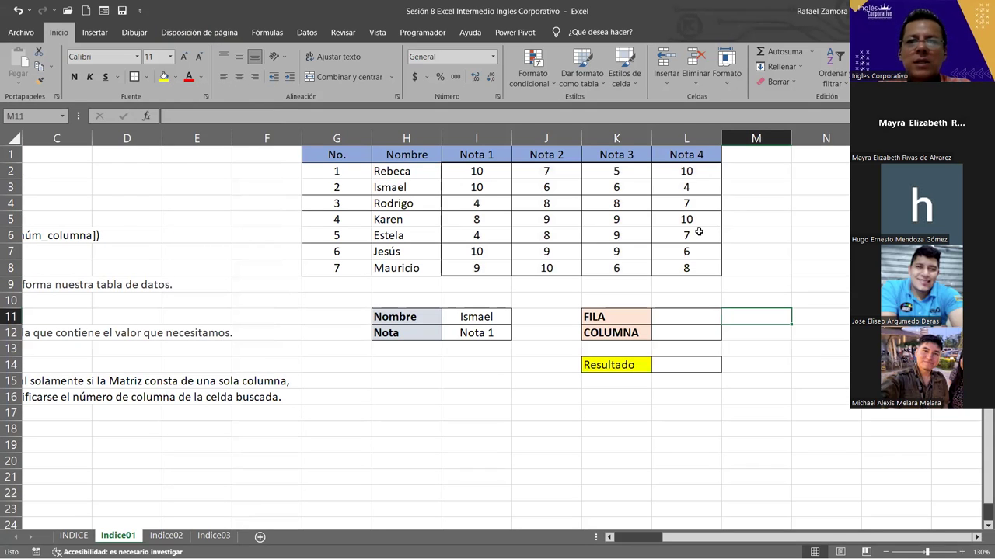
click(463, 316)
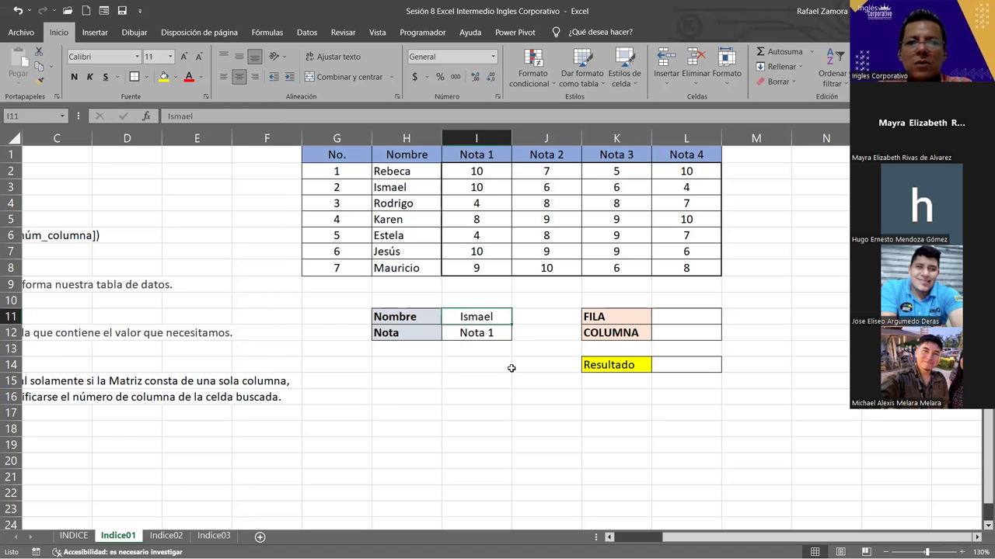
click(660, 316)
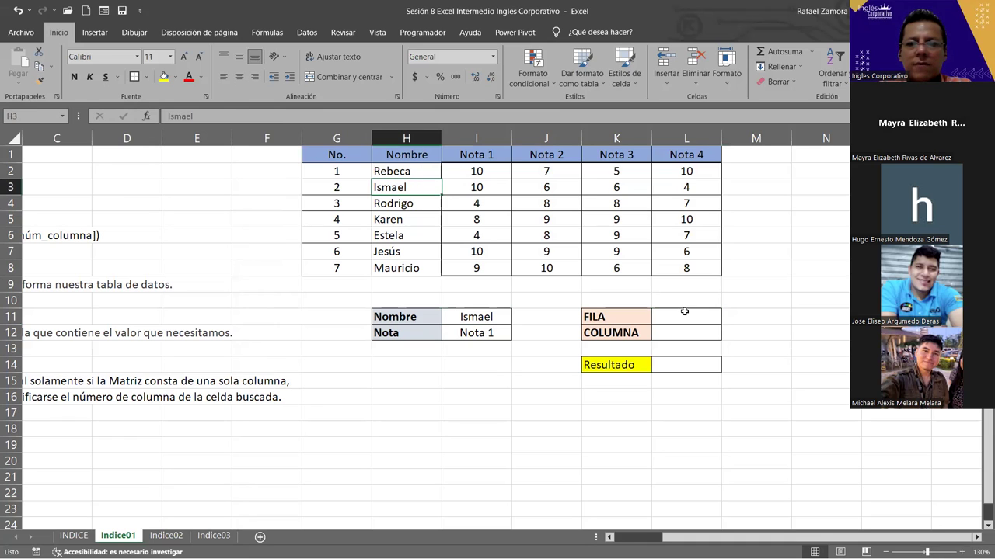
- Enter 2 as FILA and 1 as COLUMNA, then select the grade range I2:L8
text(2)
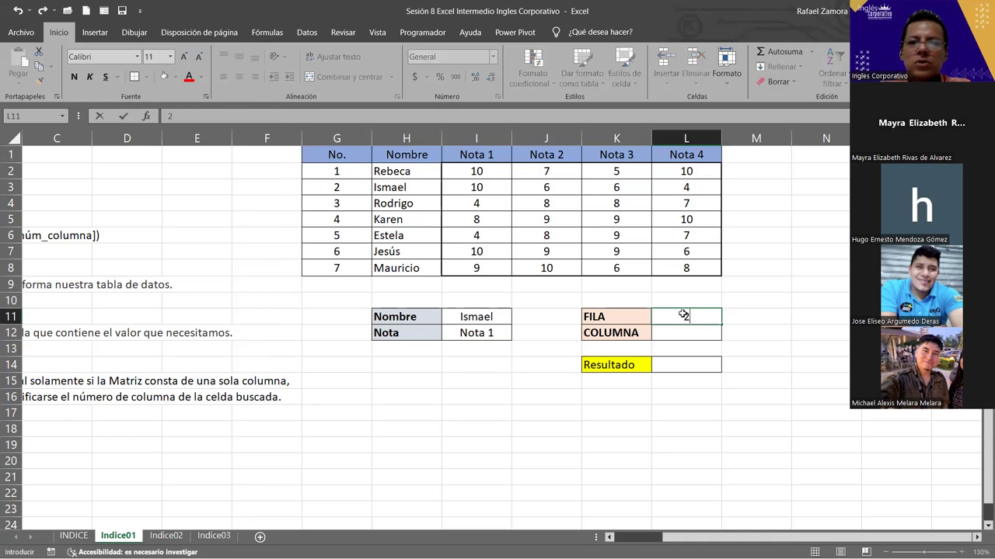
key(Return)
click(482, 334)
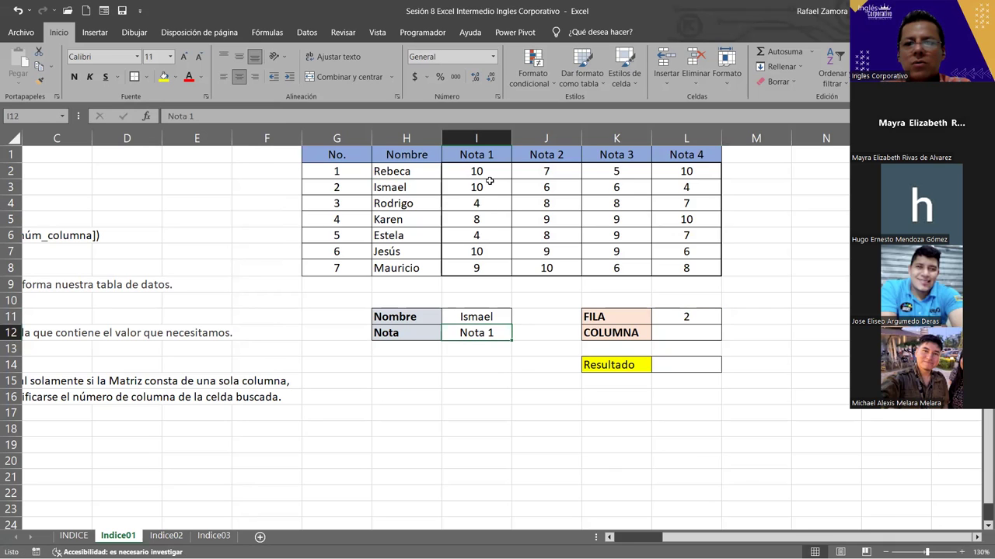
click(679, 335)
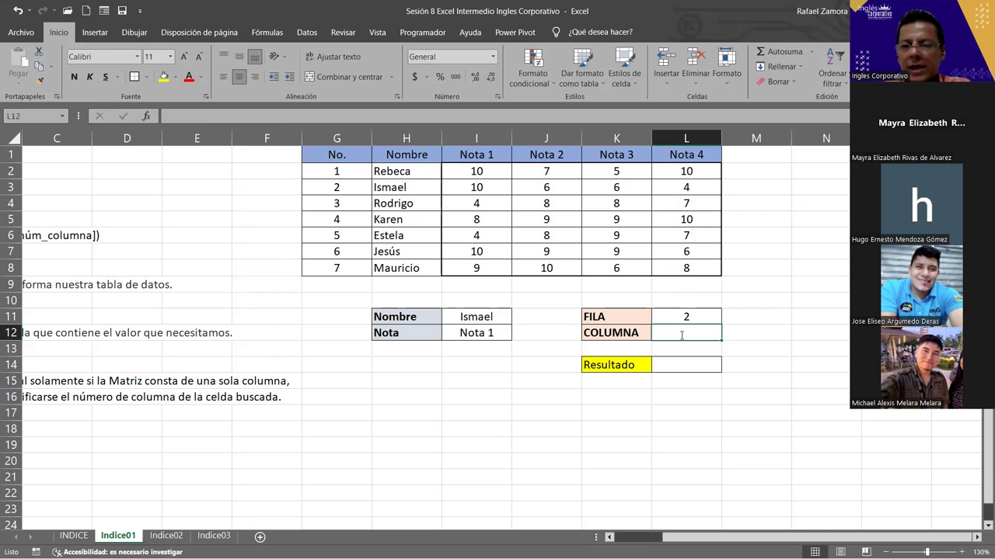
text(1)
drag(476, 171, 687, 269)
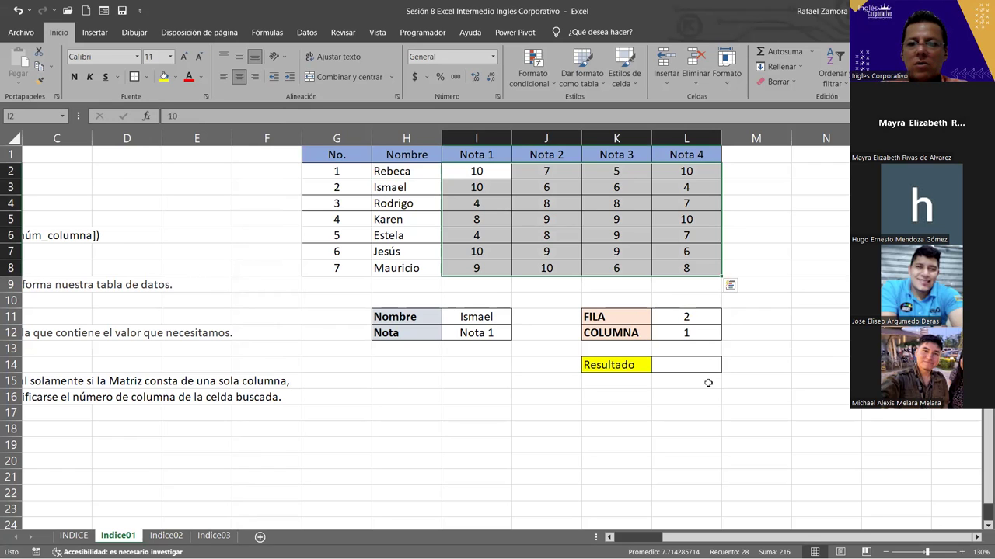
click(699, 364)
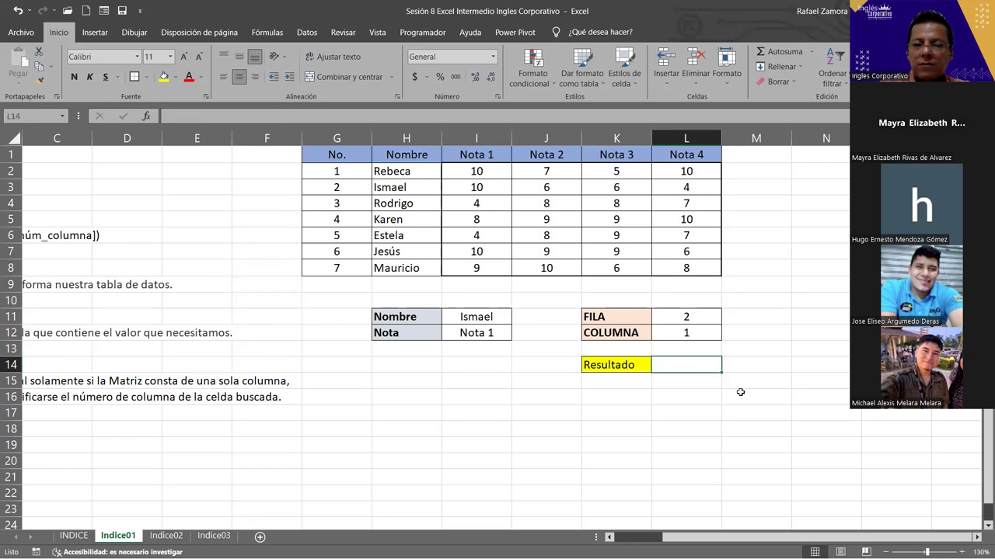
- Enter =INDICE(I2:L8,L11,L12) in Resultado, returning Ismael's Nota 1 grade of 10
text(=)
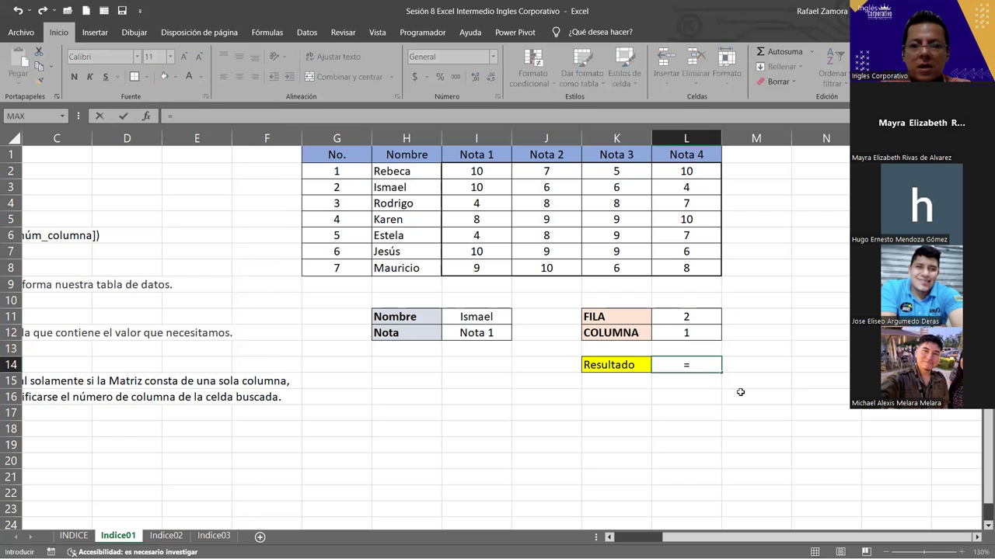
text(i)
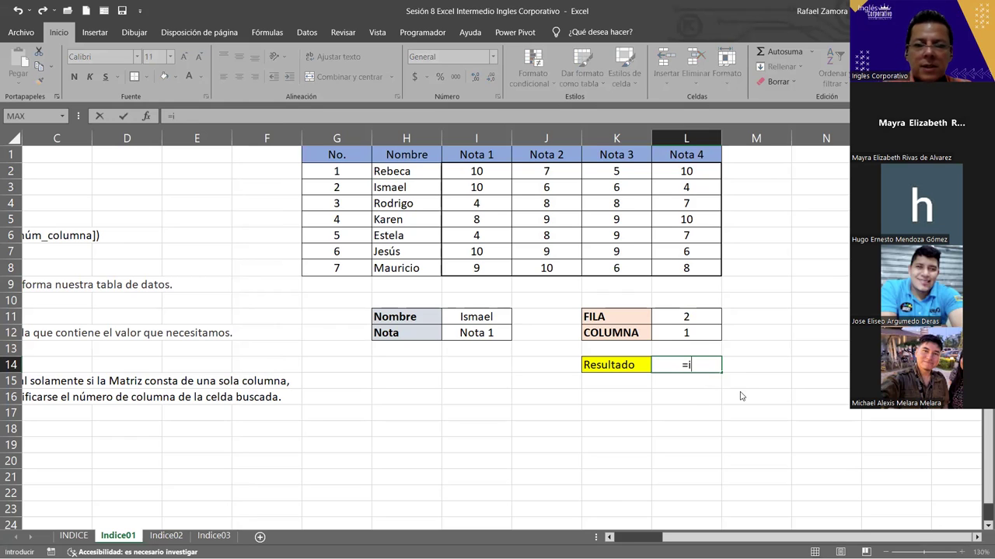
text(nd)
double_click(748, 381)
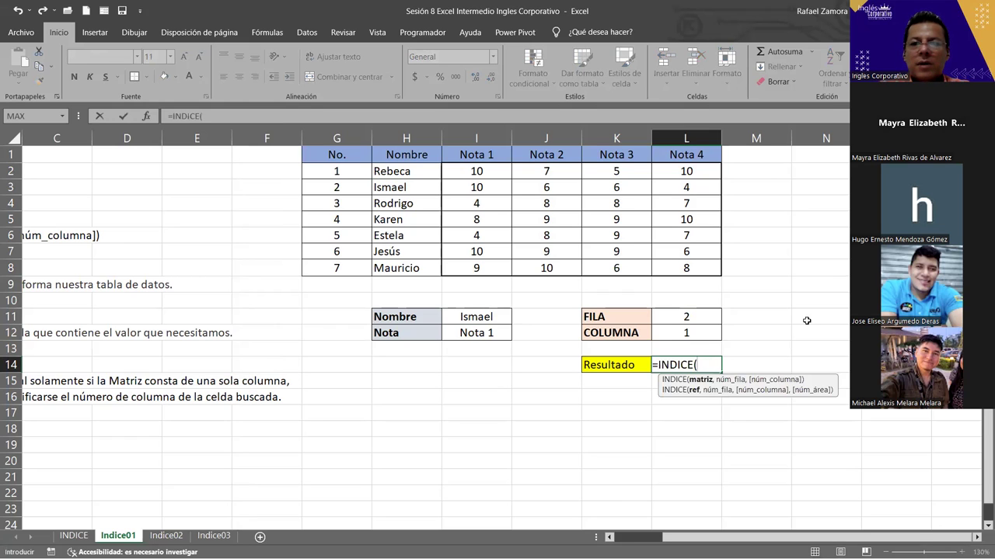
click(485, 176)
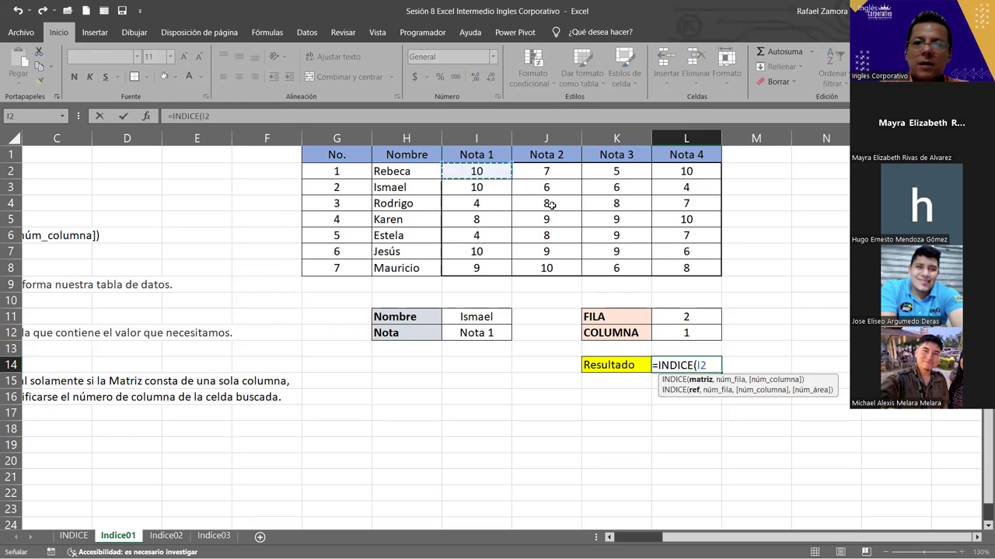
shift+click(702, 265)
text(,)
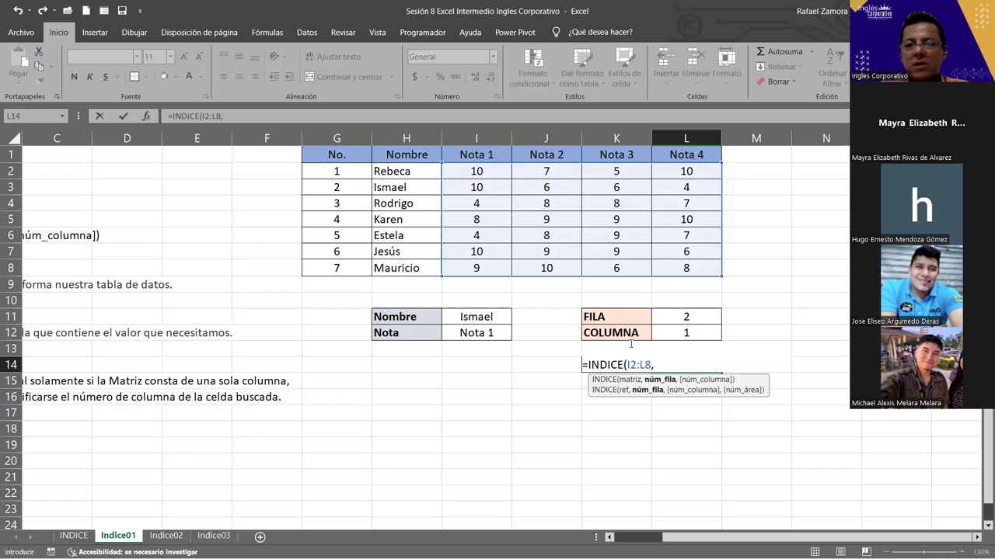
click(682, 322)
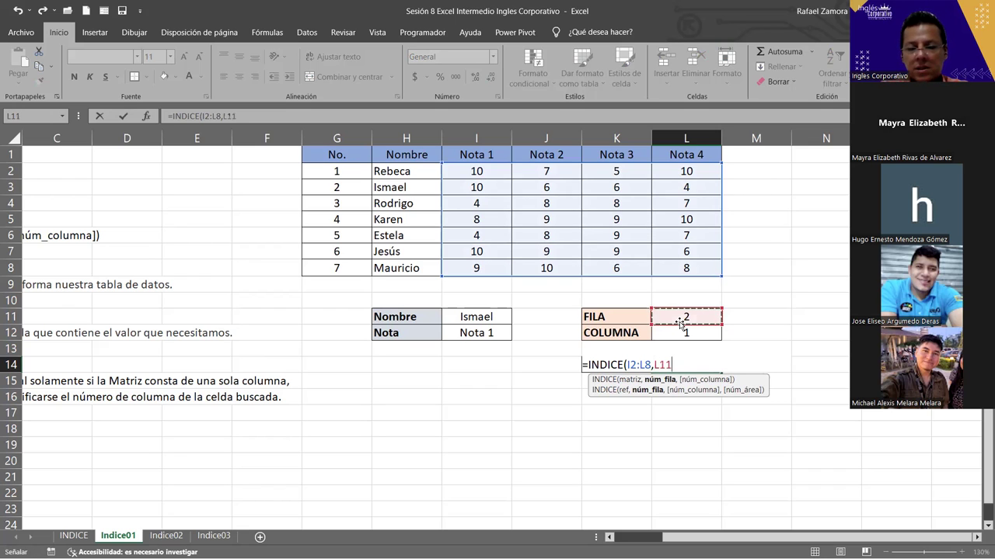
text(,)
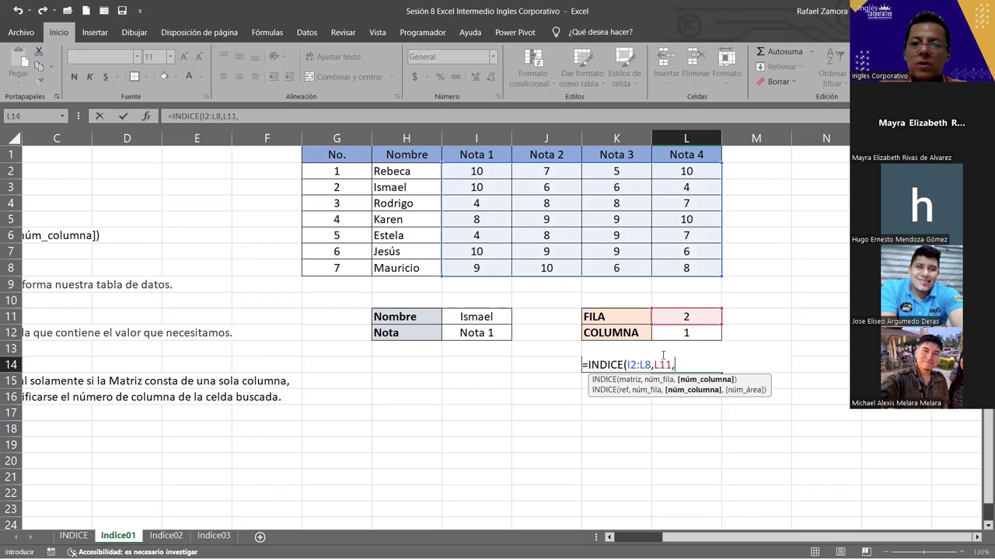
click(687, 334)
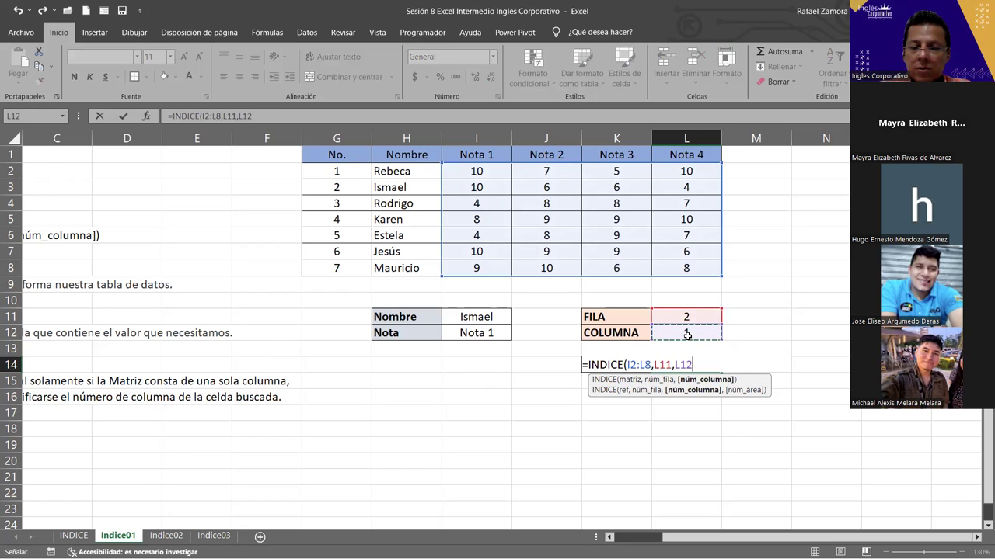
text(=)
key(BackSpace)
text())
key(Return)
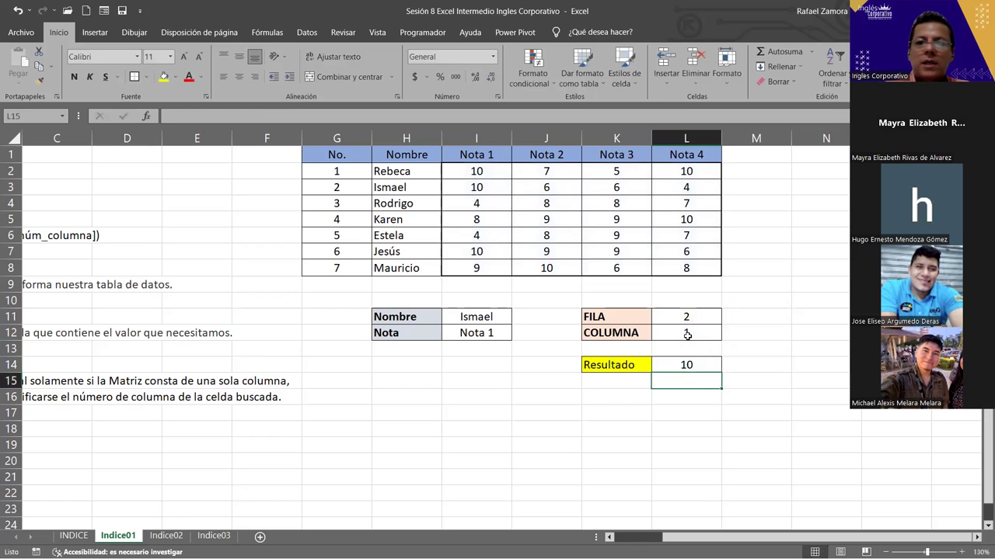
- Change the Nombre input to Estela and set FILA to 5
click(401, 189)
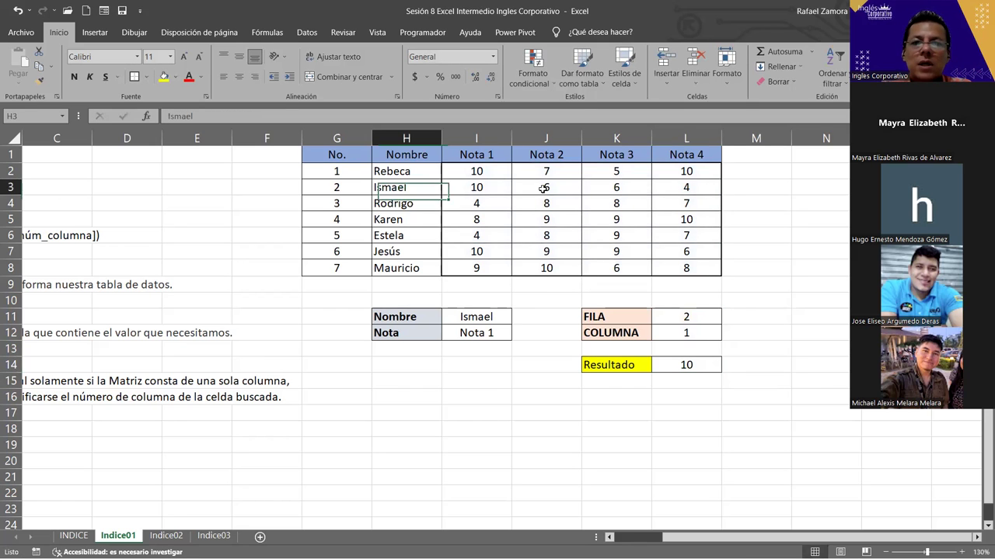
drag(543, 189, 746, 193)
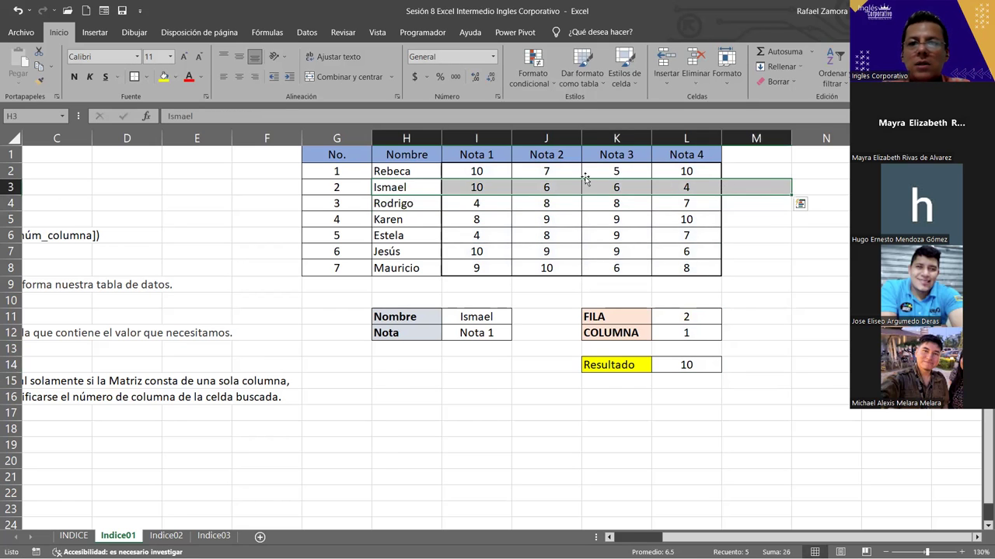
click(474, 191)
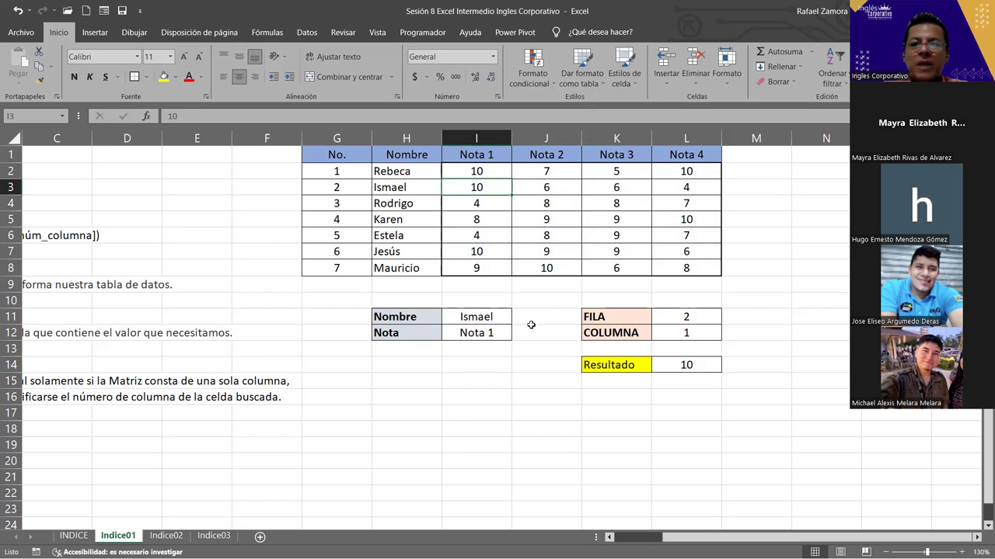
click(497, 310)
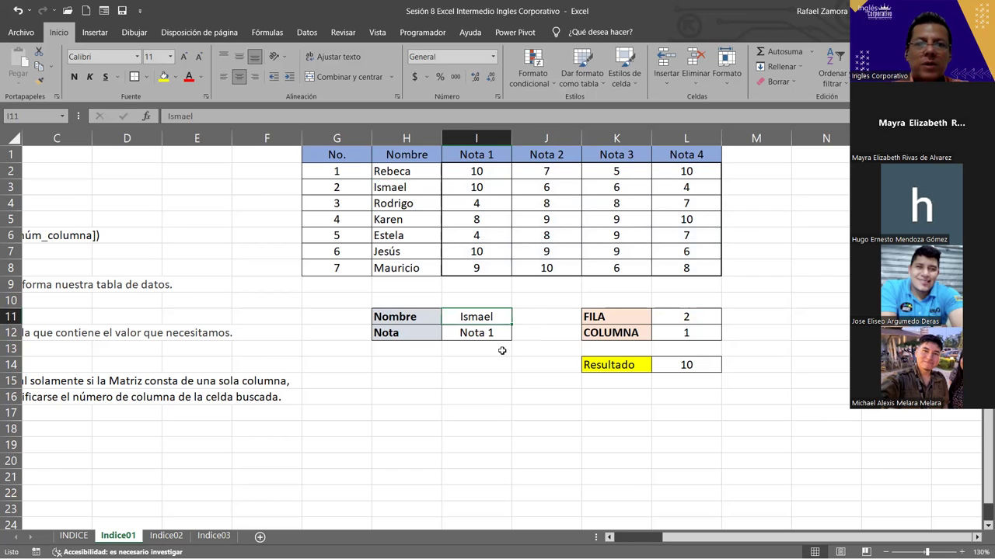
text(Estel)
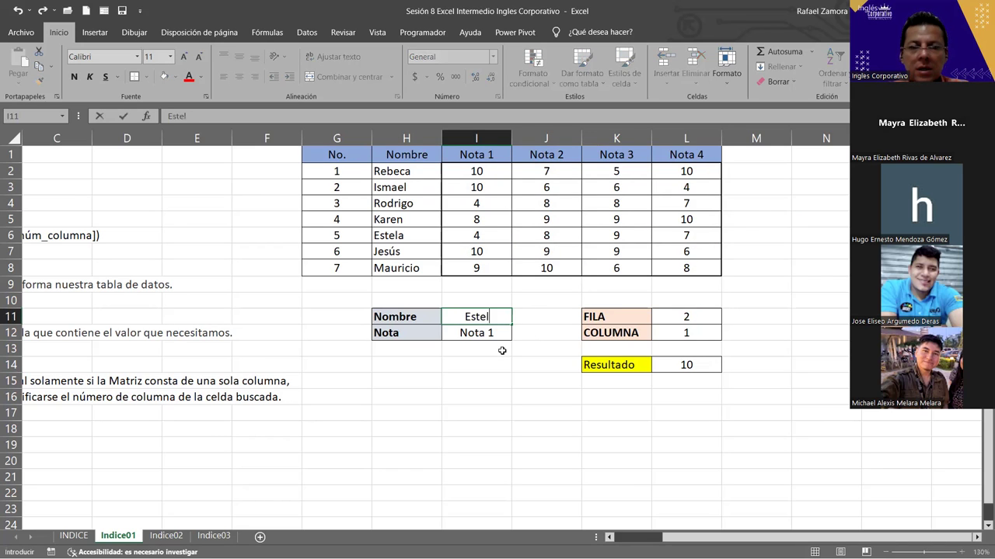
text(a)
key(Return)
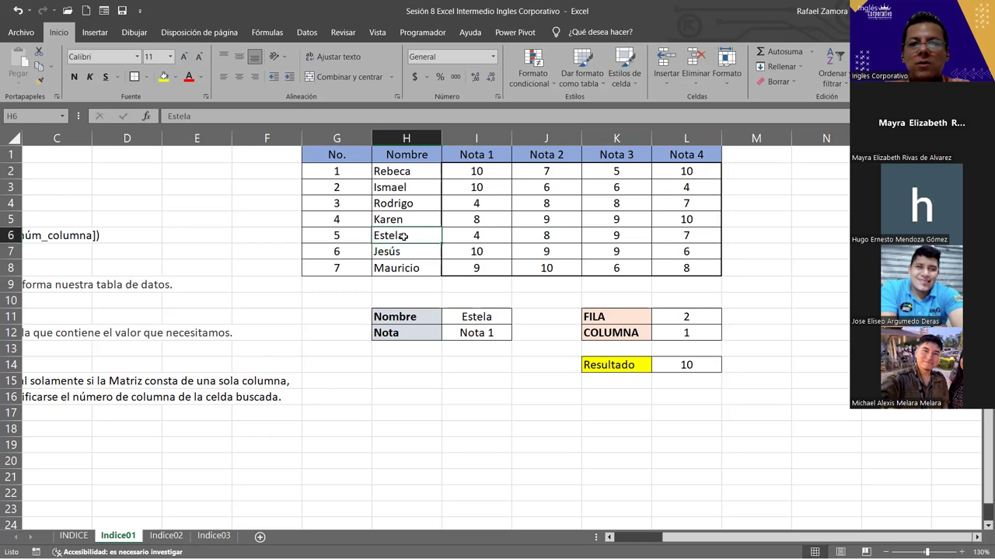
click(675, 323)
text(5)
key(Return)
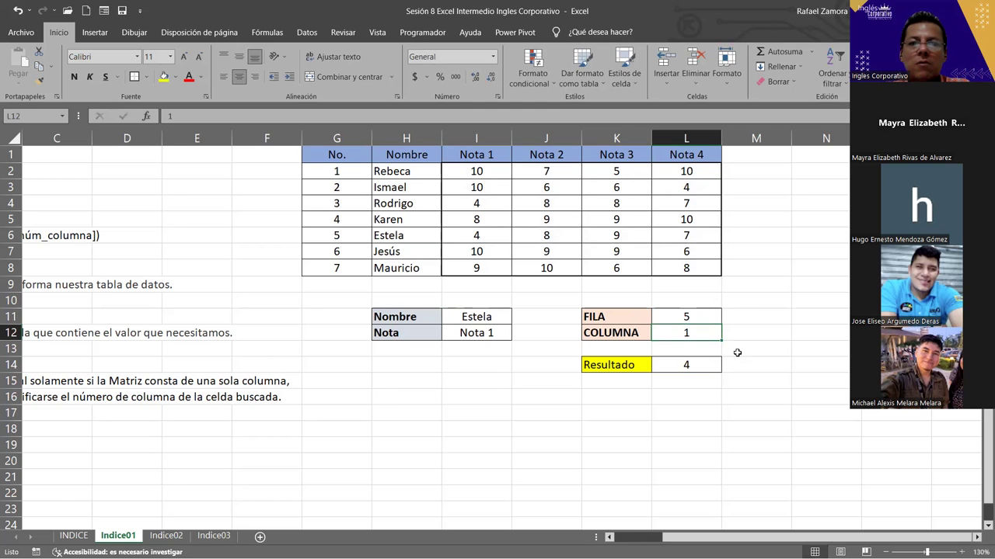
- Change the criterion from Nota 1 to Nota 4 and set COLUMNA to 4
drag(394, 235, 496, 236)
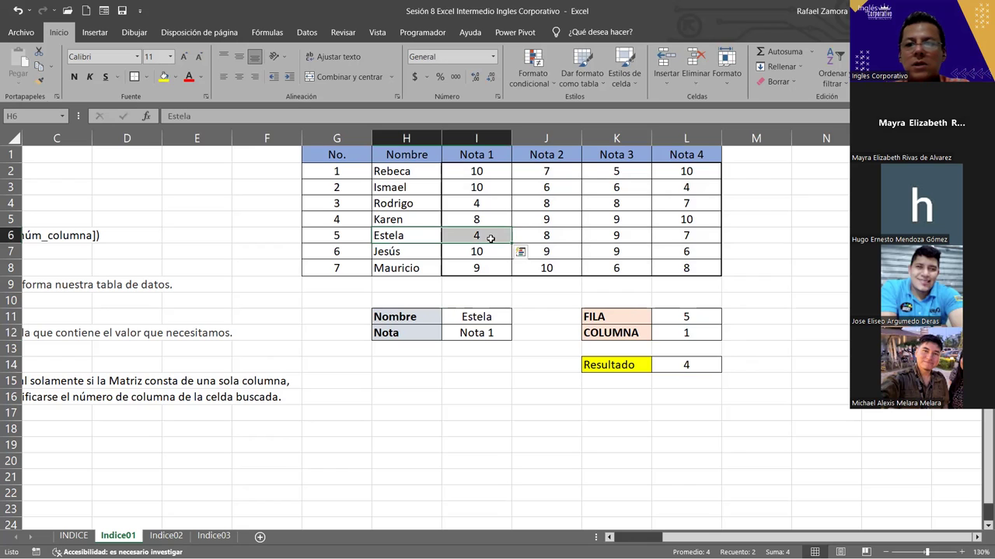
double_click(491, 333)
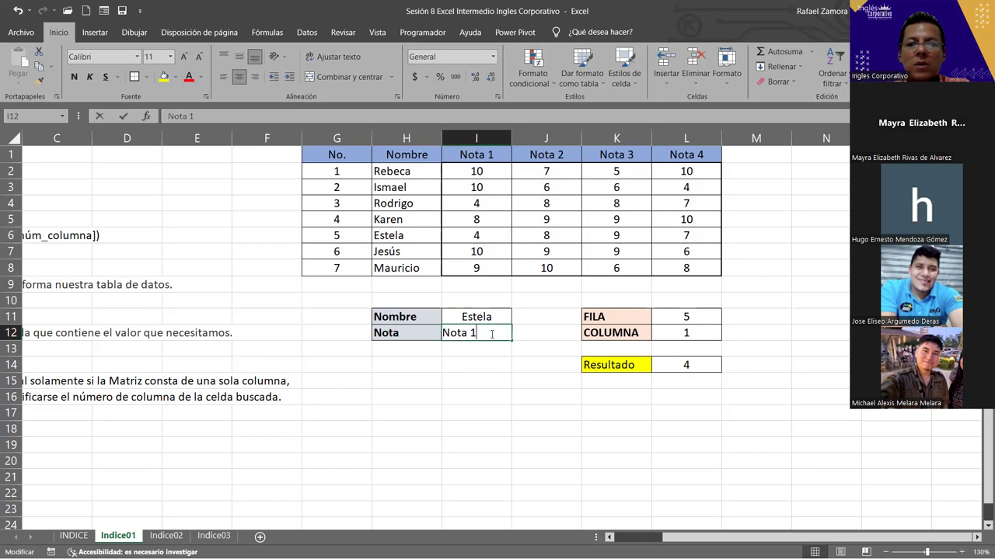
key(BackSpace)
text(4)
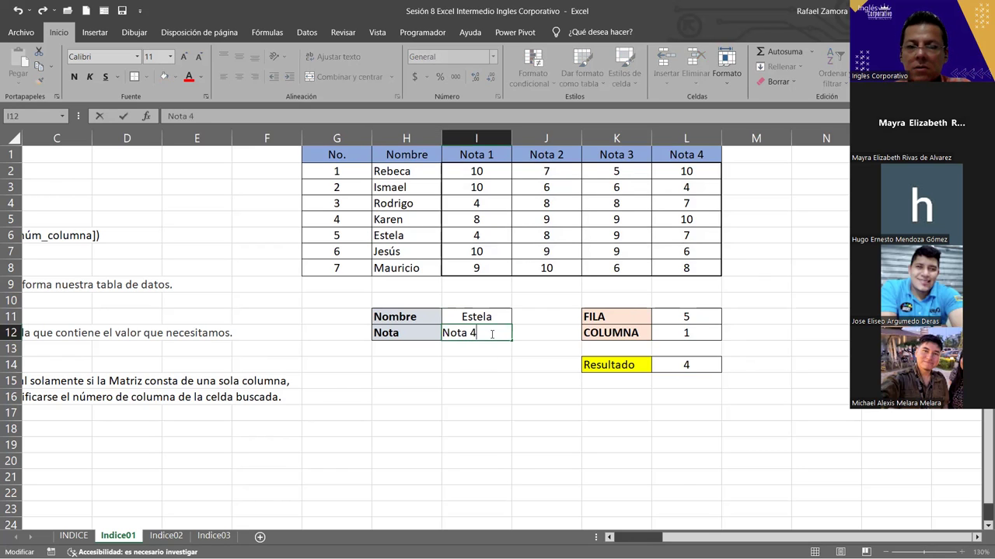
key(ctrl+Return)
click(661, 331)
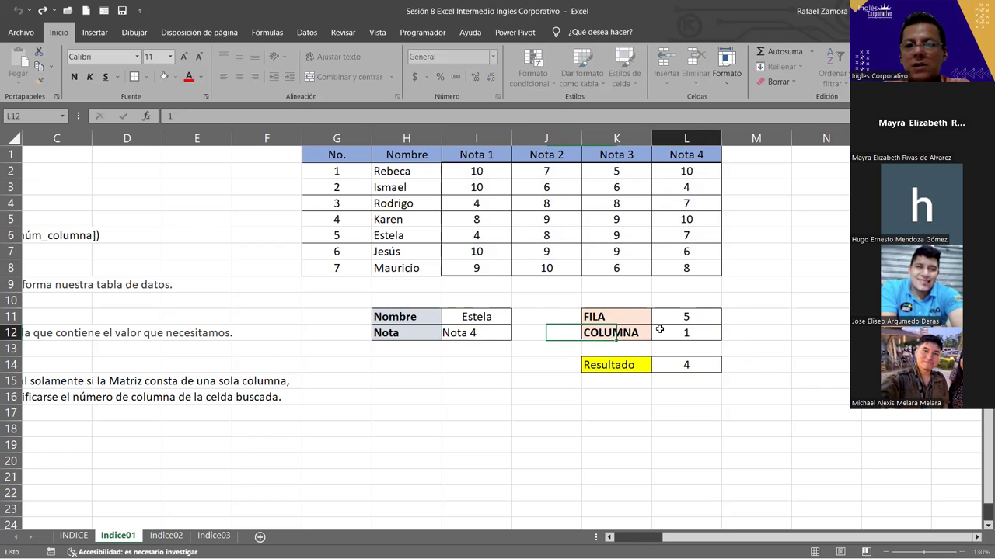
text(4)
key(Return)
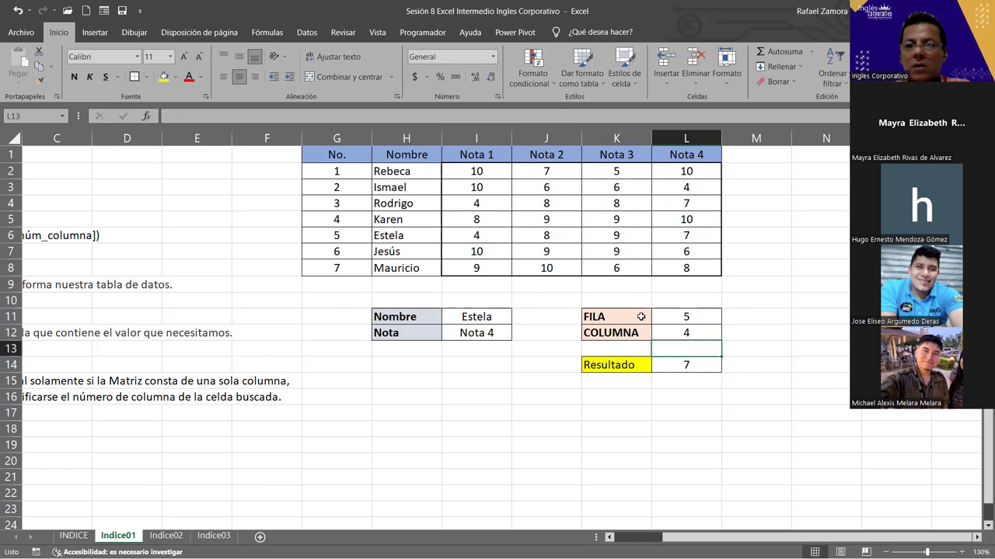
- Verify Resultado now shows 7, Estela's Nota 4, from FILA 5 and COLUMNA 4
click(695, 238)
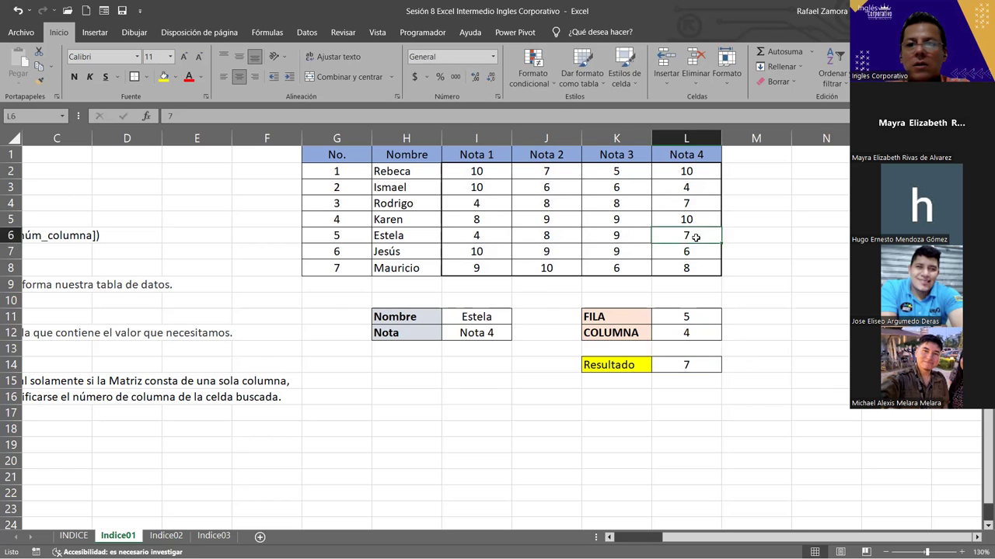
click(710, 365)
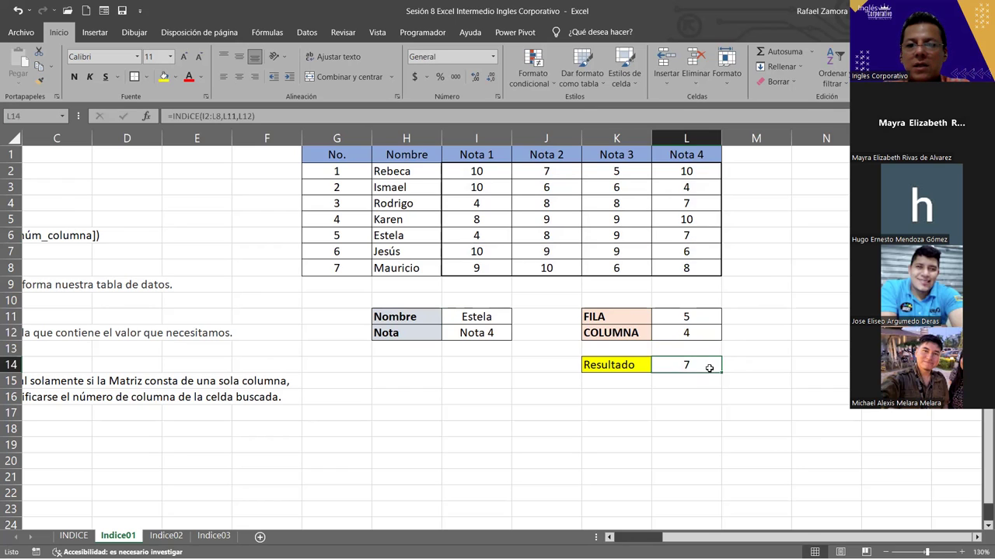
click(694, 332)
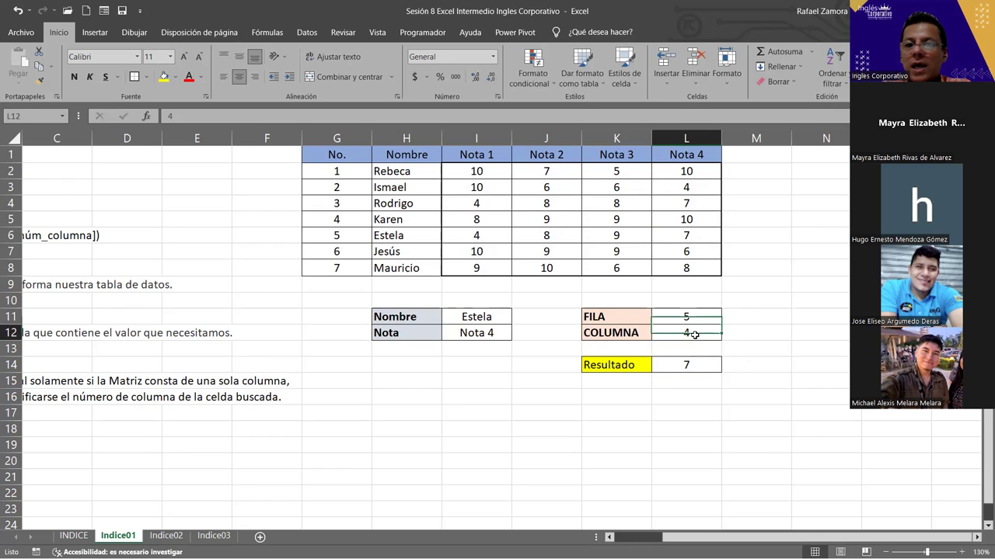
click(691, 314)
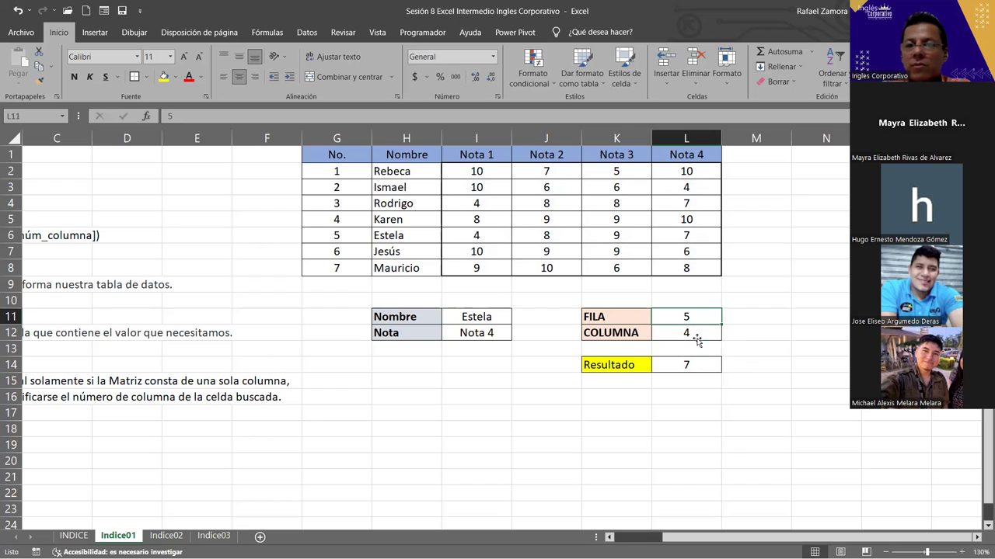
click(698, 337)
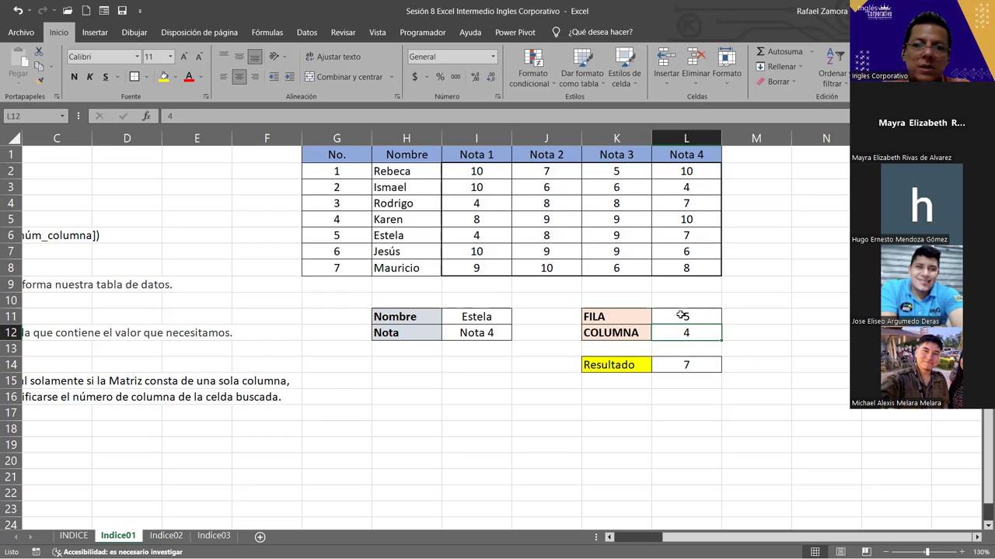
click(677, 323)
click(679, 332)
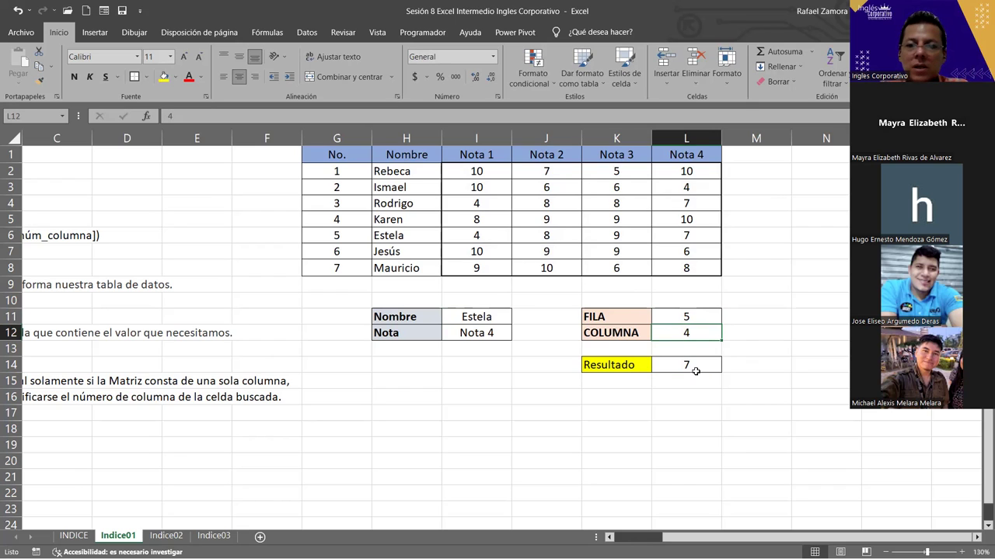
click(697, 364)
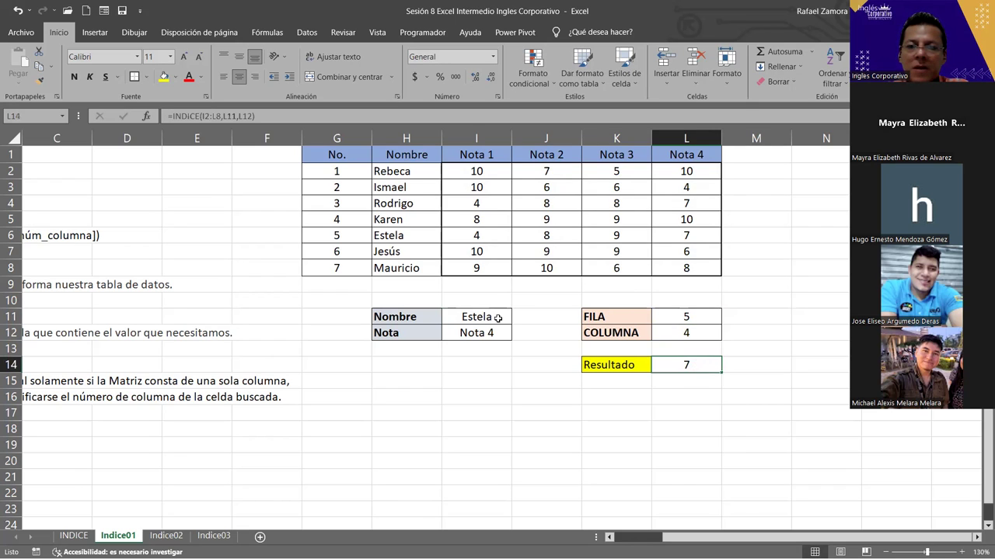
drag(491, 317, 491, 331)
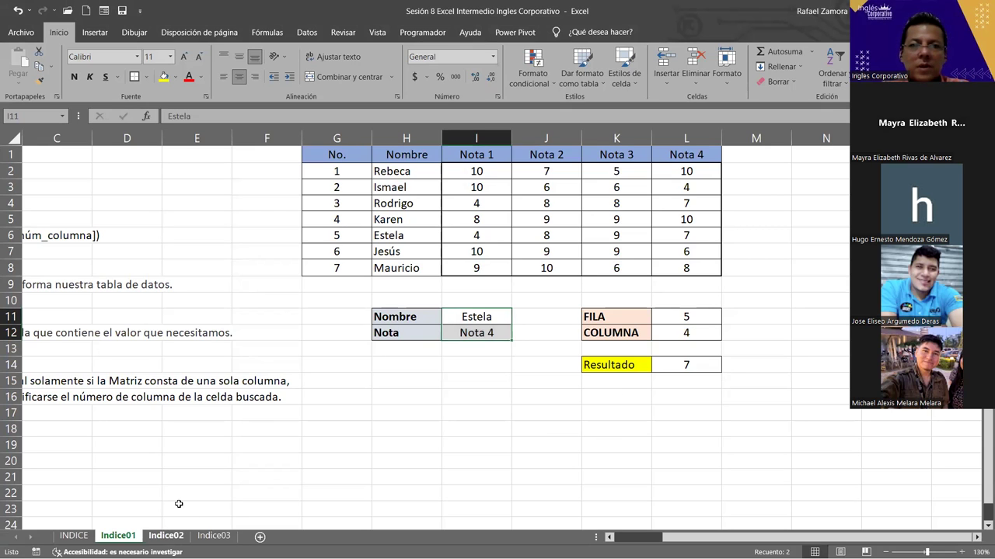
- Go to the Indice02 sheet and enter Anclas as the Producto in A14
click(167, 536)
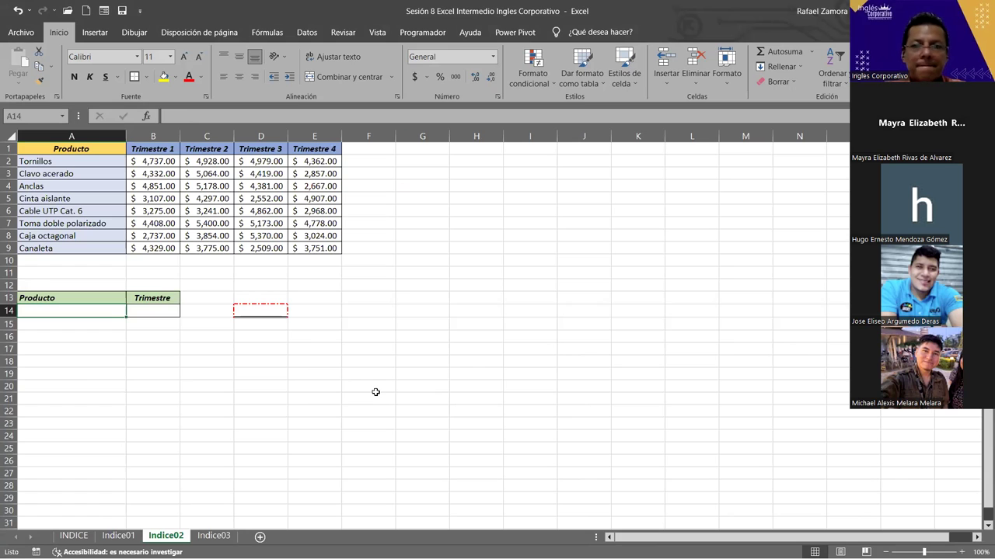
scroll(375, 393, up, 2)
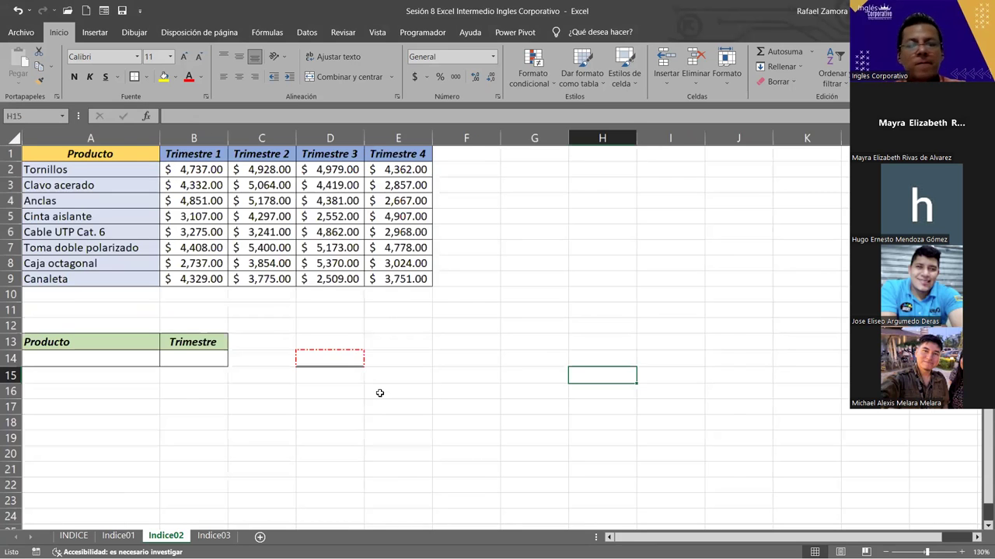
scroll(140, 478, up, 1)
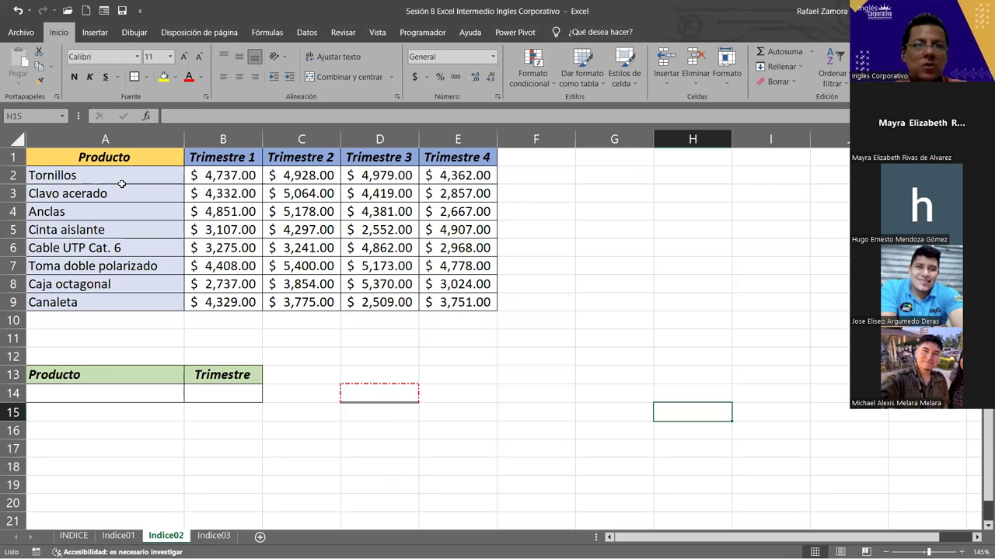
drag(121, 183, 117, 311)
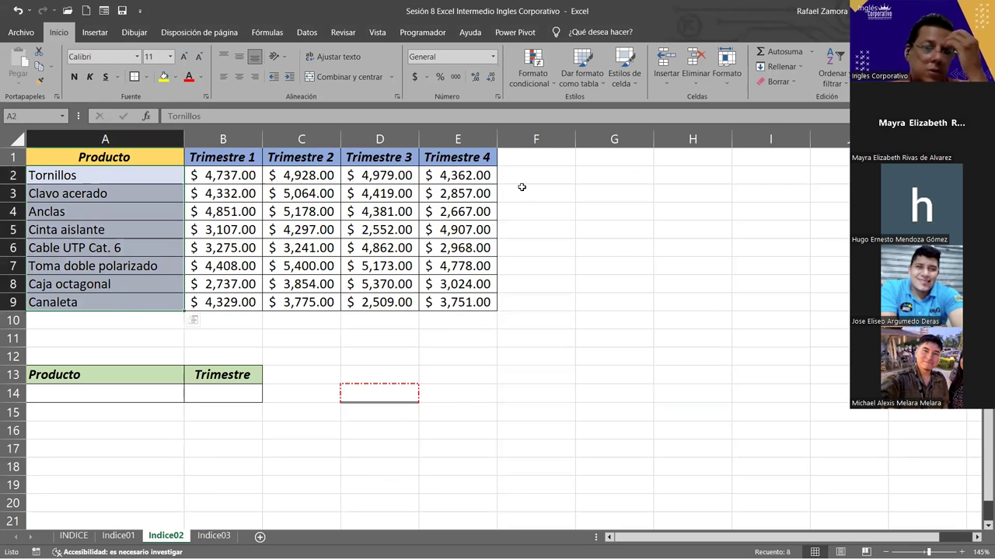
click(139, 399)
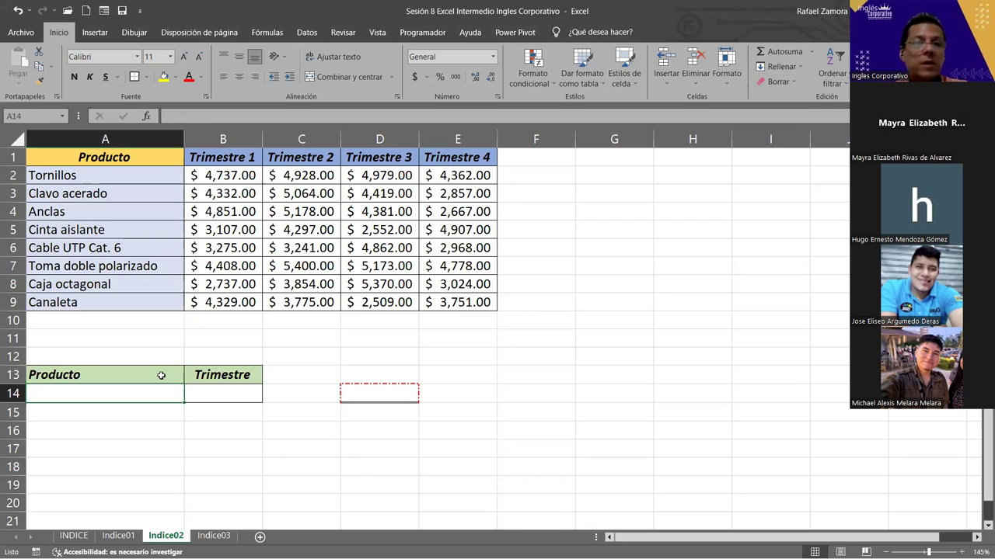
text(An)
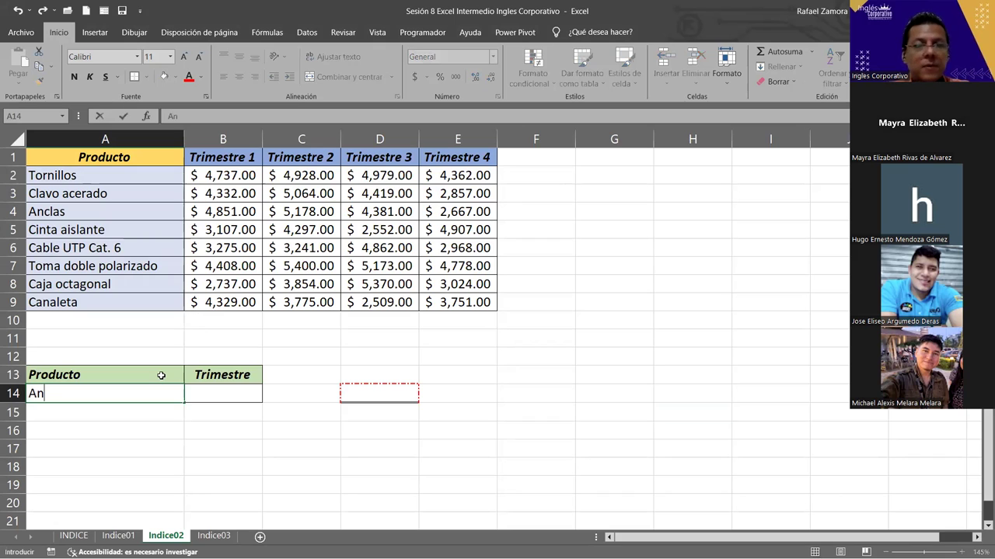
text(clas)
key(Return)
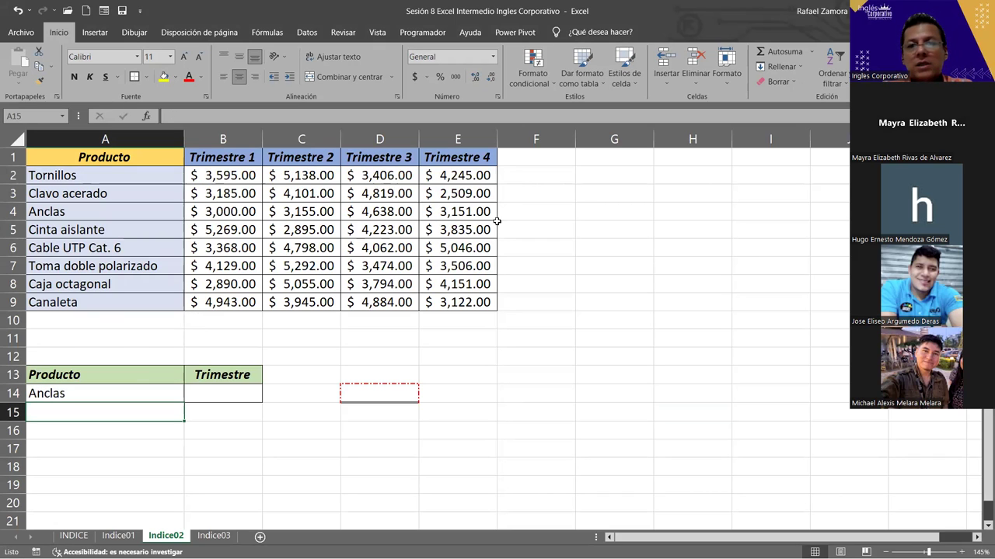
click(299, 254)
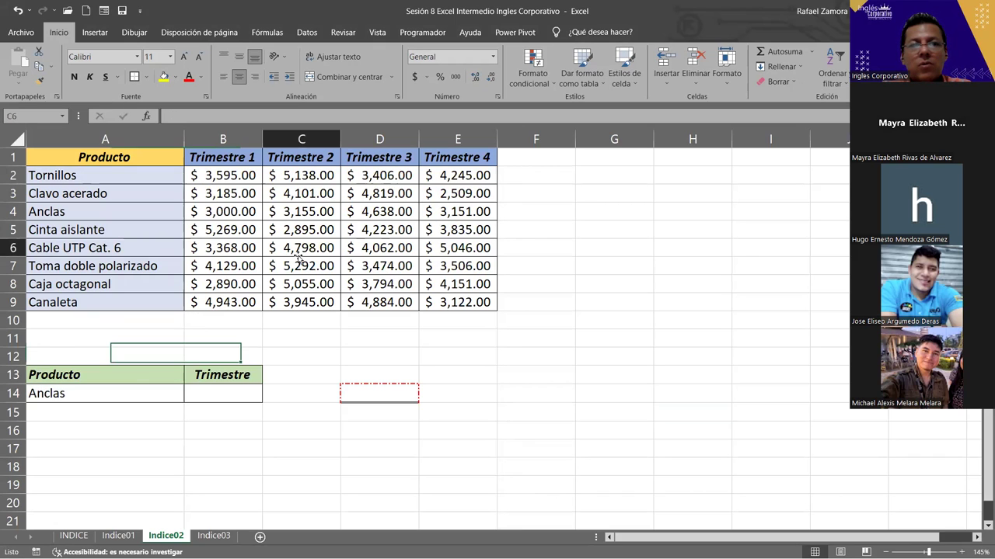
click(524, 289)
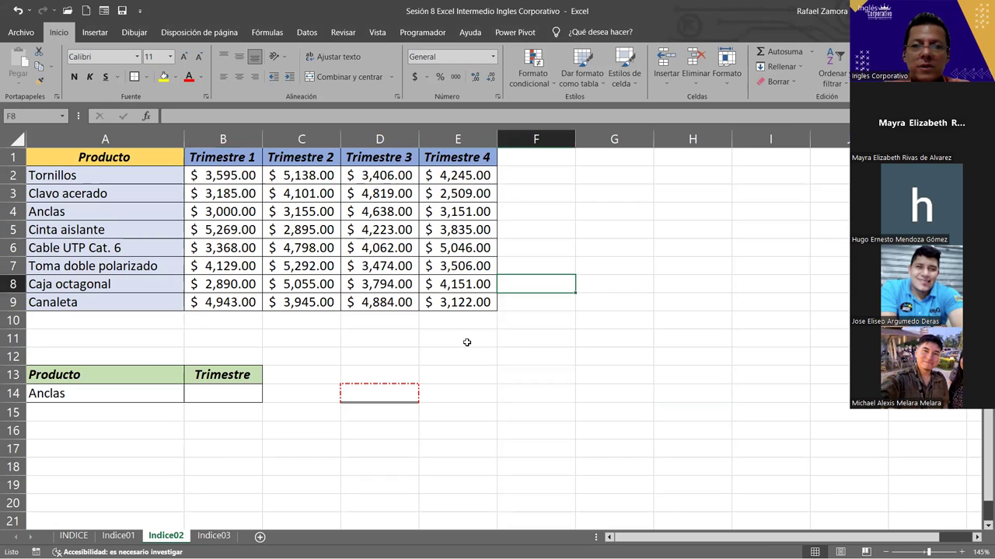
- Enter 2 as the Trimestre in B14 and center it
click(213, 394)
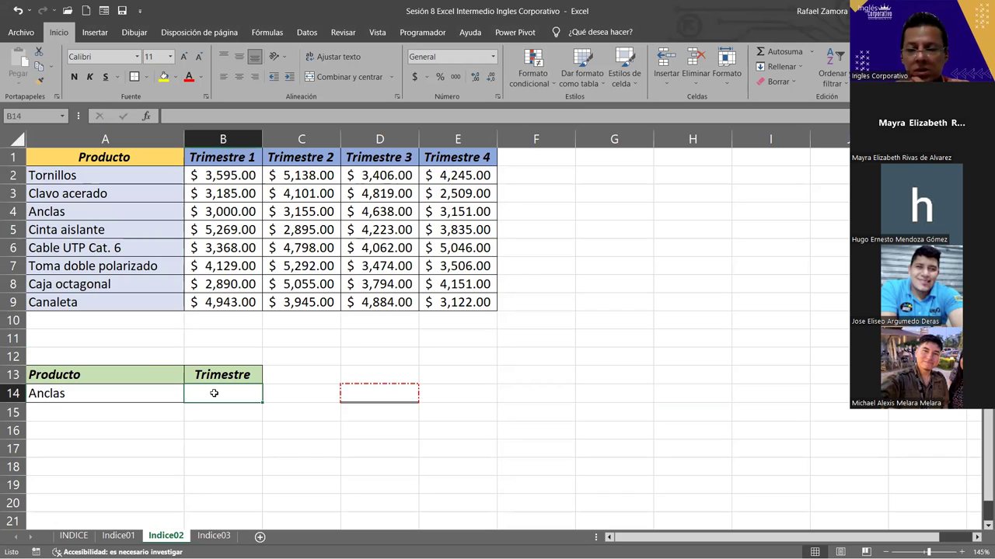
text(2)
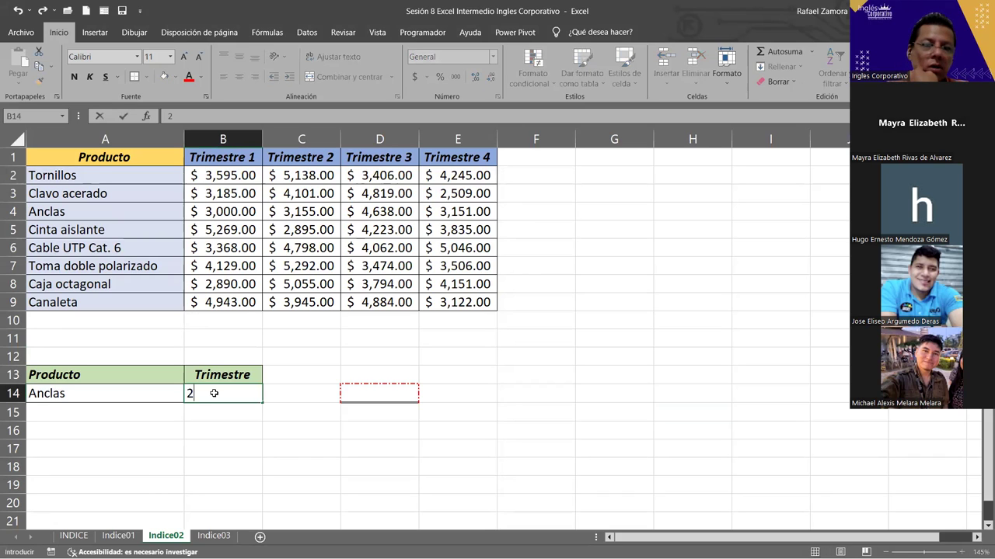
key(ctrl+Return)
click(240, 76)
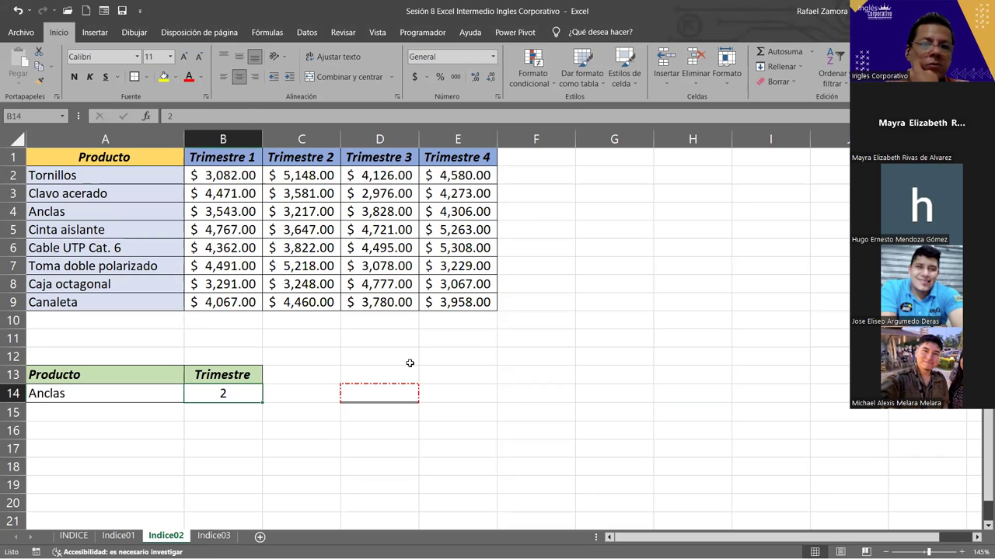
click(395, 390)
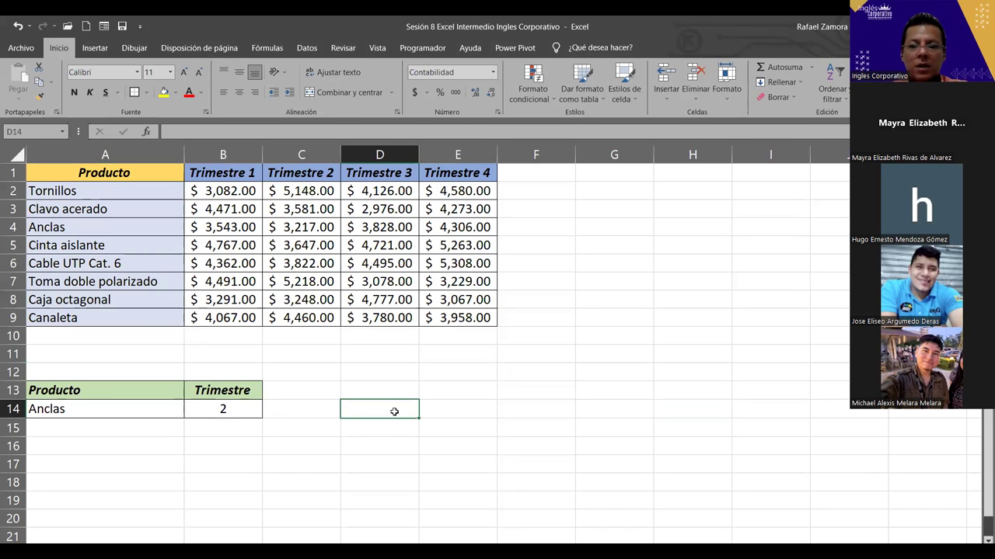
- Enter =INDICE(B2:E9,3,B14) in D14, returning $ 5,180.00
text(0)
key(BackSpace)
text())
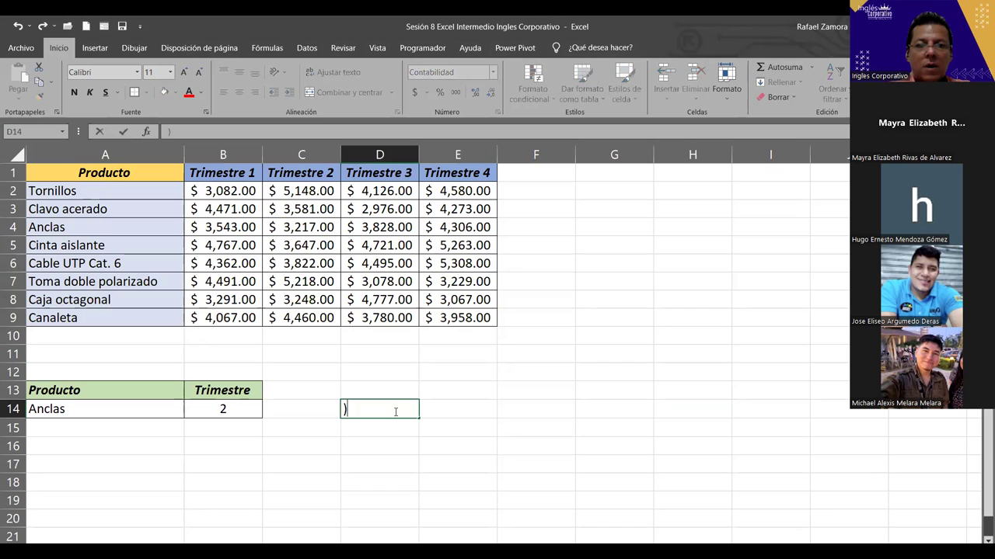
key(BackSpace)
text(=)
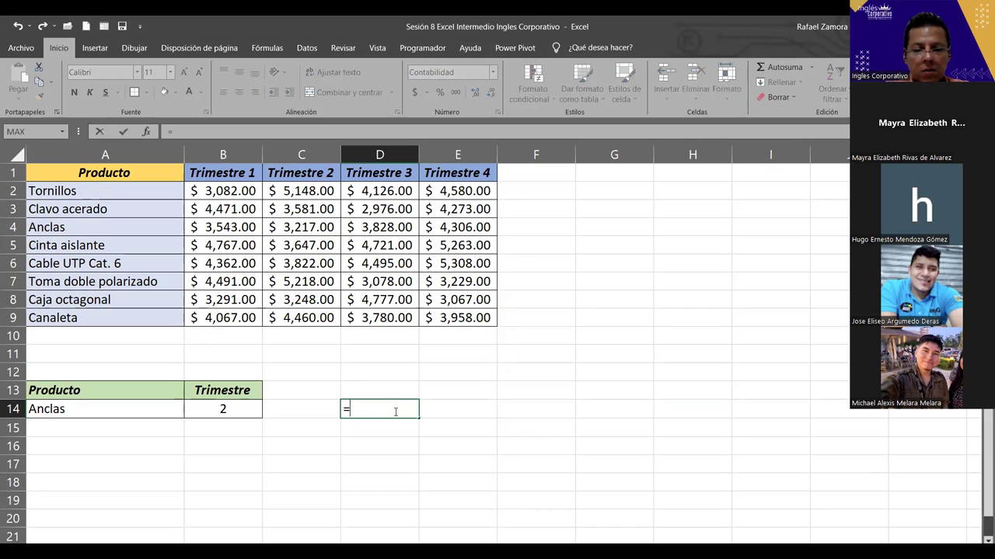
text(indi)
key(Tab)
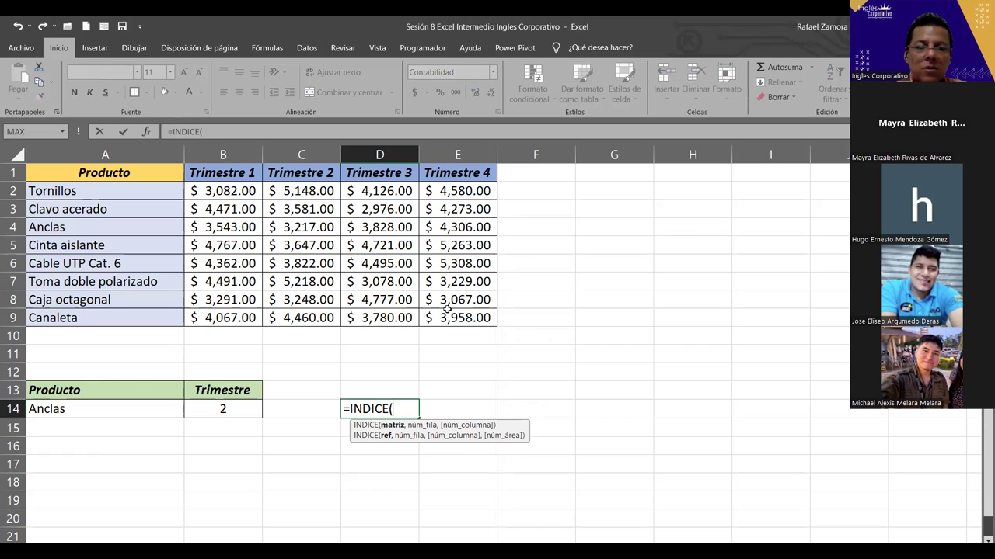
drag(222, 190, 447, 309)
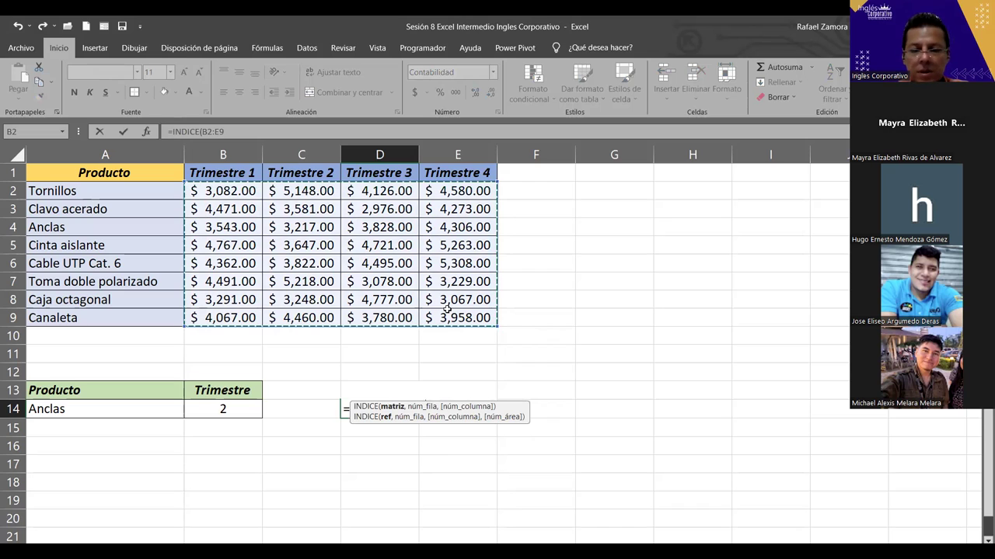
text(,)
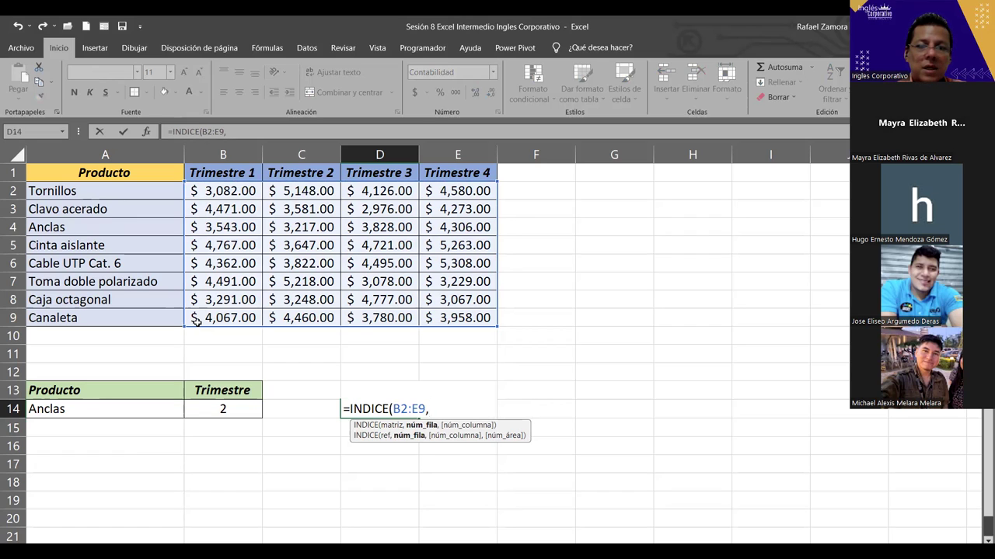
text(3)
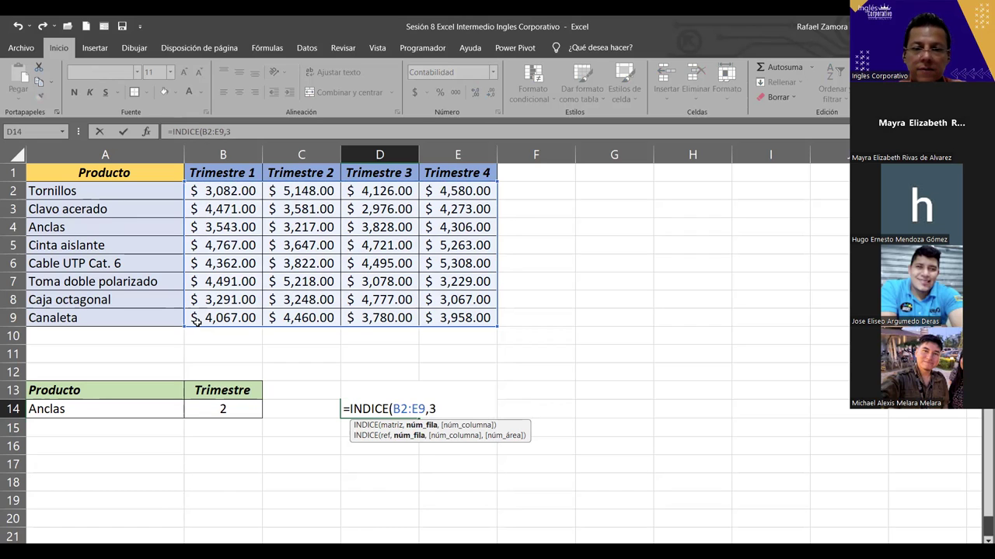
text(,)
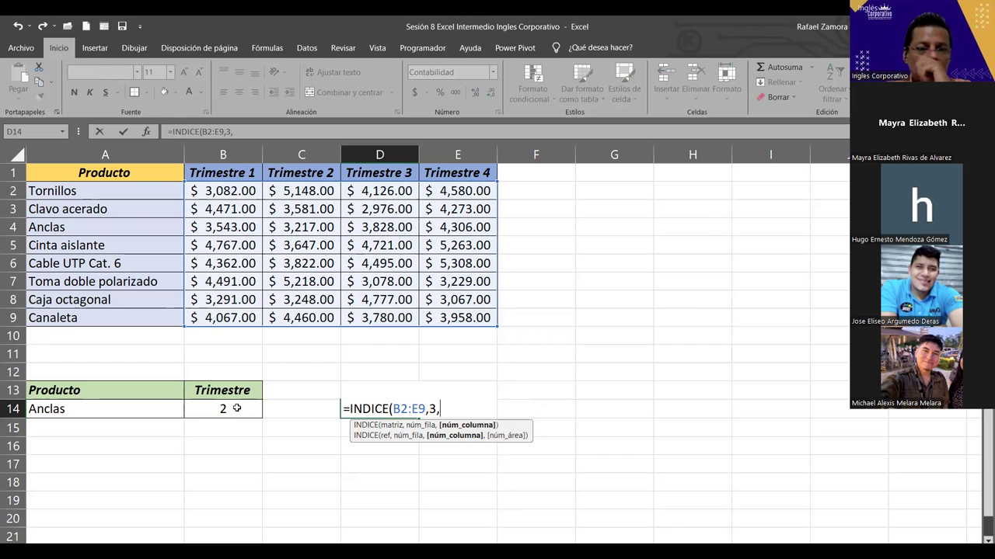
click(240, 405)
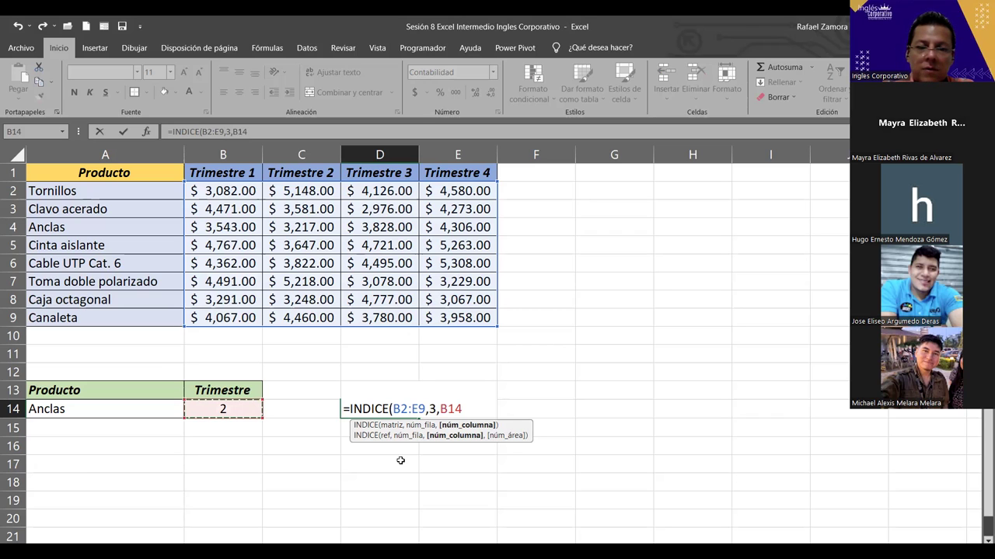
key(Return)
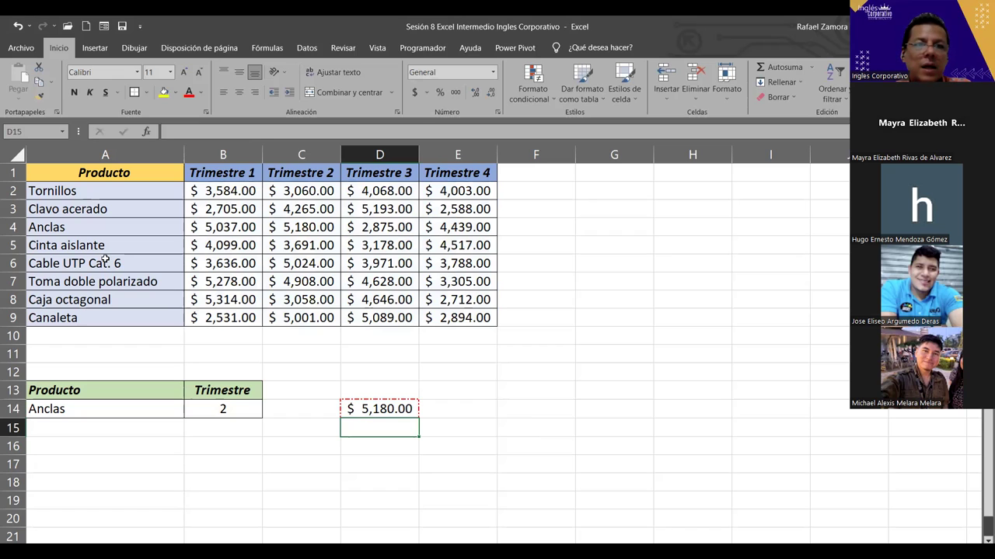
drag(56, 231, 420, 214)
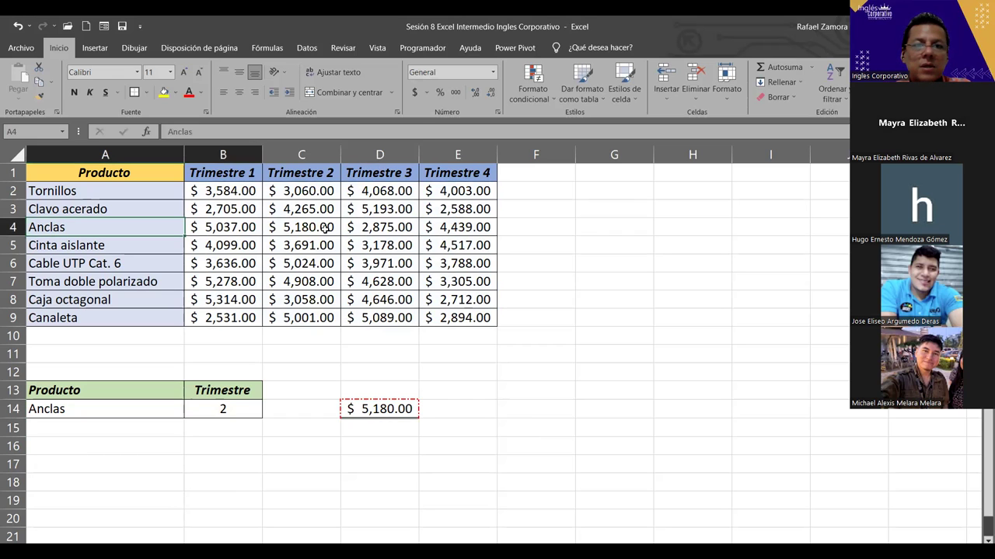
click(285, 227)
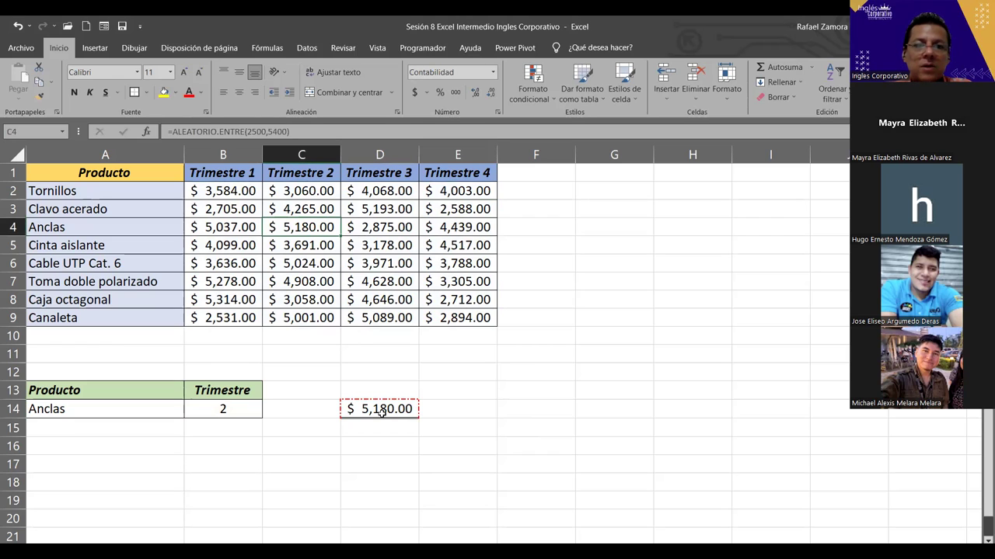
click(231, 406)
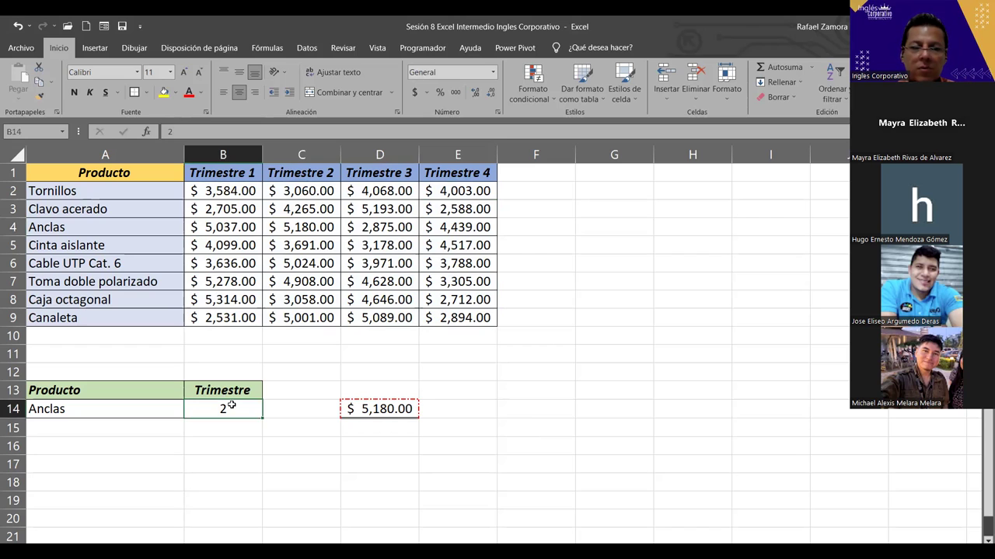
text(4)
key(Return)
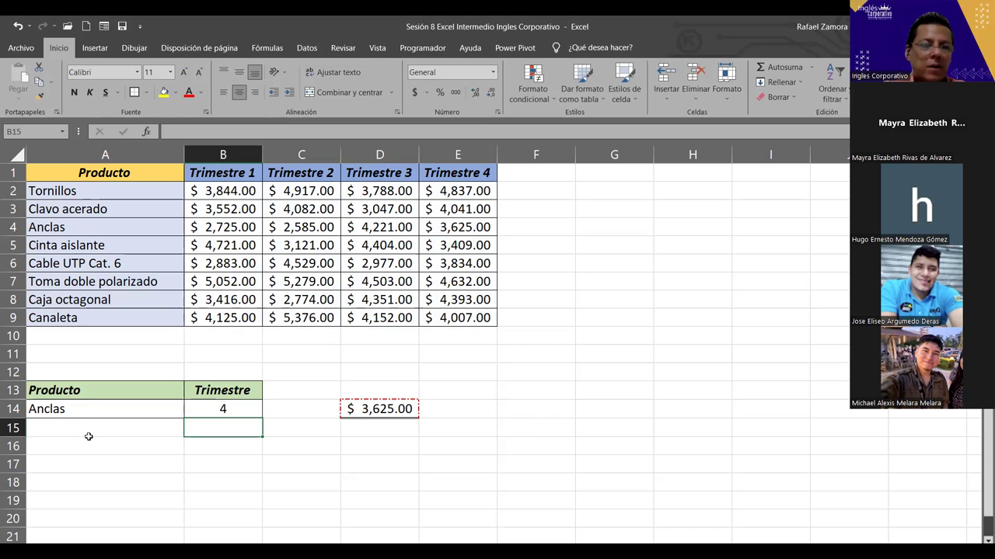
click(87, 409)
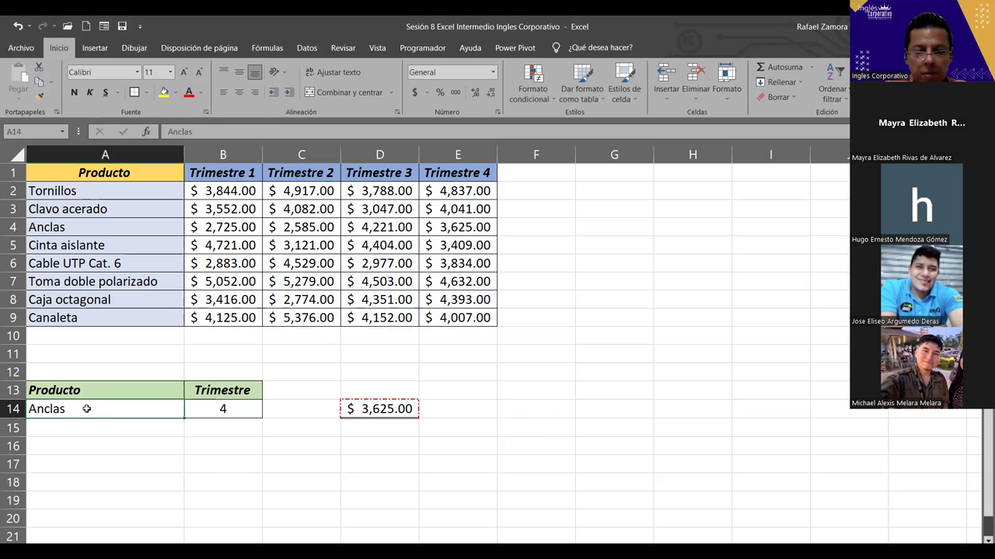
text(Tornill)
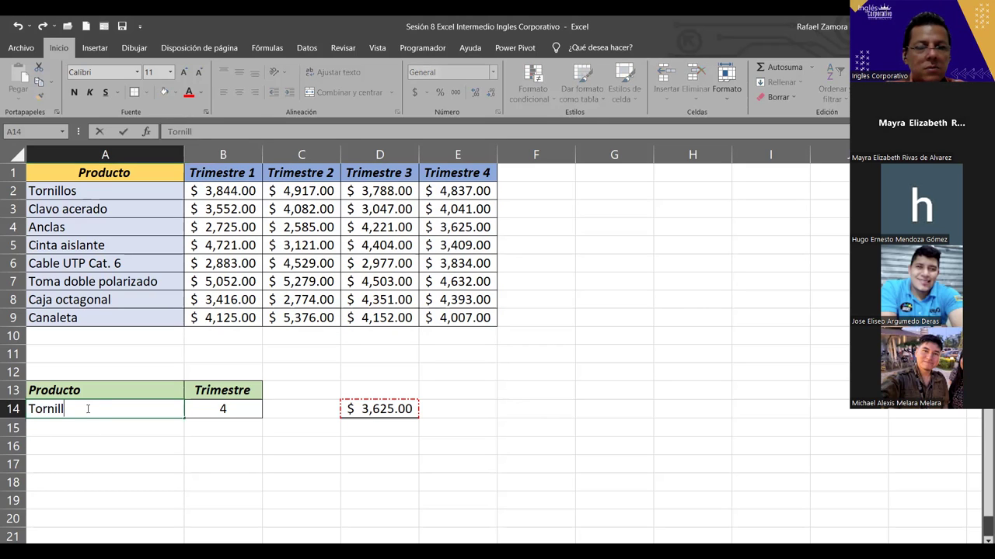
text(os)
key(Return)
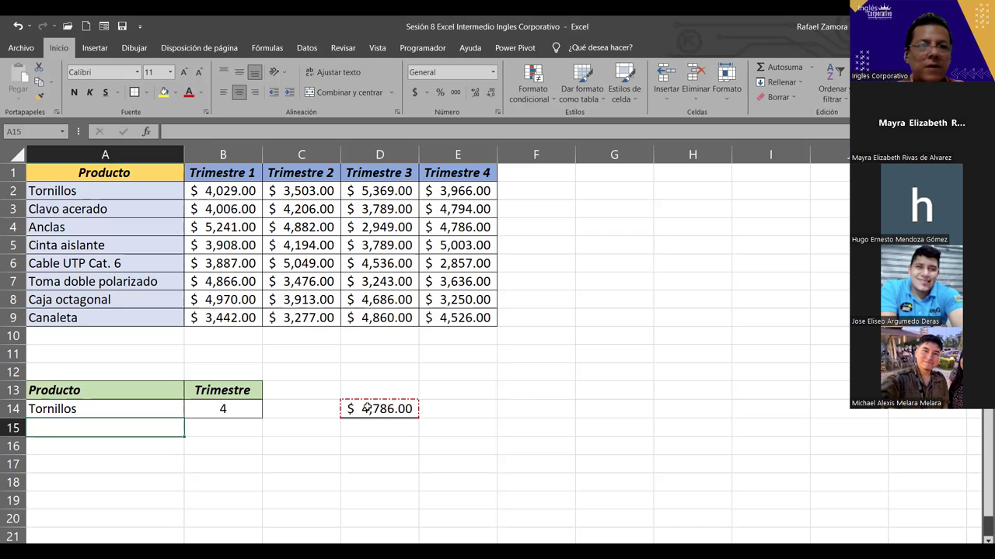
double_click(431, 408)
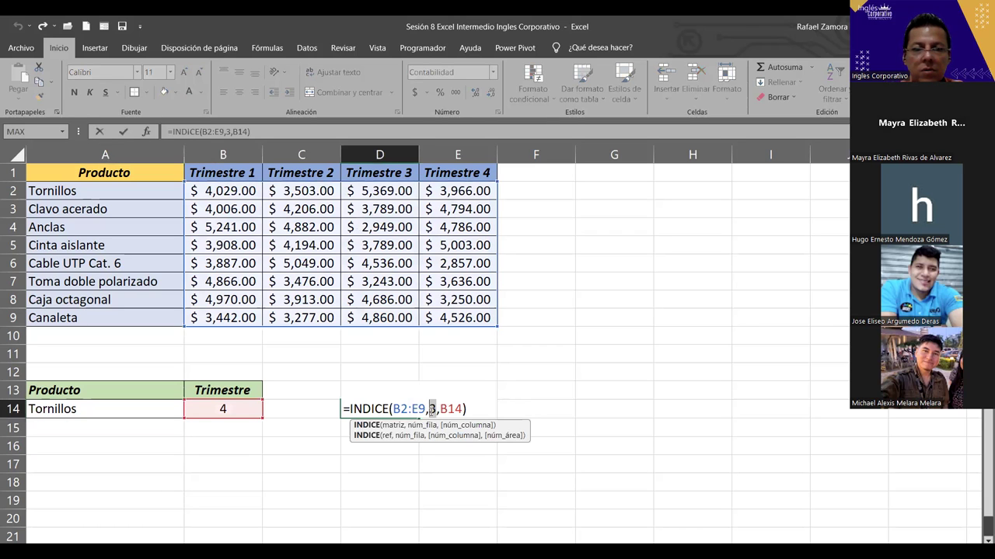
text(1)
key(Return)
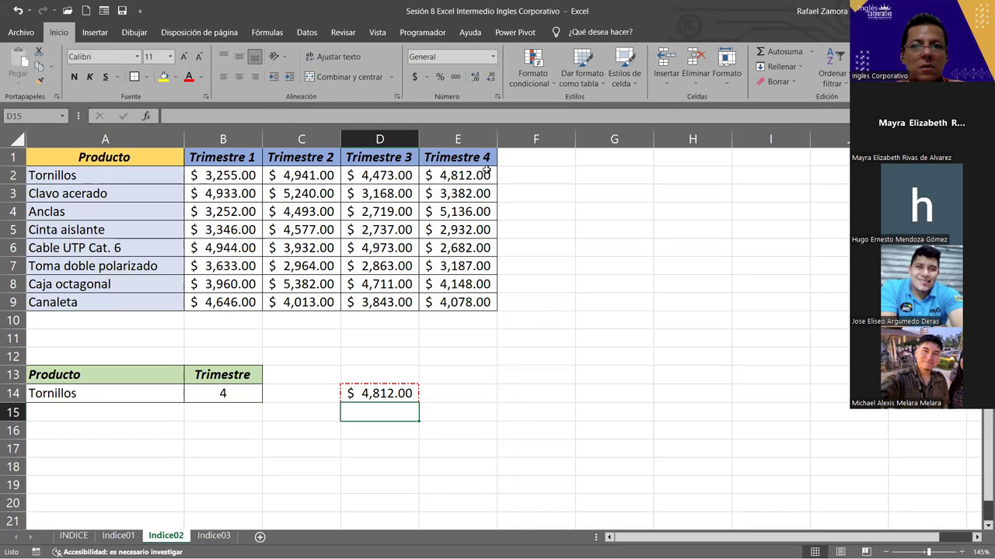
click(487, 171)
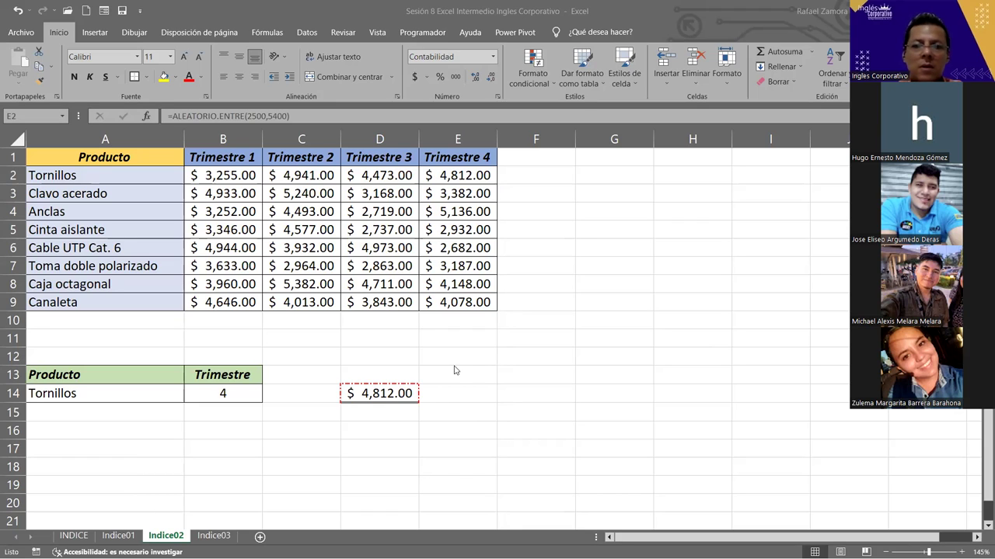
click(229, 535)
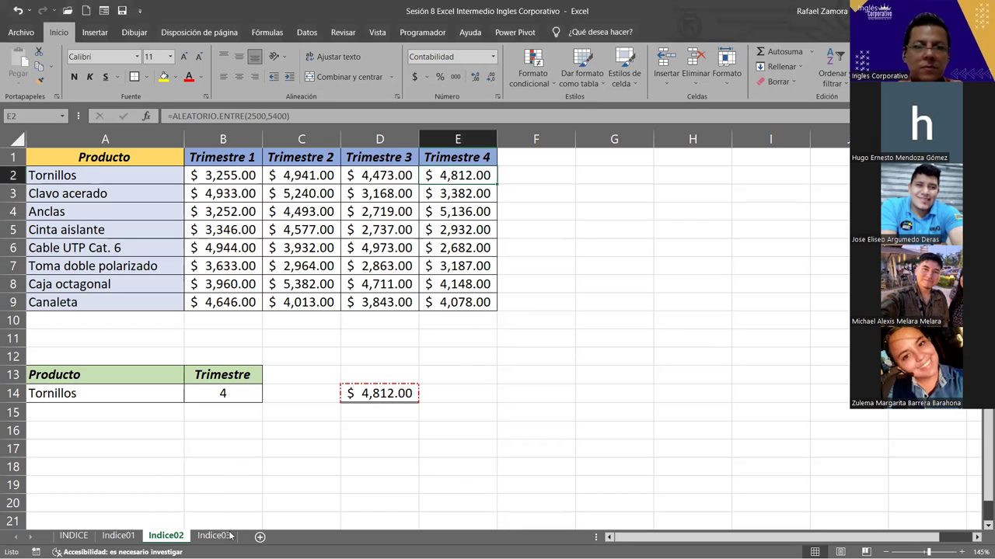
- Open the Indice03 yearly sales sheet and check the Nombre value Cable UTP Cat. 6 and the empty Año cell
click(220, 536)
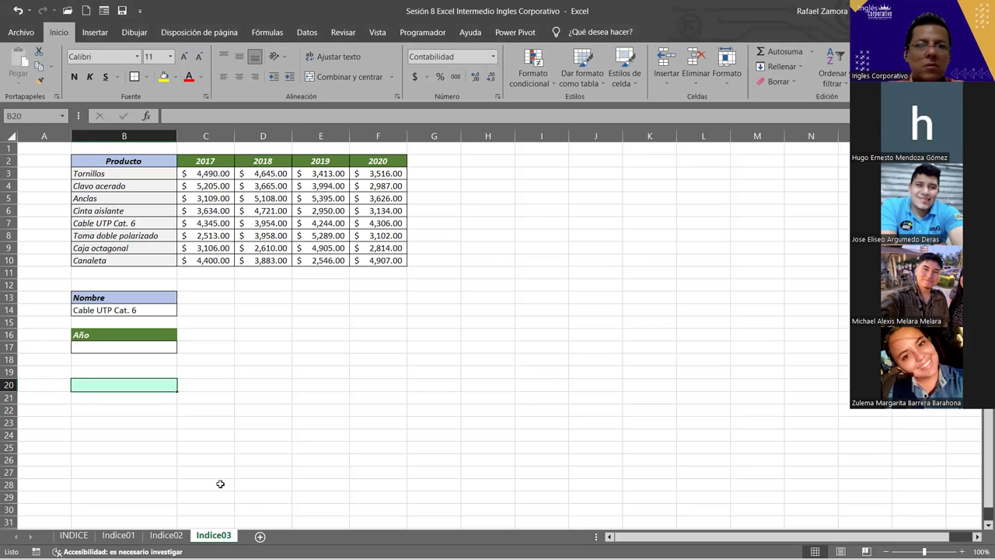
ctrl+scroll(453, 372, up, 1)
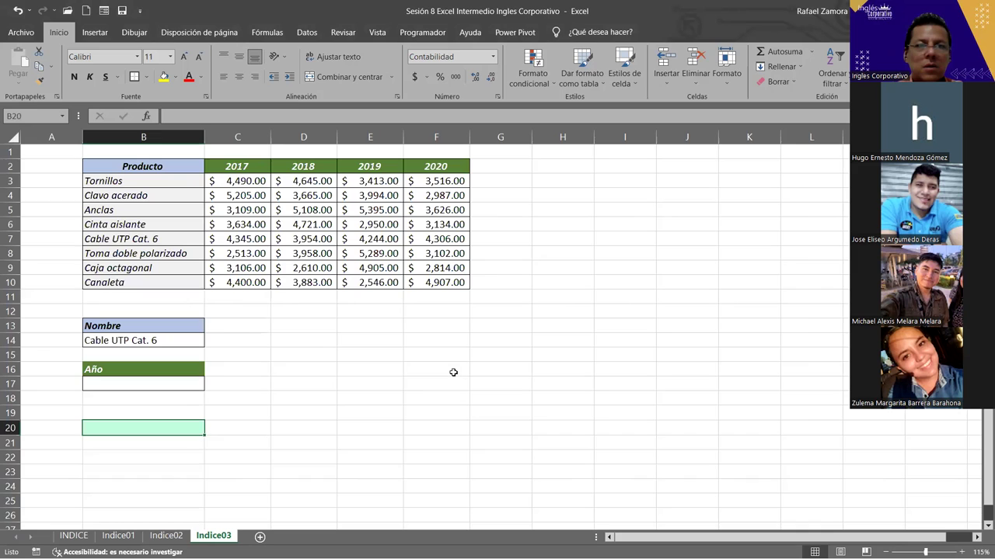
ctrl+scroll(453, 372, up, 1)
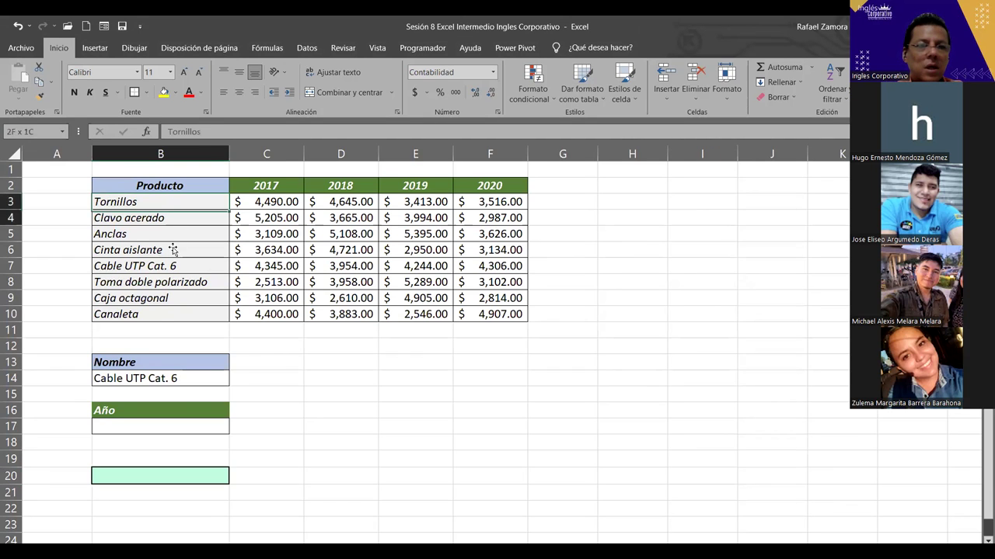
drag(178, 205, 178, 233)
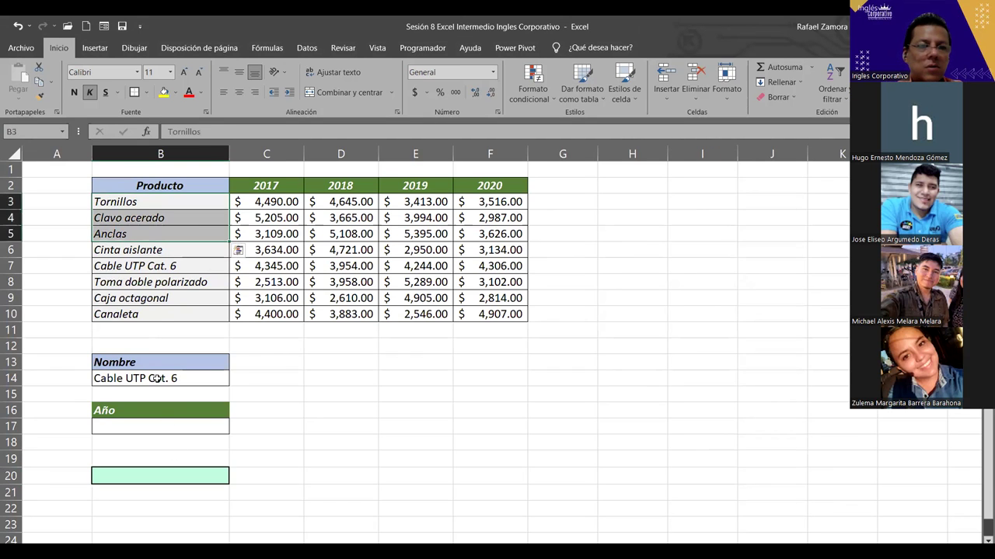
click(158, 379)
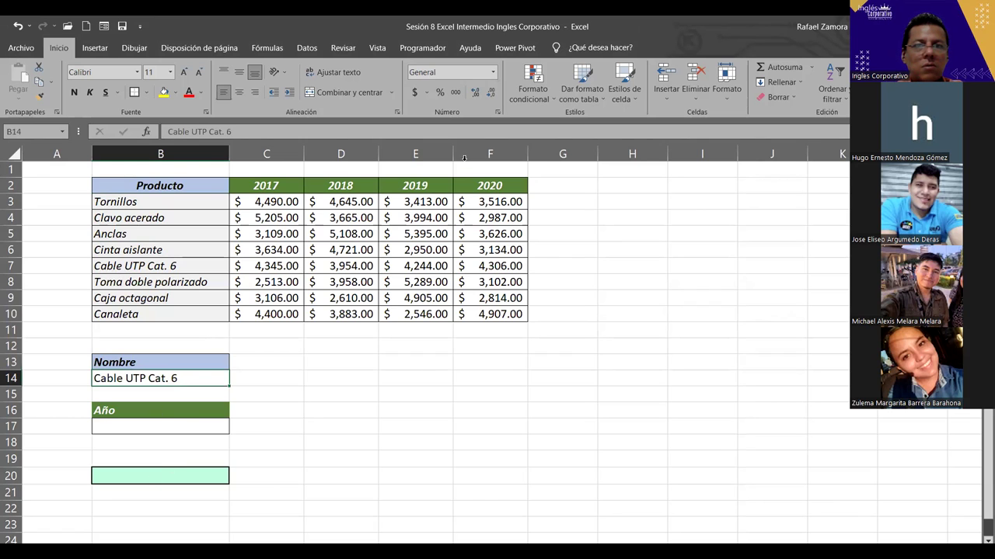
click(195, 424)
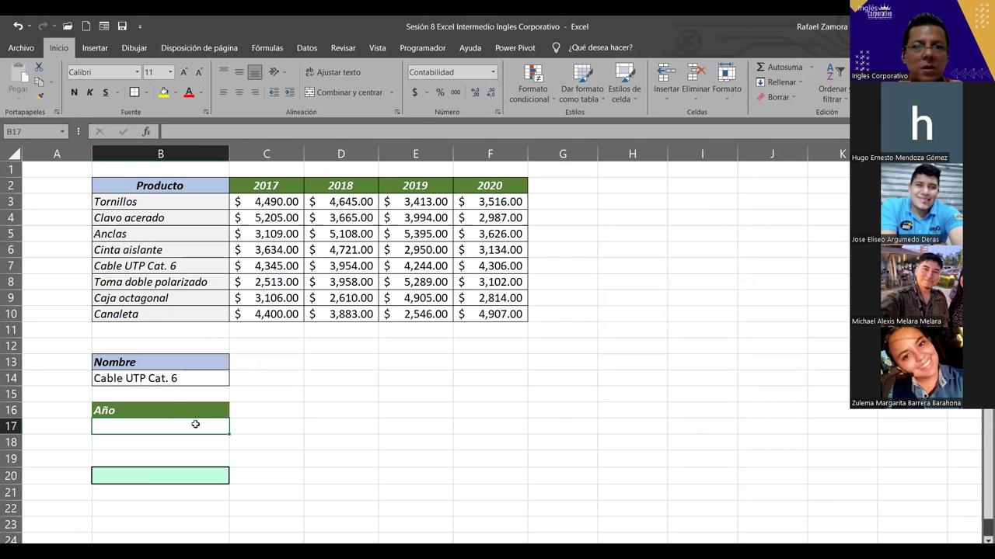
- Enter 2018 in the Año cell B17, formatted as General and centred
text(2)
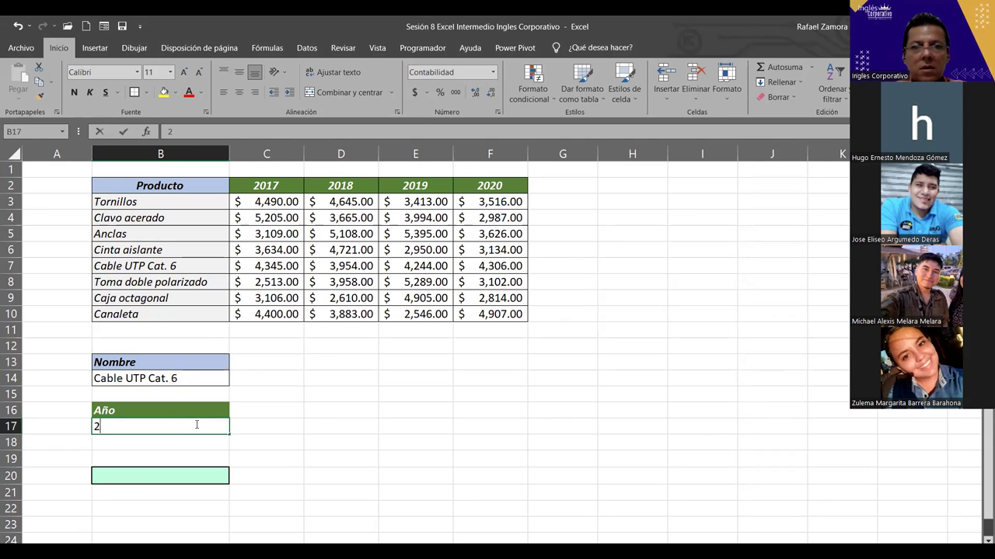
text($ 2,018)
key(Return)
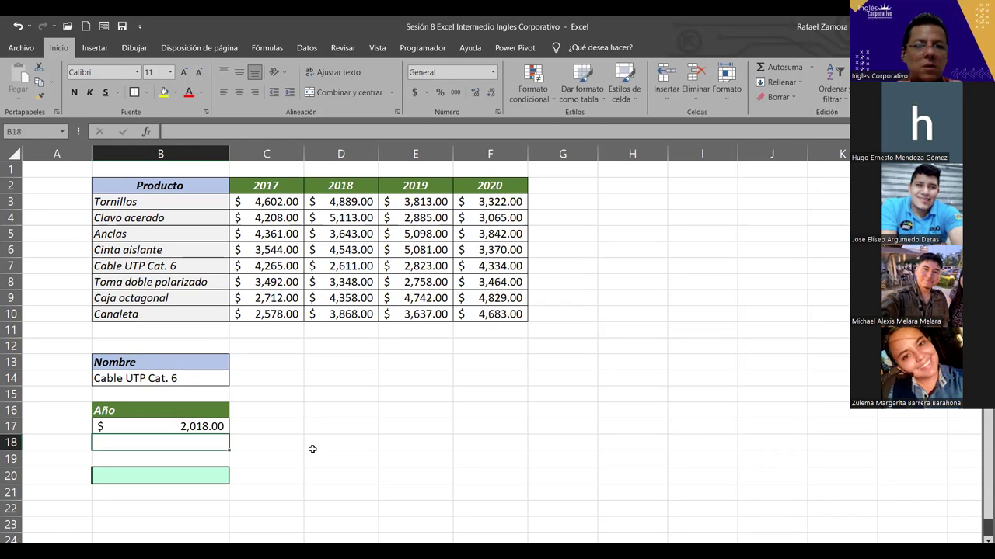
key(Up)
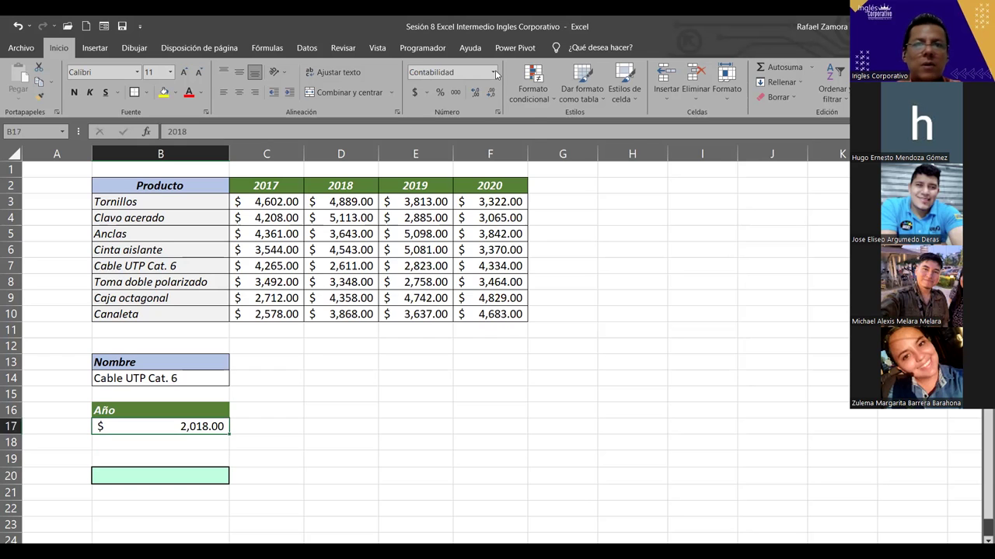
click(492, 71)
click(443, 89)
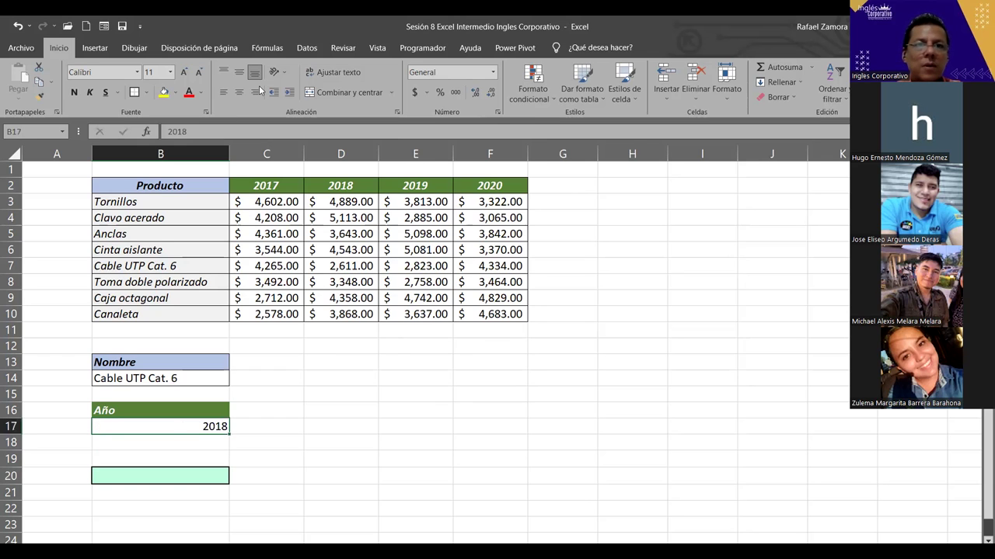
key(ctrl+e)
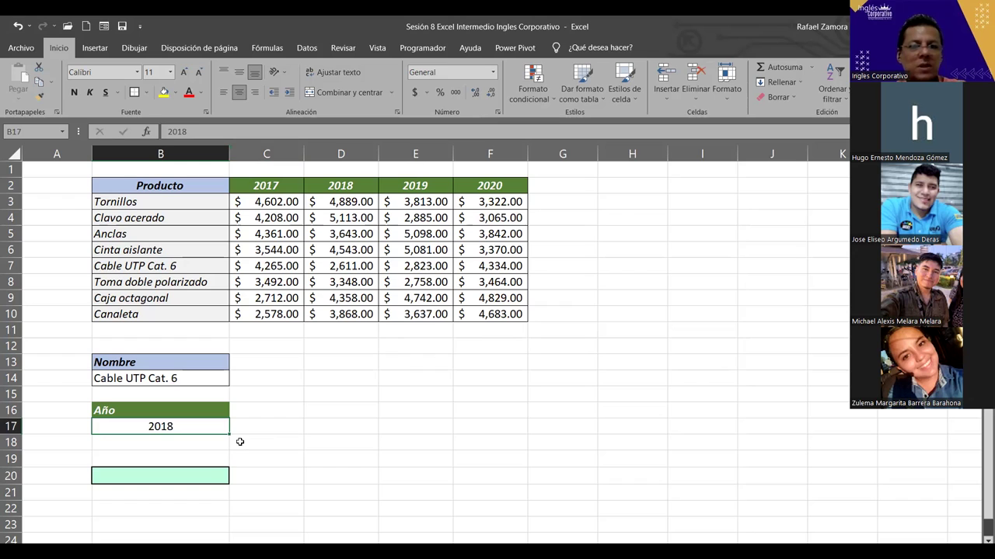
click(214, 476)
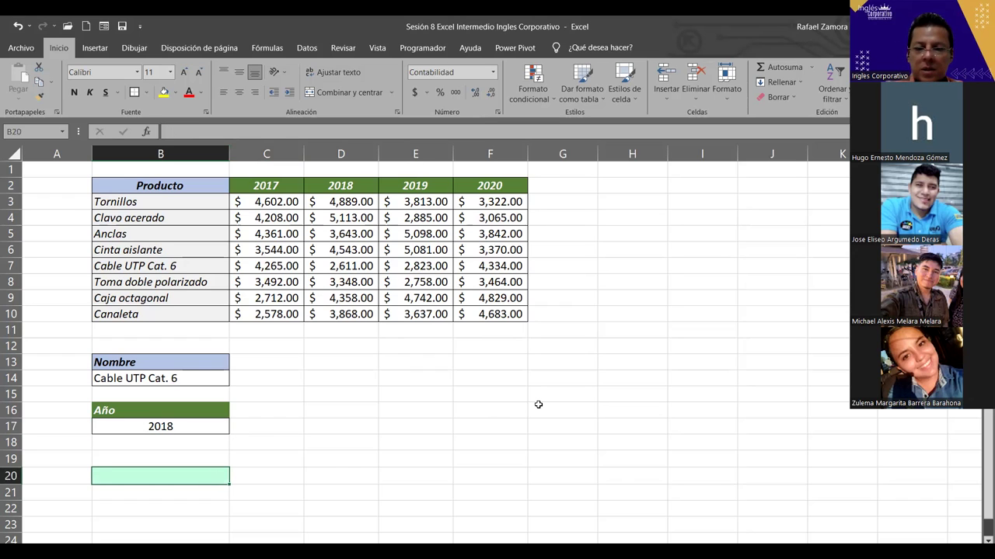
- Enter =INDICE(C3:F10,5,2) in B20 to return $3,840.00, the 2018 Cable UTP Cat. 6 sales
text(=)
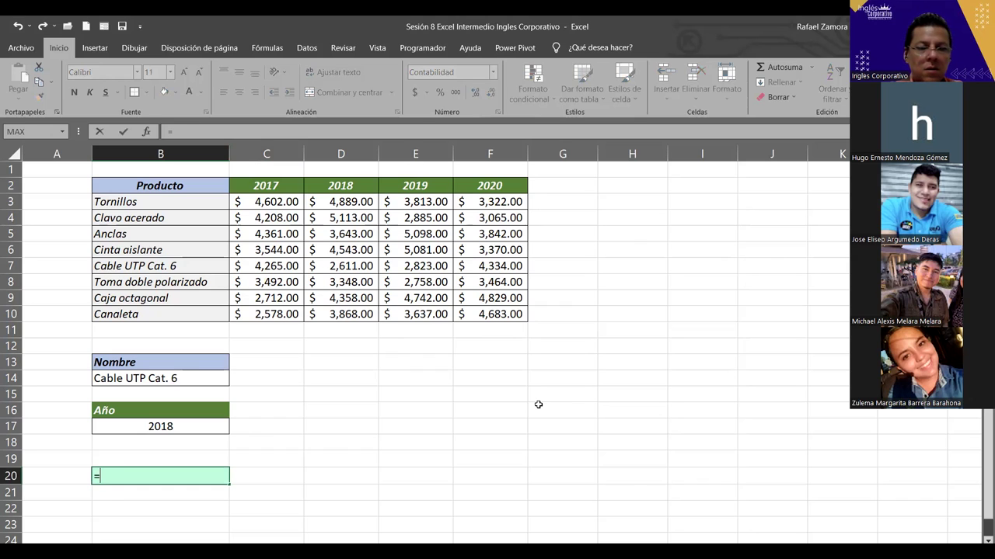
text(indi)
key(Tab)
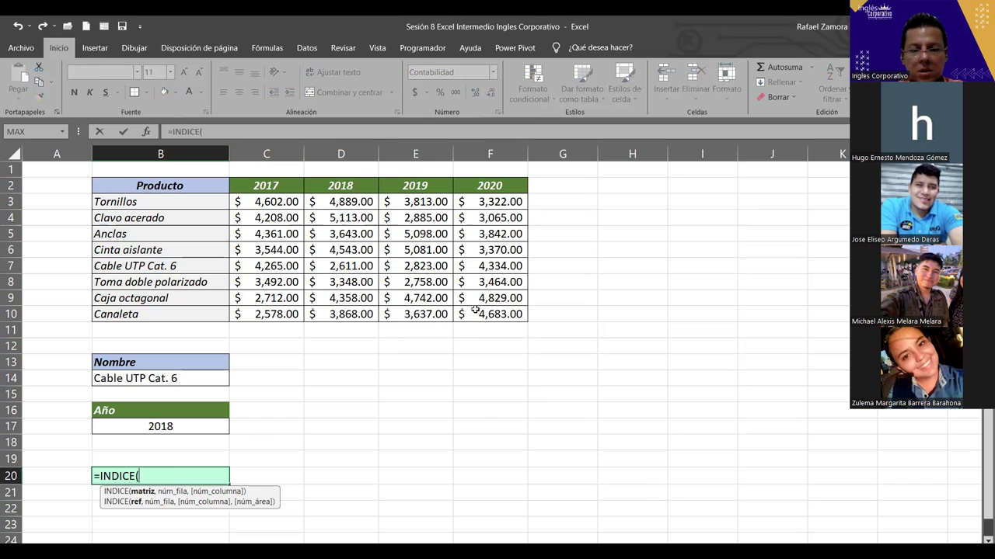
drag(266, 201, 475, 310)
text(,)
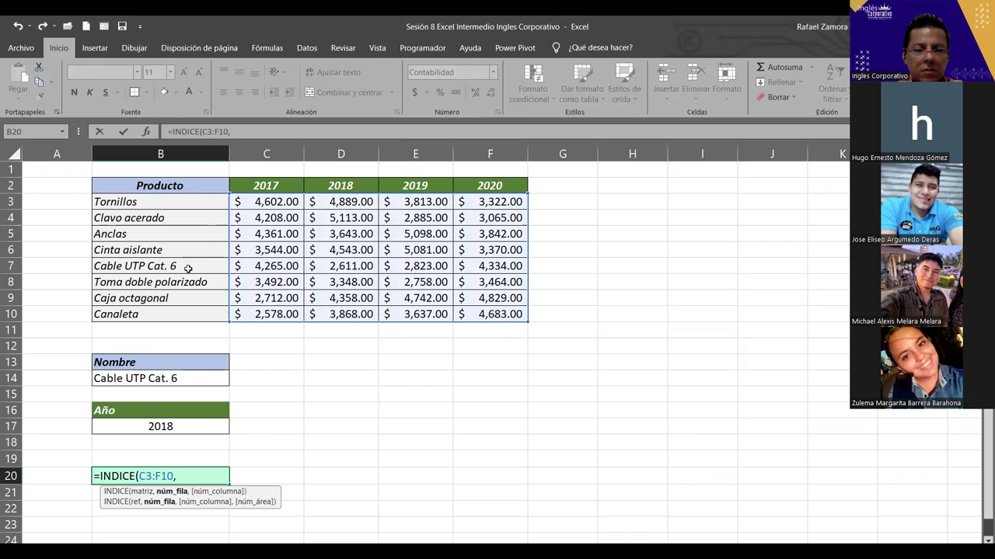
text(5)
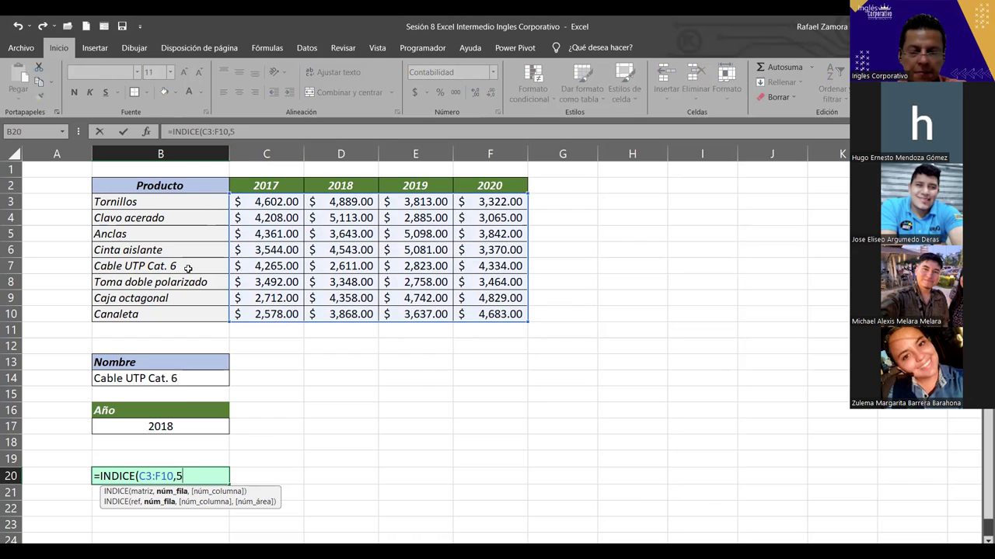
text(,)
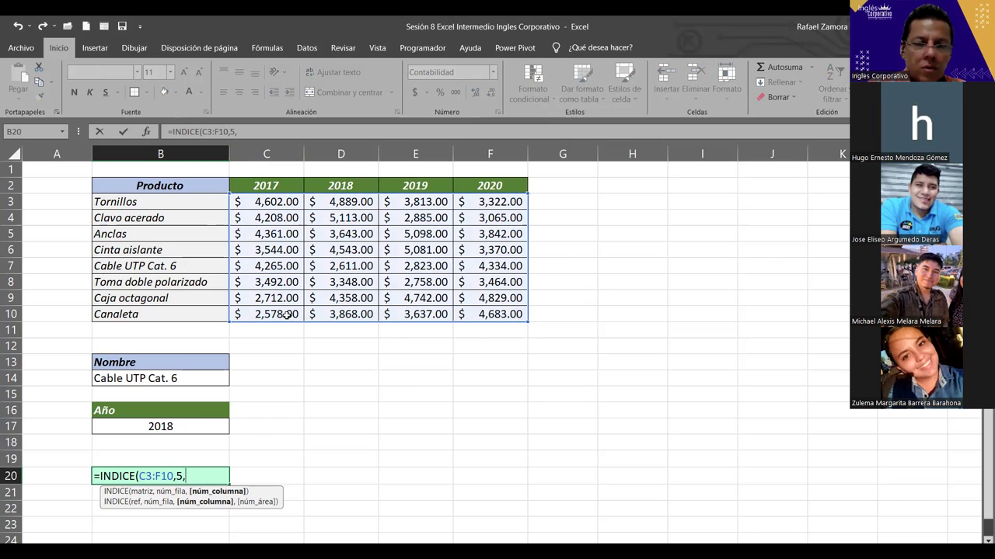
text(2)
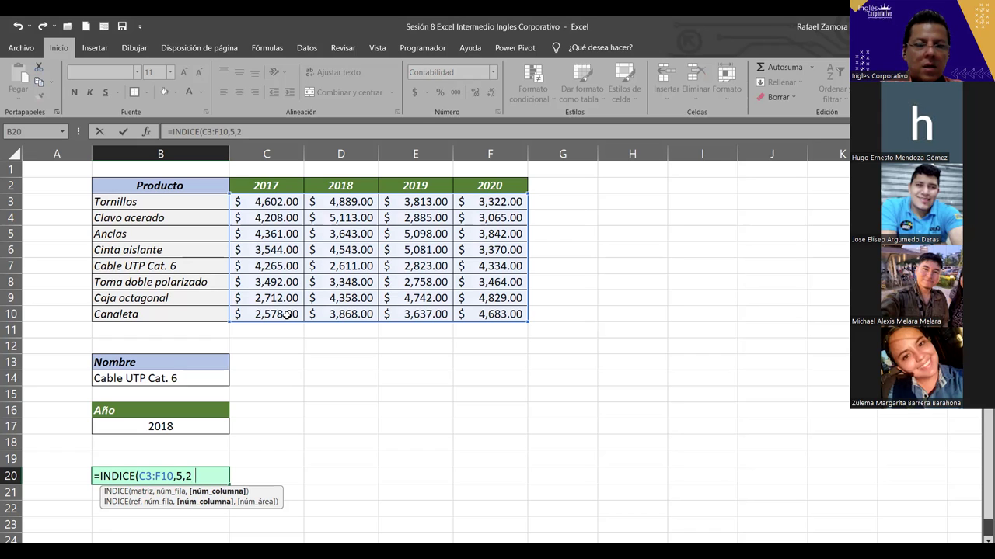
text())
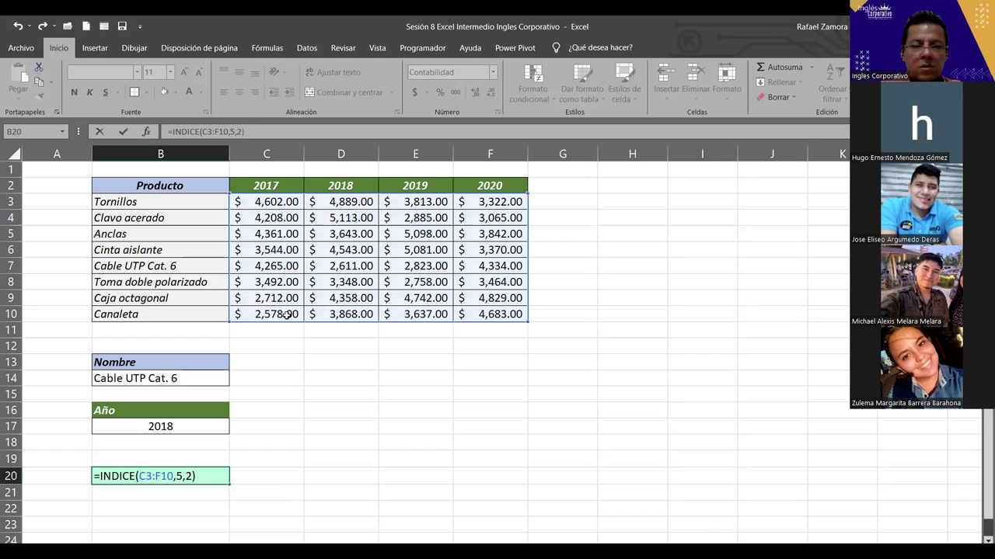
key(Return)
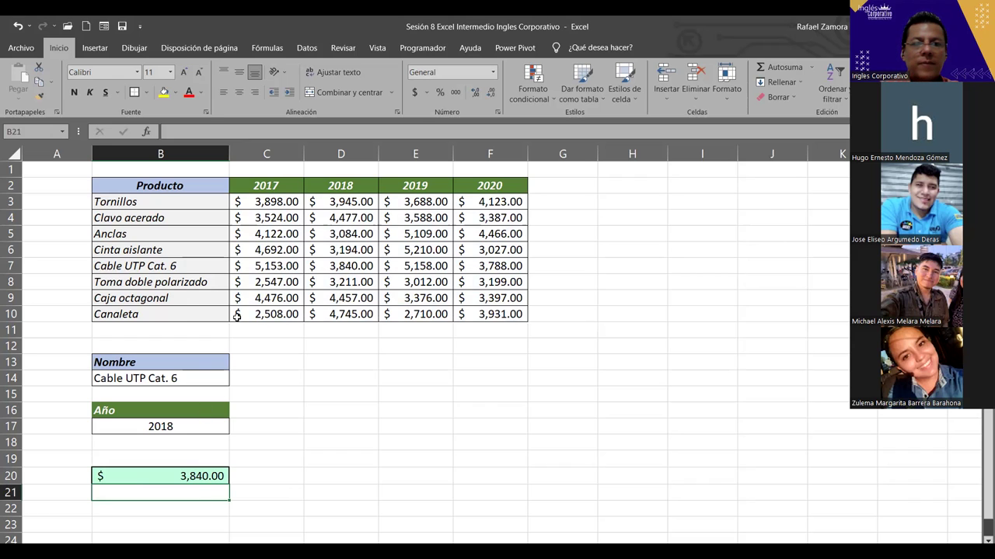
drag(183, 265, 371, 260)
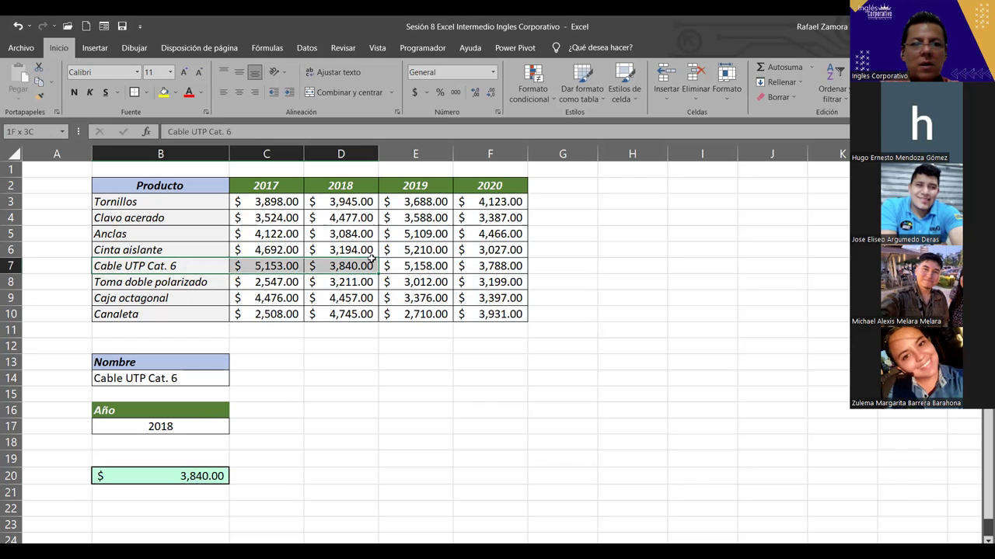
click(355, 267)
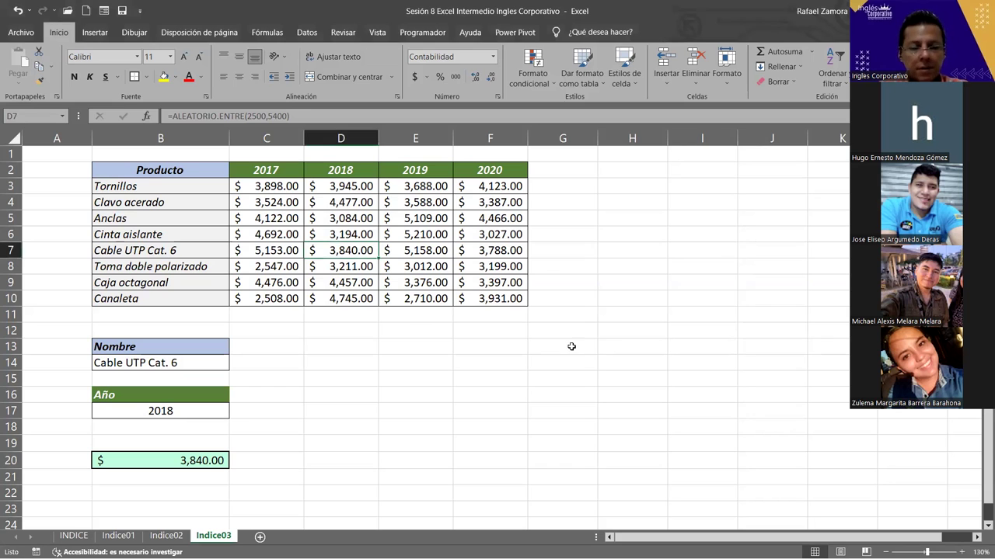
scroll(561, 356, down, 1)
scroll(448, 331, down, 1)
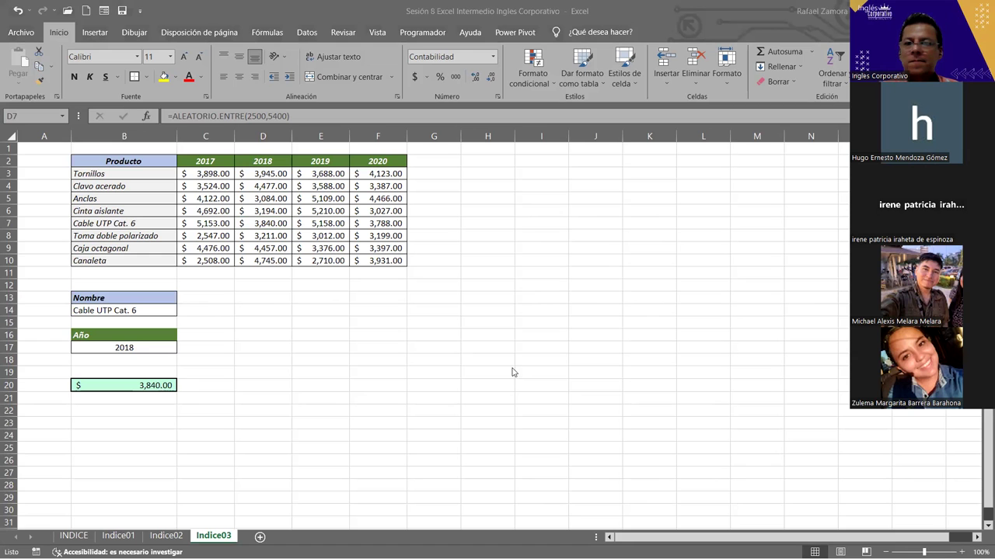
scroll(539, 380, up, 1)
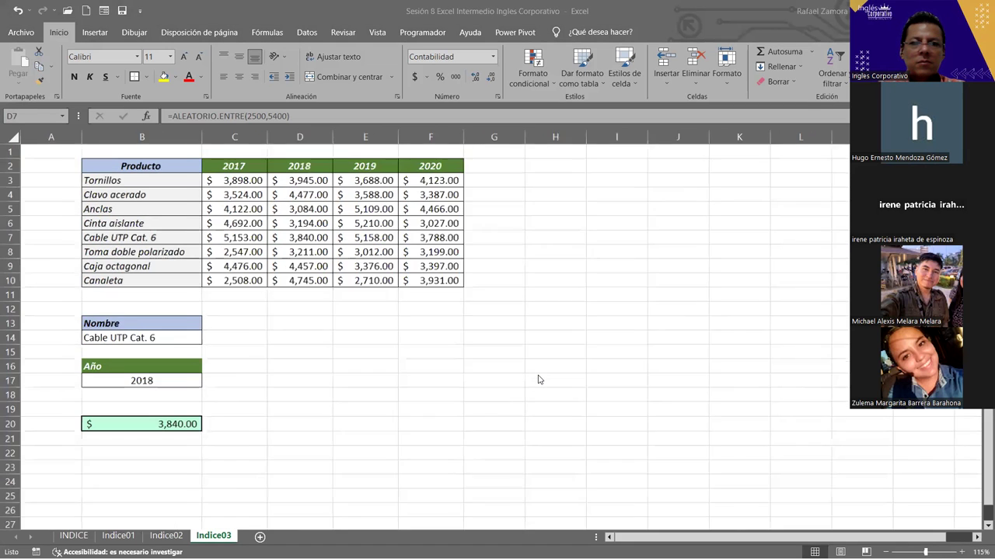
scroll(539, 380, up, 1)
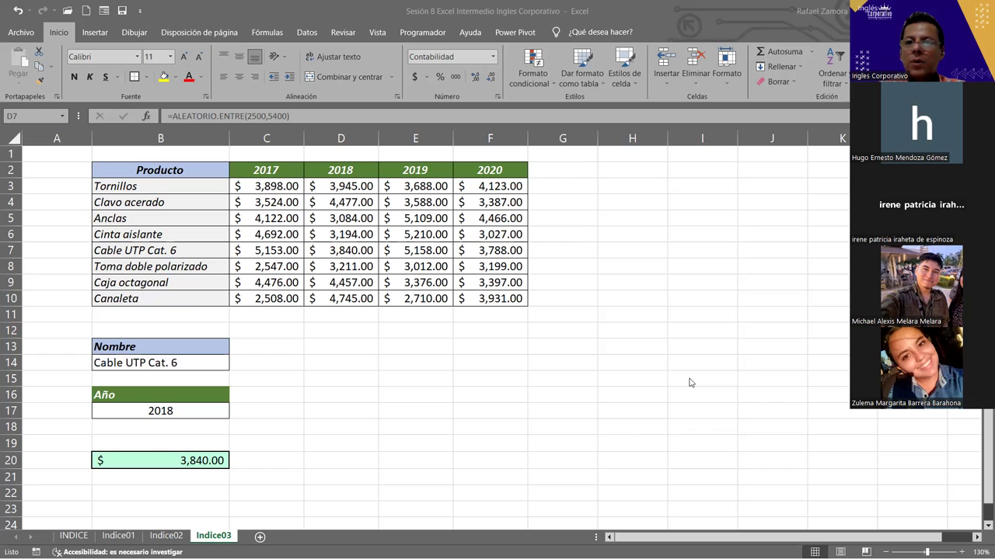
key(alt+Tab)
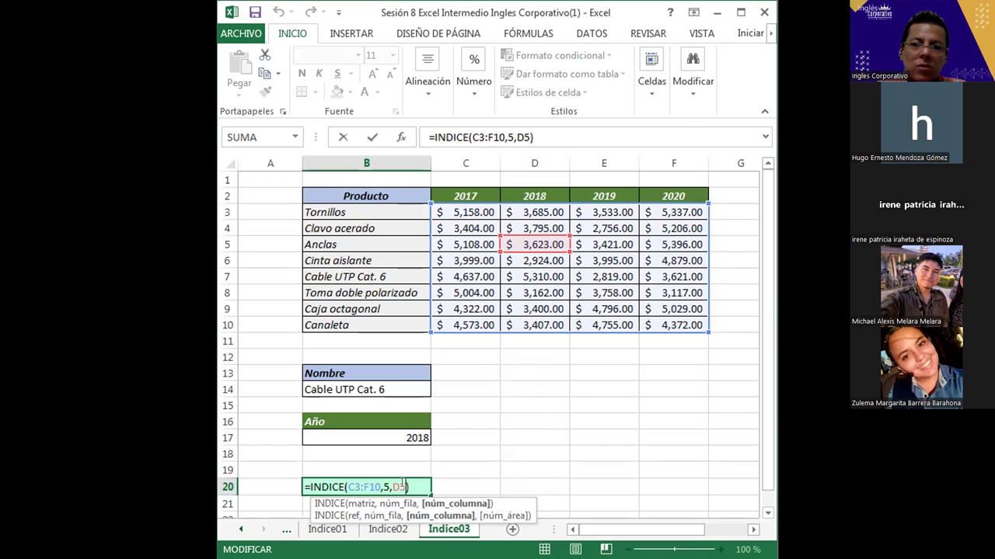
- Edit B20's formula to =INDICE(C3:F10,5,), leaving the column argument blank
key(BackSpace)
key(BackSpace)
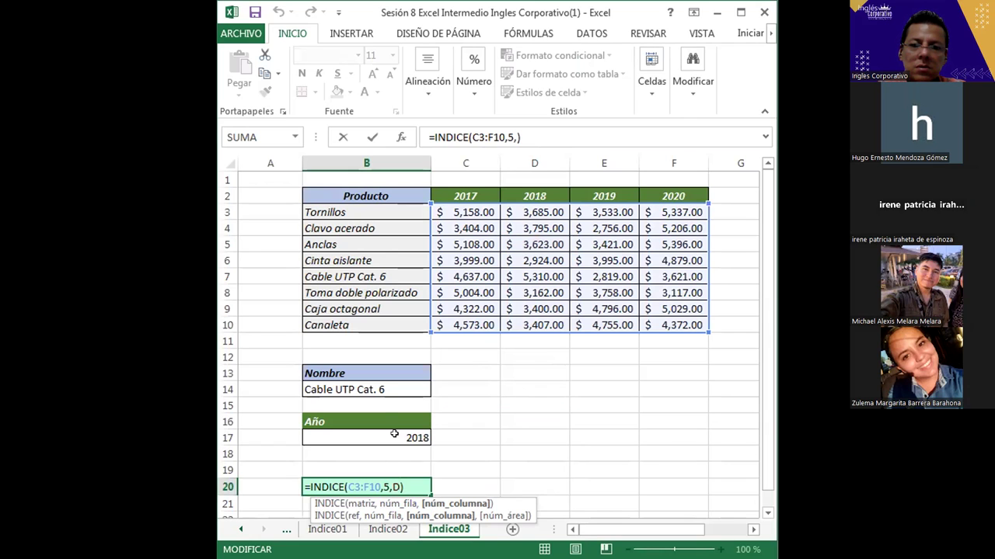
click(394, 435)
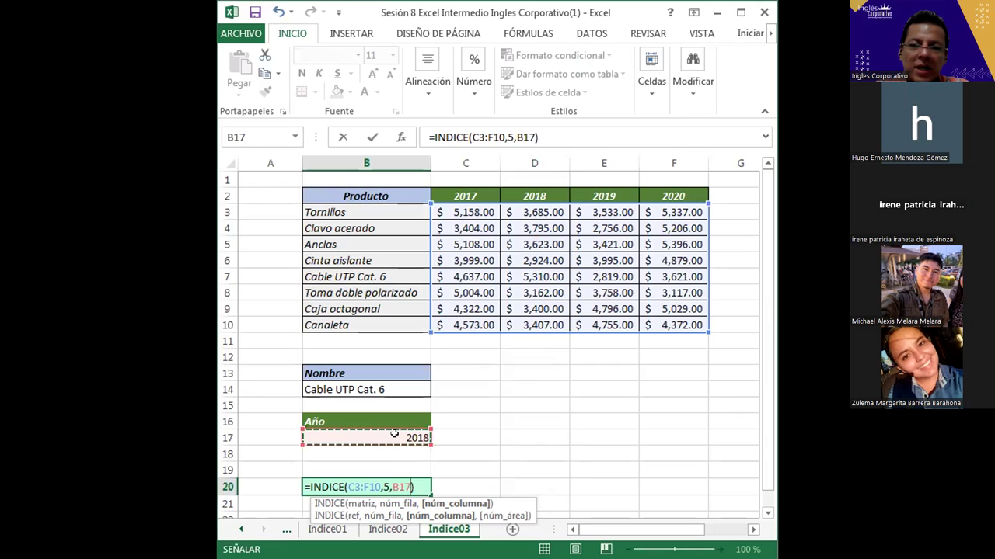
key(BackSpace)
key(BackSpace)
key(BackSpace)
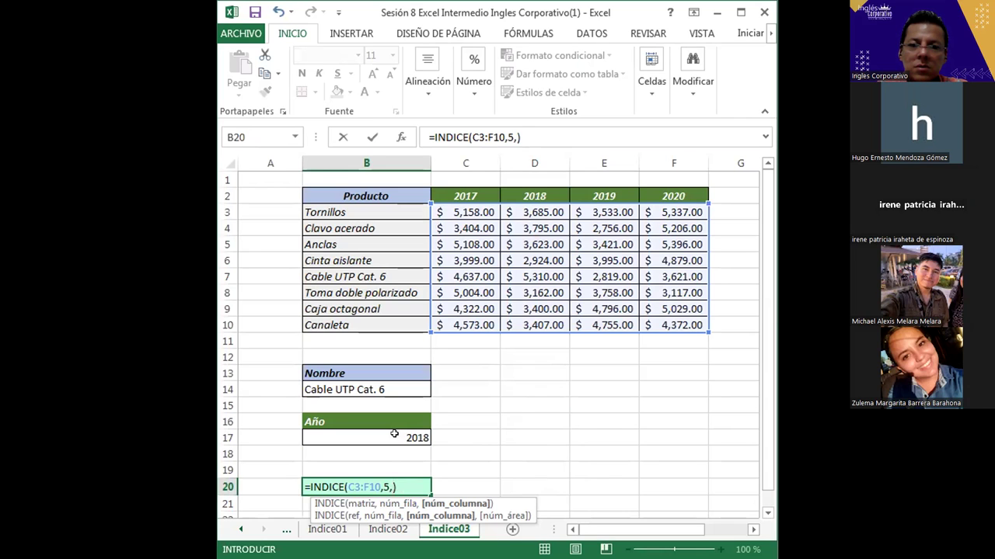
- Fill in column 2 so B20 holds =INDICE(C3:F10,5,2) and shows $3,840.00
text(2)
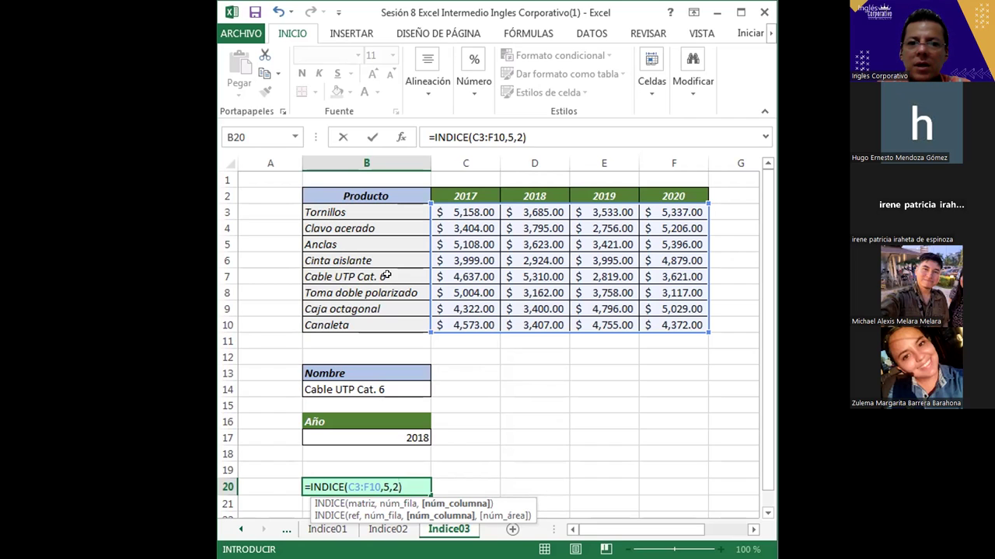
key(Return)
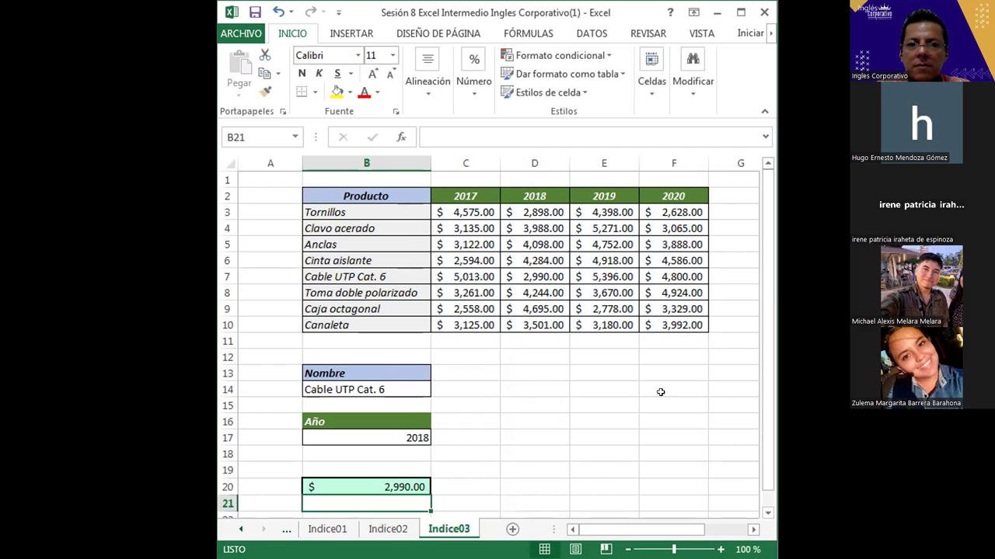
click(600, 418)
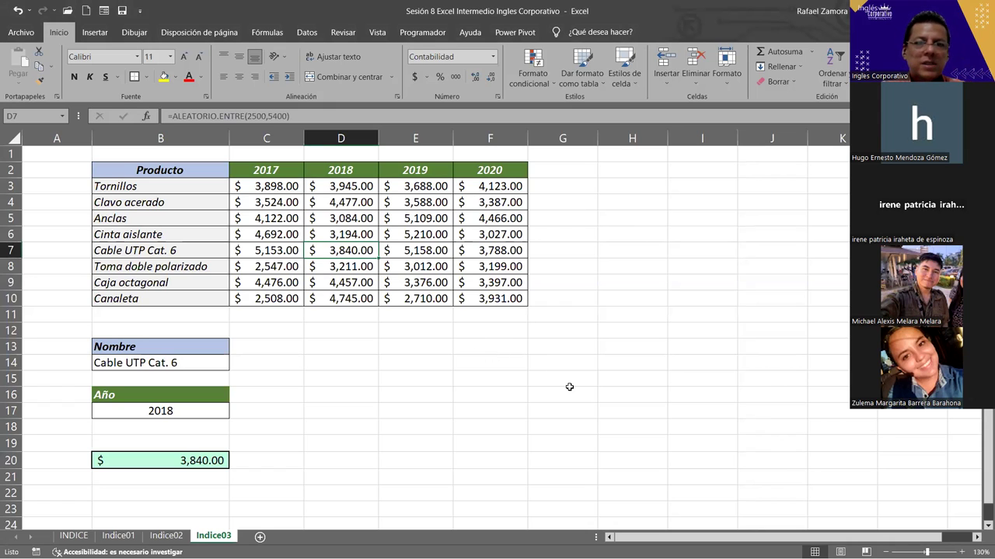
- Scroll down the Indice03 sheet past the B20 INDICE result
ctrl+scroll(508, 386, down, 1)
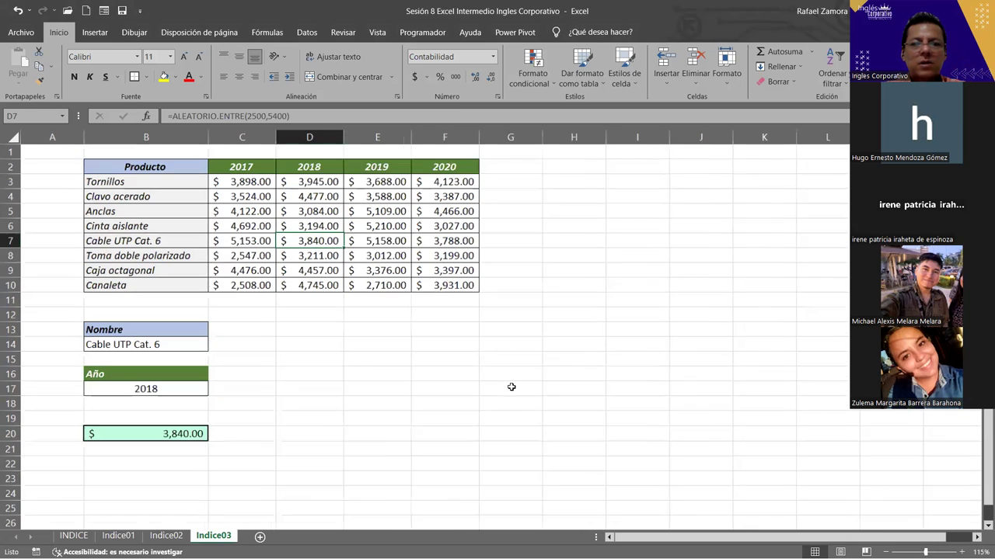
click(167, 535)
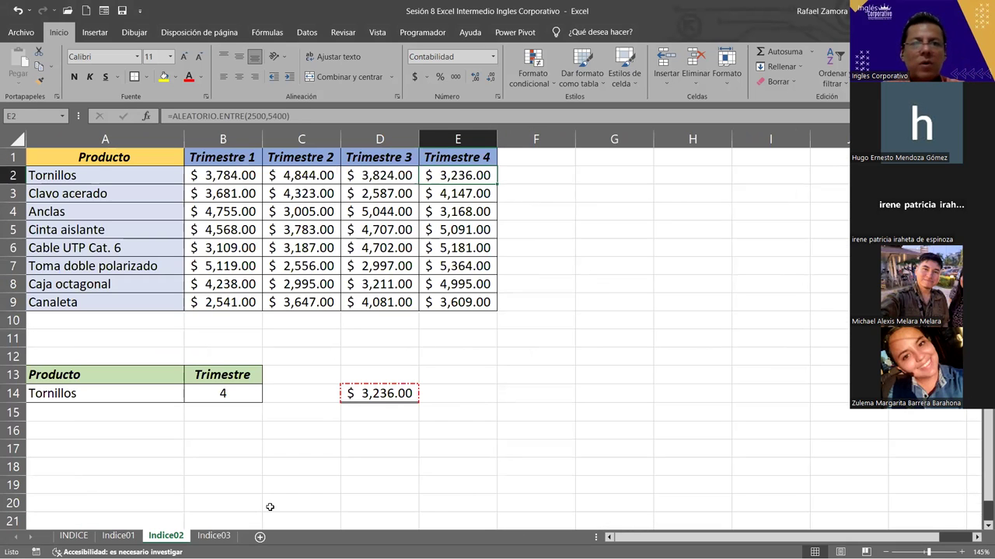
ctrl+scroll(469, 400, down, 2)
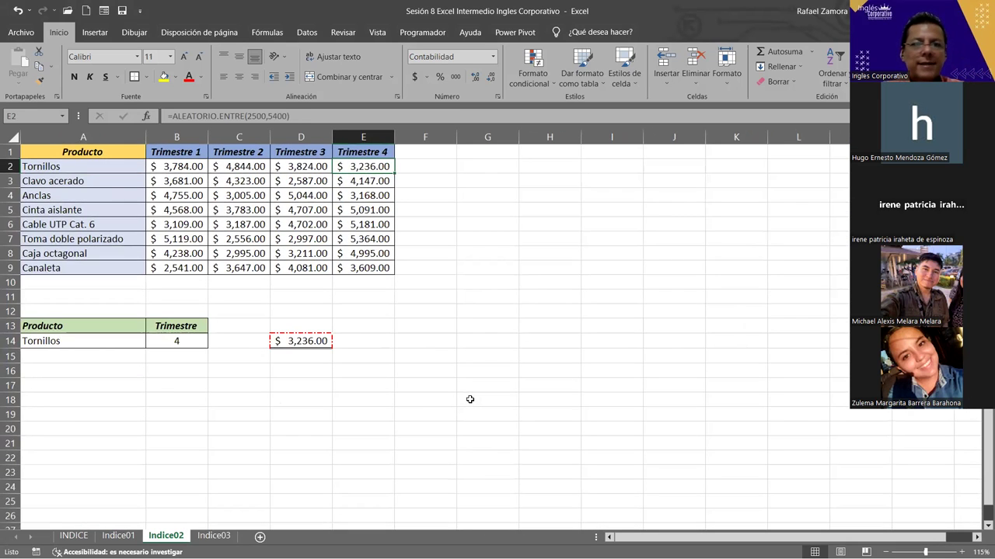
scroll(474, 400, down, 1)
scroll(474, 399, up, 1)
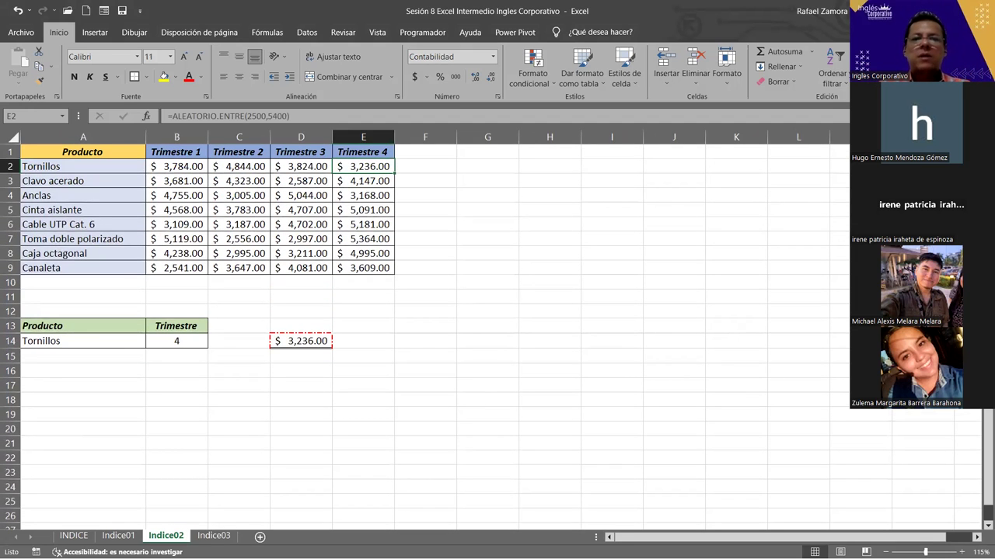
ctrl+scroll(477, 240, down, 2)
ctrl+scroll(477, 240, up, 1)
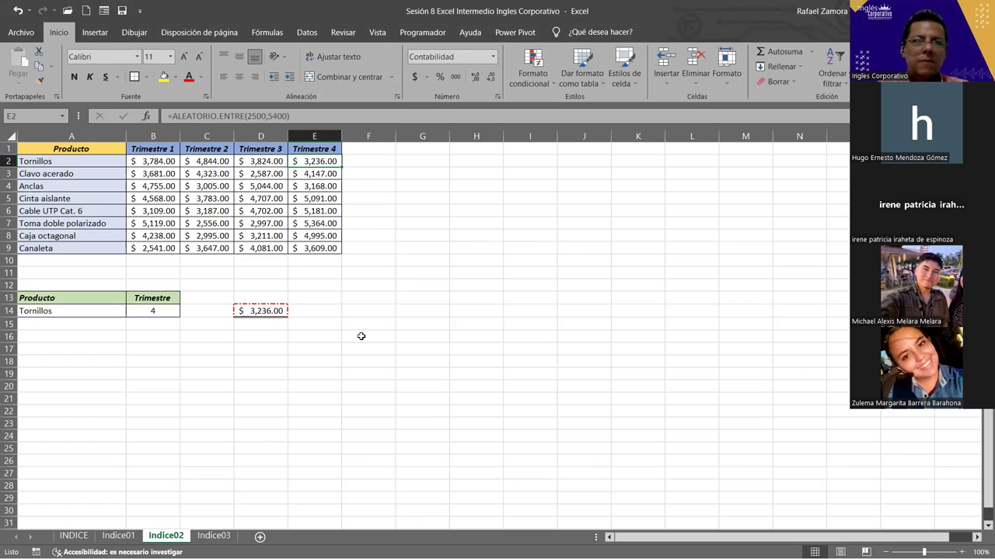
- Insert blank rows above the sales table until its header sits at row 13, then select A12:E12
click(8, 149)
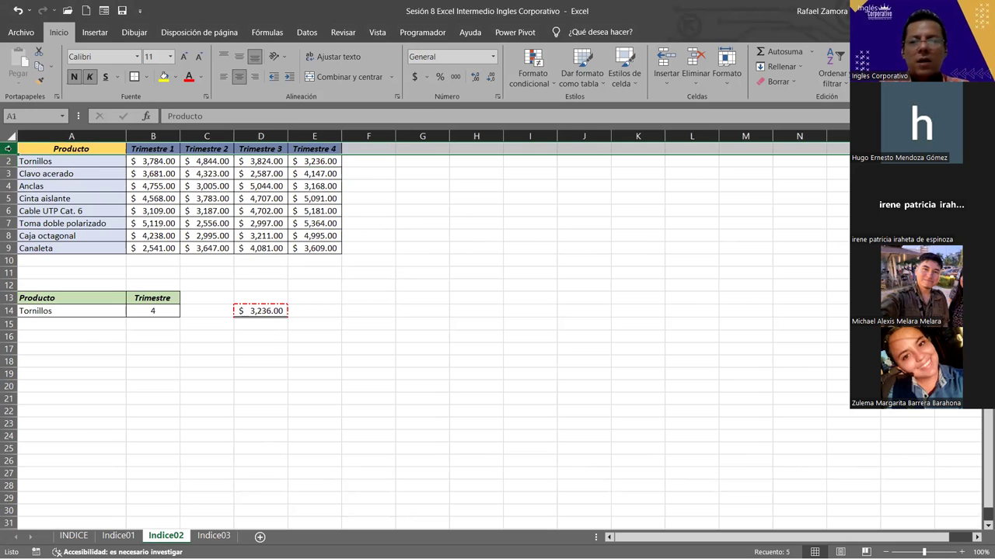
key(ctrl+plus)
key(ctrl+plus)
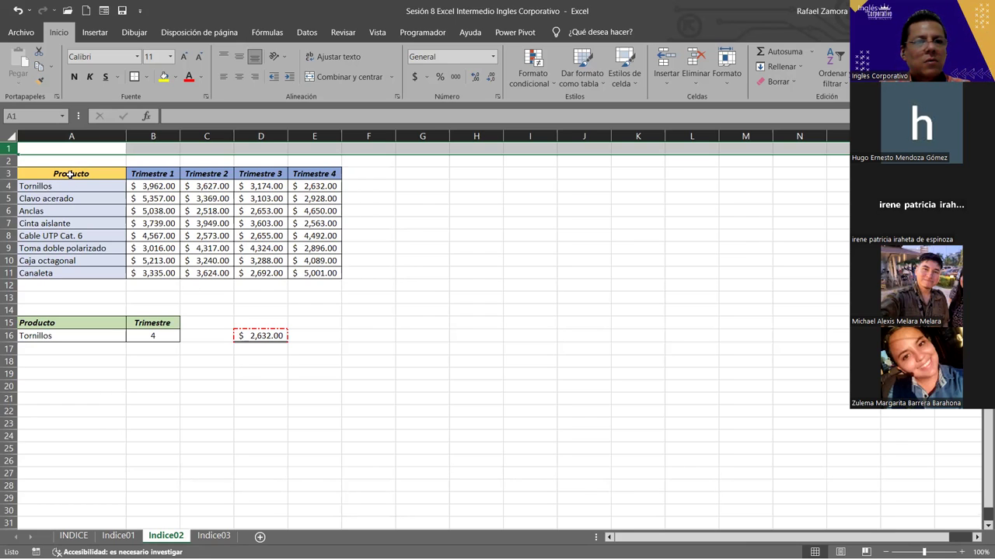
drag(69, 177, 71, 273)
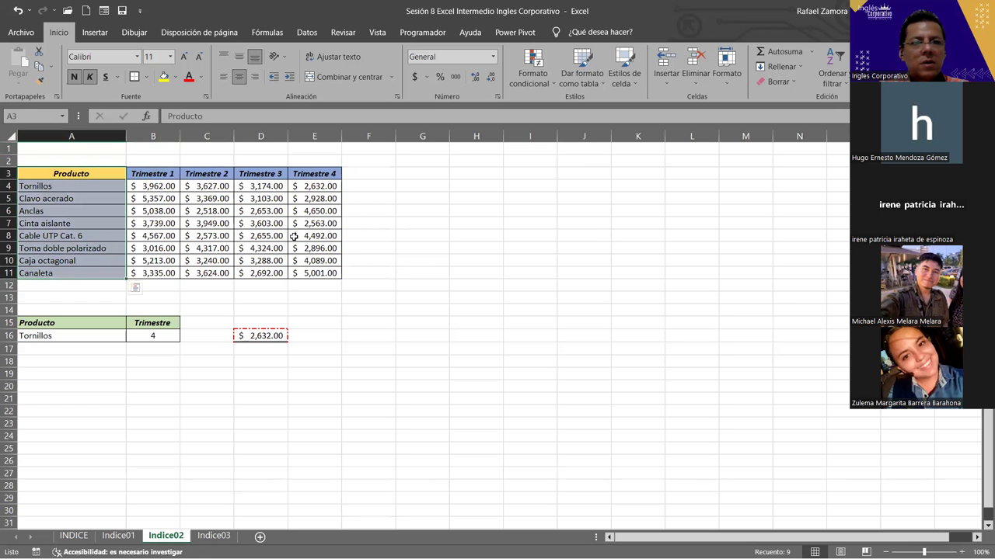
click(10, 148)
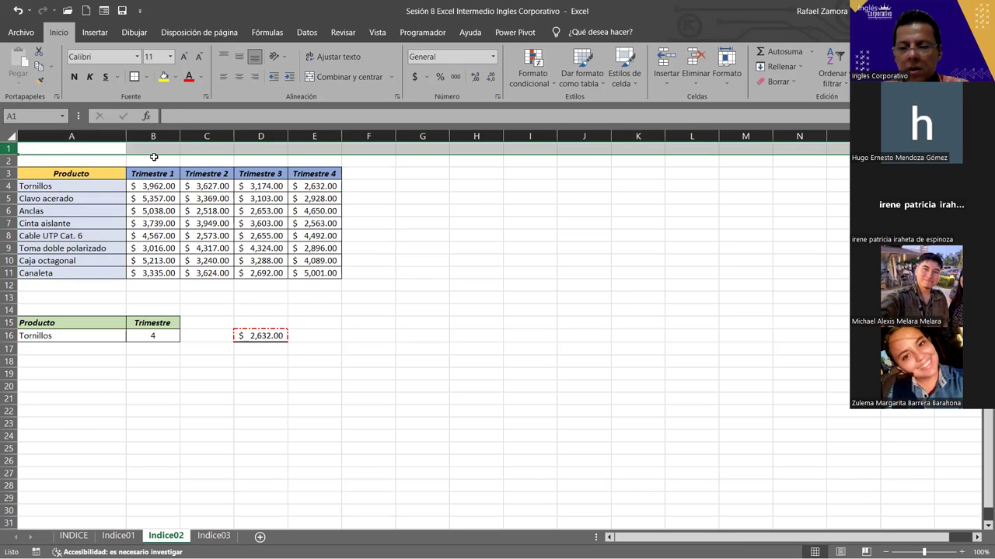
key(ctrl+plus)
key(ctrl+plus)
key(ctrl+plus)
key(ctrl+plus)
key(ctrl+plus)
key(ctrl+plus)
key(ctrl+plus)
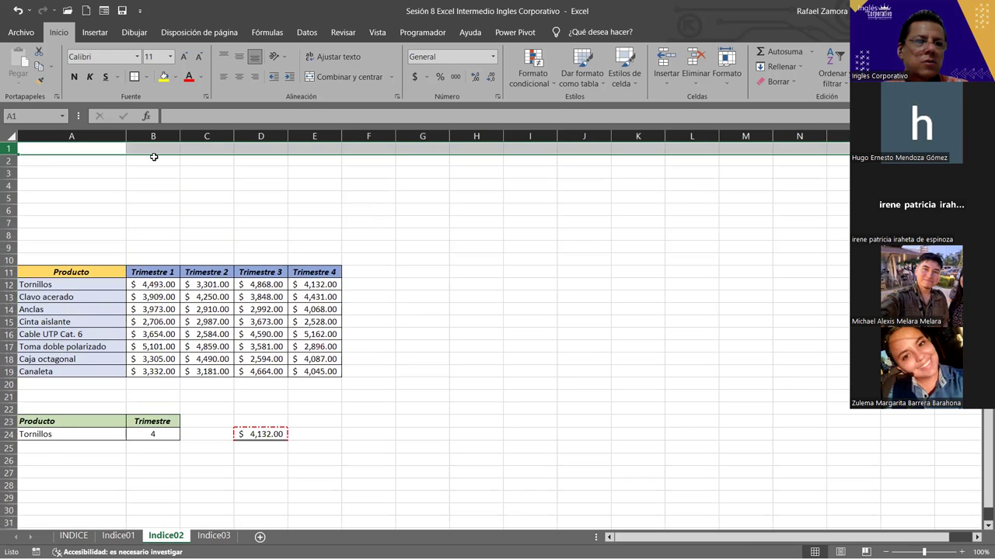
key(ctrl+plus)
key(ctrl+plus)
key(ctrl+plus)
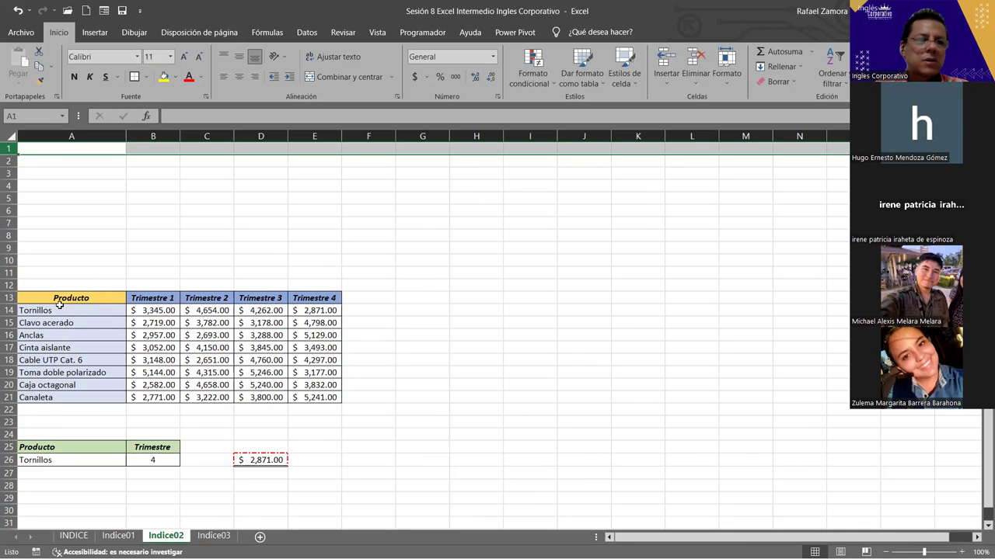
click(101, 210)
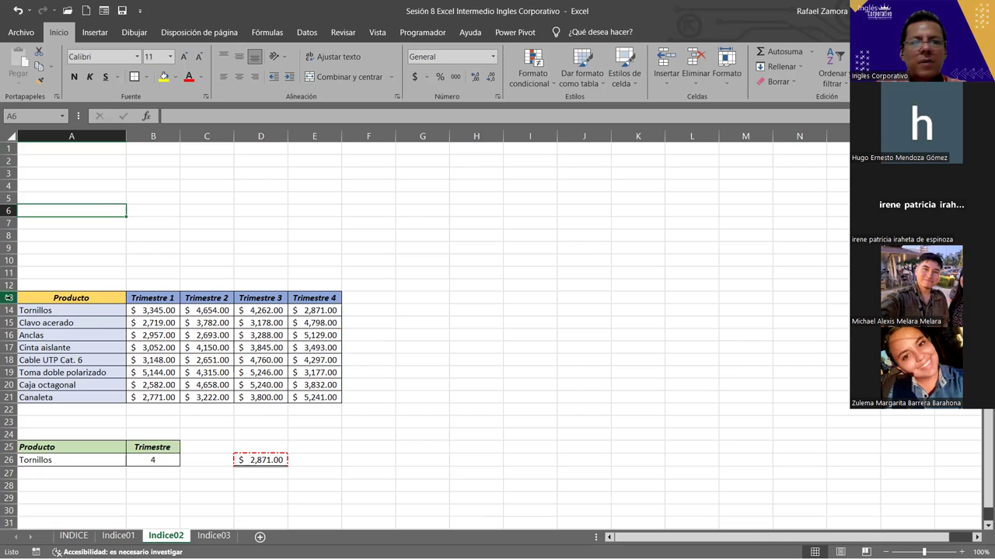
drag(35, 297, 330, 298)
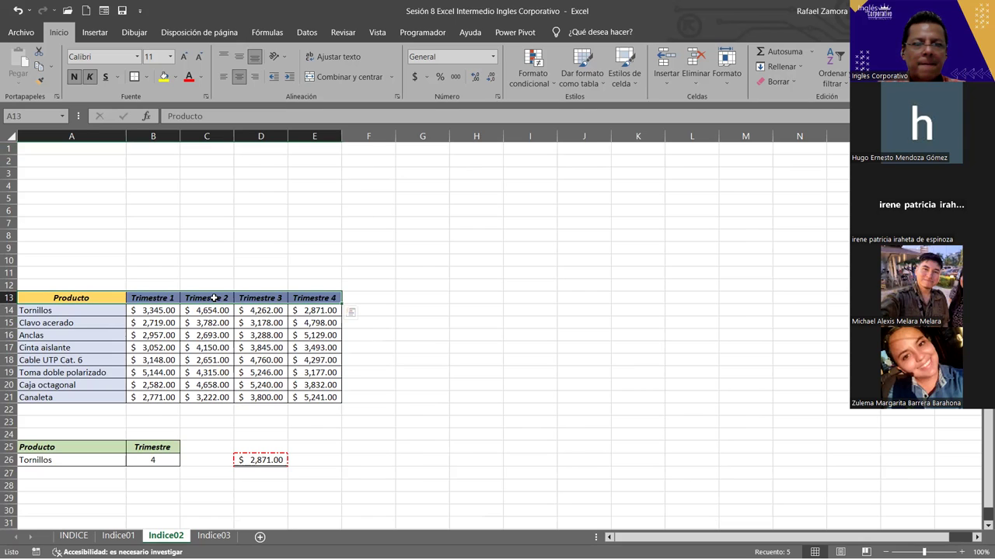
drag(75, 285, 341, 284)
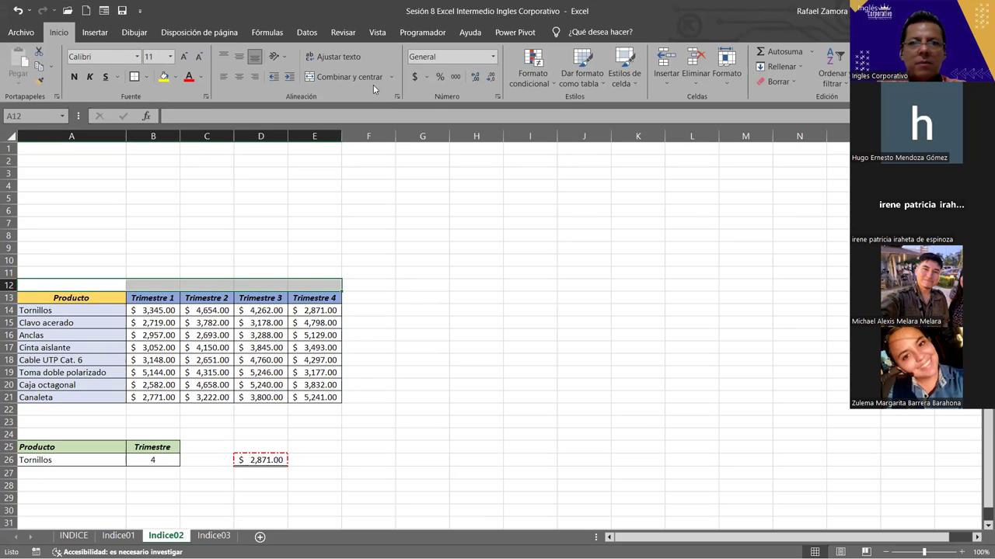
- Merge and centre A12:E12 and enter the title 'ZONA OCCIDENTE'
click(366, 76)
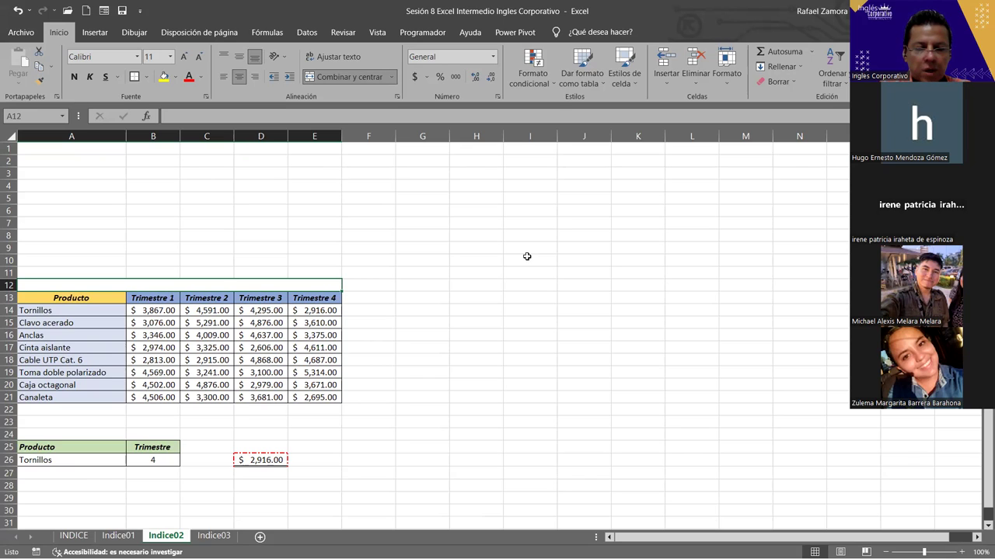
text(ZONA)
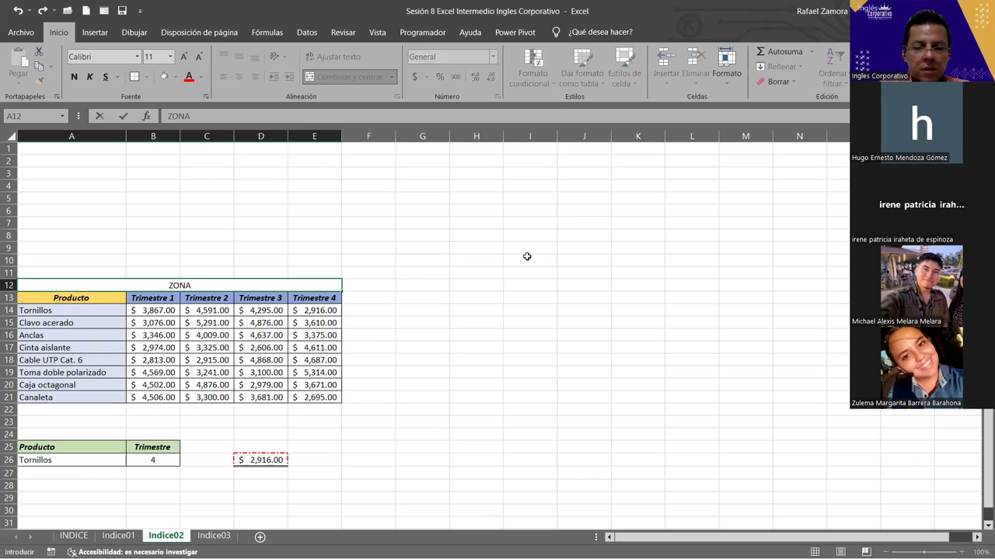
text( OCCIDEN)
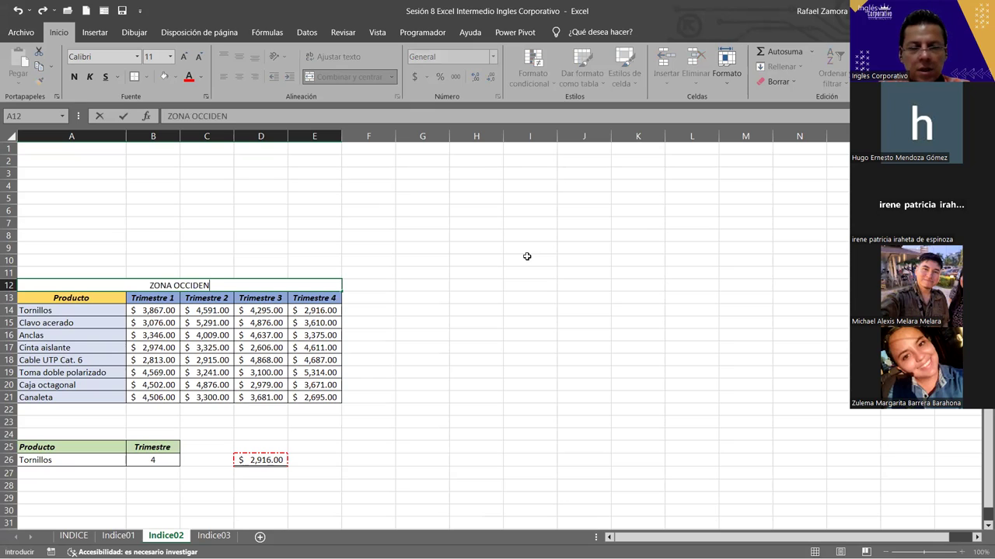
text(TE)
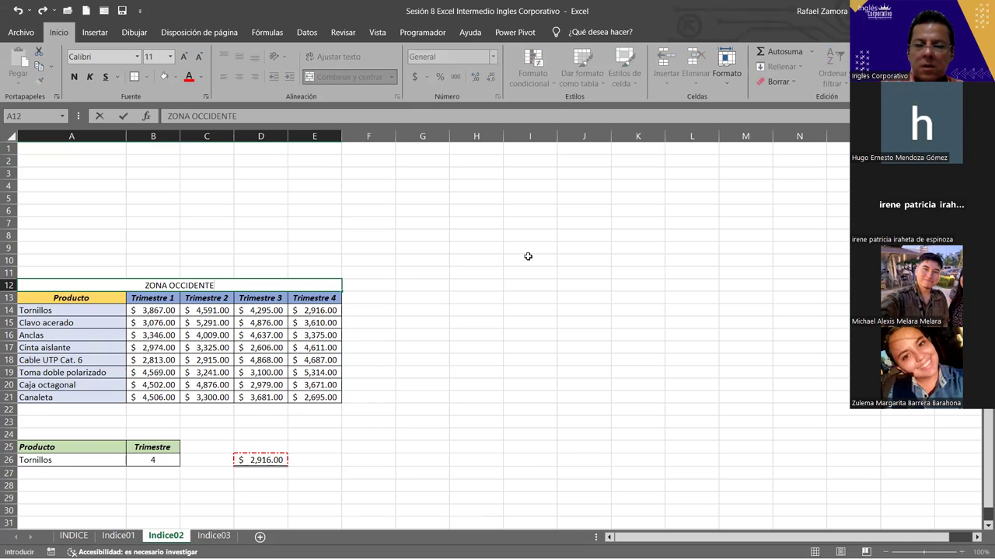
key(ctrl+Return)
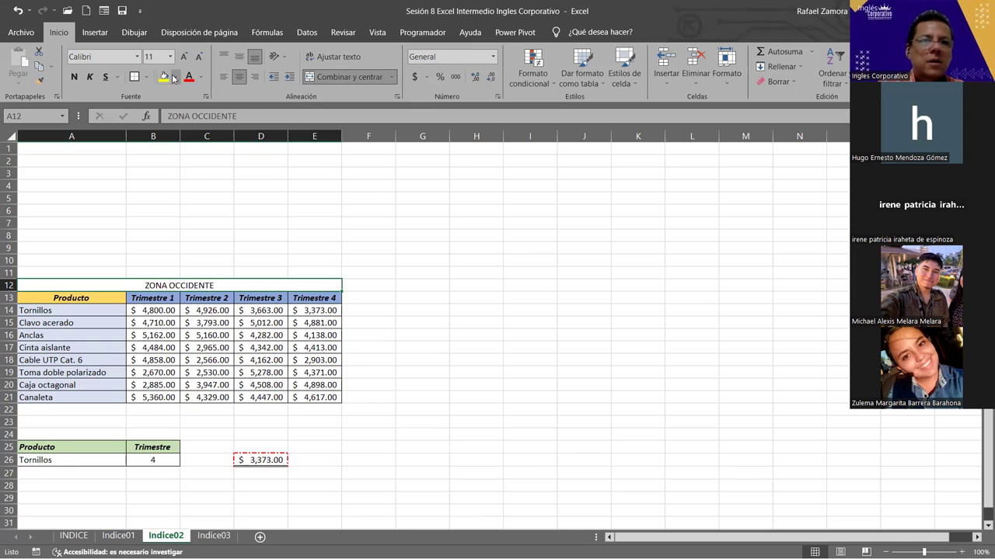
- Format the ZONA OCCIDENTE title with purple fill and bold white text
click(175, 77)
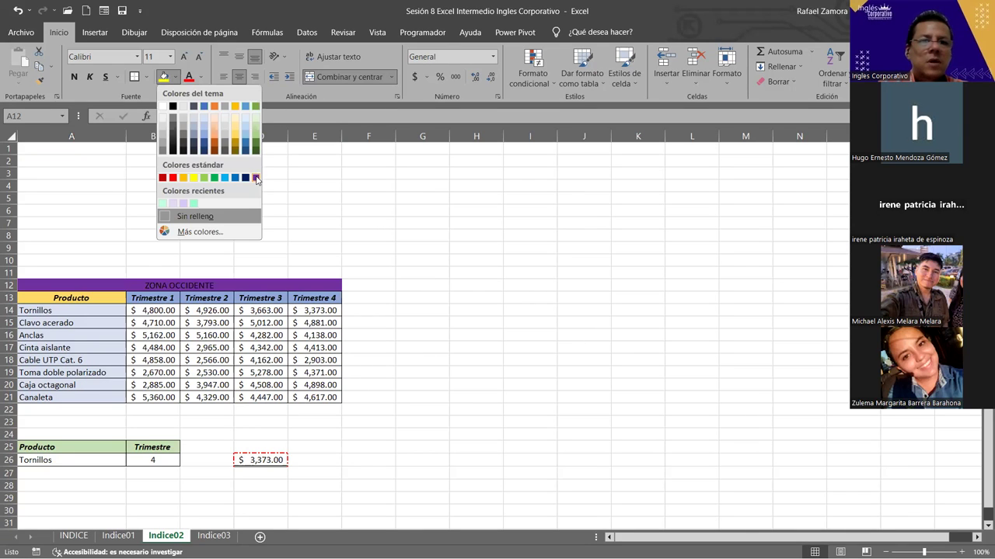
click(200, 78)
click(186, 121)
click(74, 78)
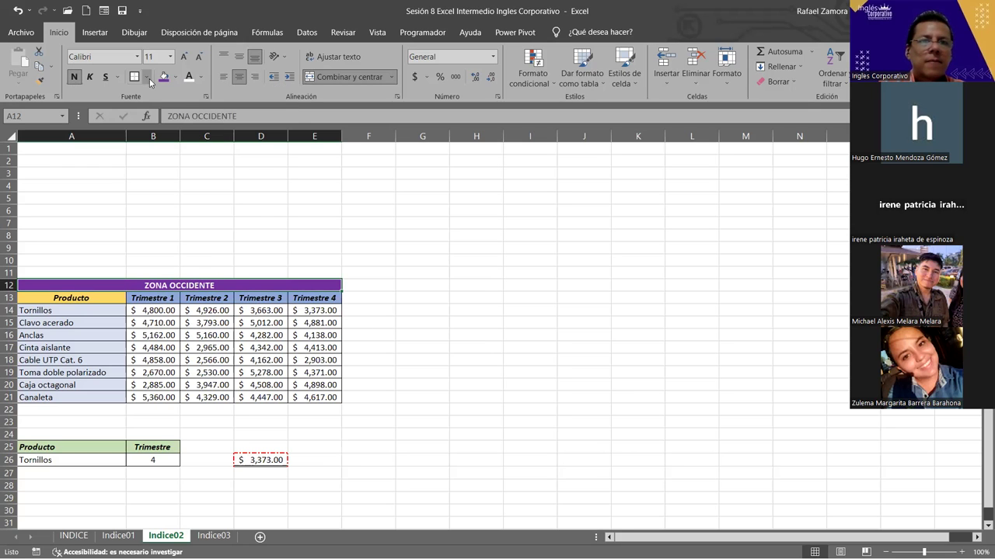
click(416, 336)
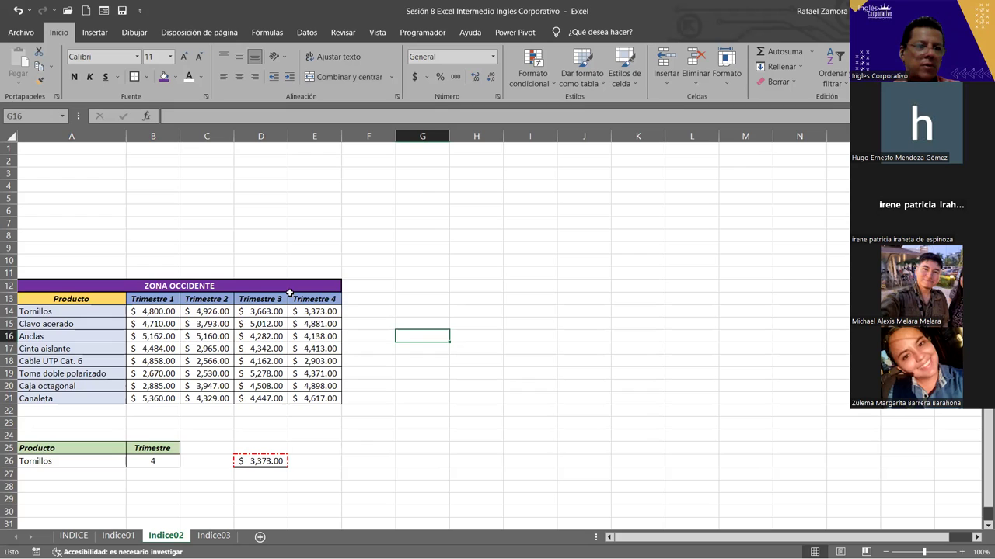
click(9, 286)
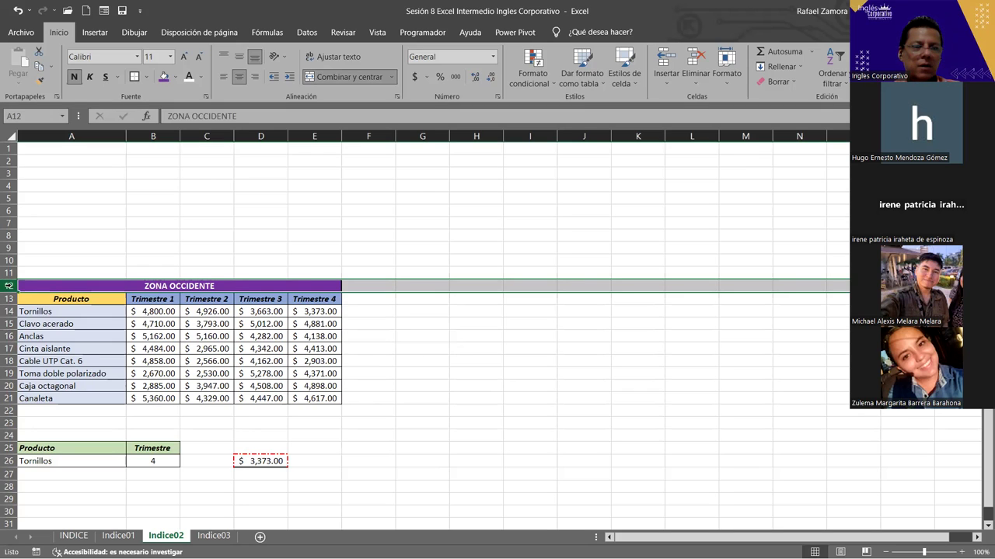
click(268, 289)
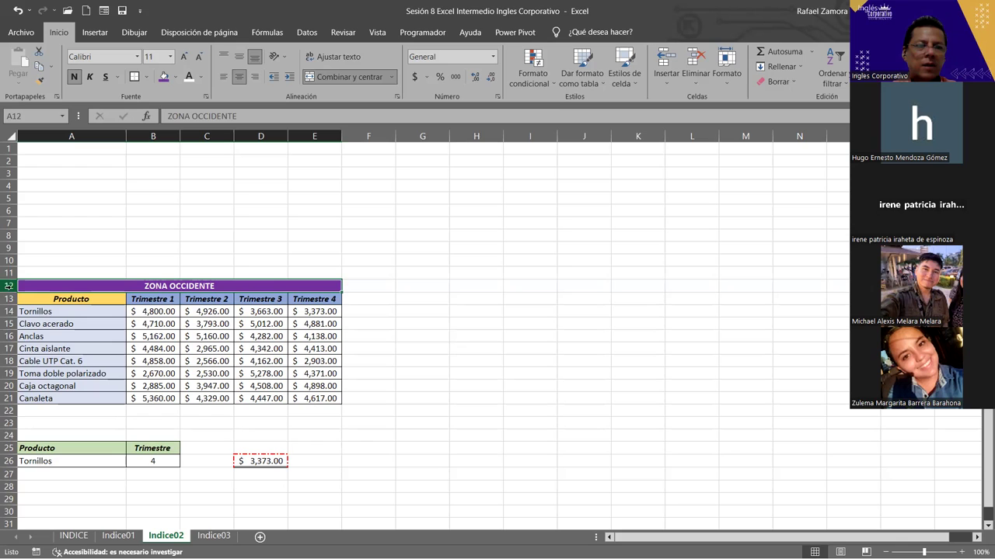
- Copy the ZONA OCCIDENTE table and paste it starting at A1 above the original
mouse_move(8, 286)
mouse_down()
mouse_move(5, 397)
mouse_move(103, 404)
mouse_up()
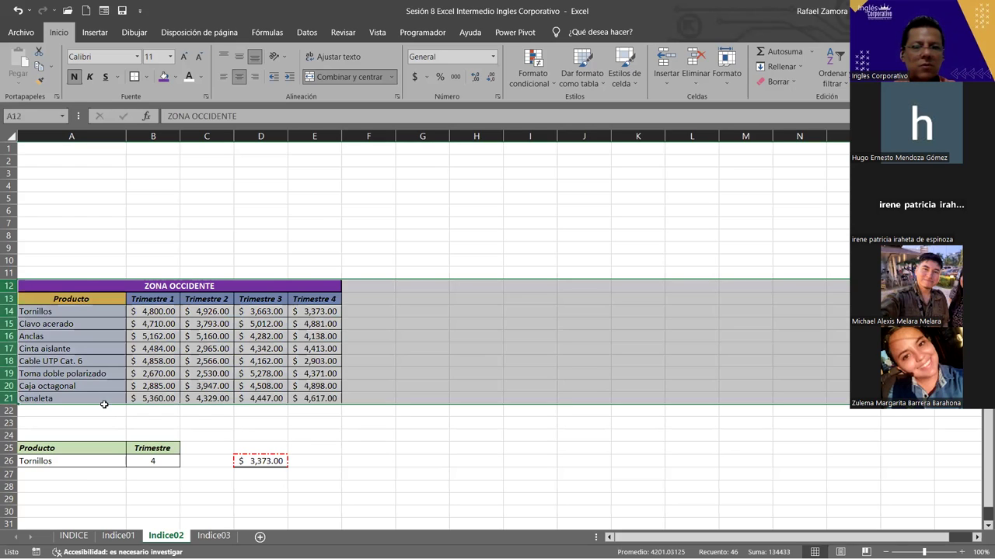
shift+click(103, 405)
key(ctrl+c)
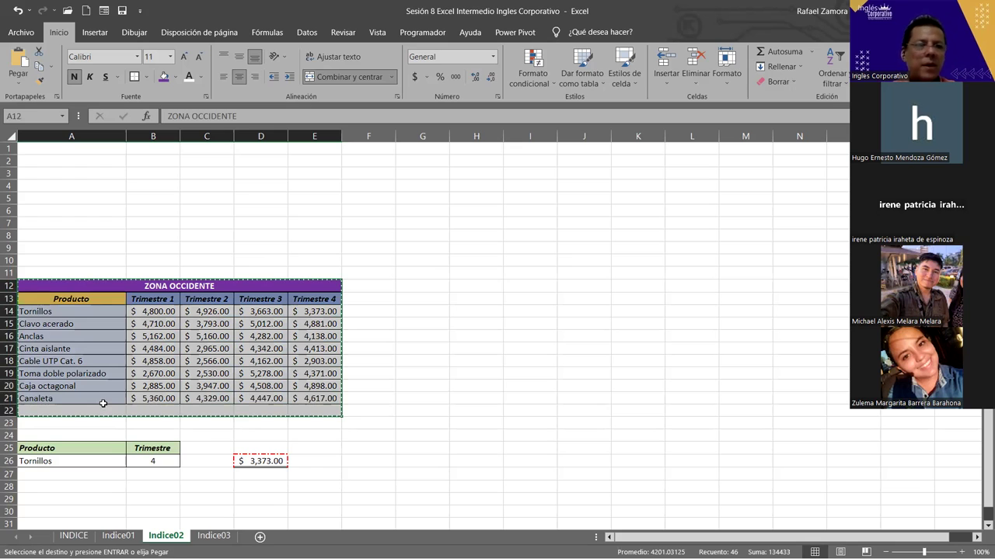
click(34, 160)
key(Return)
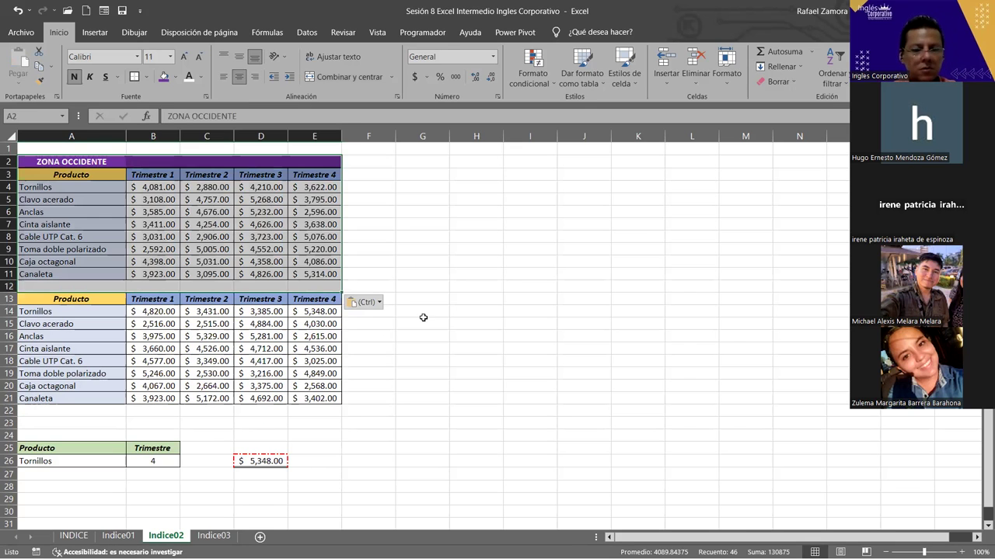
key(ctrl+z)
click(65, 147)
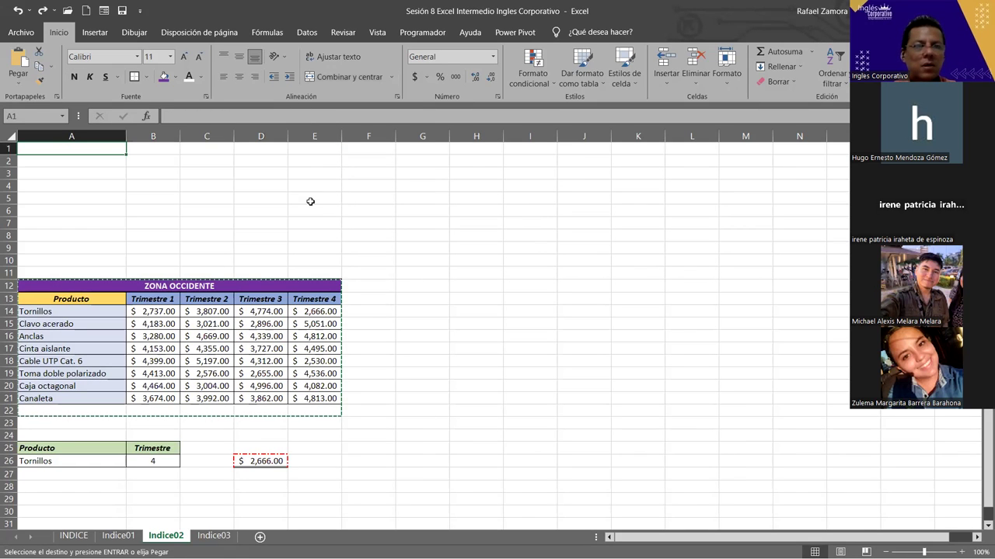
key(ctrl+v)
click(475, 349)
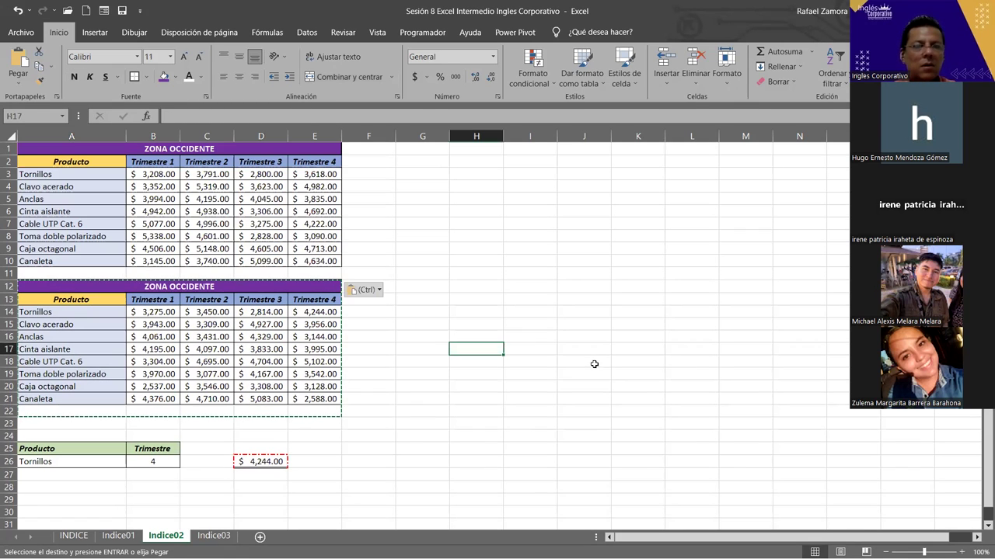
click(595, 376)
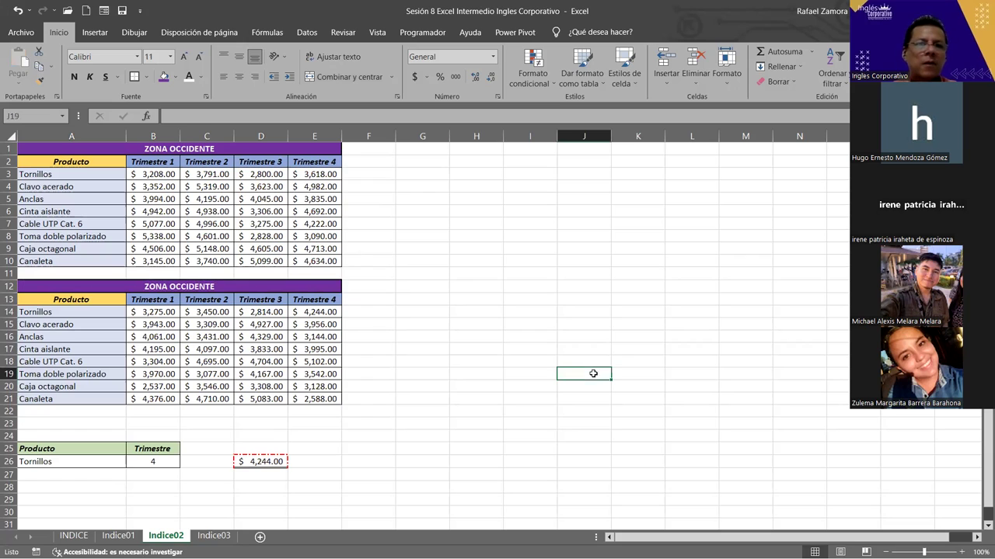
- Retitle the copied table in A1 as 'ZONA CENTRO'
double_click(70, 148)
drag(43, 149, 276, 147)
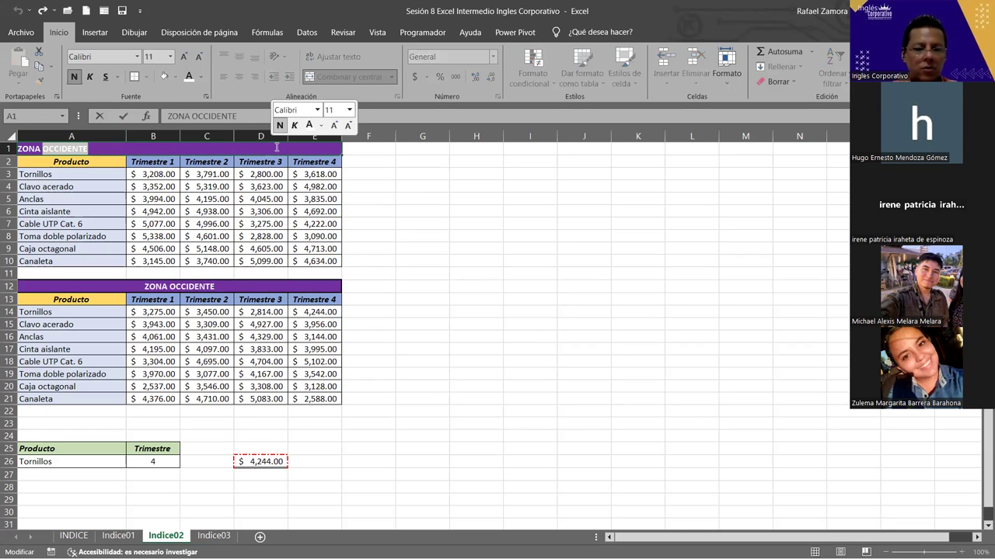
text(CENTRO)
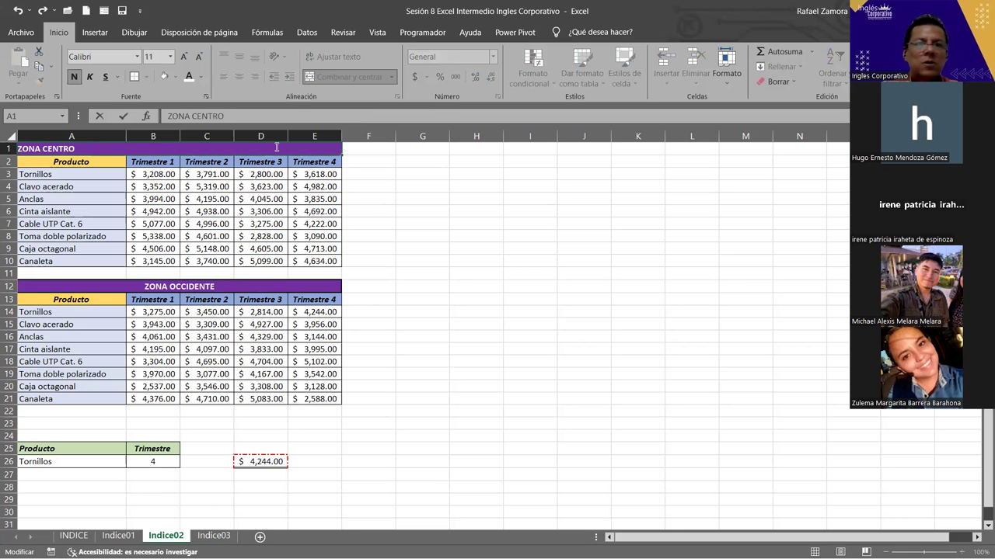
click(561, 234)
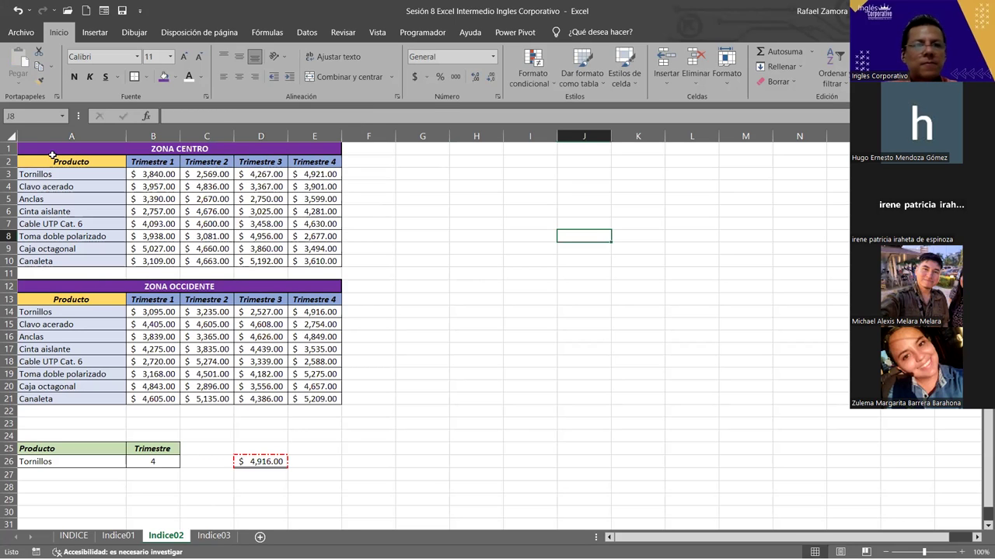
- Copy columns A–E, with both zone tables and the lookup block, into columns G–K
drag(33, 146, 234, 219)
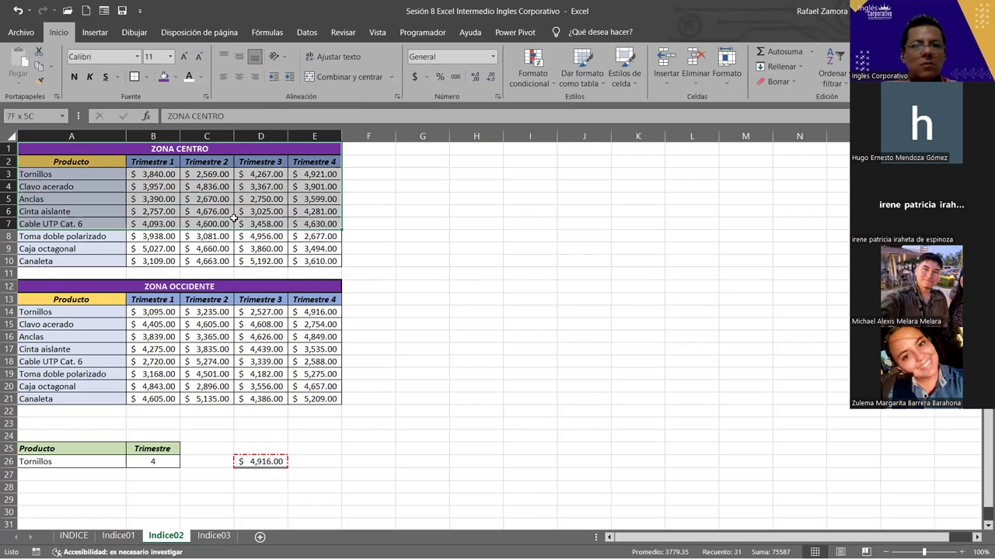
drag(233, 219, 238, 261)
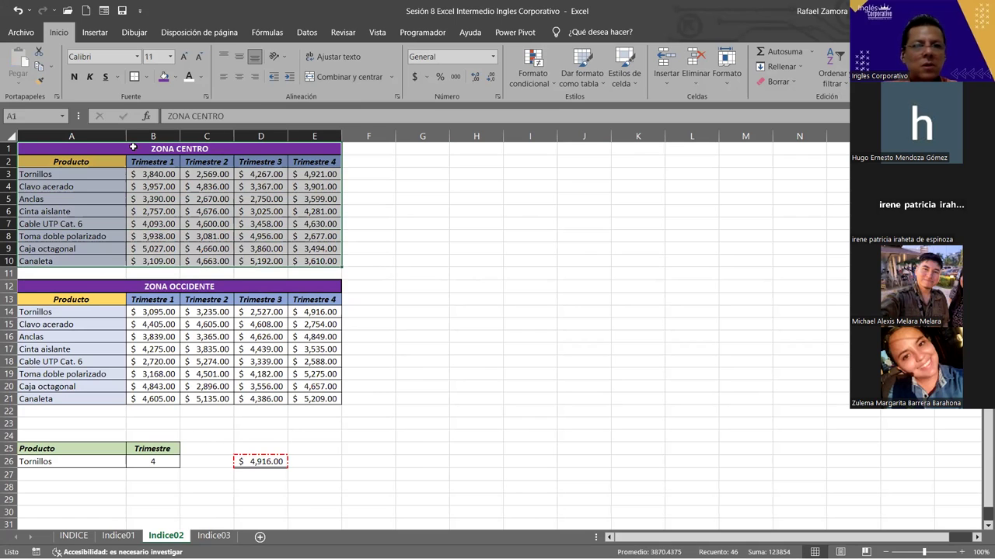
click(104, 136)
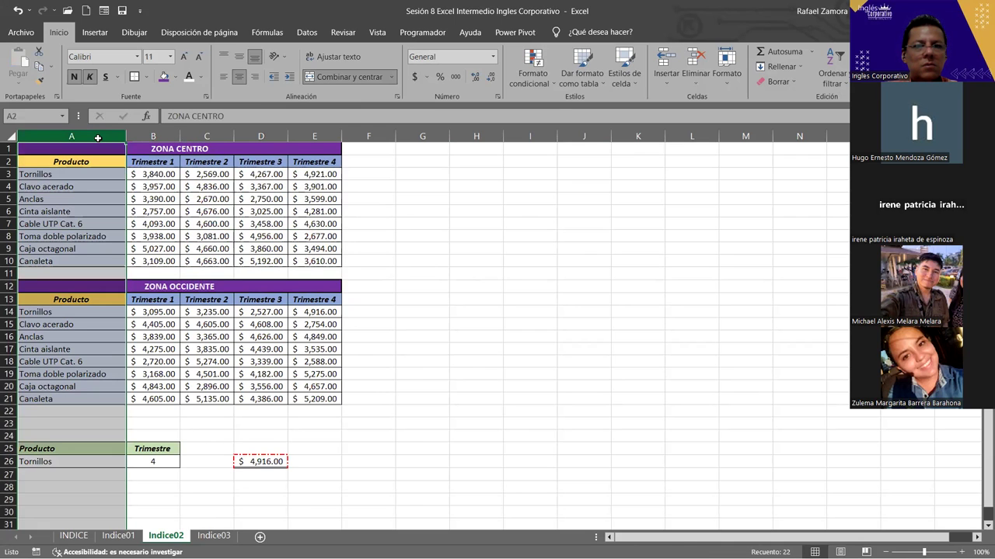
drag(310, 161, 327, 136)
key(ctrl+c)
click(429, 137)
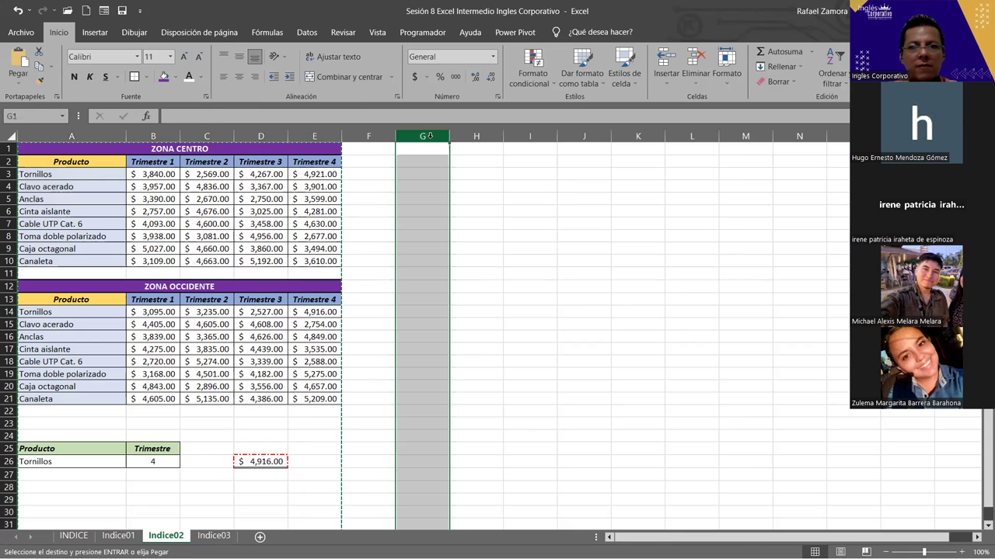
key(ctrl+v)
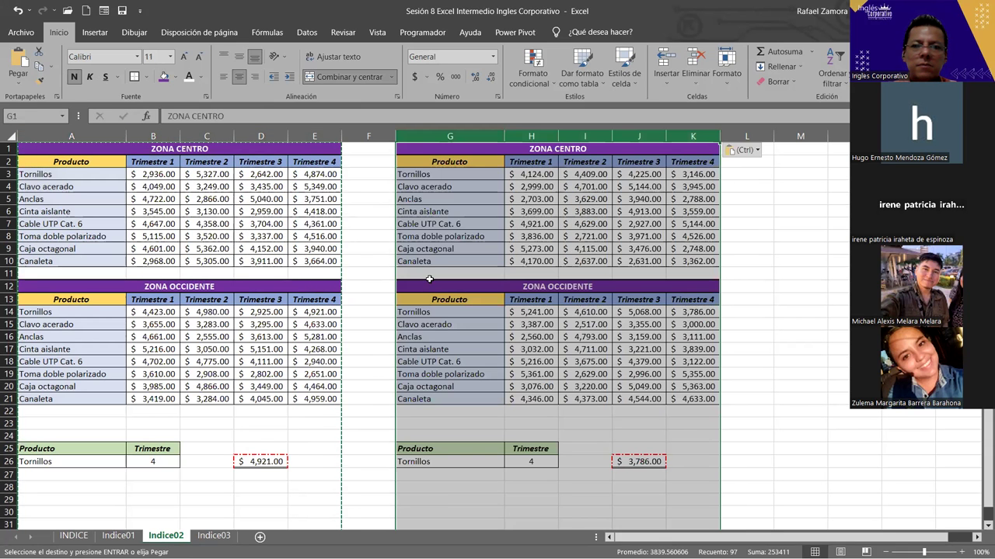
drag(428, 422, 599, 426)
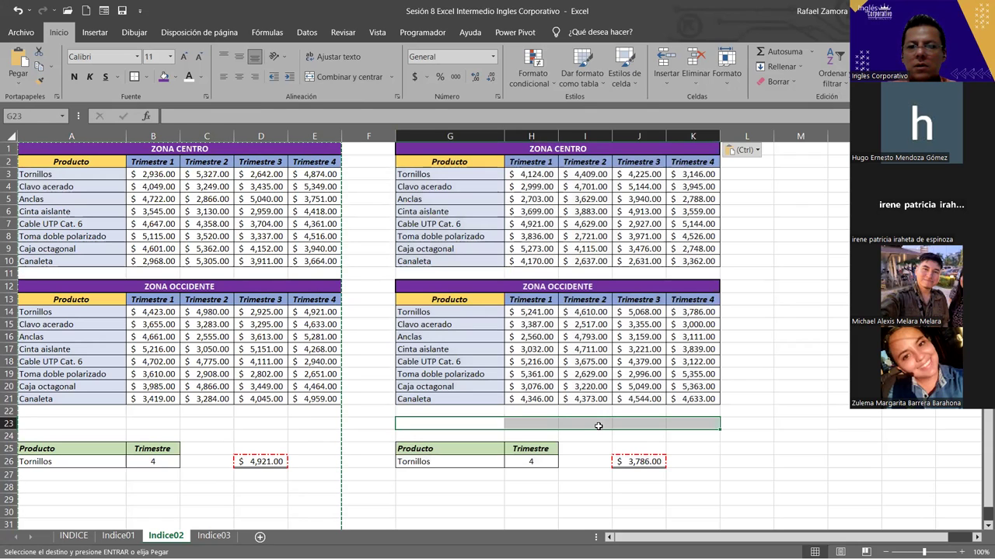
mouse_move(720, 430)
mouse_down()
mouse_move(710, 285)
mouse_move(589, 319)
mouse_move(571, 284)
mouse_up()
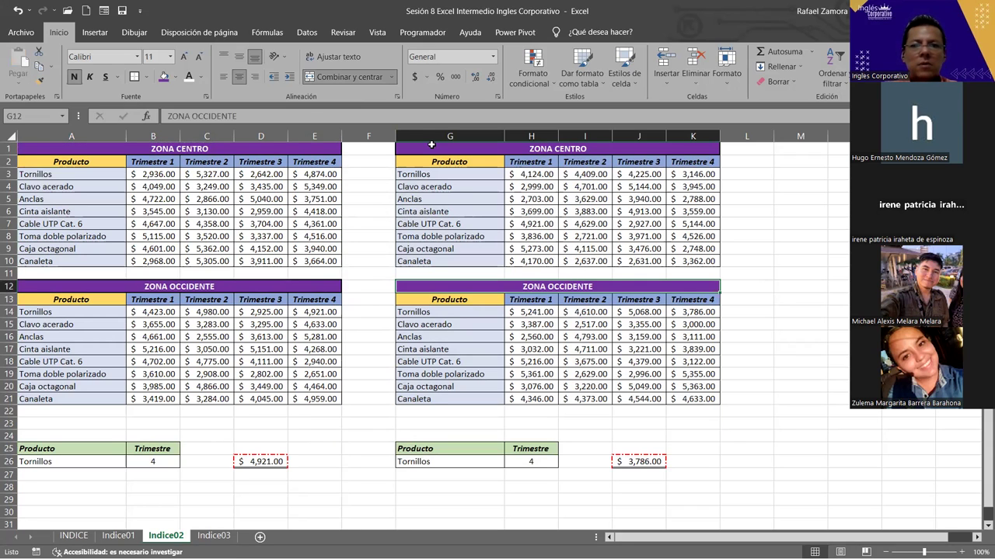
- Remove the copied lower table on the right and the left Producto/Trimestre lookup block
key(ctrl+z)
mouse_move(455, 283)
mouse_down()
mouse_move(643, 417)
mouse_move(699, 411)
mouse_up()
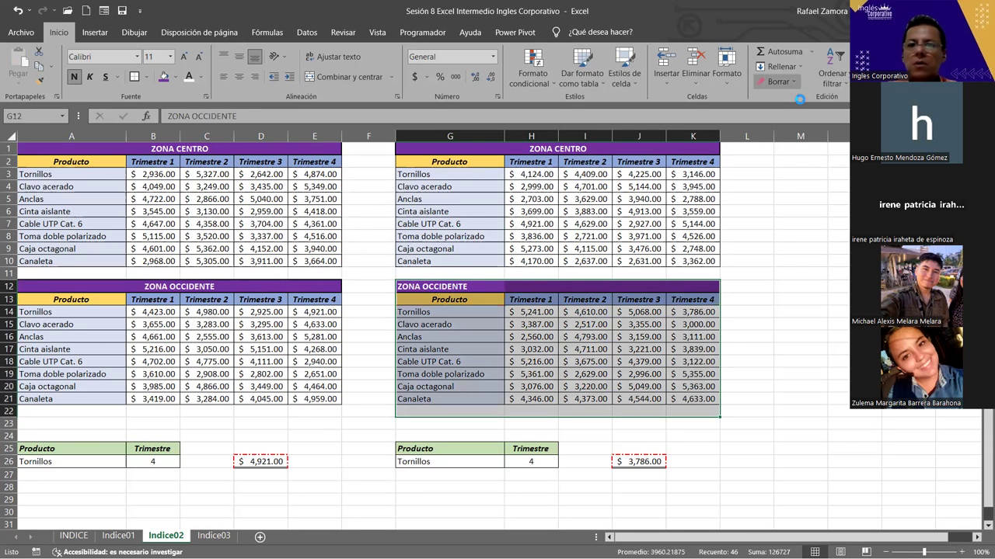
drag(67, 432, 282, 502)
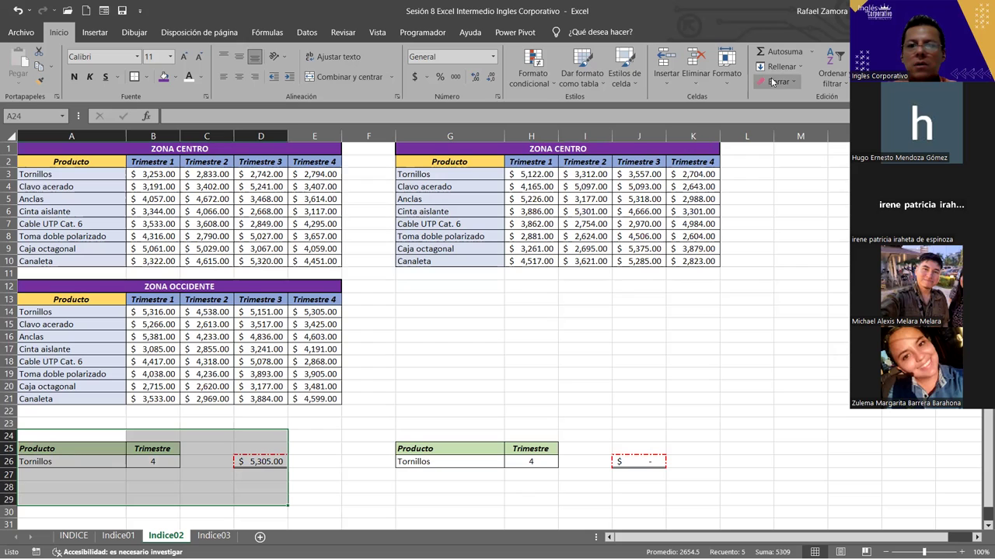
key(ctrl+z)
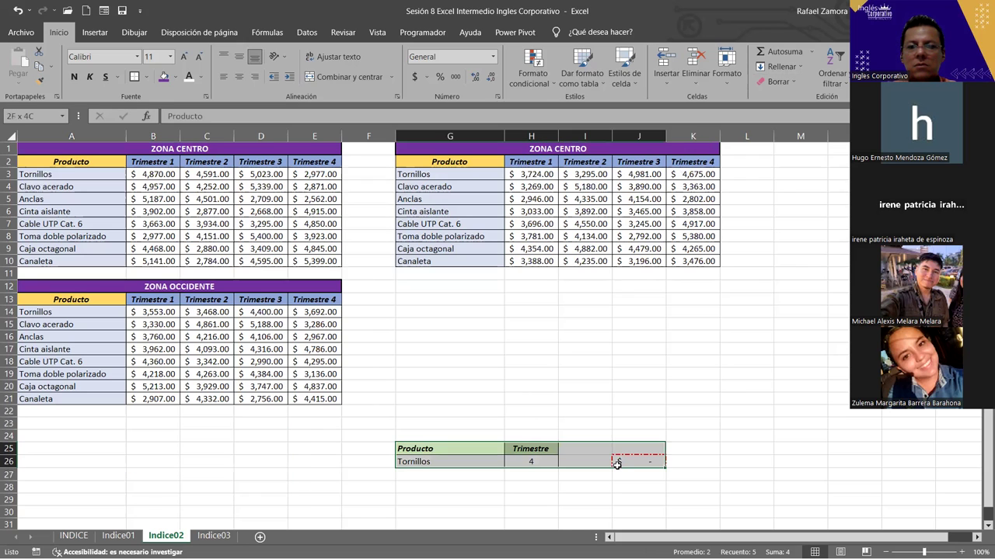
- Move the right lookup block up to G20 and clear its Producto, Trimestre and J21 values
mouse_move(453, 445)
mouse_down()
mouse_move(461, 363)
mouse_move(465, 387)
mouse_move(546, 436)
mouse_up()
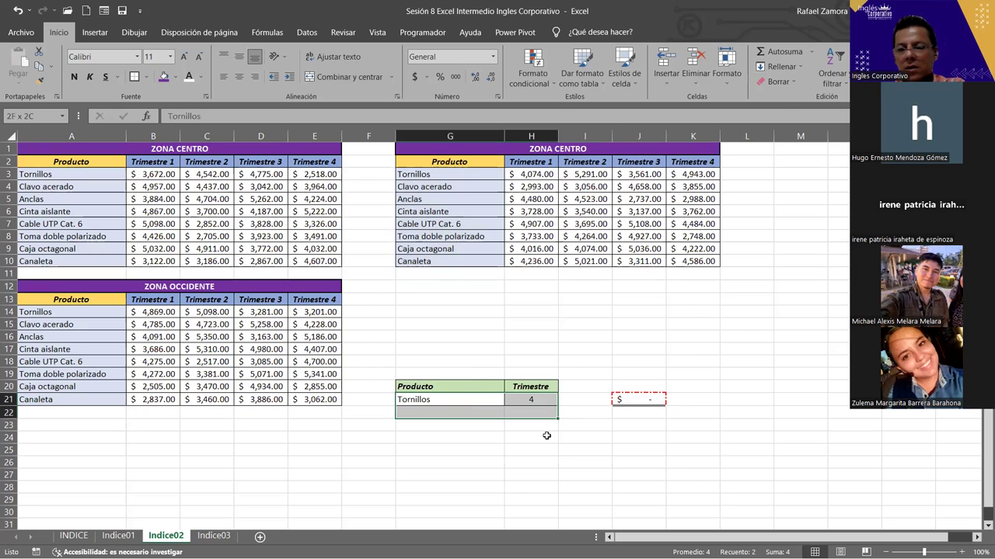
key(Delete)
click(730, 413)
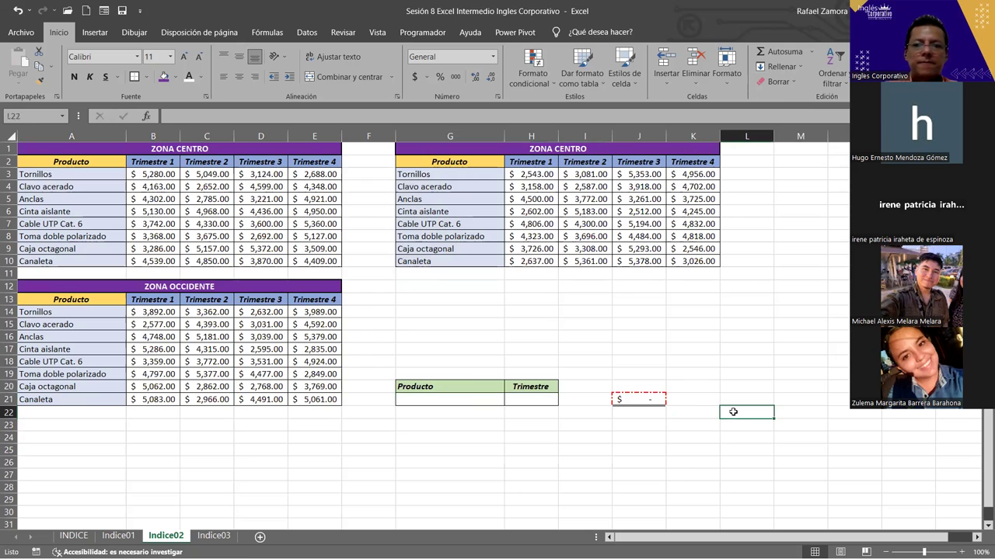
click(651, 401)
key(Delete)
click(735, 381)
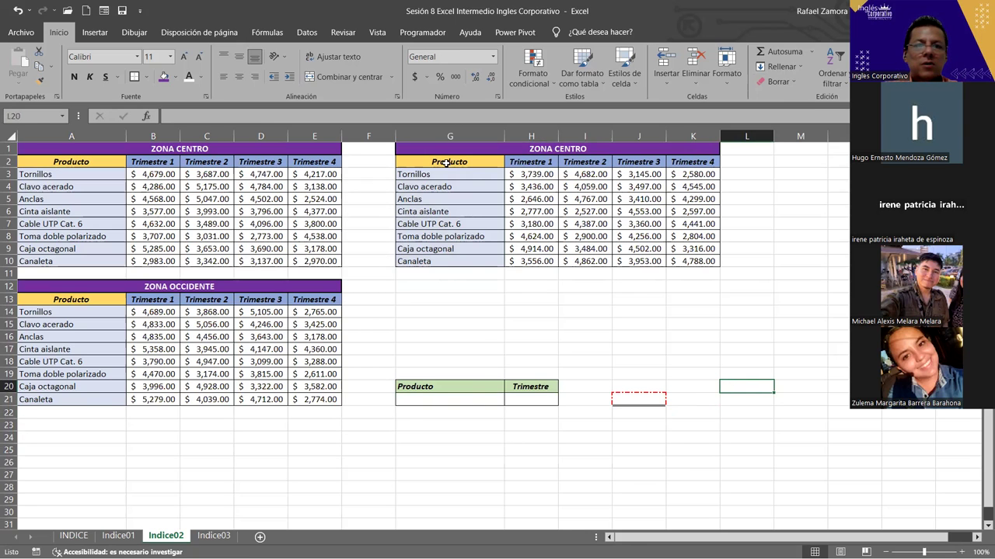
- Rename the G1 title from ZONA CENTRO to ZONA ORIENTE
double_click(600, 149)
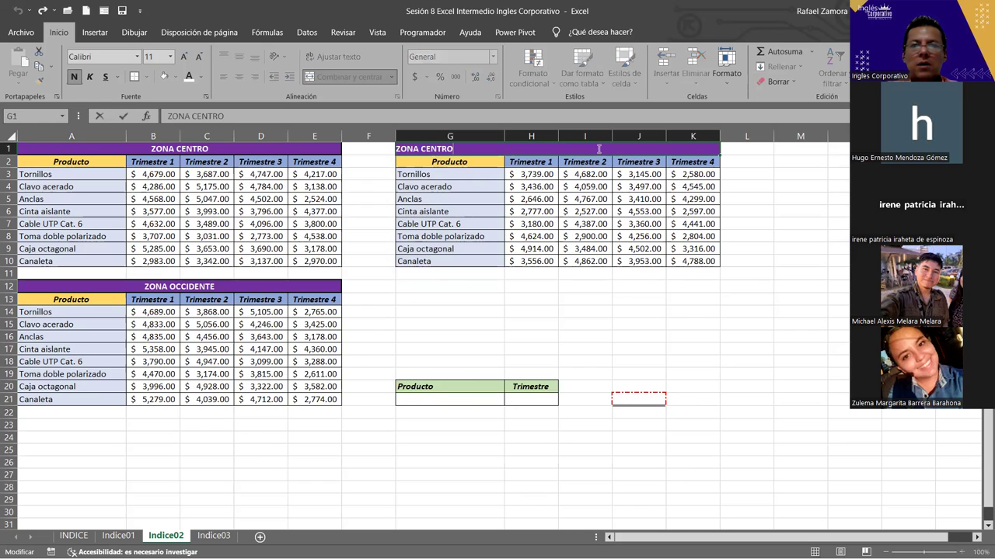
double_click(423, 149)
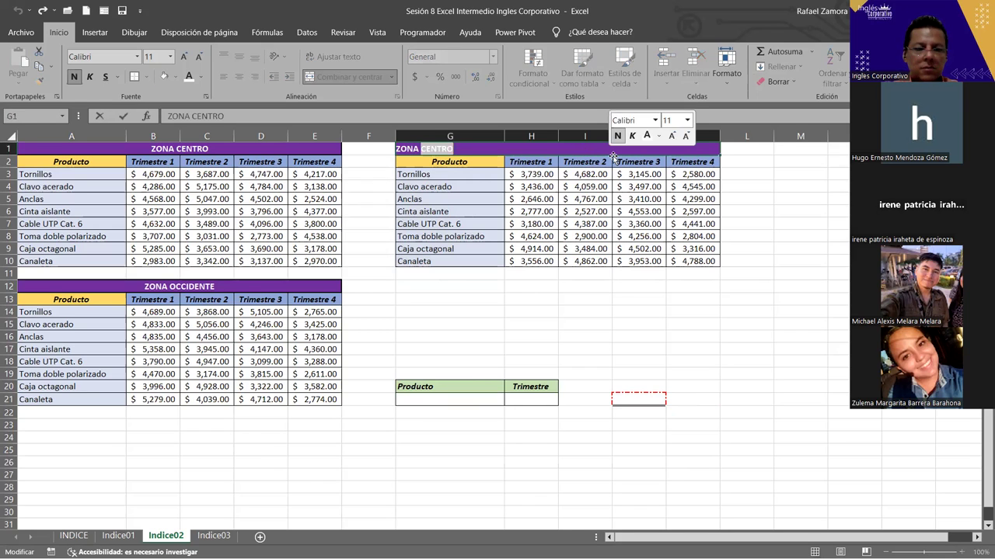
text(ORIENTE)
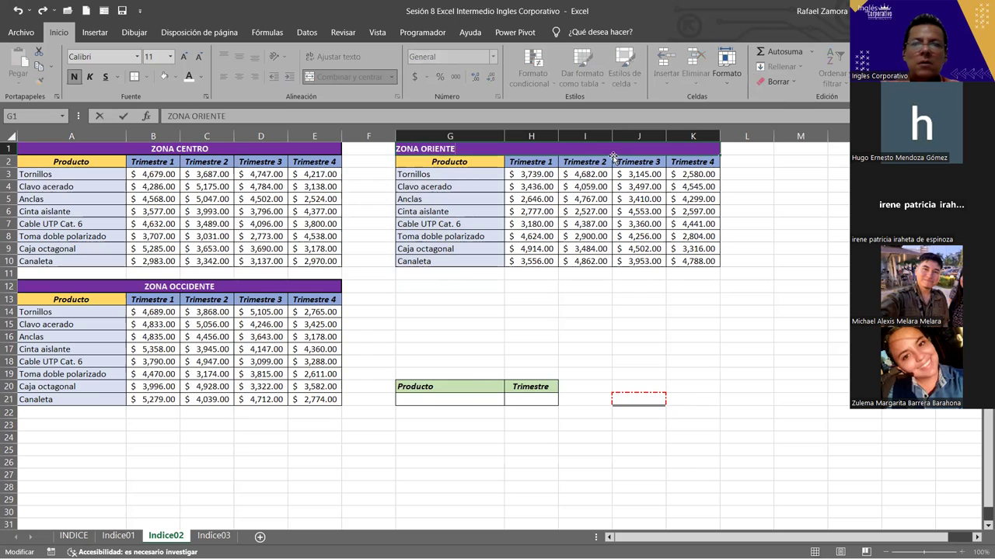
click(674, 363)
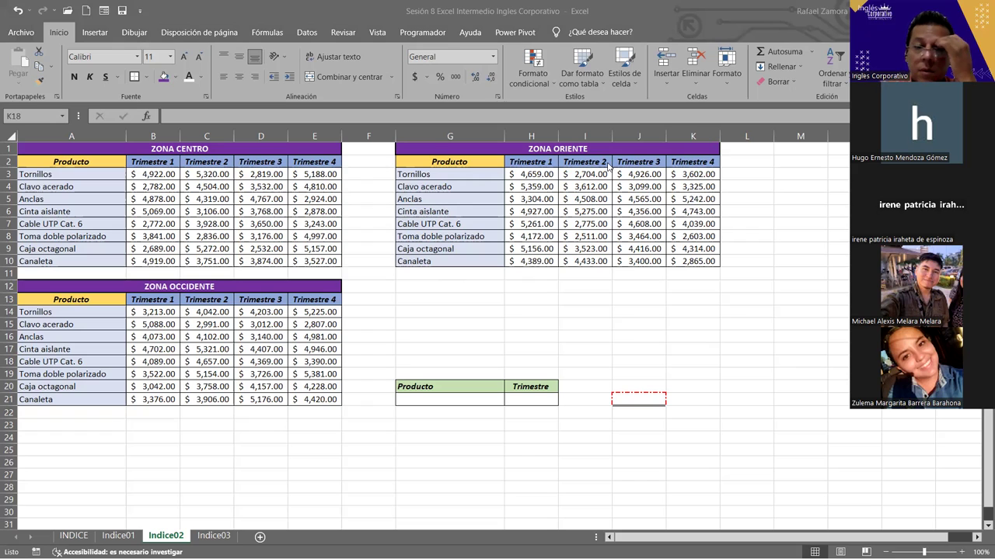
click(665, 361)
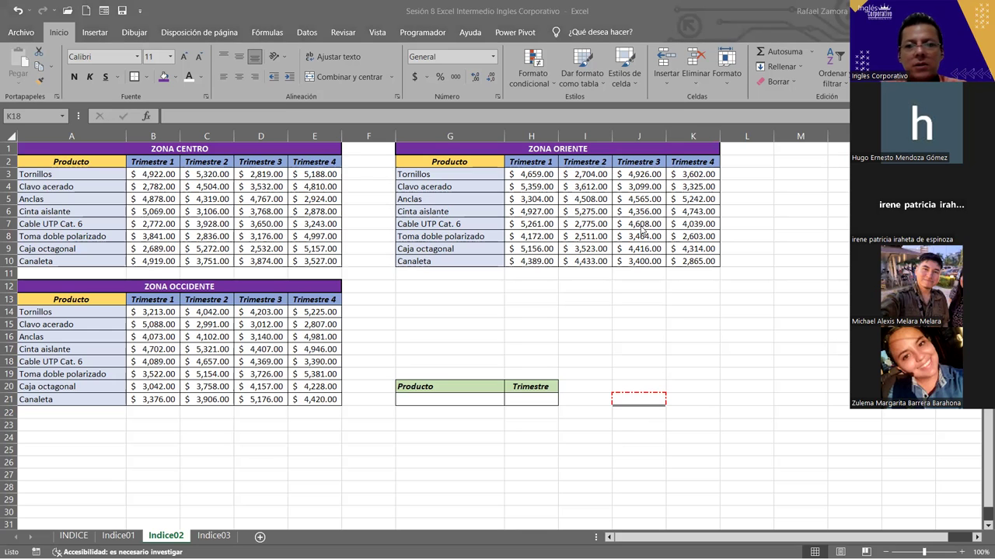
ctrl+scroll(717, 415, up, 1)
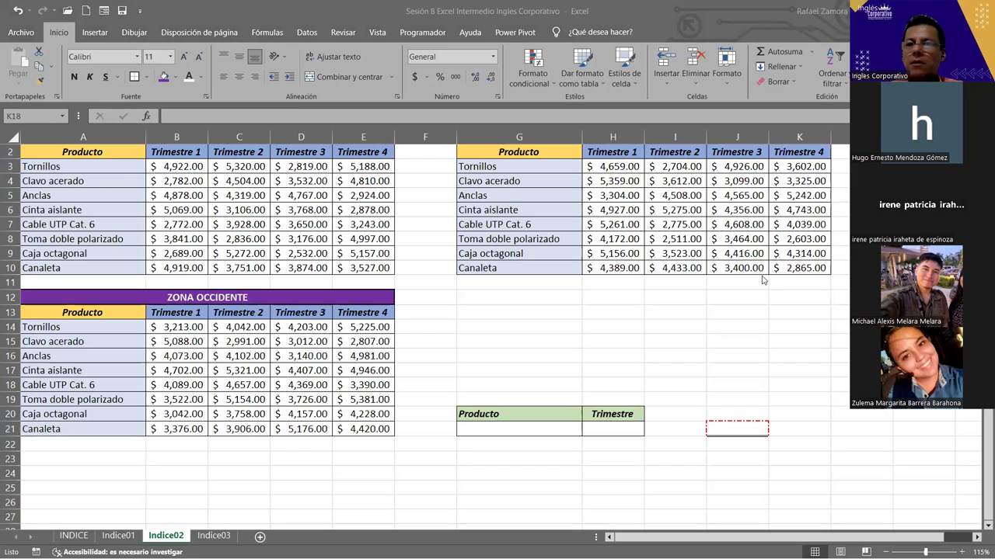
key(alt+Tab)
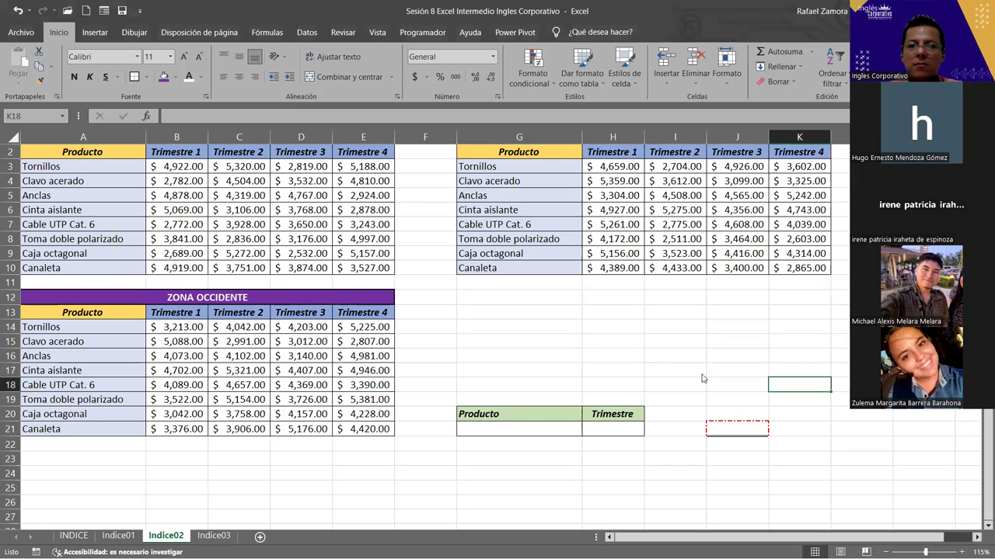
key(alt+Tab)
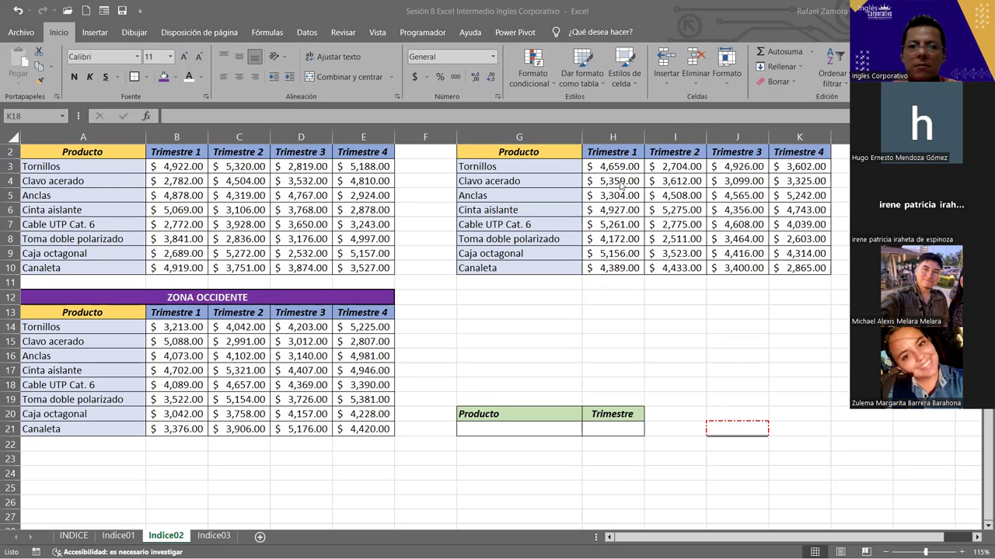
click(655, 341)
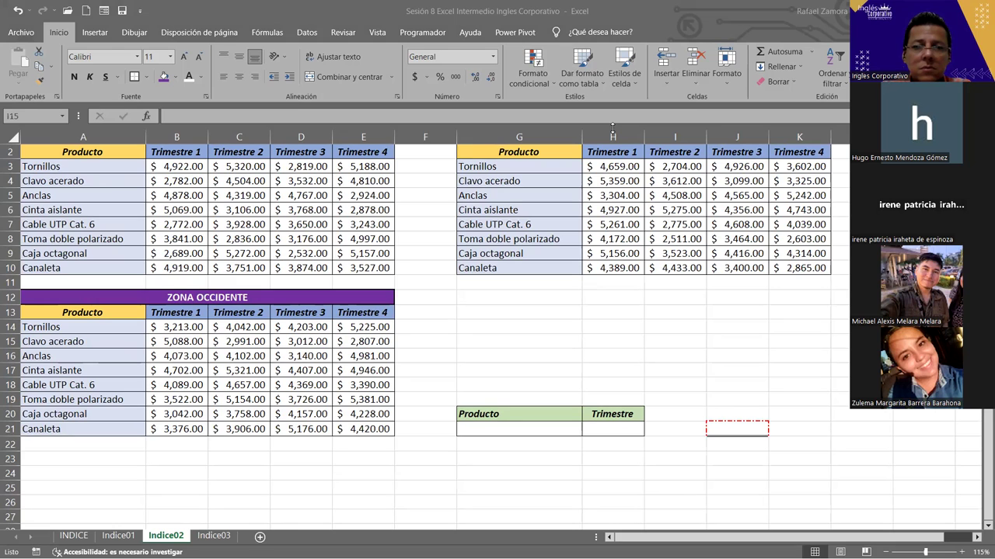
scroll(486, 382, up, 1)
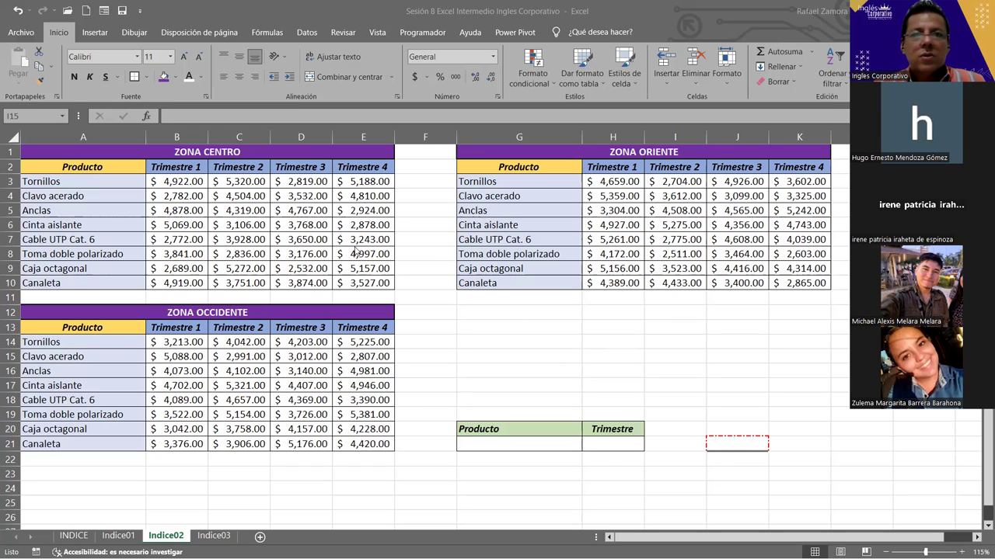
click(322, 234)
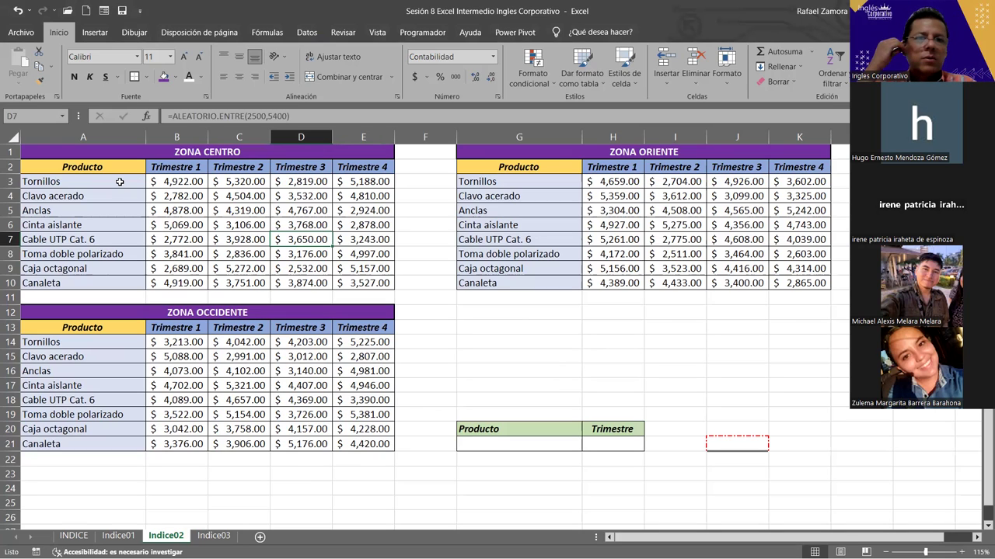
drag(120, 181, 111, 282)
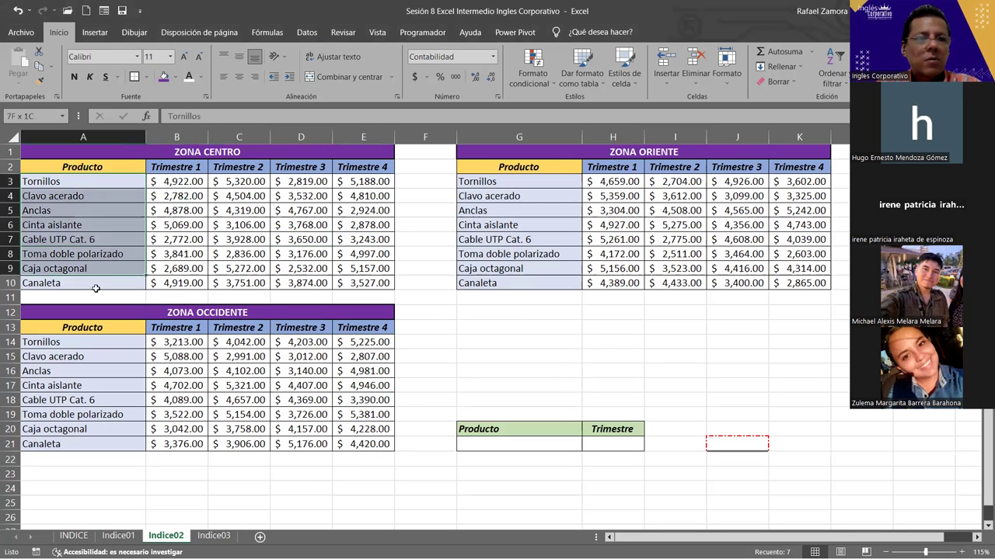
click(351, 158)
ctrl+click(632, 152)
ctrl+click(365, 306)
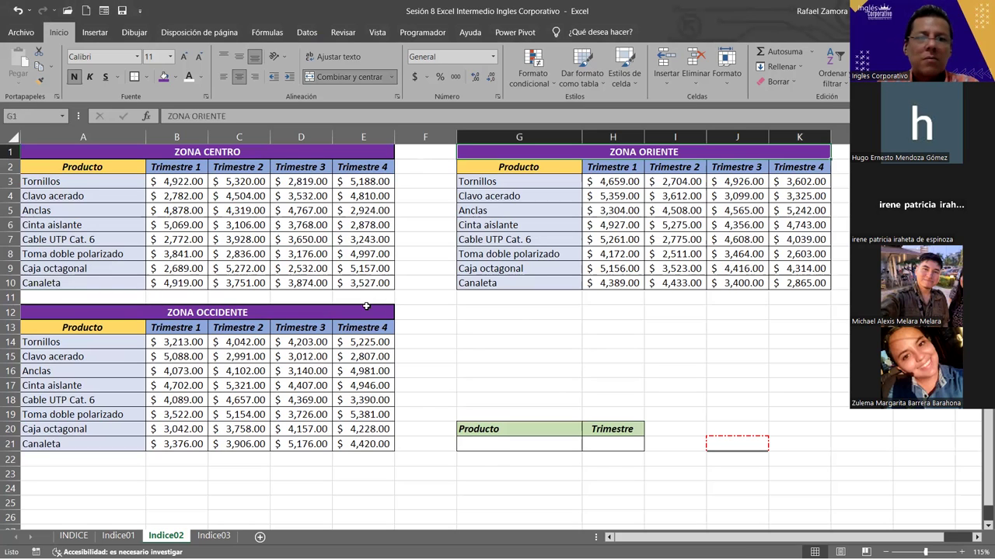
click(293, 152)
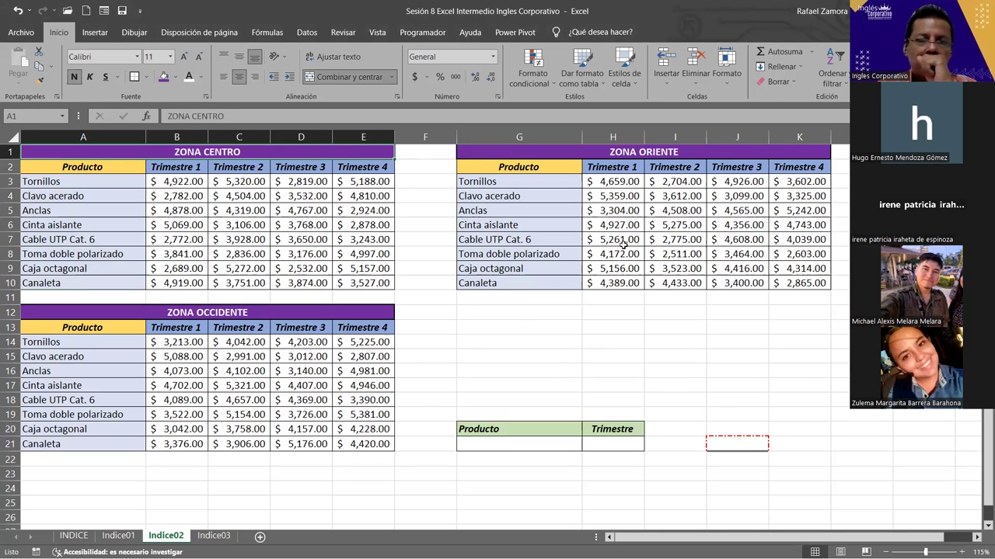
click(539, 448)
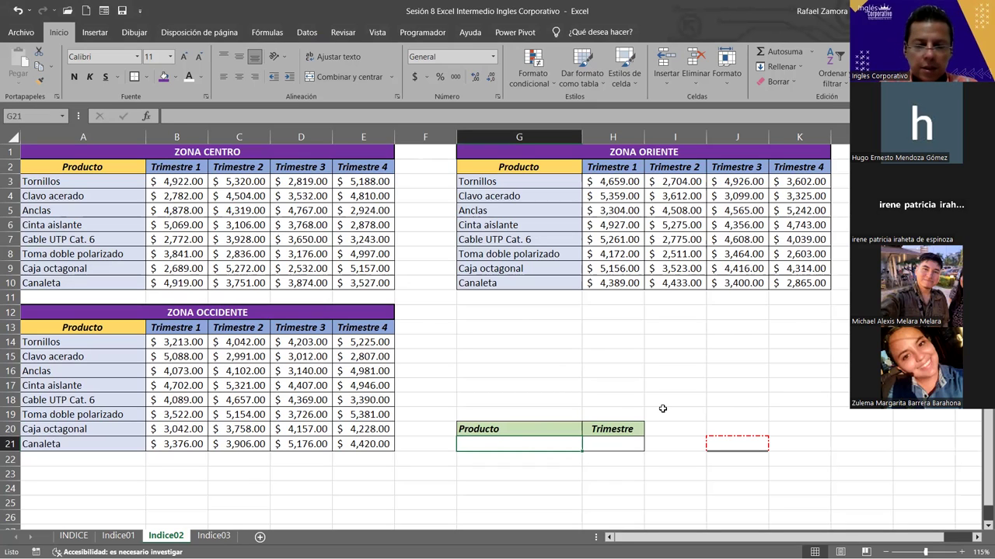
- Add a list data validation to G21 with source =$A$3:$A$10
text(c)
key(BackSpace)
text(Cinta )
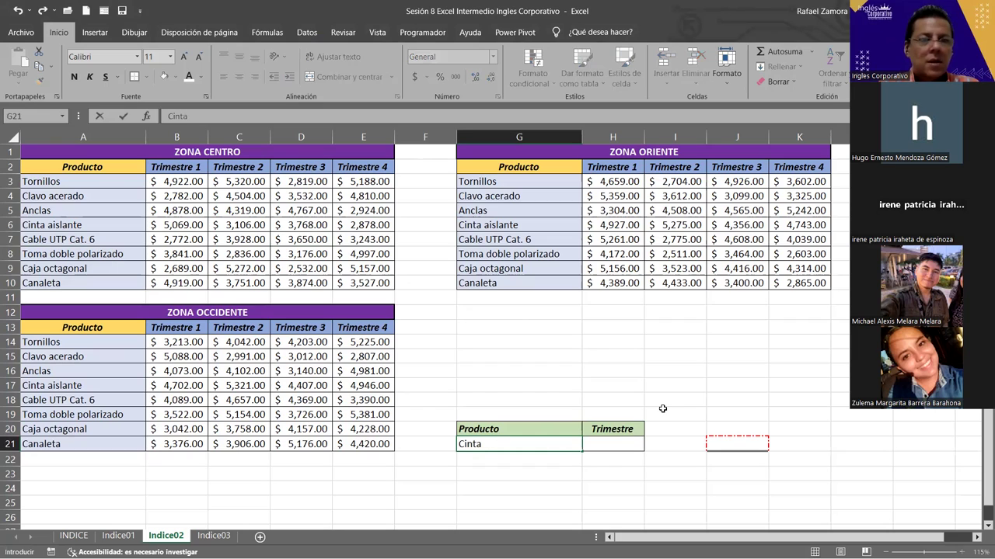
text(aisl)
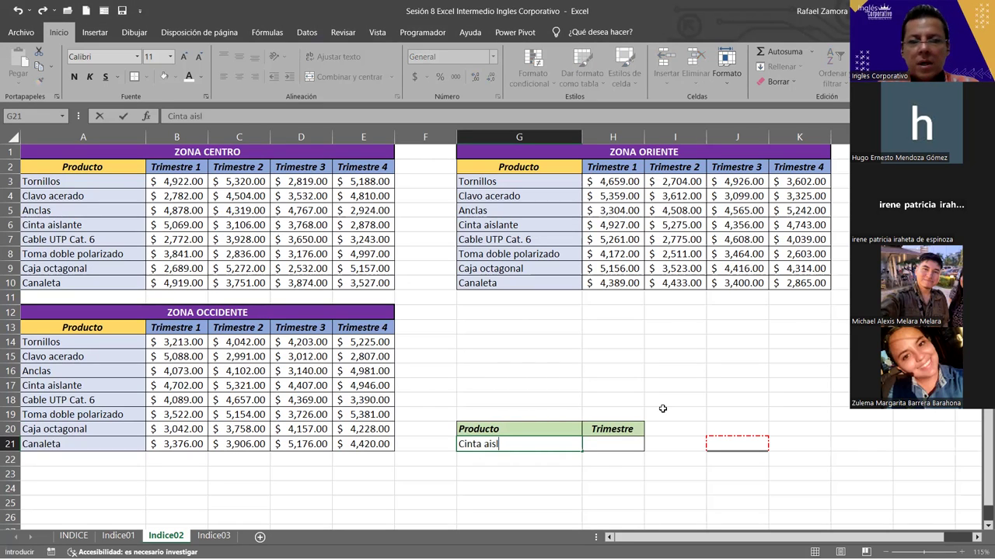
key(Escape)
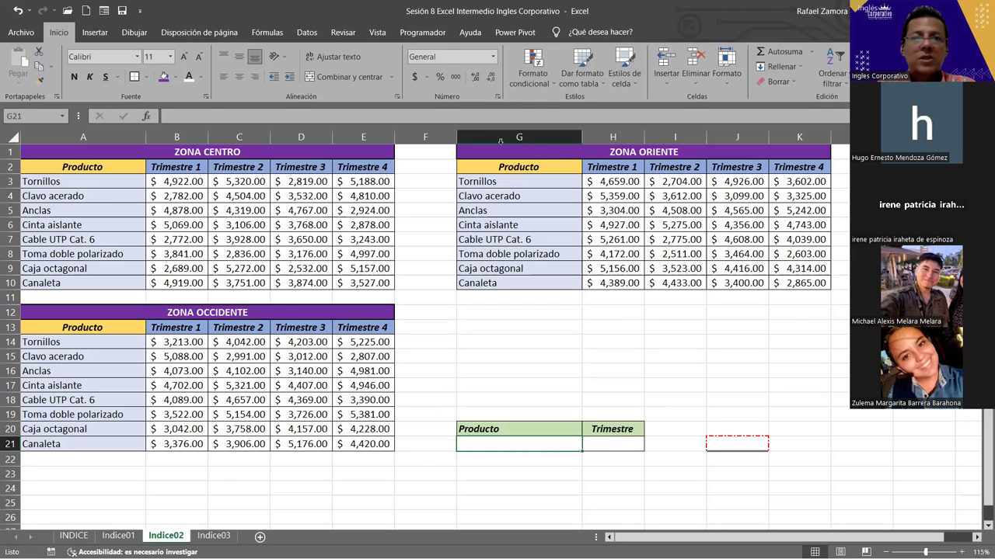
click(310, 32)
click(579, 84)
click(762, 190)
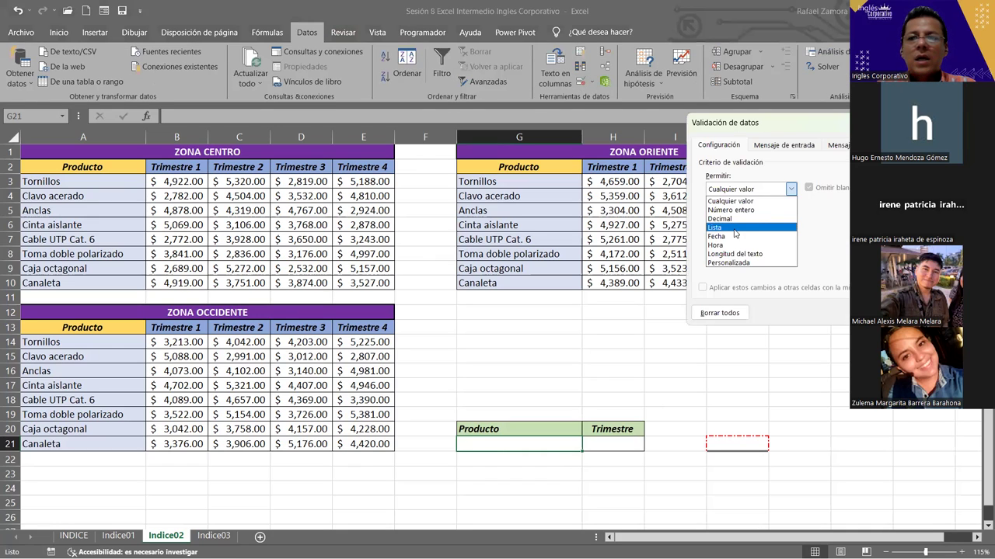
click(734, 228)
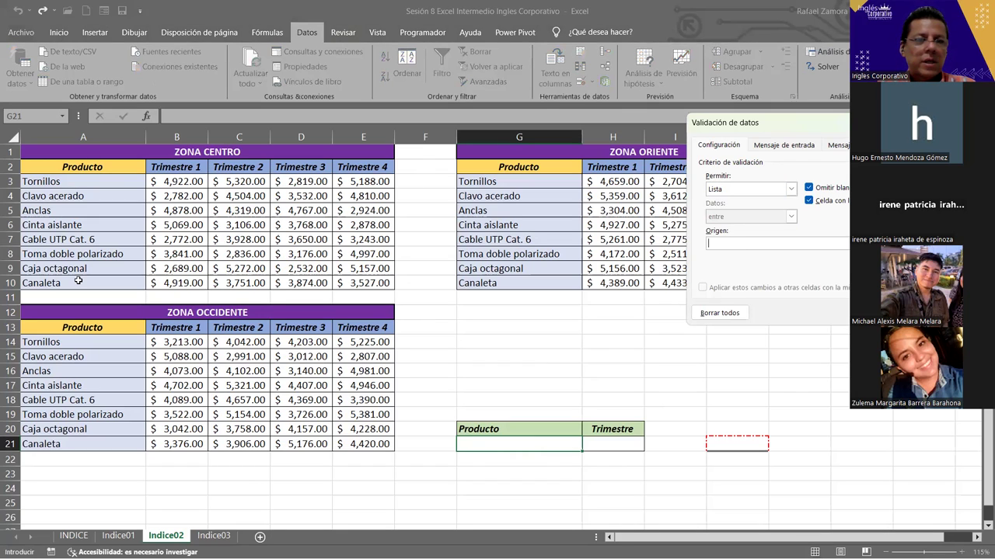
text(=$A$3:$A$10)
key(Return)
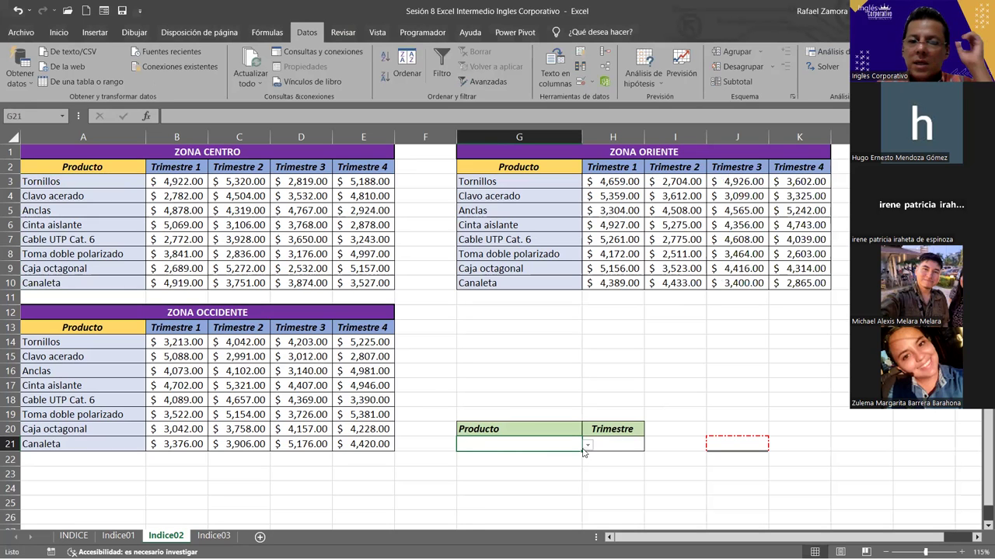
- Pick Cinta aislante from G21's product dropdown, then select H21
click(588, 446)
click(522, 478)
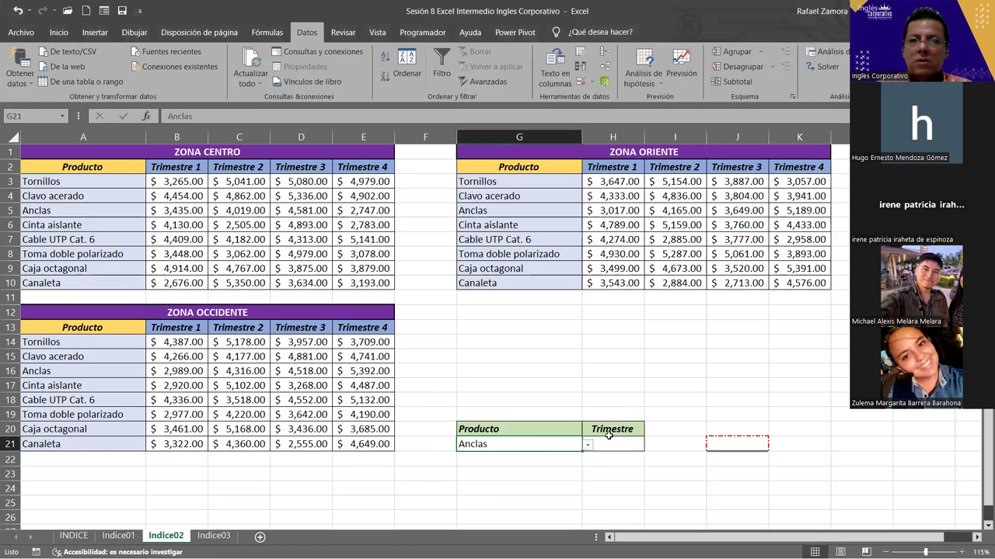
click(612, 400)
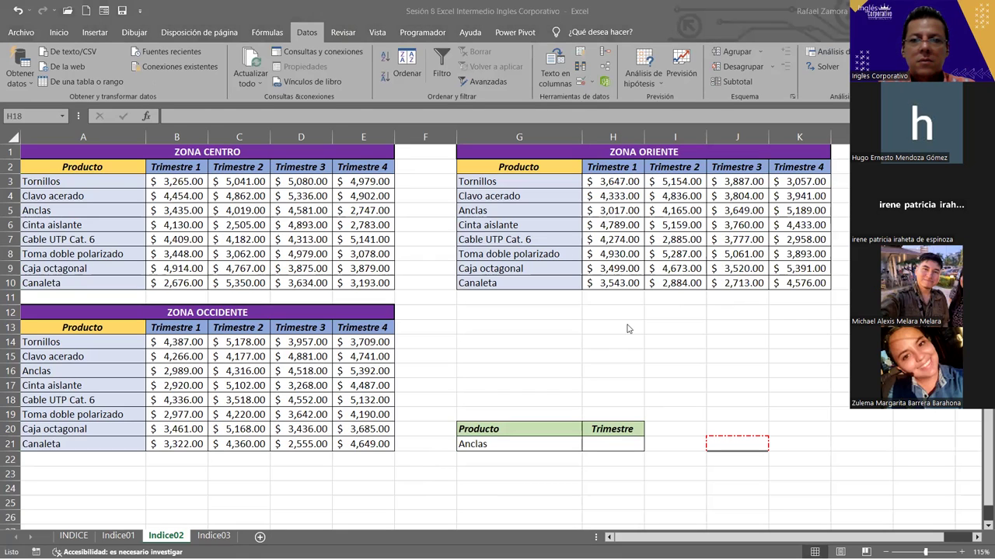
click(636, 476)
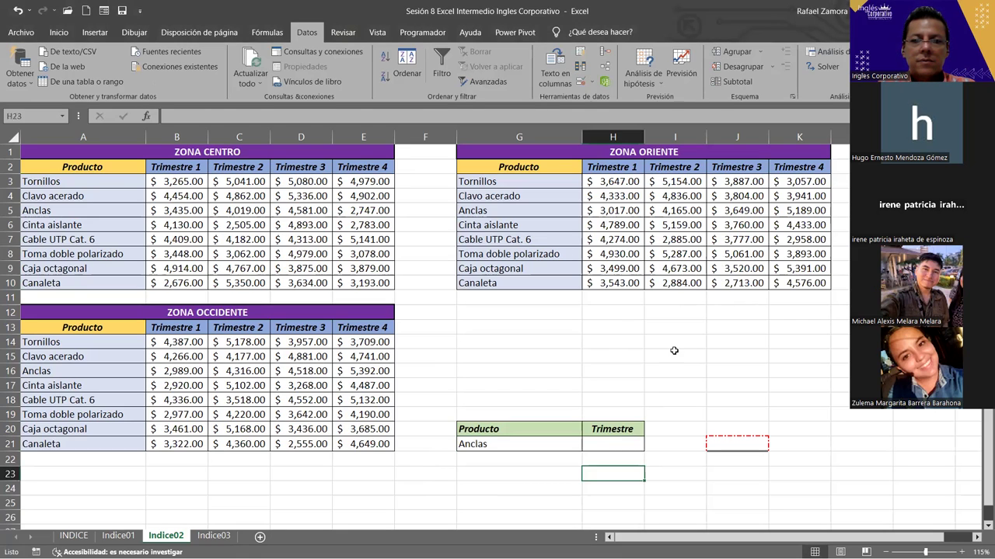
click(546, 440)
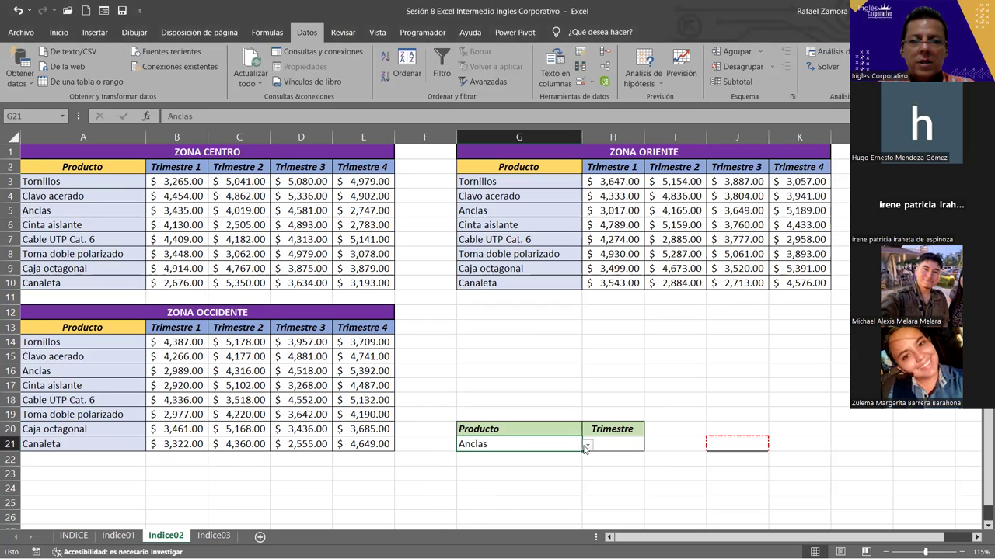
click(586, 447)
click(493, 490)
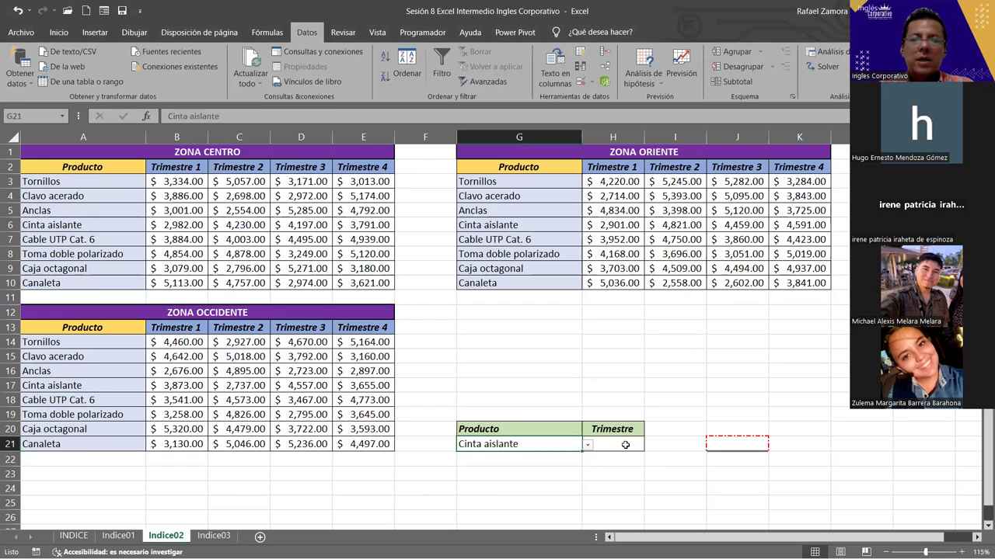
click(658, 372)
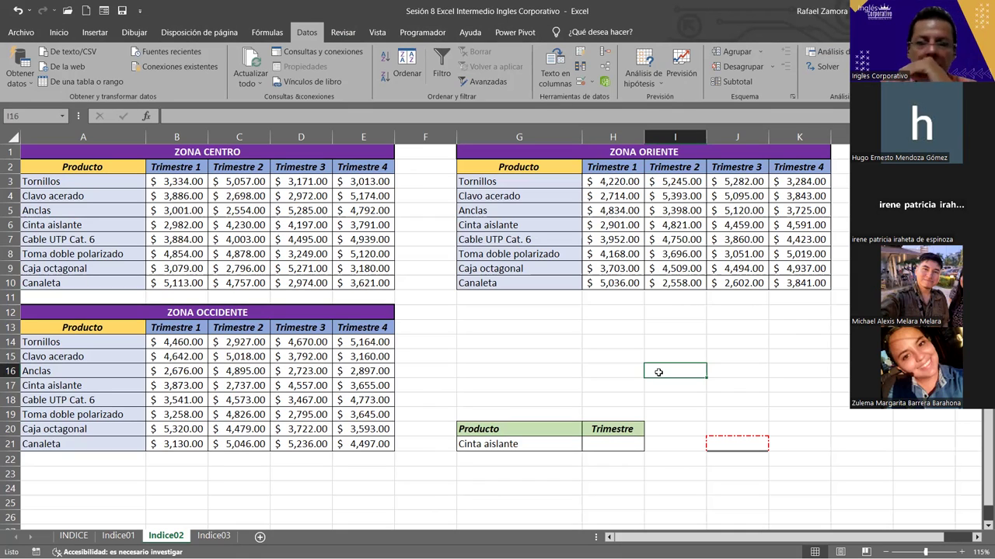
click(617, 445)
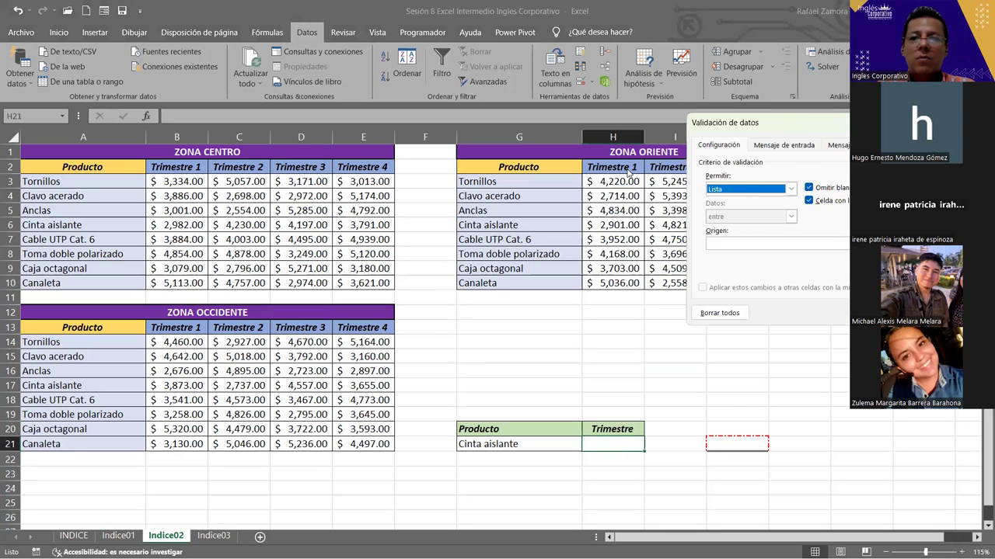
- Restrict H21 to a list validation sourced from the quarter headings =$H$2:$K$2
click(341, 279)
click(619, 168)
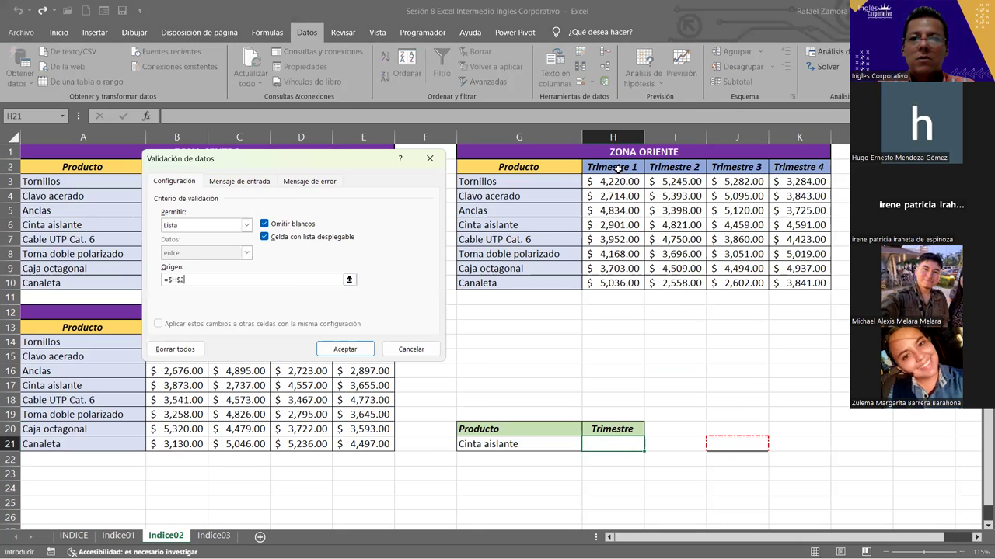
shift+click(763, 166)
click(354, 350)
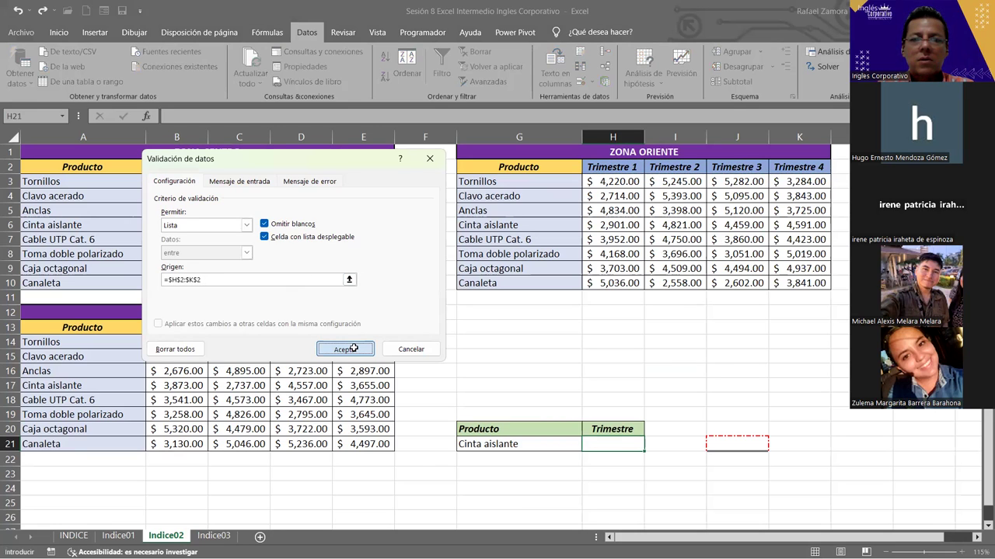
- Choose Trimestre 3 from H21's new quarter dropdown
click(651, 444)
click(603, 477)
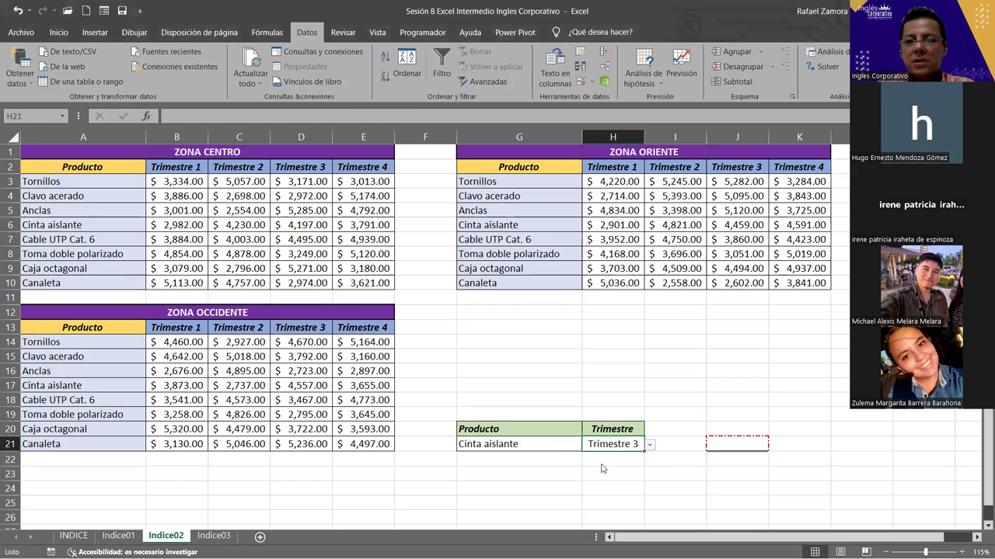
click(664, 397)
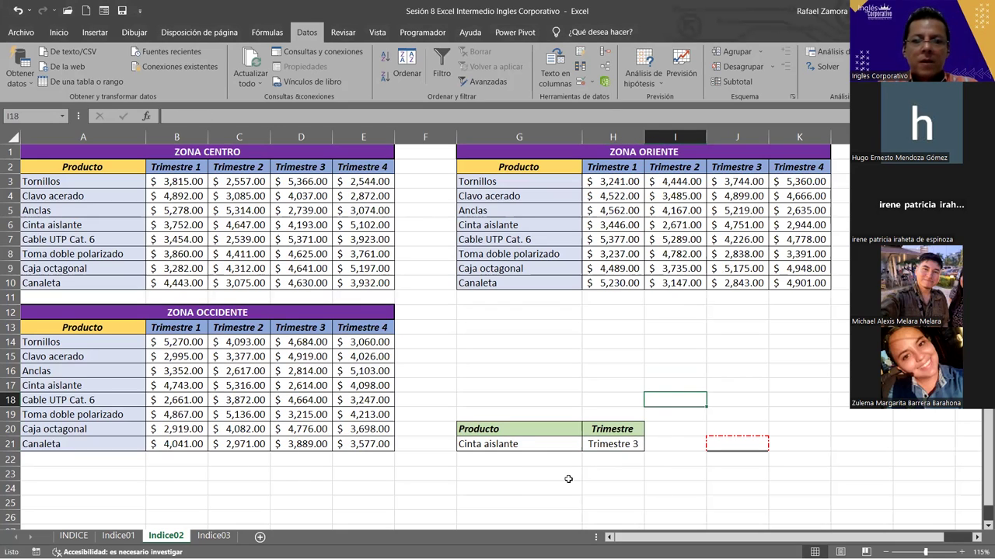
click(495, 474)
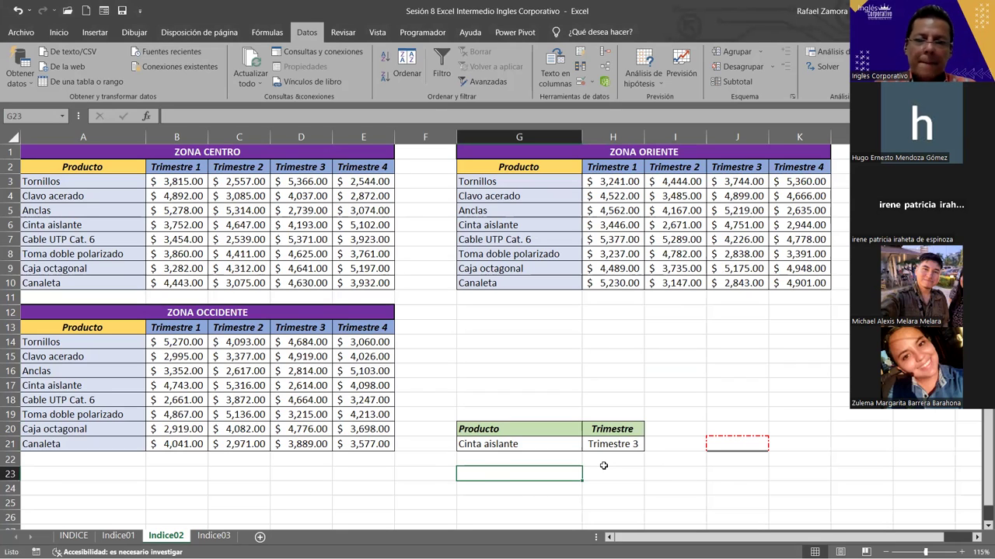
click(560, 429)
- Copy the Producto heading and value to G23:G24 and rename the heading Zona
shift+click(550, 444)
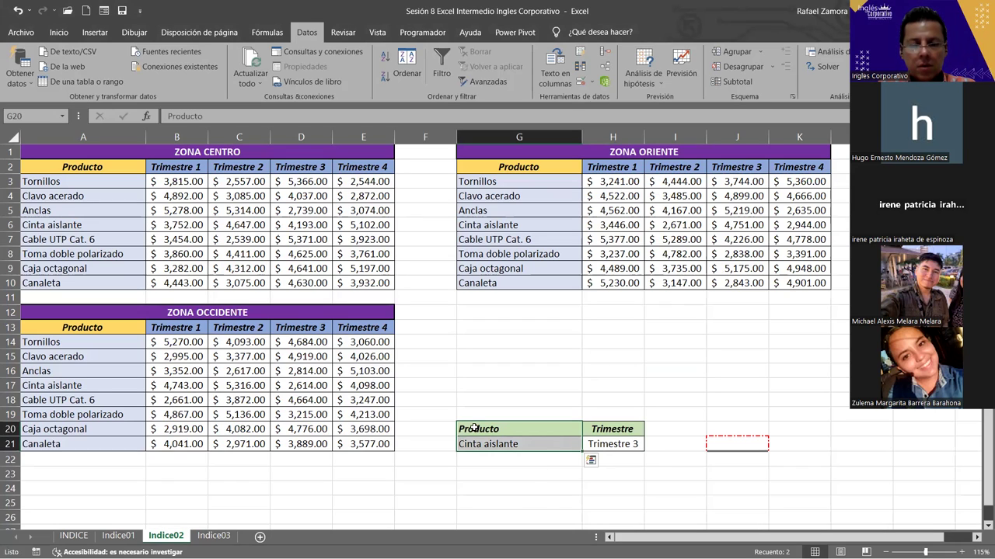
key(ctrl+c)
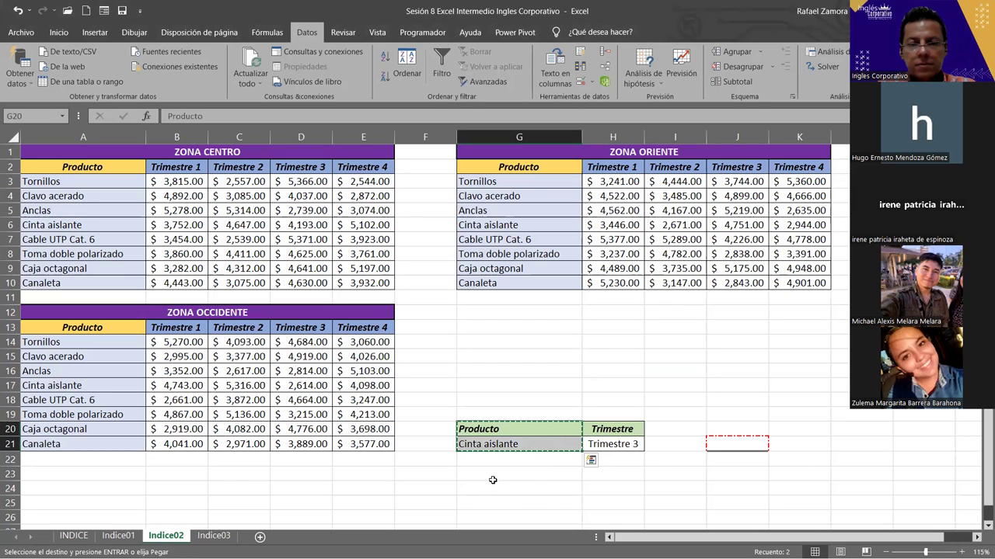
click(493, 474)
key(Return)
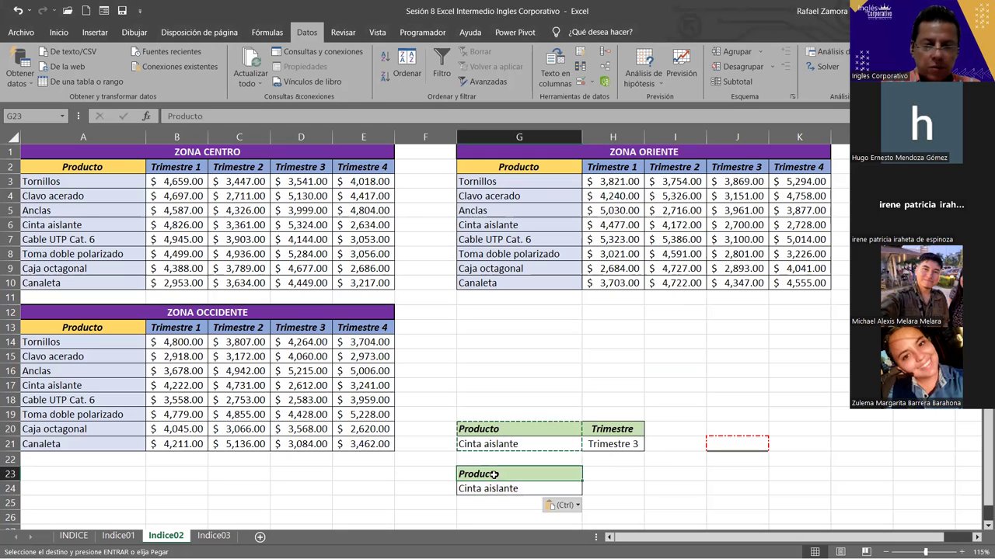
text(Zona)
key(Return)
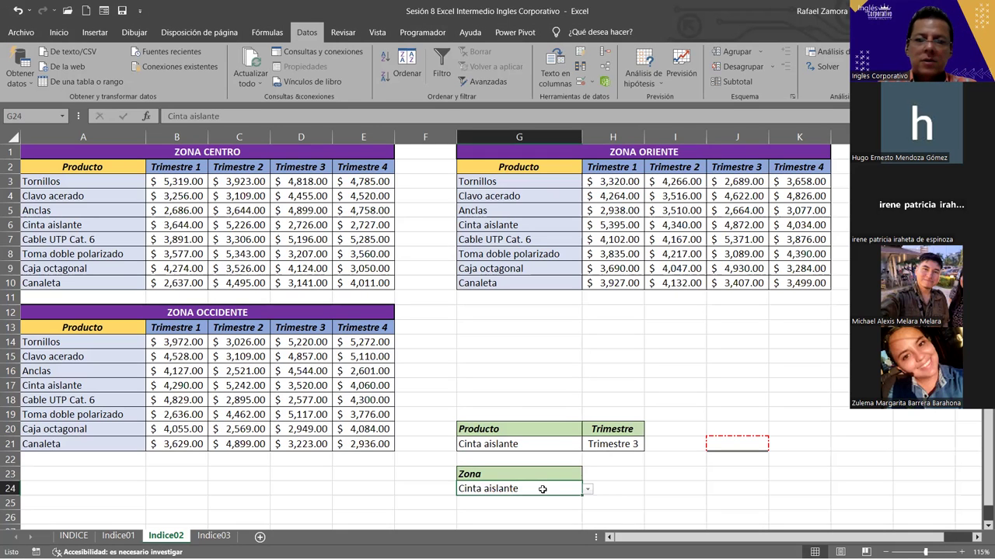
- Give G24 a list validation with the source 'Centro, Oriente, Occidente'
click(591, 81)
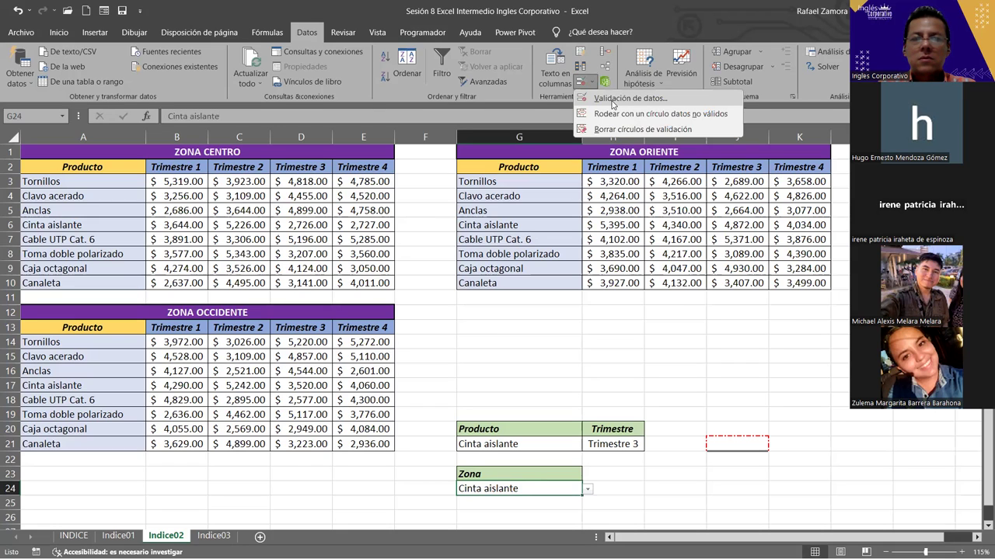
click(612, 101)
click(176, 349)
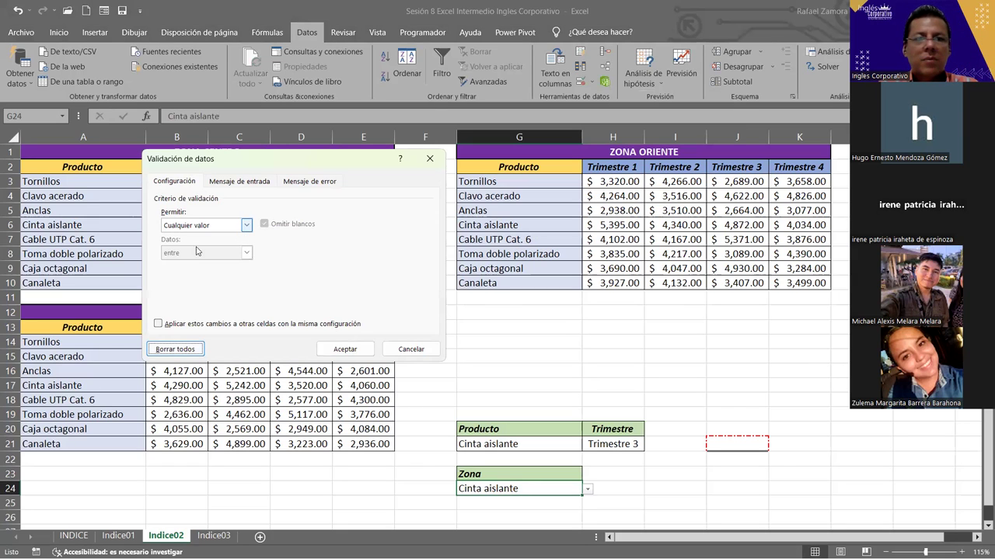
click(206, 225)
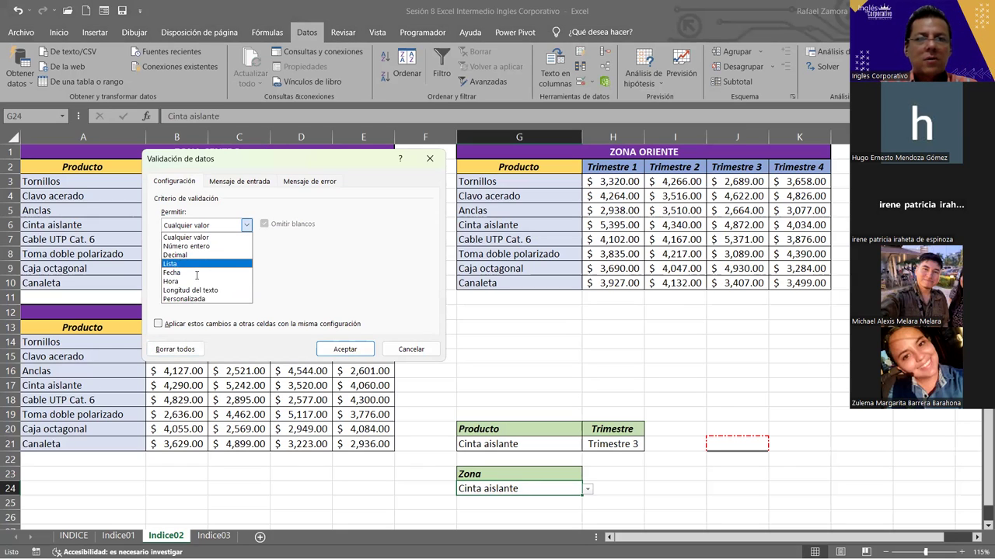
click(197, 276)
text(Centro, Oriente, Occidente)
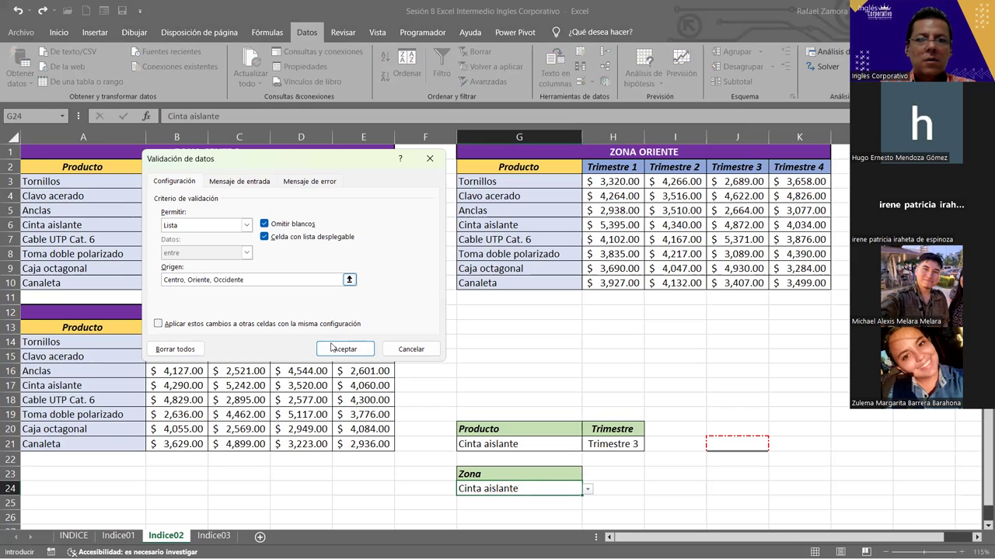
click(345, 349)
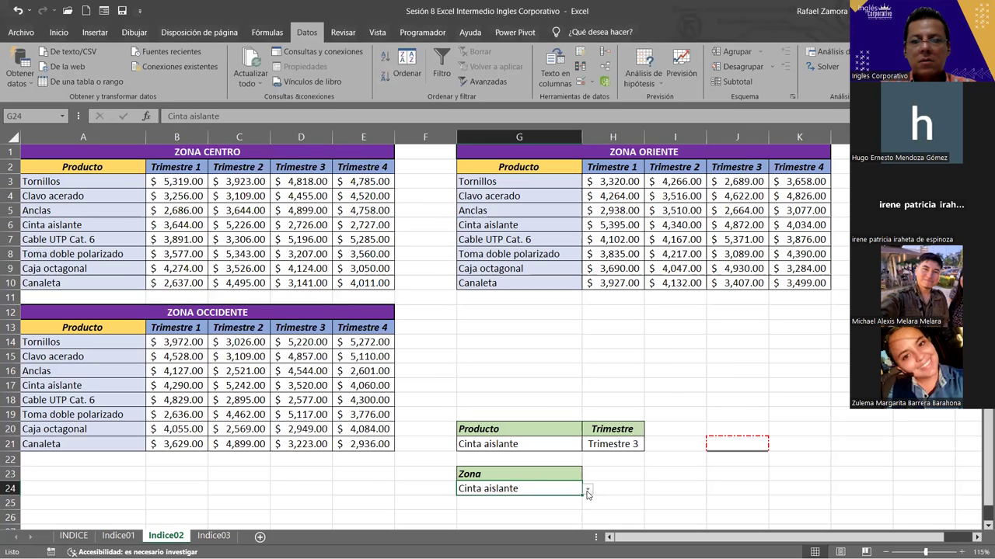
- Try the zone dropdown, picking Oriente and then settling on Centro
click(588, 489)
click(505, 511)
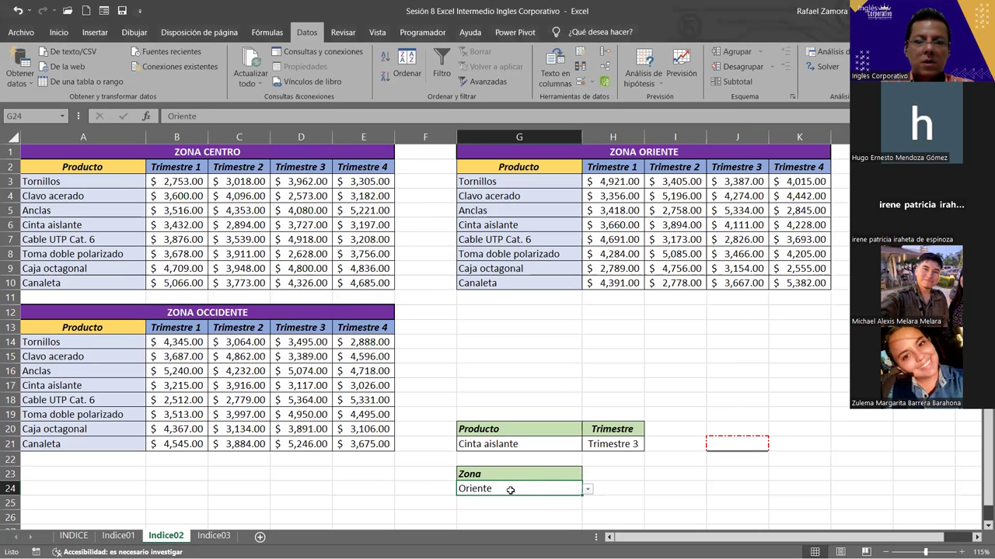
key(alt+Down)
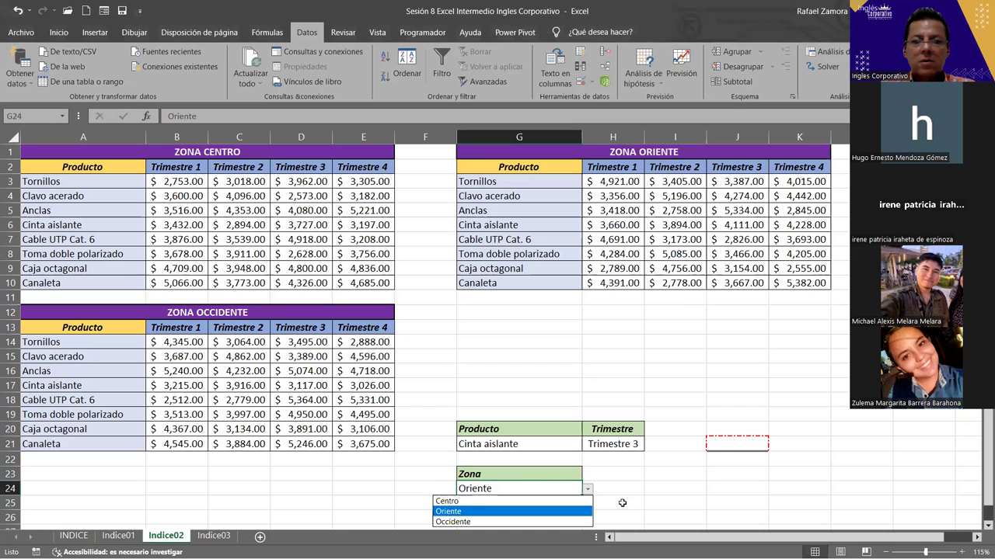
key(Return)
- Check the Producto and Trimestre dropdowns, leaving Trimestre 3 selected
click(560, 445)
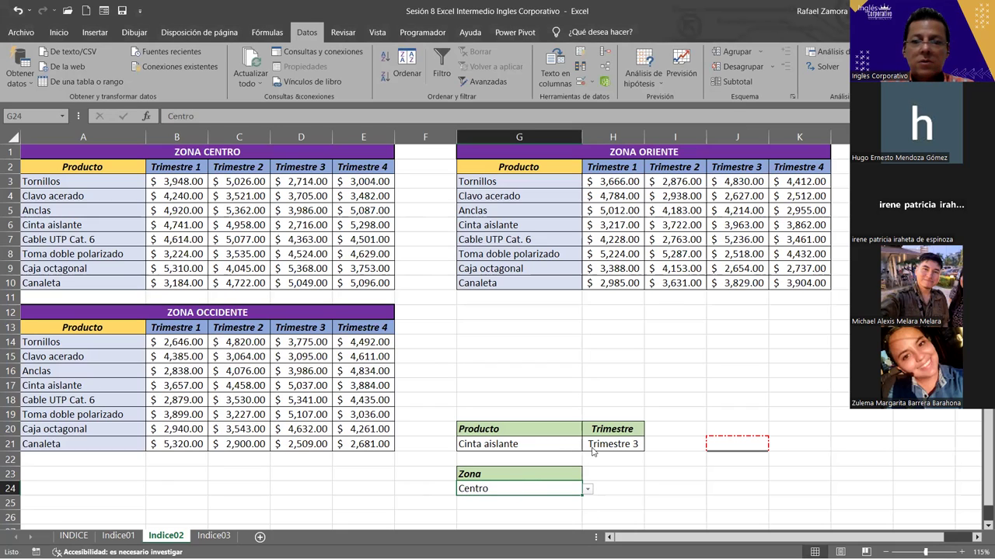
click(588, 445)
click(645, 444)
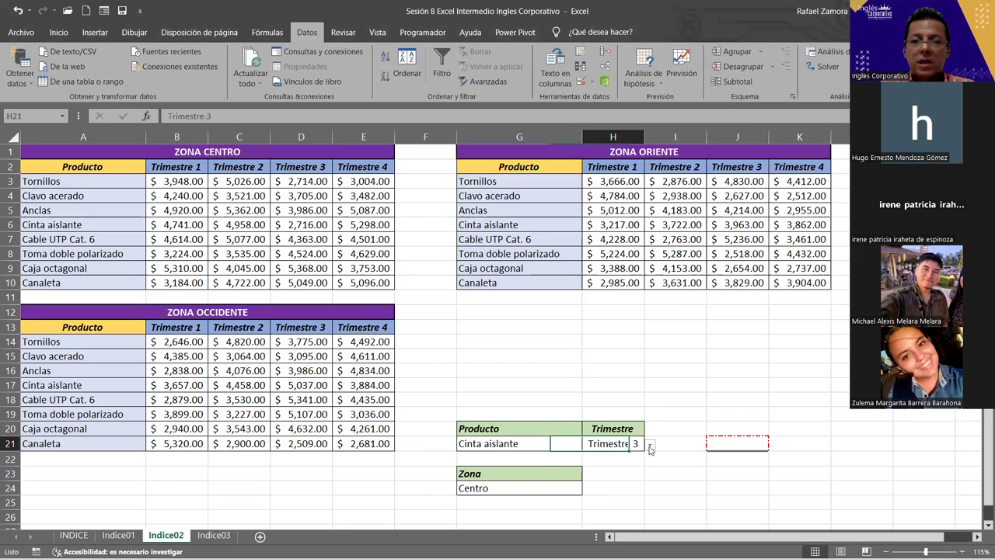
click(652, 445)
click(535, 380)
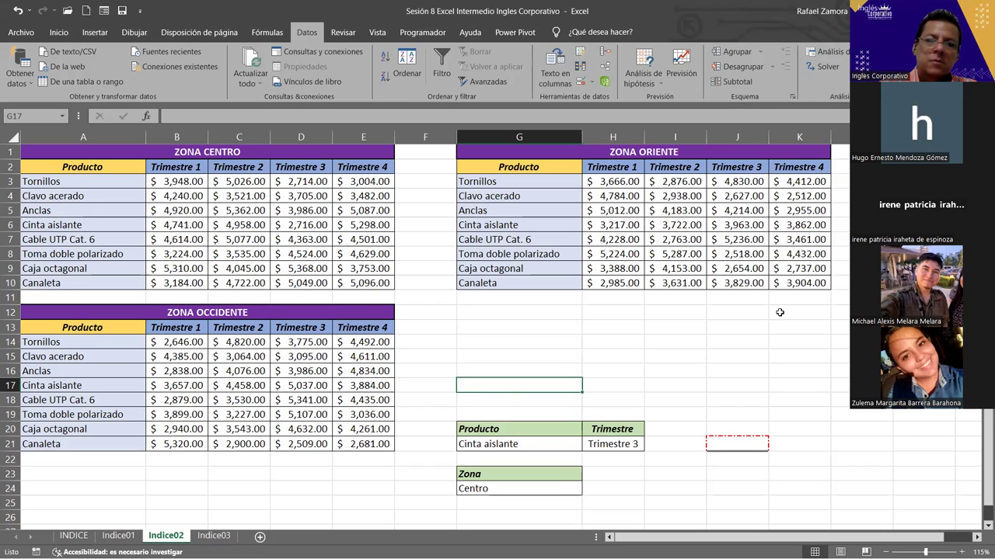
- Drag the G20:J24 selector block up to start at G17, then move cell J18 down to J20
drag(485, 428, 738, 488)
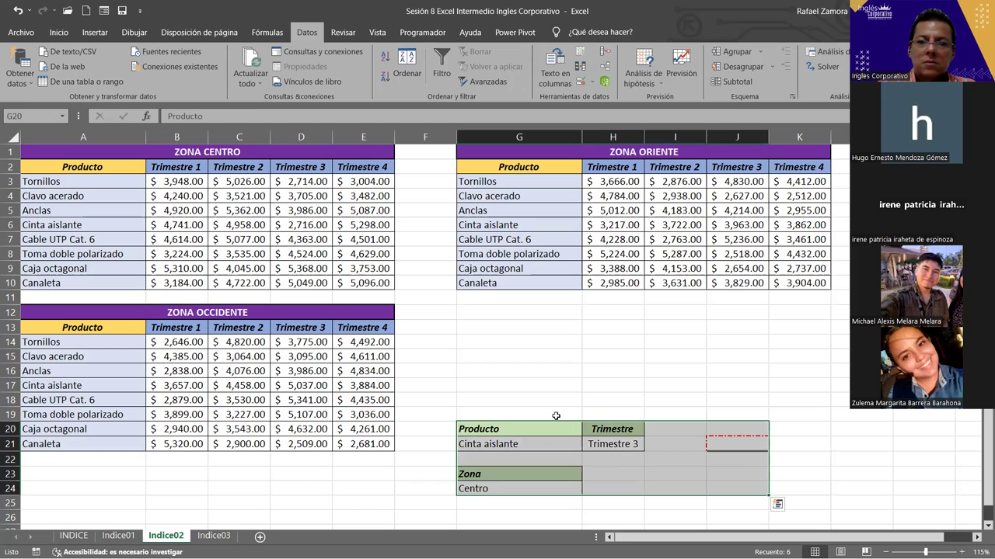
mouse_move(556, 421)
mouse_down()
mouse_move(583, 355)
mouse_move(583, 380)
mouse_up()
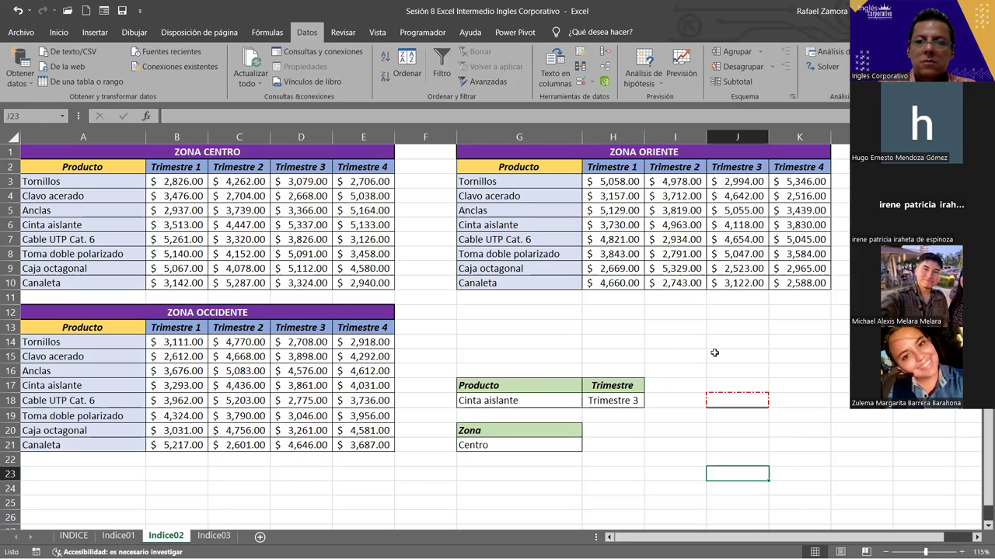
click(730, 401)
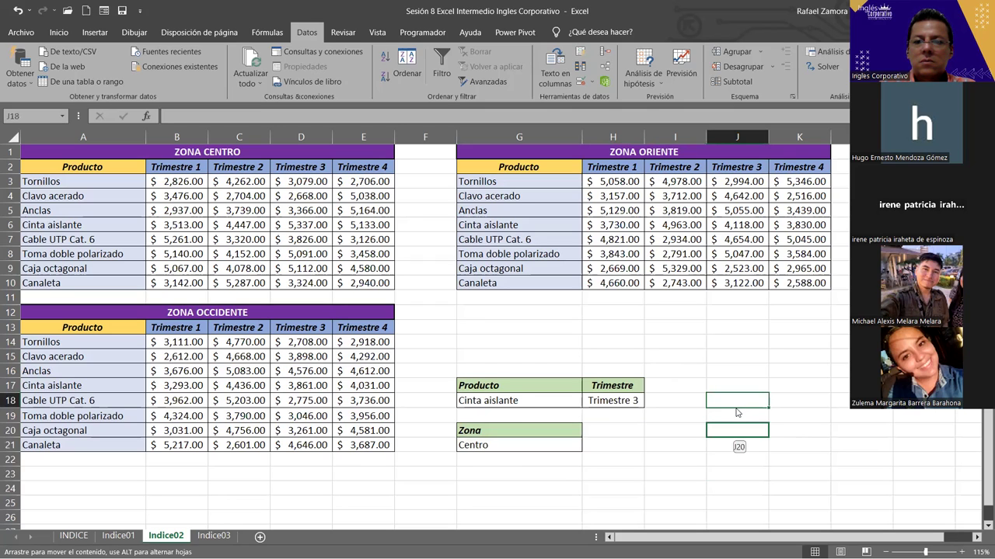
drag(737, 413, 738, 459)
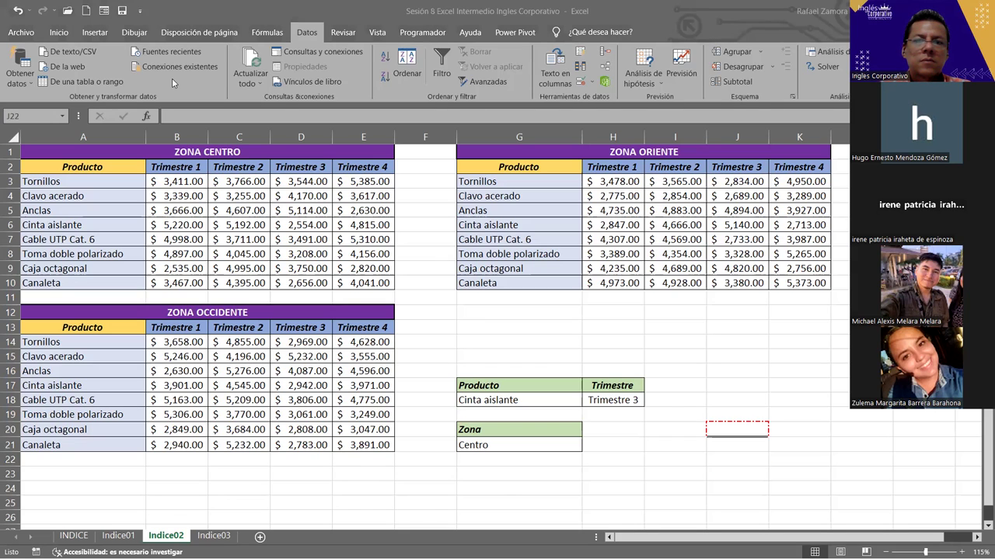
click(559, 441)
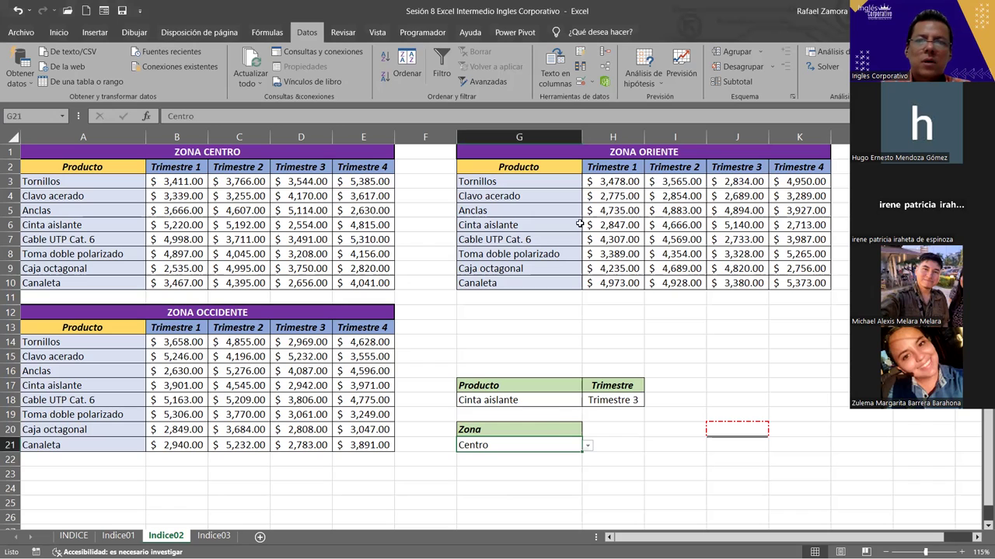
click(579, 82)
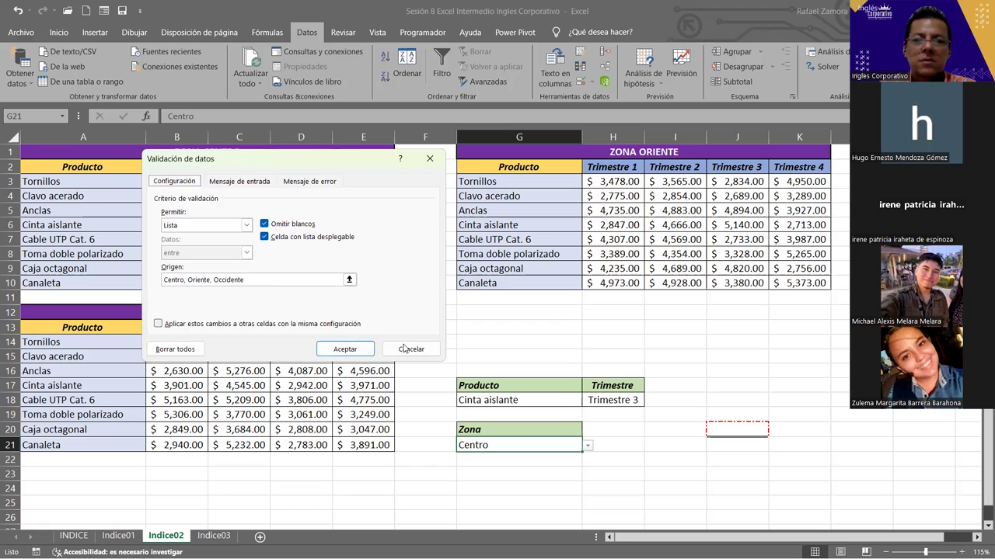
key(Escape)
click(662, 461)
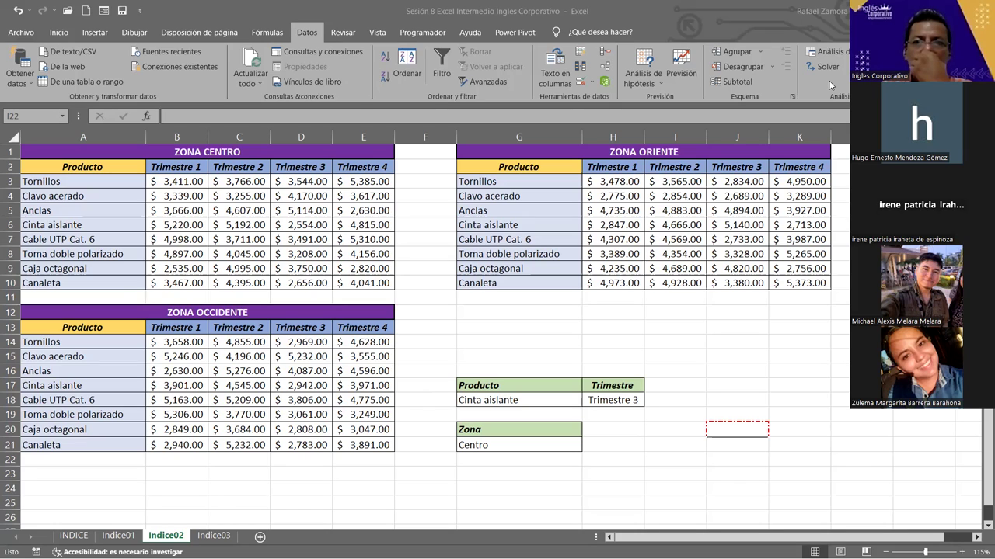
click(606, 483)
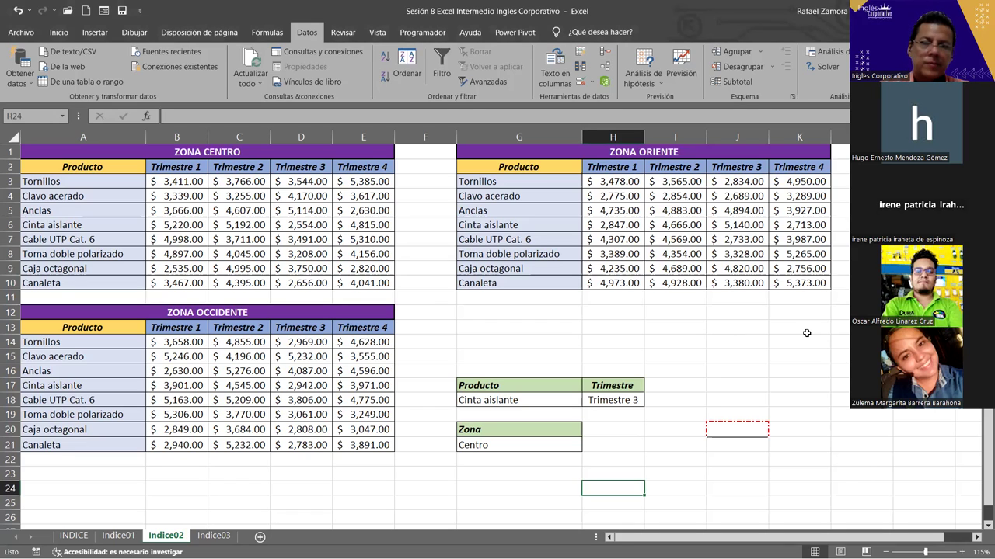
click(631, 440)
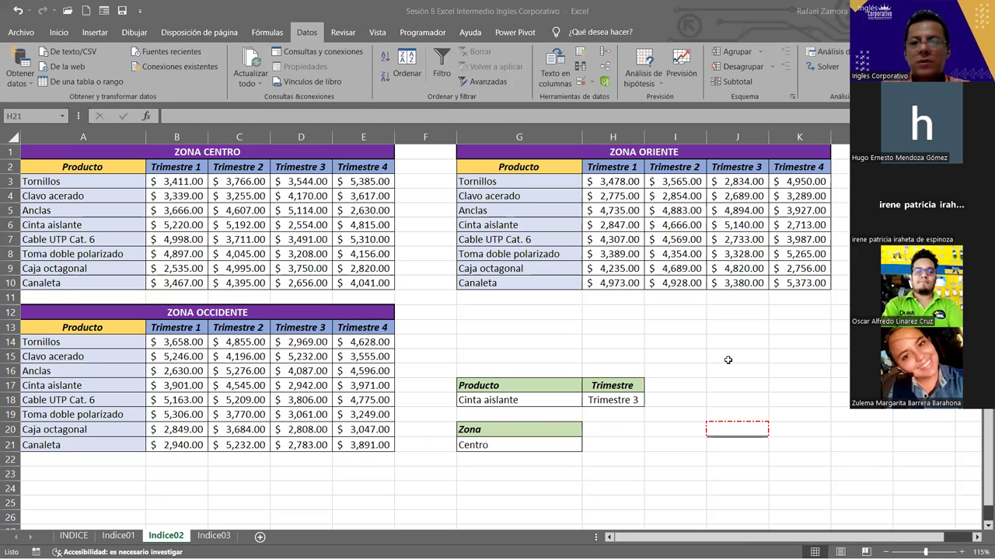
key(Up)
key(Right)
key(Right)
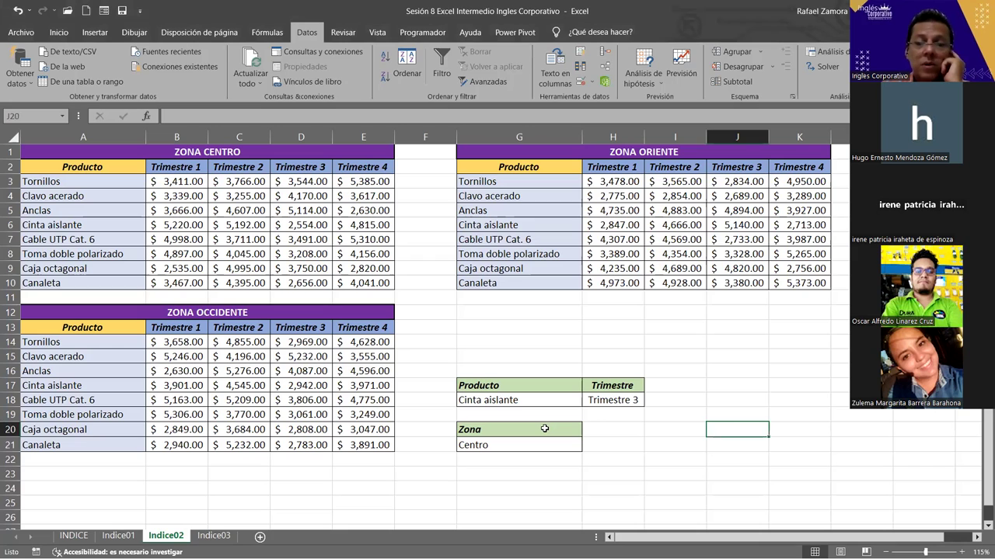
key(ctrl+c)
click(544, 428)
key(Right)
key(Right)
key(Right)
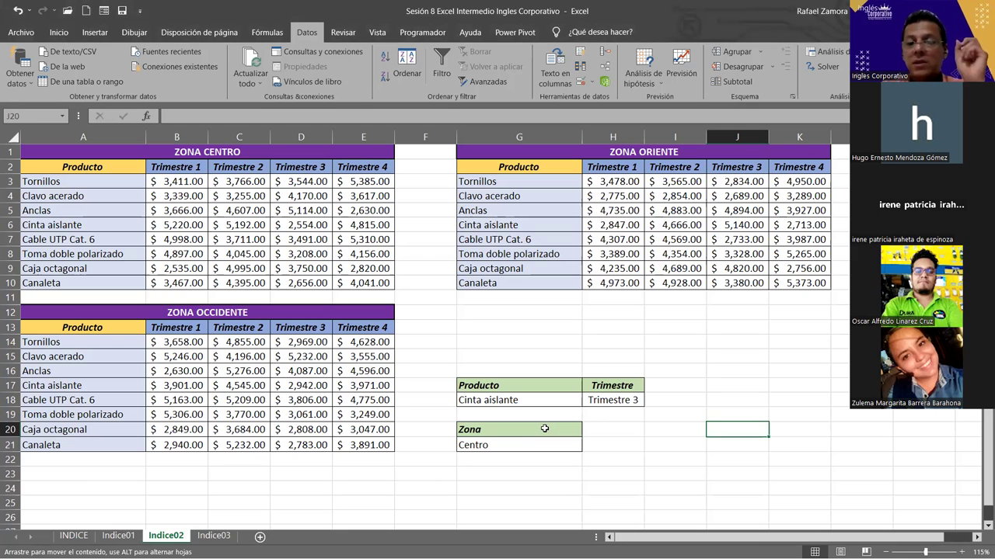
key(Return)
key(Up)
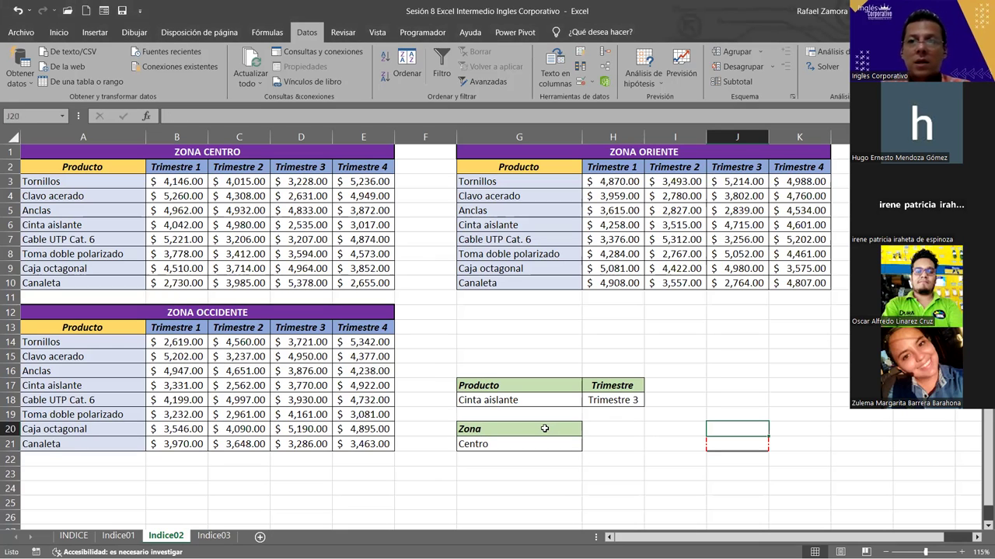
key(Down)
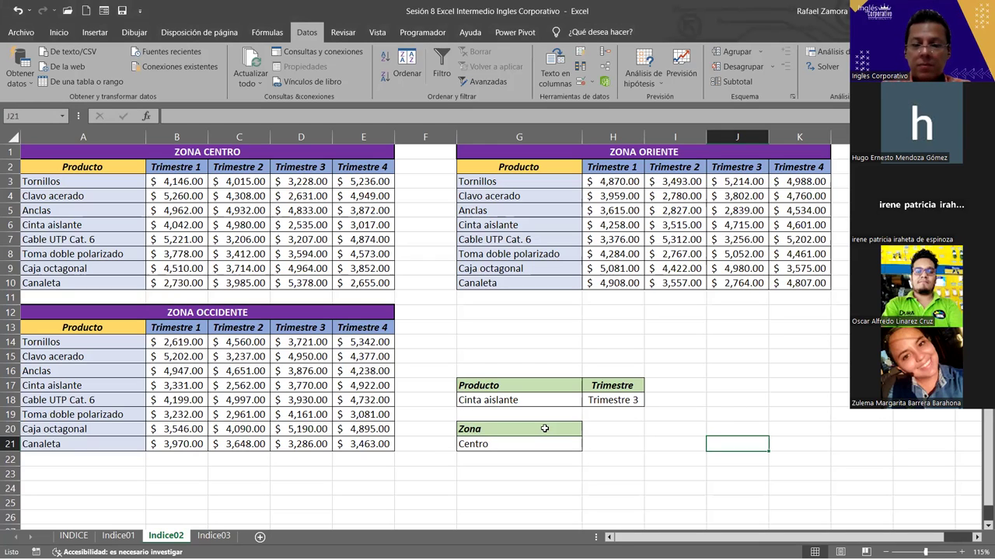
- Start J21's formula as =INDICE((B3:E10,H3:K10, using the ind autocomplete
text(=)
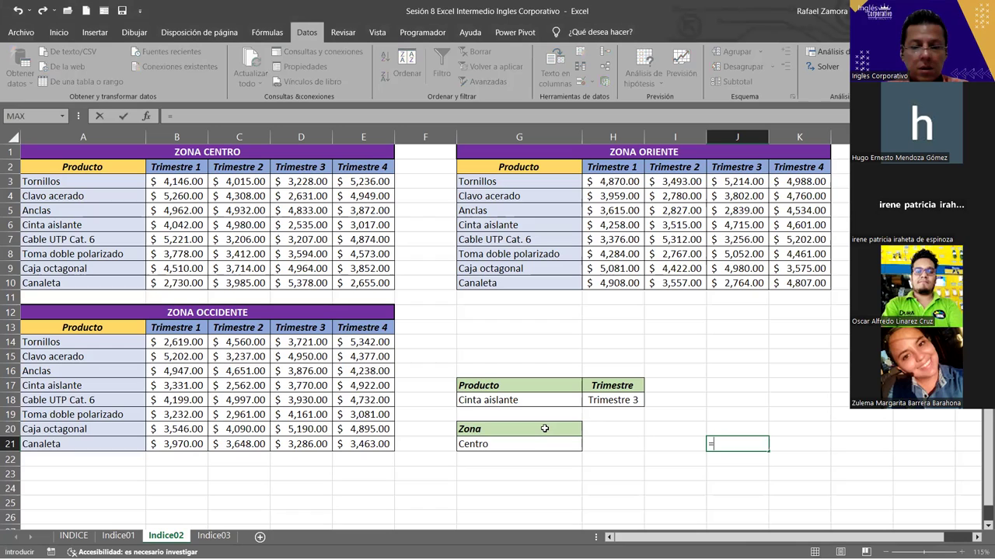
text(ind)
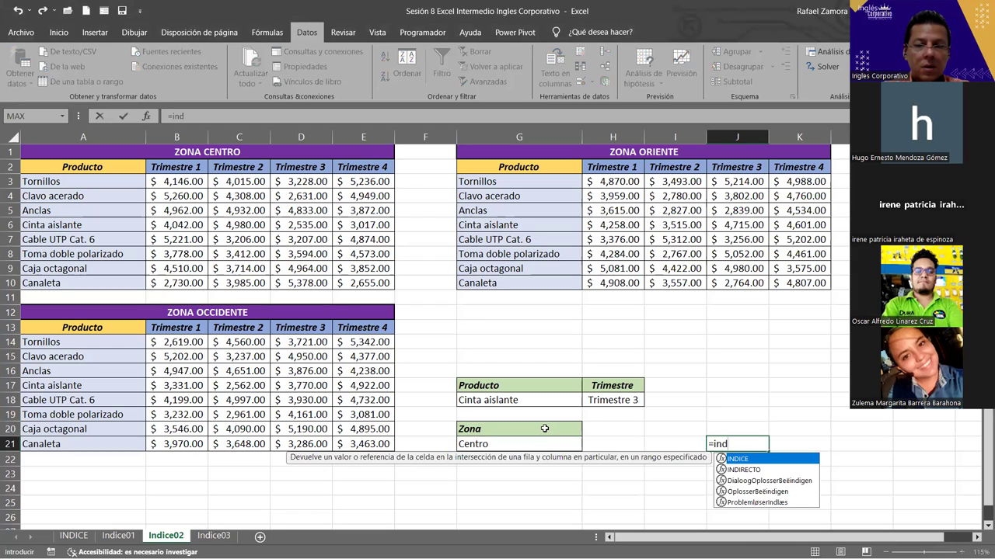
key(Tab)
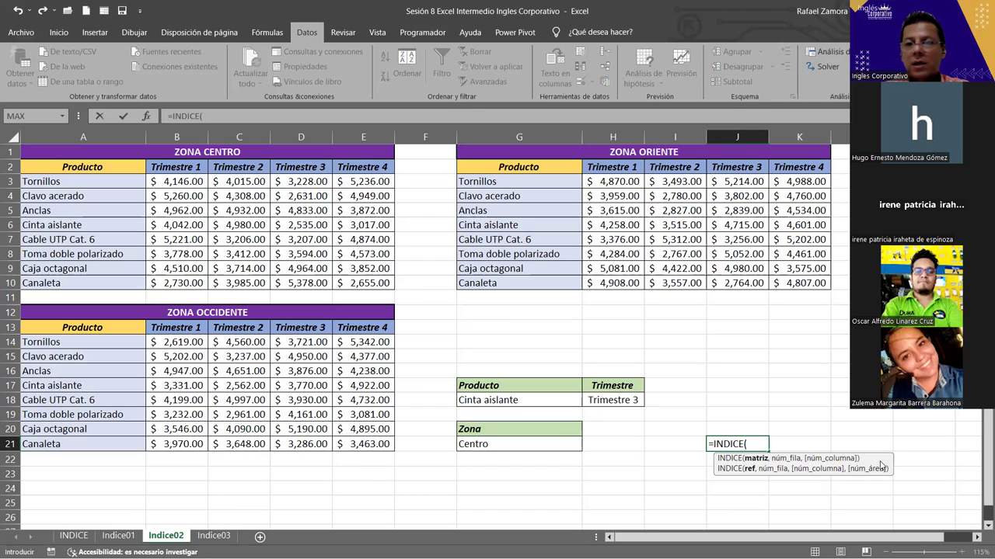
click(880, 465)
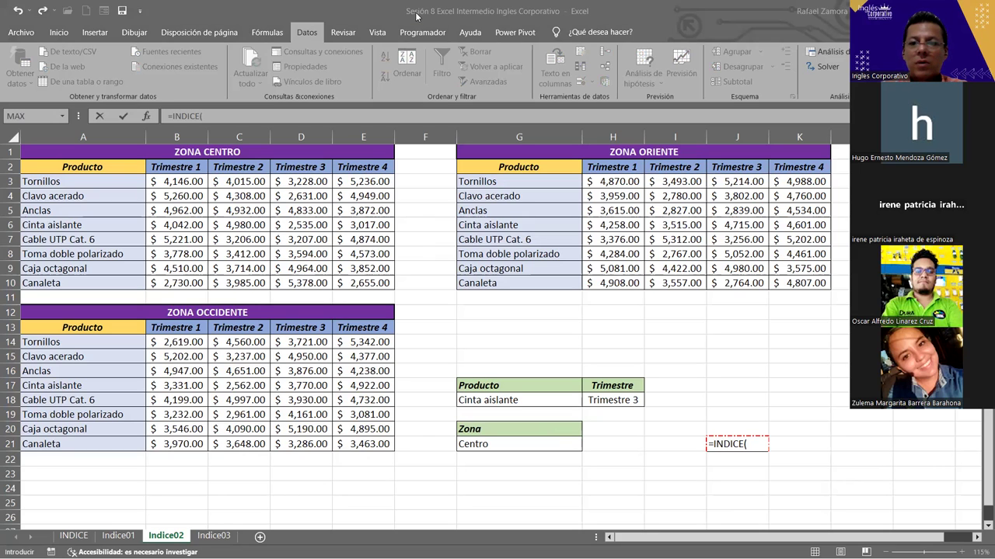
text(()
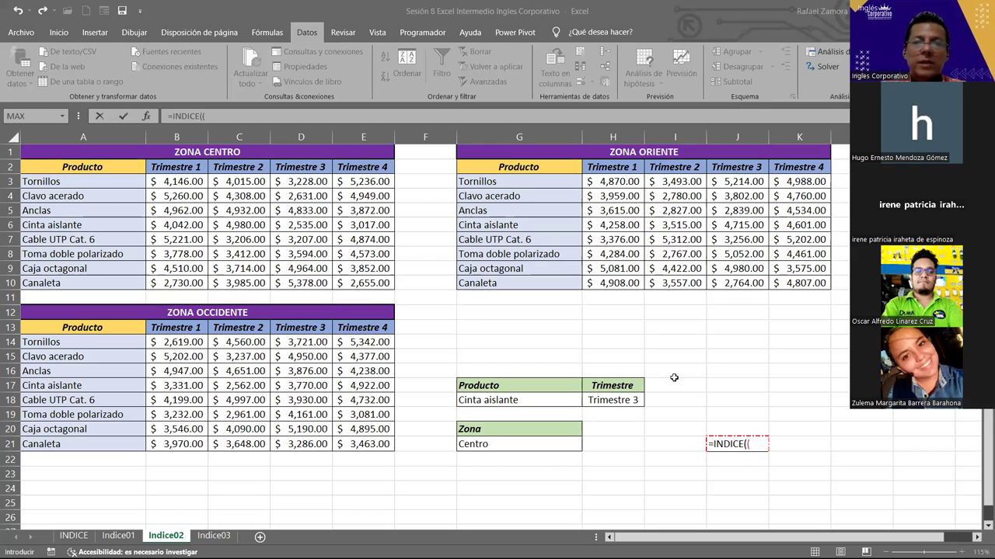
drag(156, 181, 374, 283)
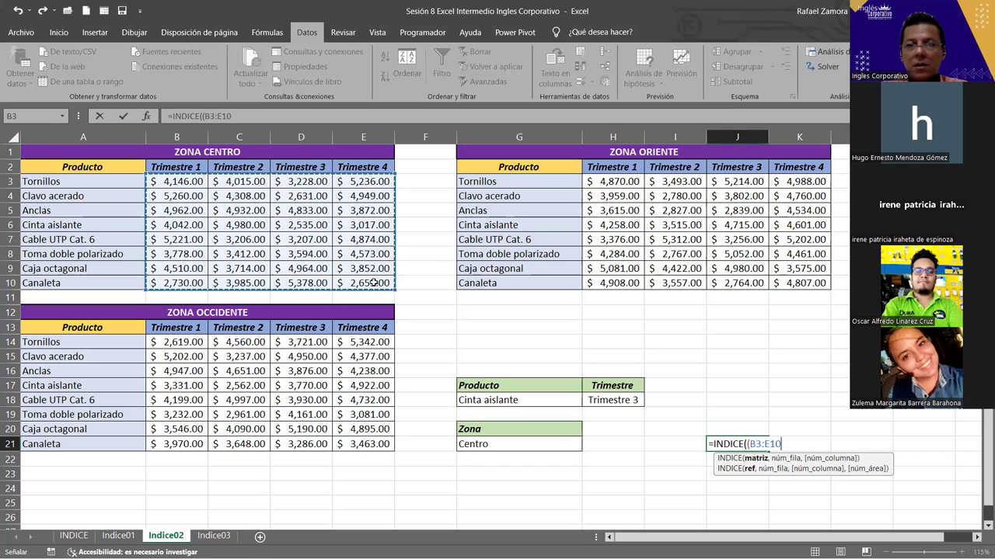
text(,)
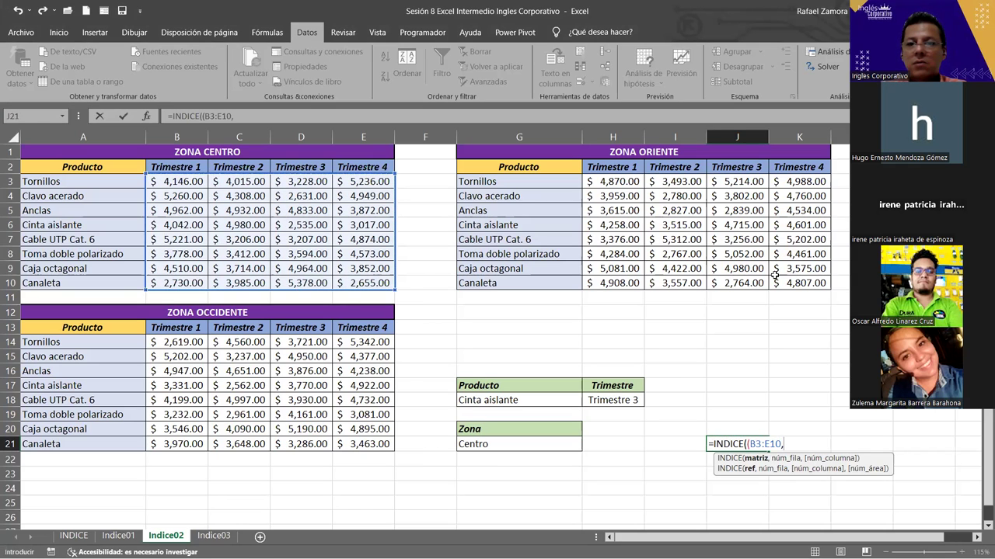
text(H3:K10,)
- Finish J21 as =INDICE((B3:E10,H3:K10,B14:E21),4,3,1), returning $3,987.00
click(176, 348)
shift+click(365, 452)
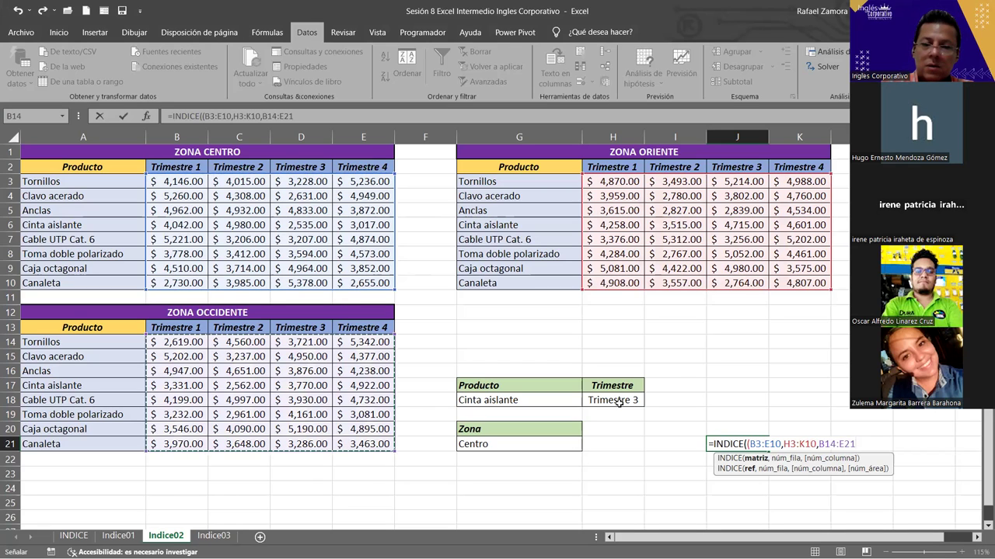
text())
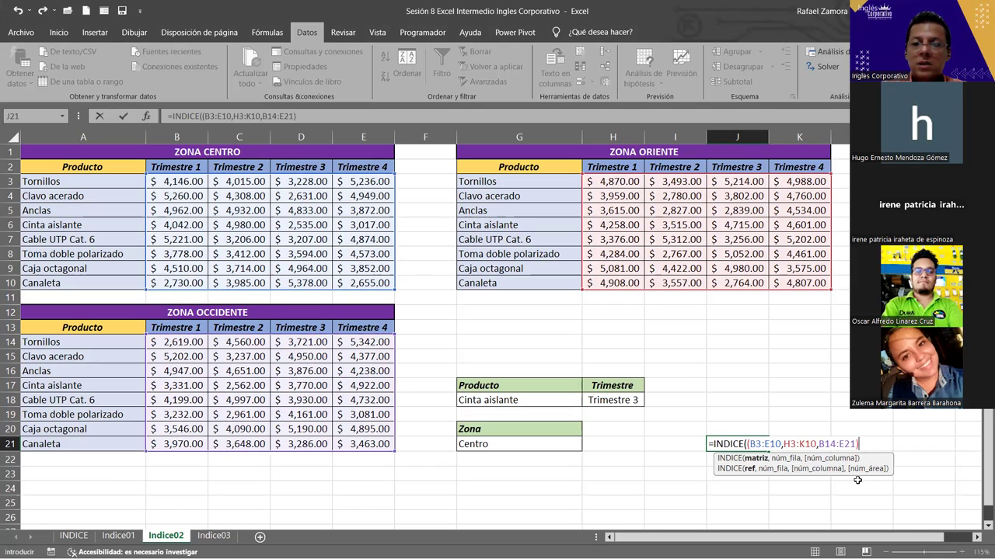
text(,)
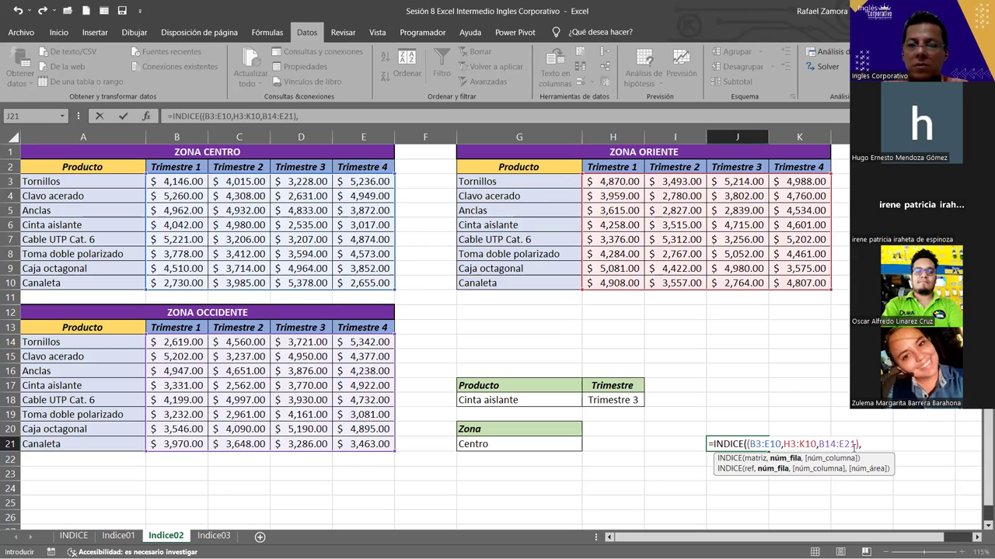
text(4)
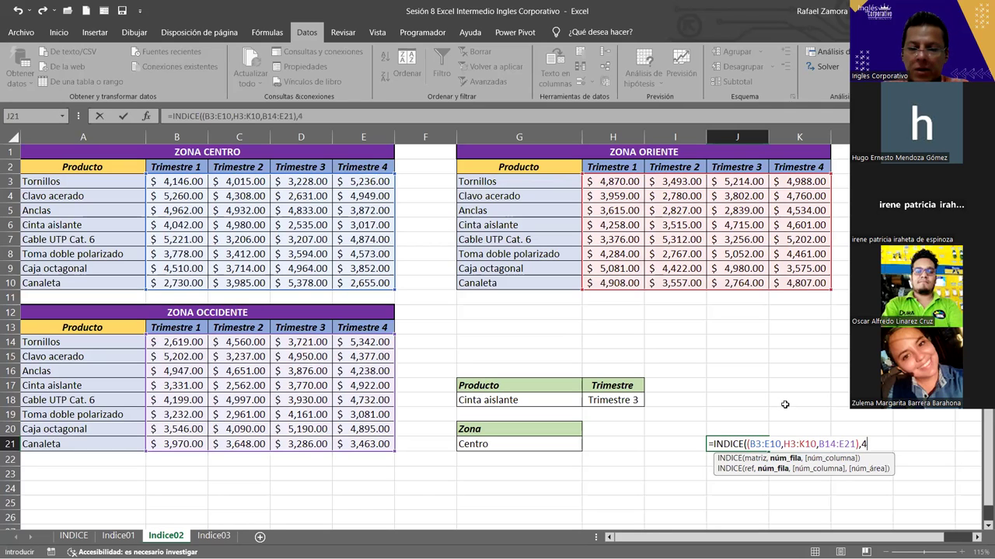
text(,)
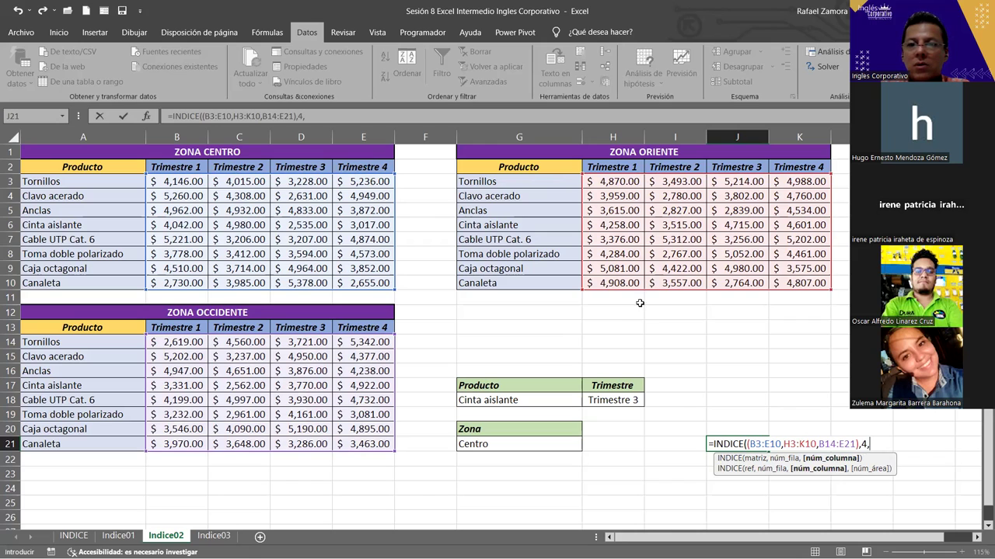
text(3)
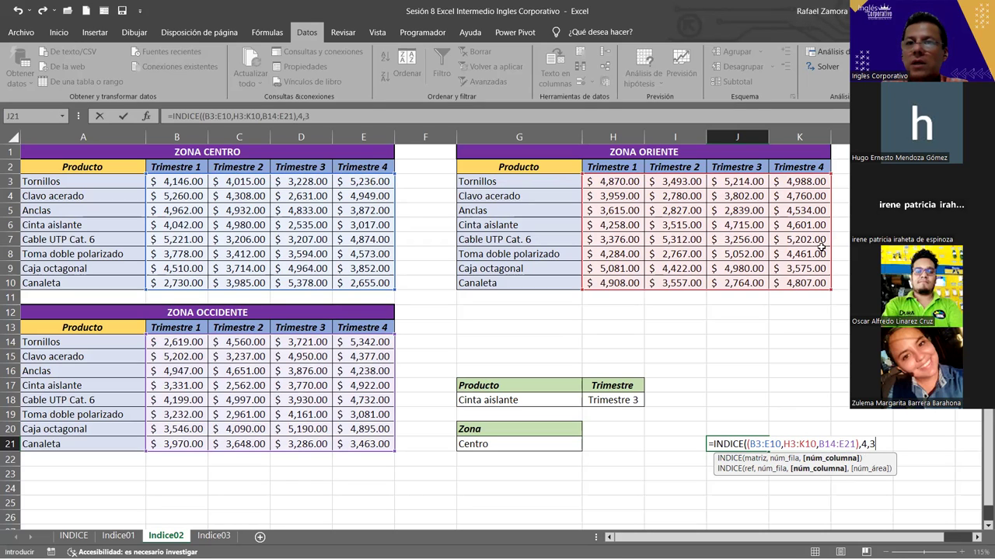
click(879, 444)
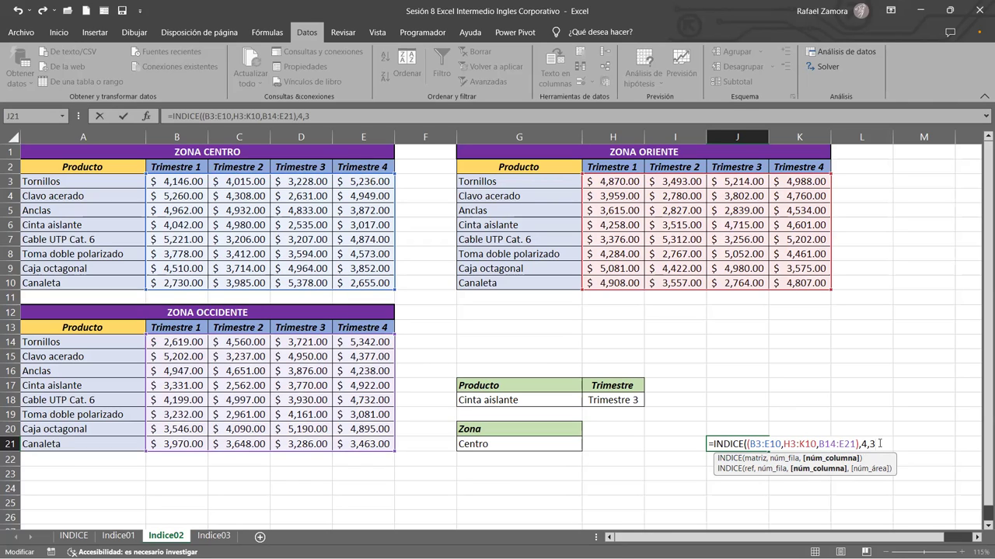
text(,)
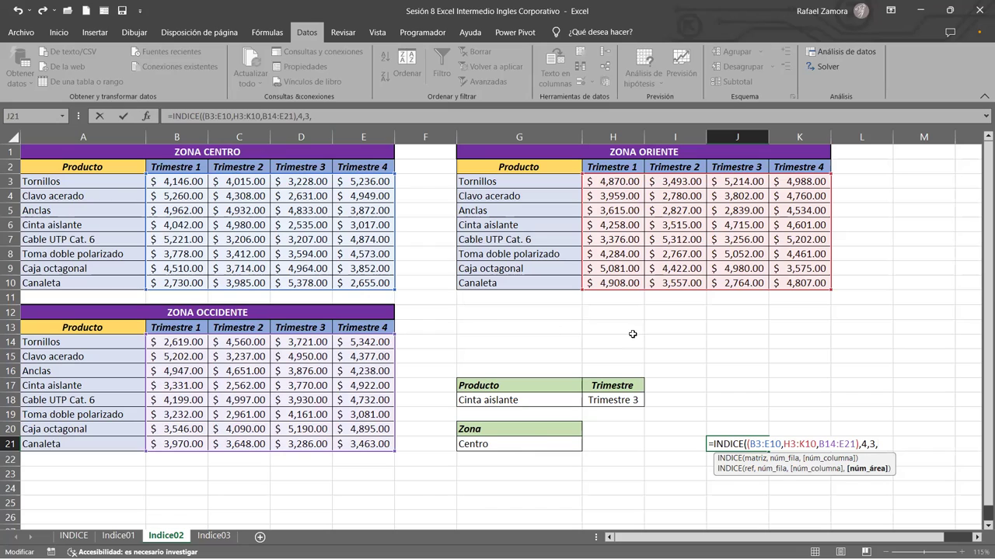
text(1)
key(Return)
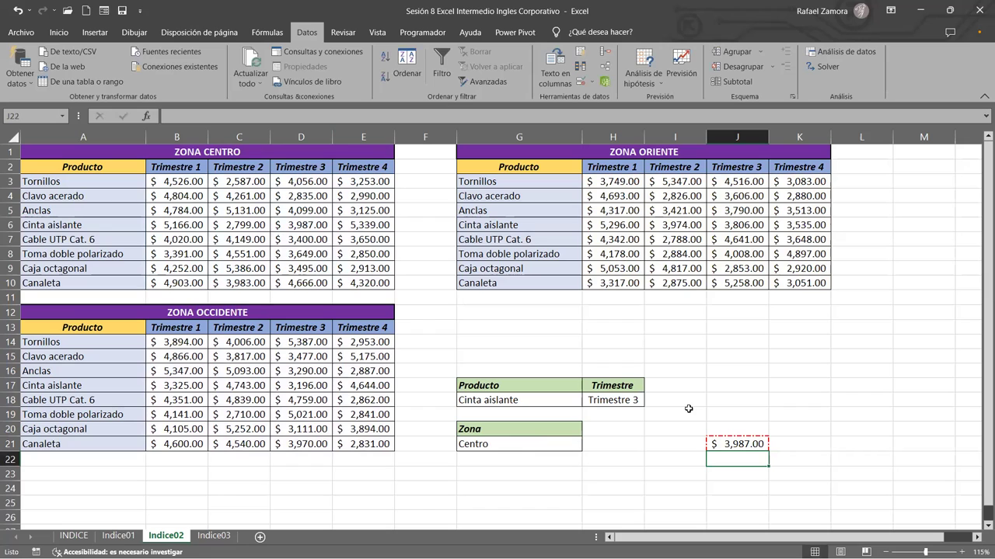
- Check Cinta aislante's Zona Centro sales and set H18 to Trimestre 4
drag(46, 225, 361, 218)
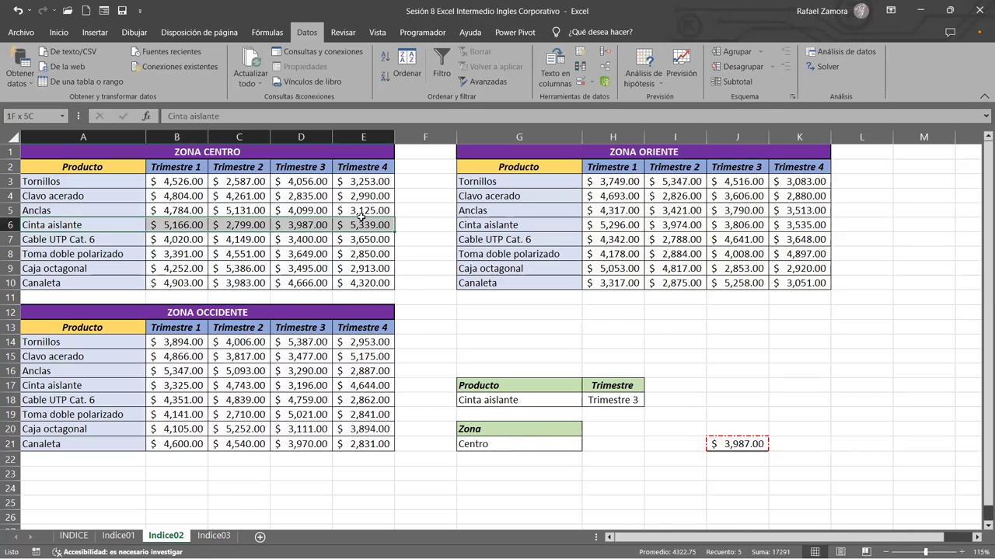
click(311, 224)
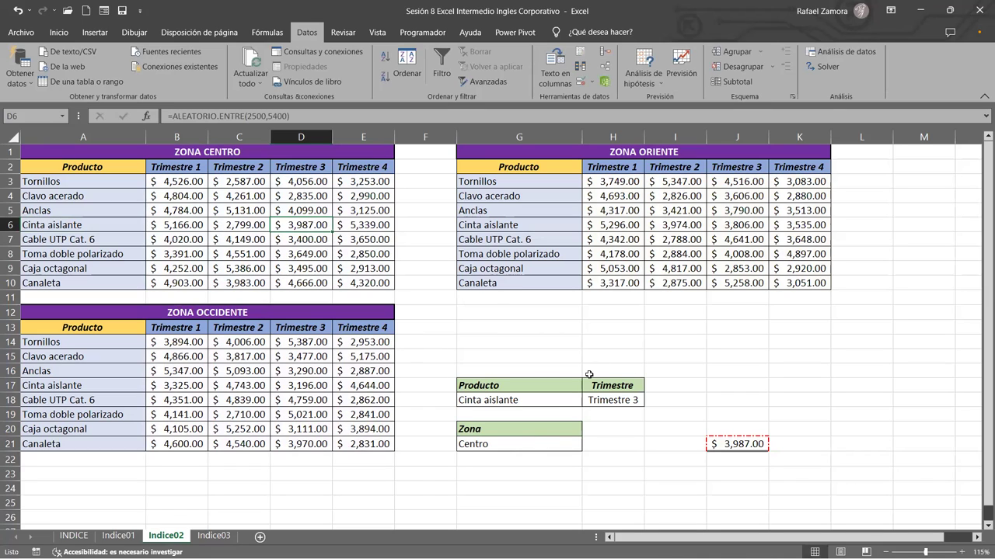
click(629, 400)
click(649, 400)
click(601, 444)
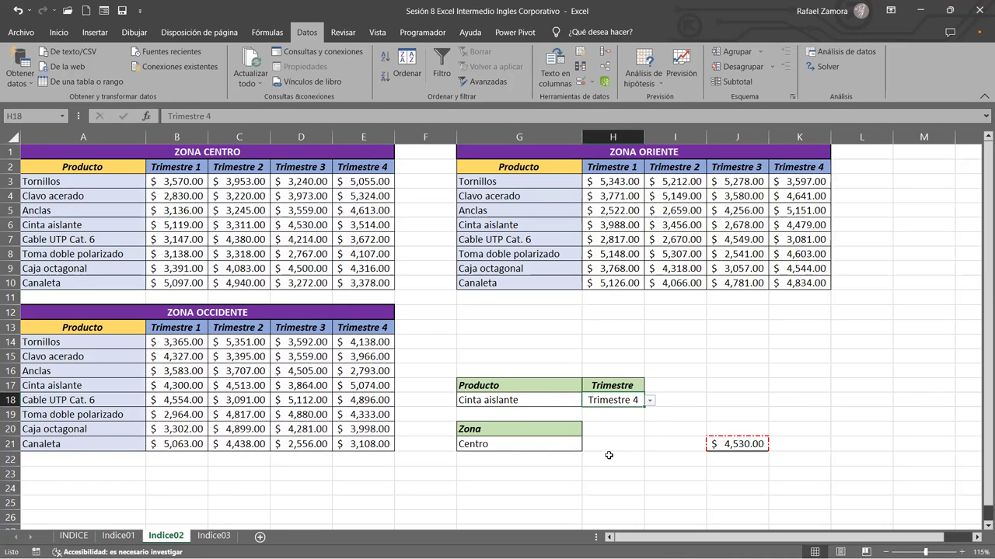
- Change J21's column argument from 3 to 4 so it returns $4,558.00
click(737, 444)
key(F2)
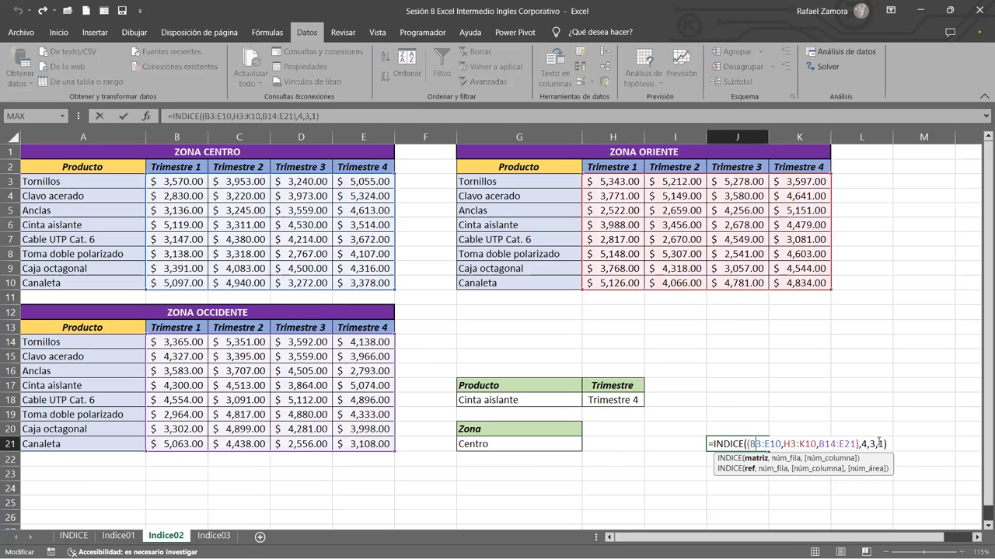
double_click(873, 444)
text(4)
key(Return)
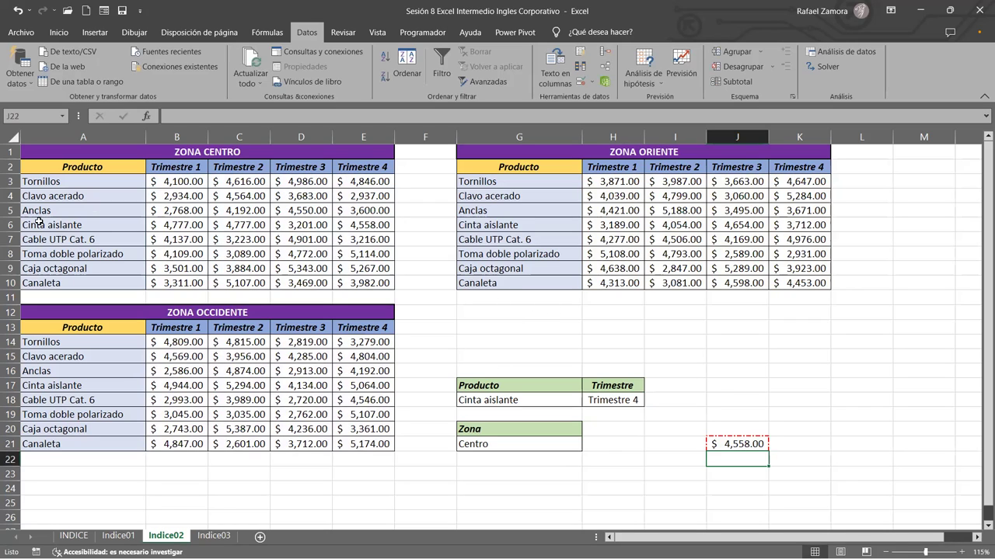
click(368, 229)
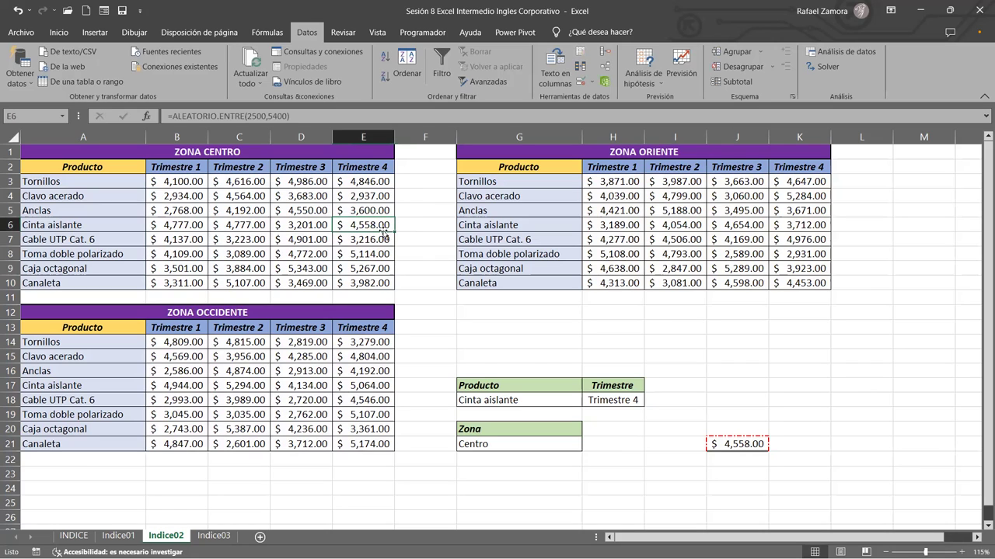
click(567, 445)
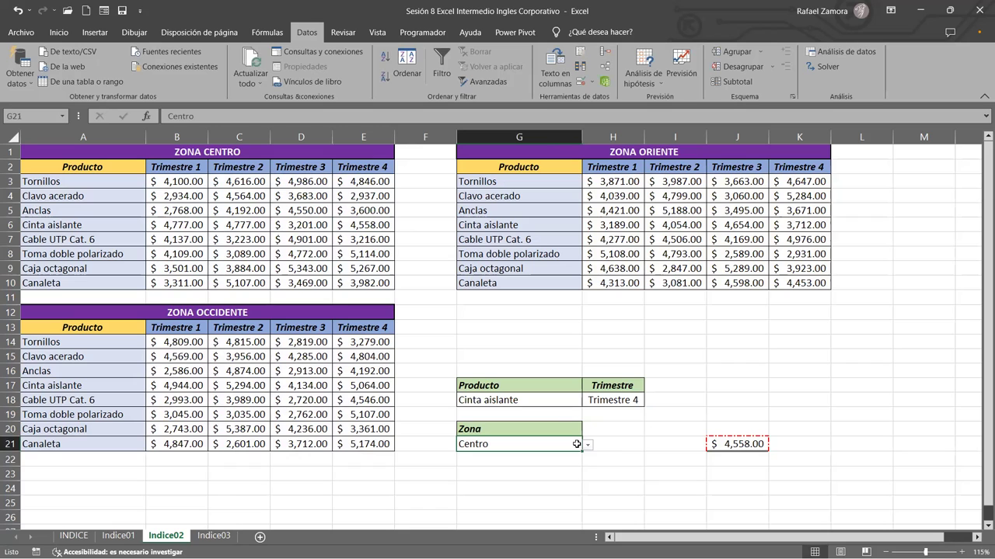
- Set Zona to Oriente and change J21's area argument to 2, checking Oriente's Cinta aislante row
click(589, 444)
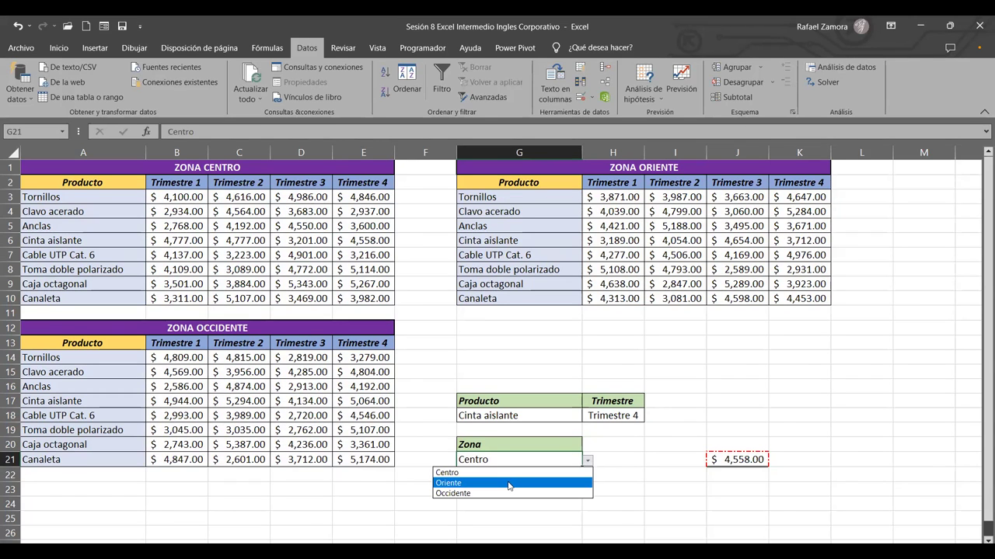
click(509, 483)
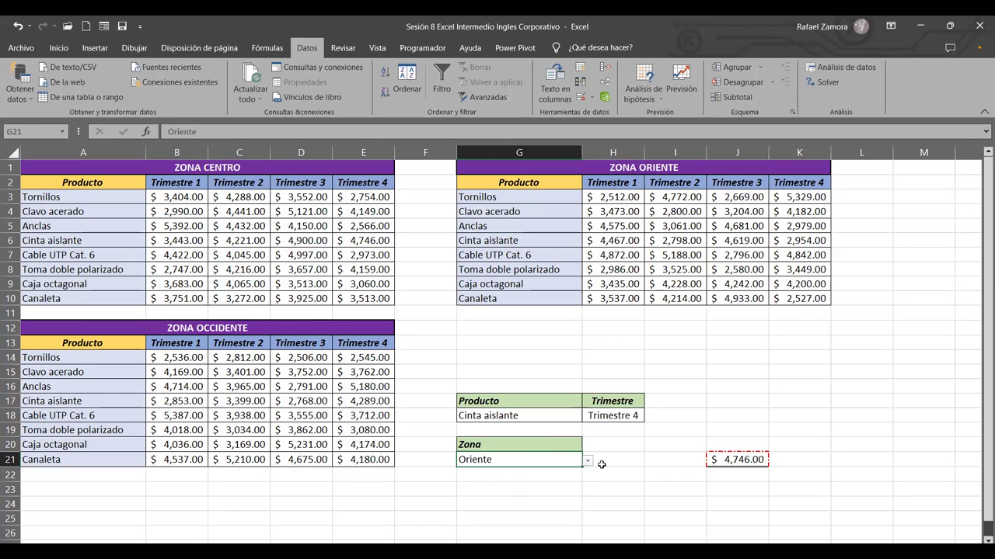
key(Right)
key(Right)
key(Right)
key(F2)
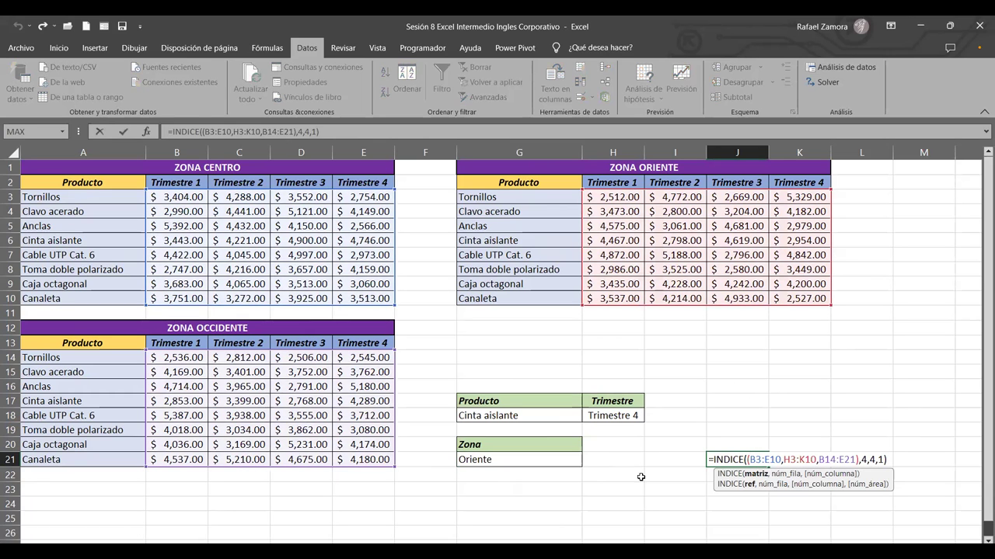
double_click(881, 459)
text(2)
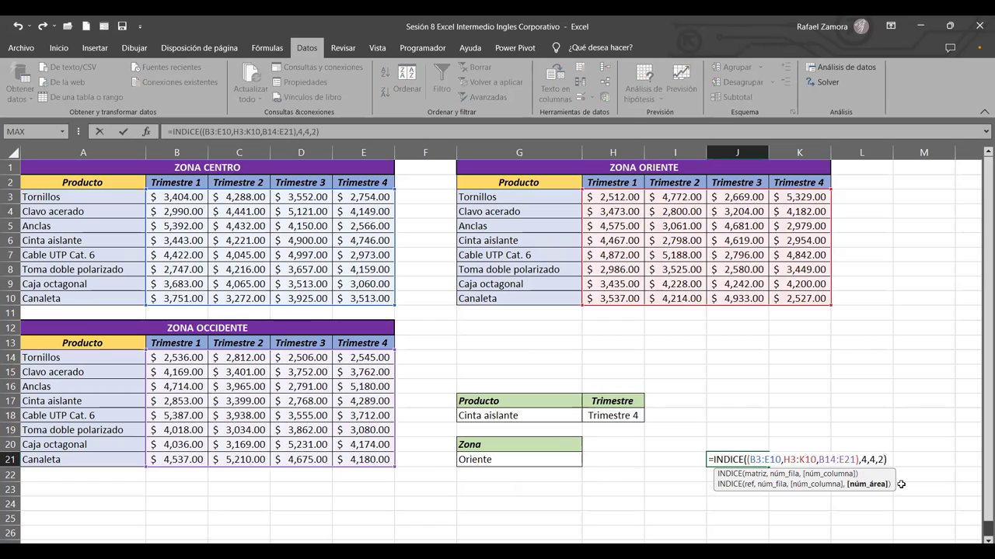
key(ctrl+Return)
key(ctrl+c)
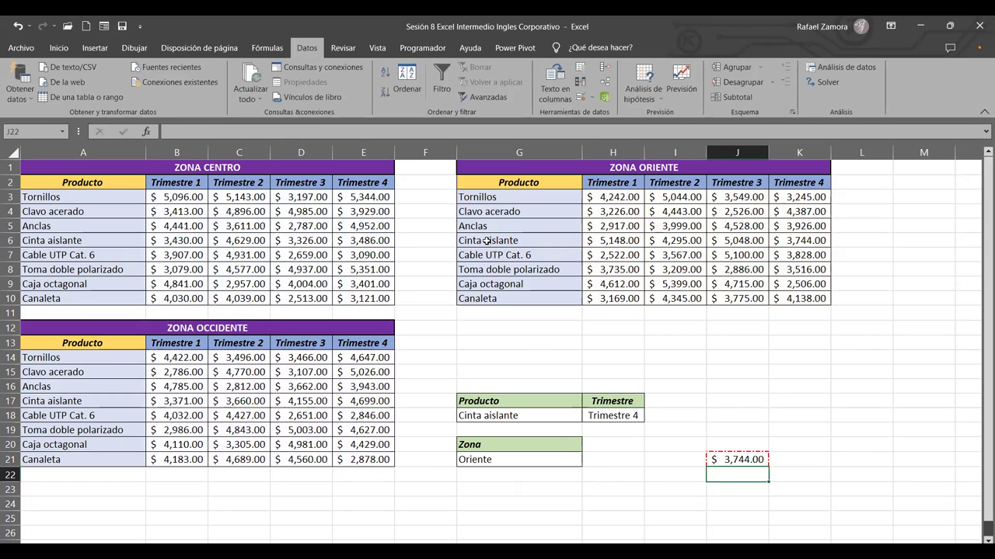
click(486, 241)
drag(555, 240, 800, 240)
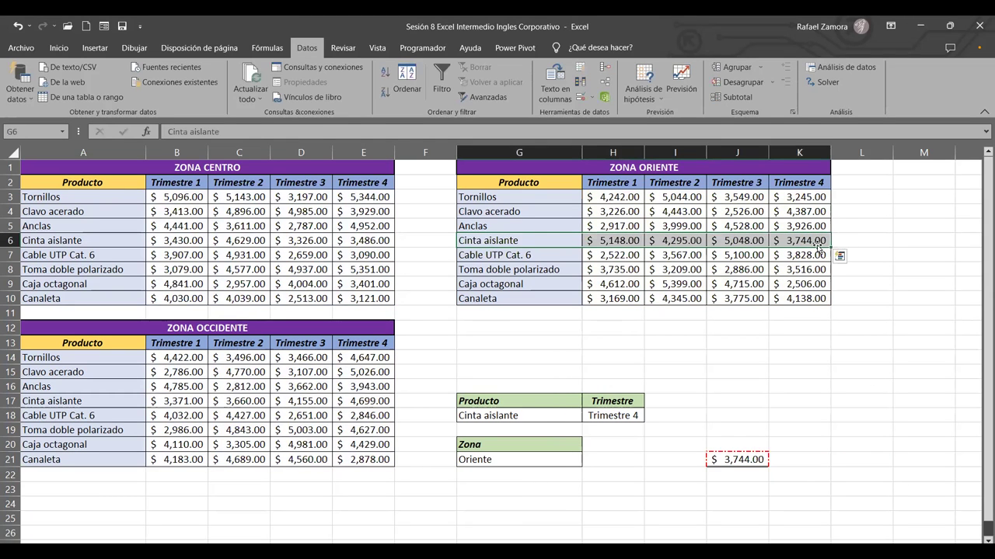
click(812, 241)
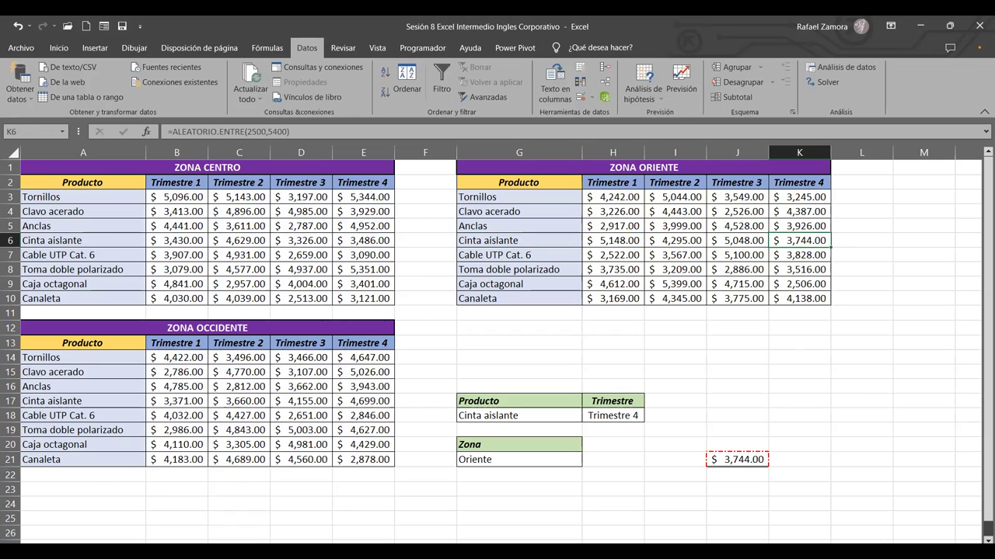
- Set Zona to Occidente and point J21's area argument at area 3, giving $3,357.00
click(529, 462)
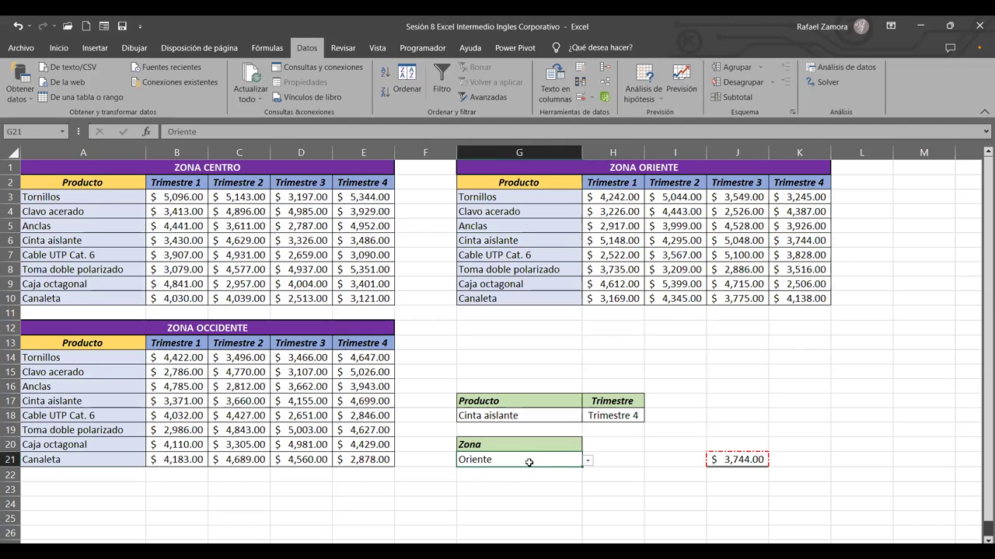
click(589, 463)
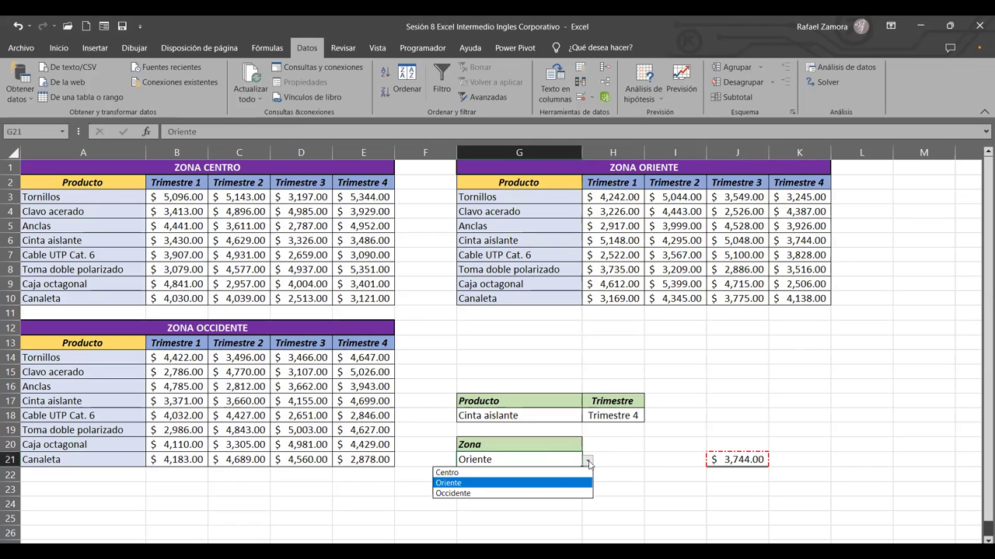
click(511, 493)
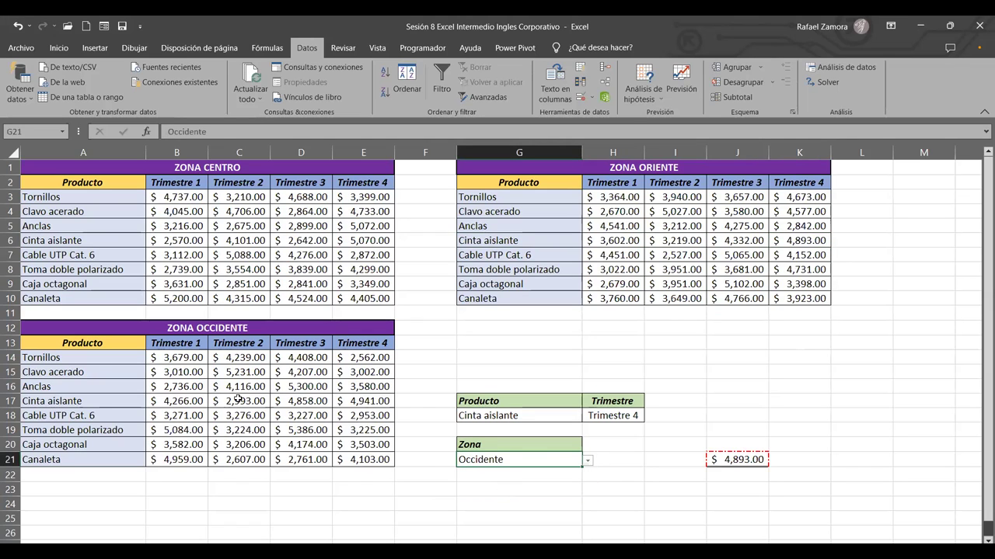
key(Right)
key(Right)
key(Right)
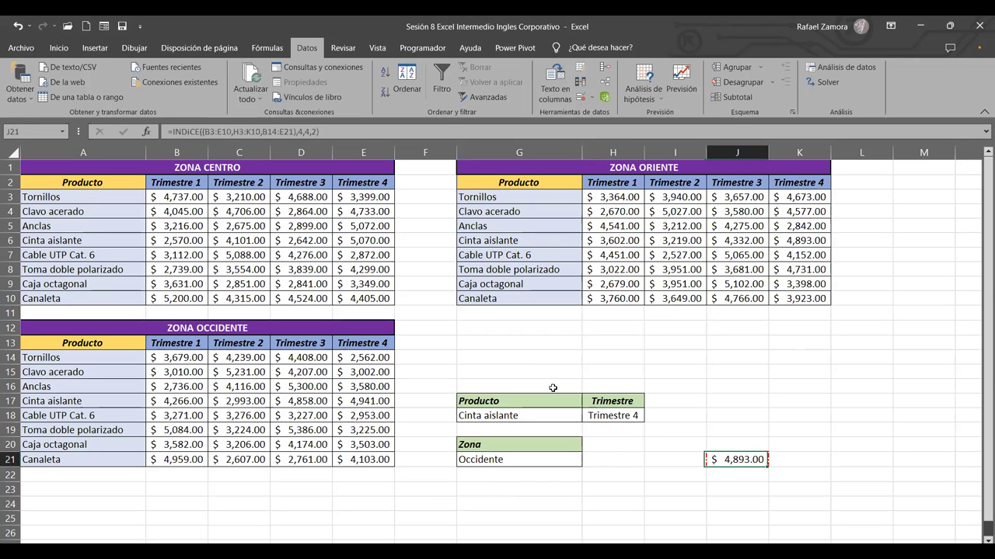
key(F2)
double_click(882, 459)
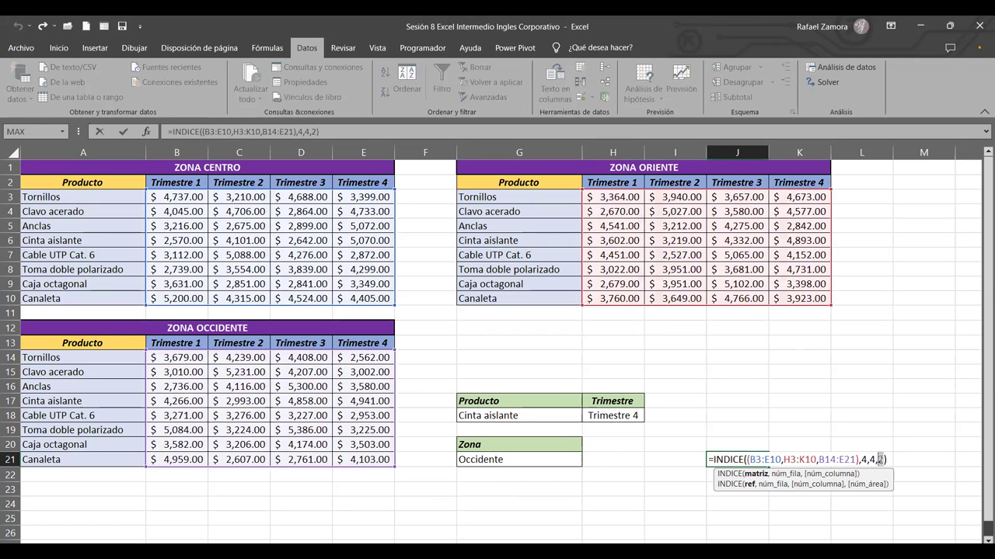
key(Return)
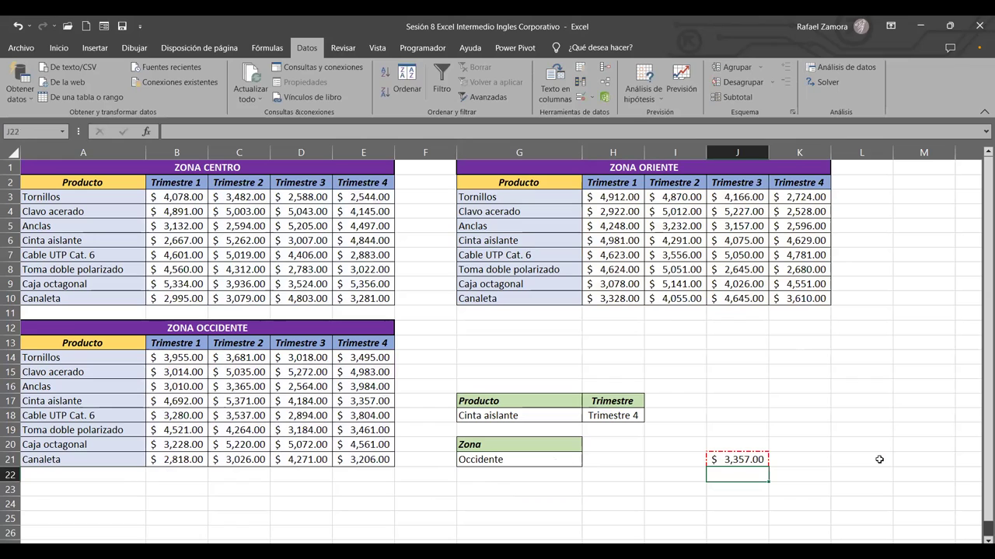
click(389, 401)
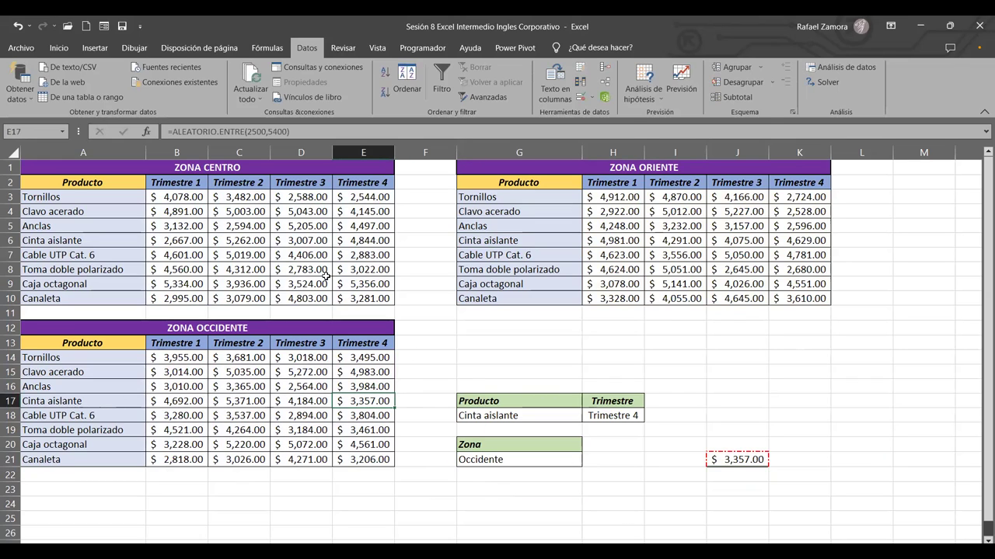
click(779, 375)
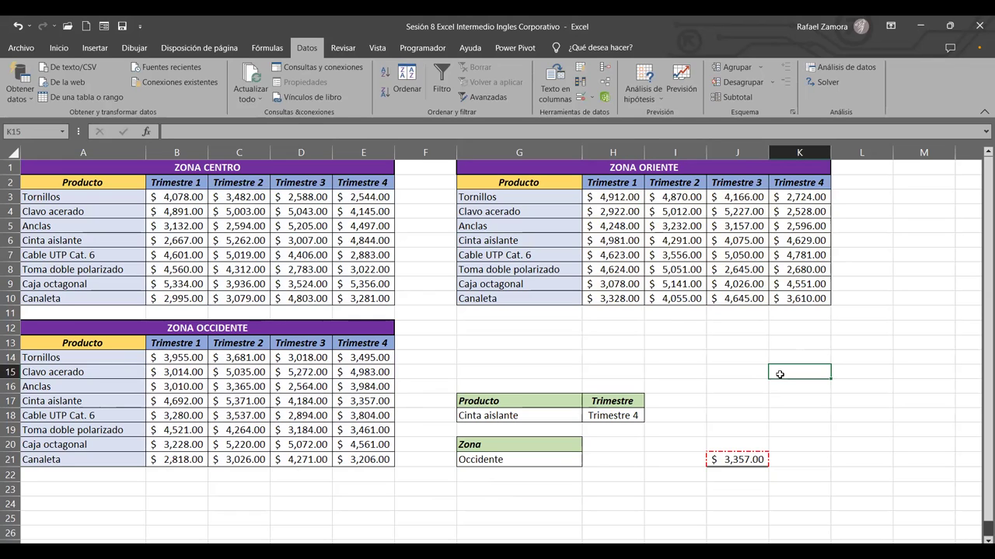
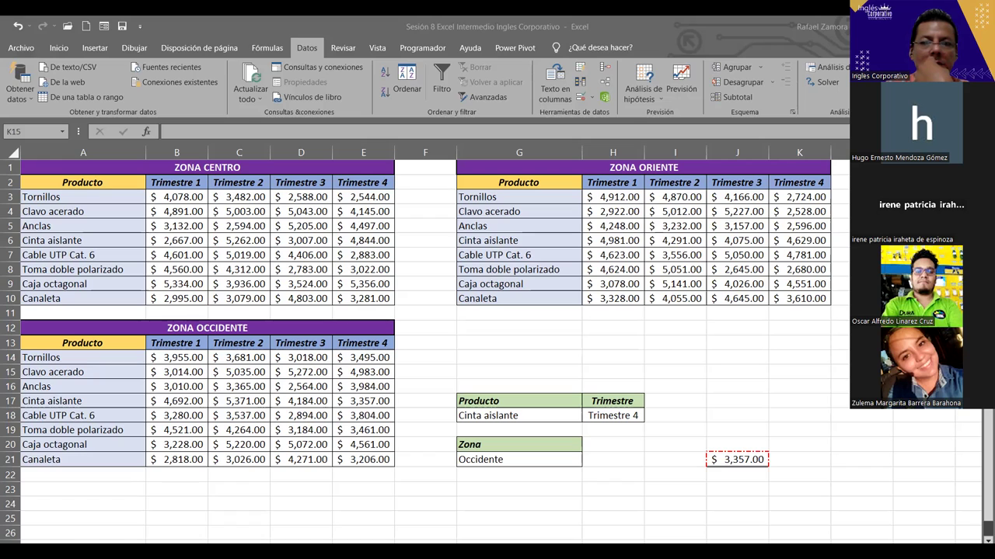
- Open J21's =INDICE((B3:E10,H3:K10,B14:E21),4,4,3) for editing to show its coloured ranges
click(612, 343)
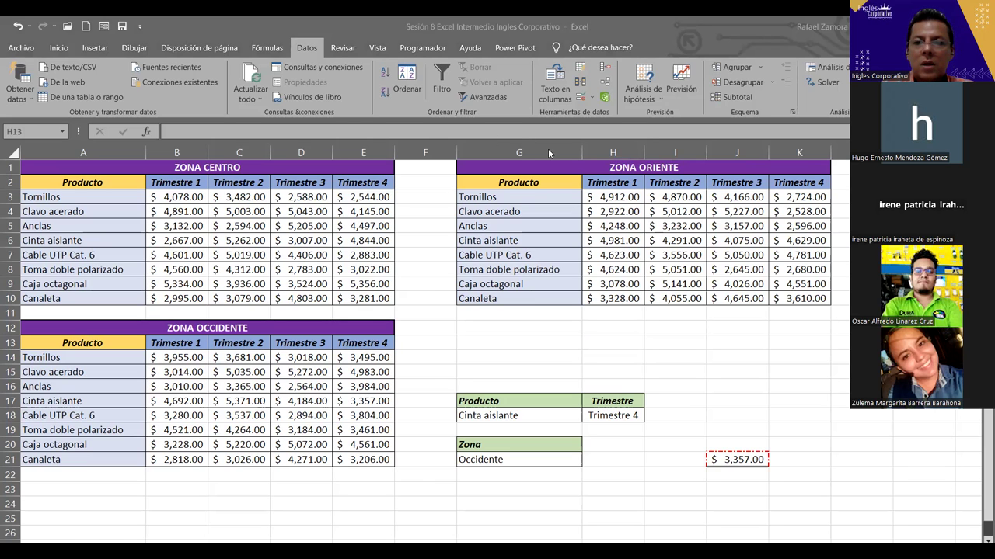
click(722, 462)
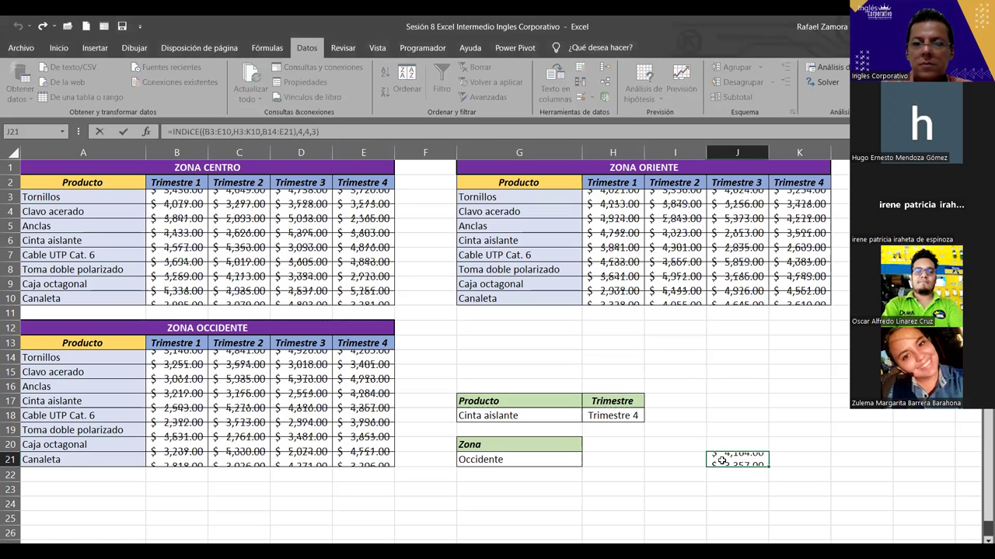
key(F2)
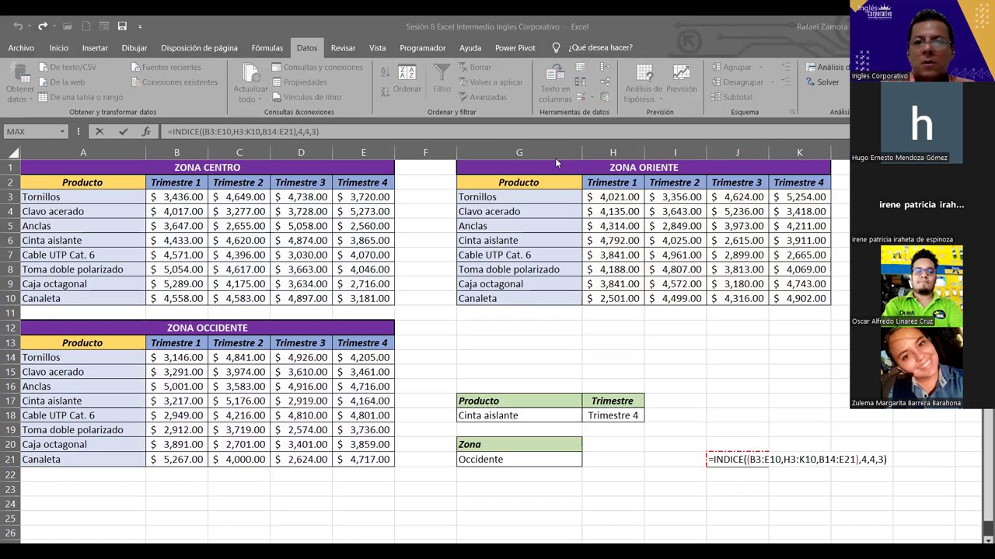
- Commit the J21 INDICE formula so it returns $4,164.00, then deselect
click(892, 459)
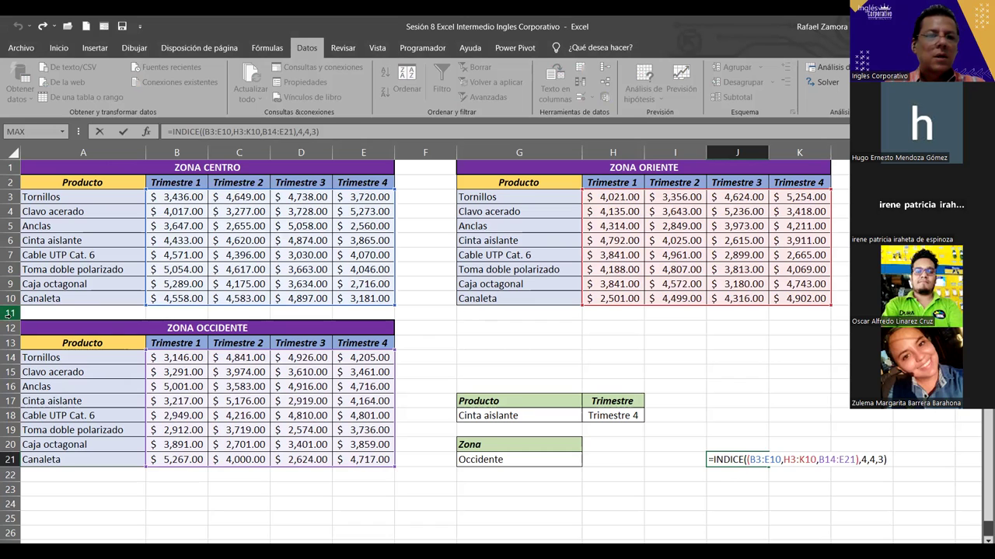
key(Return)
click(8, 327)
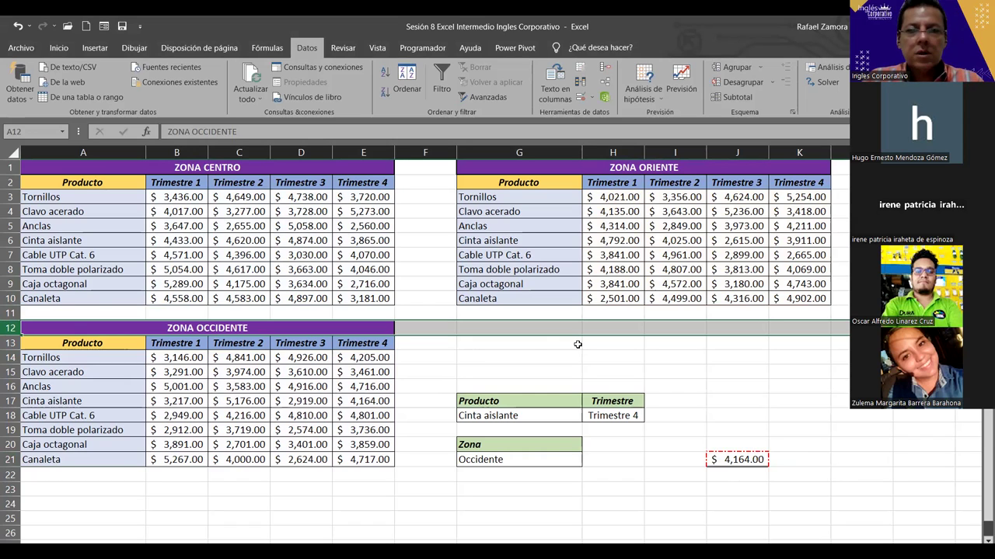
click(679, 368)
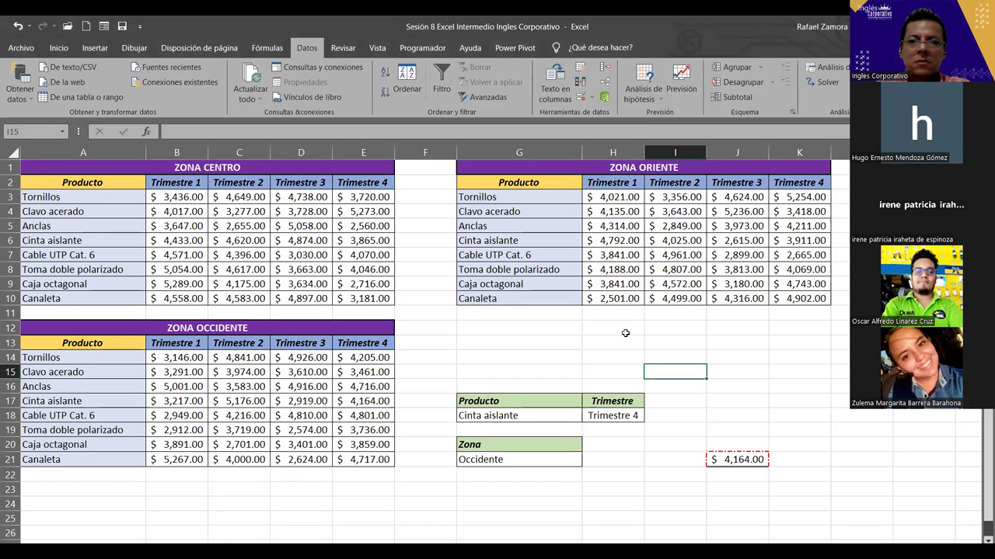
- Insert an orange outlined WordArt reading 'EN PRACTICA' and place it below the Occidente table
click(95, 48)
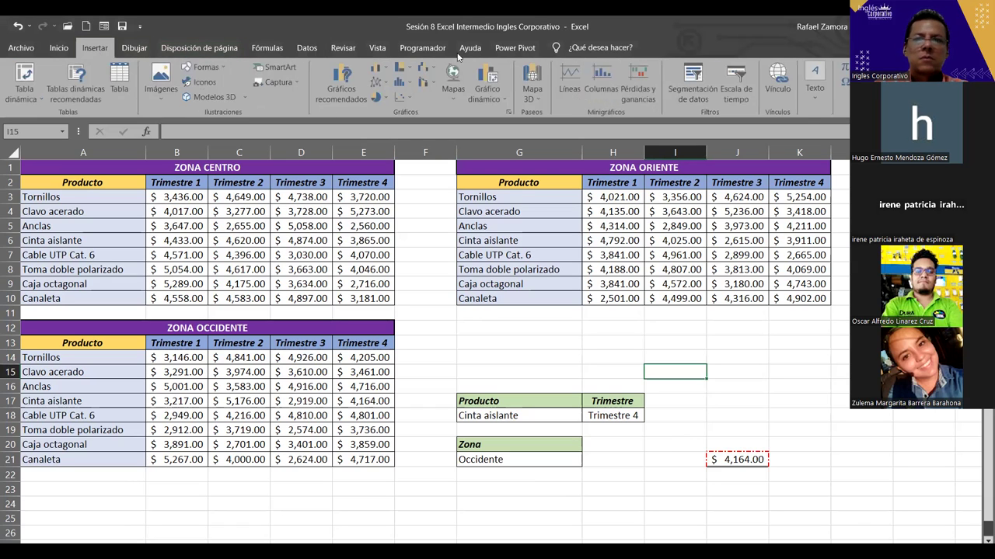
click(816, 77)
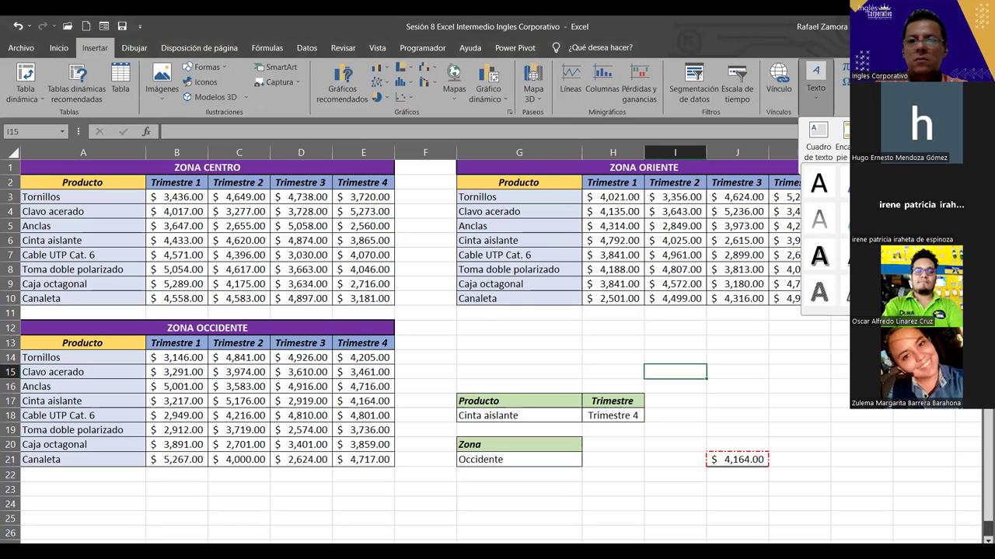
click(890, 256)
text(EN PRACTICA)
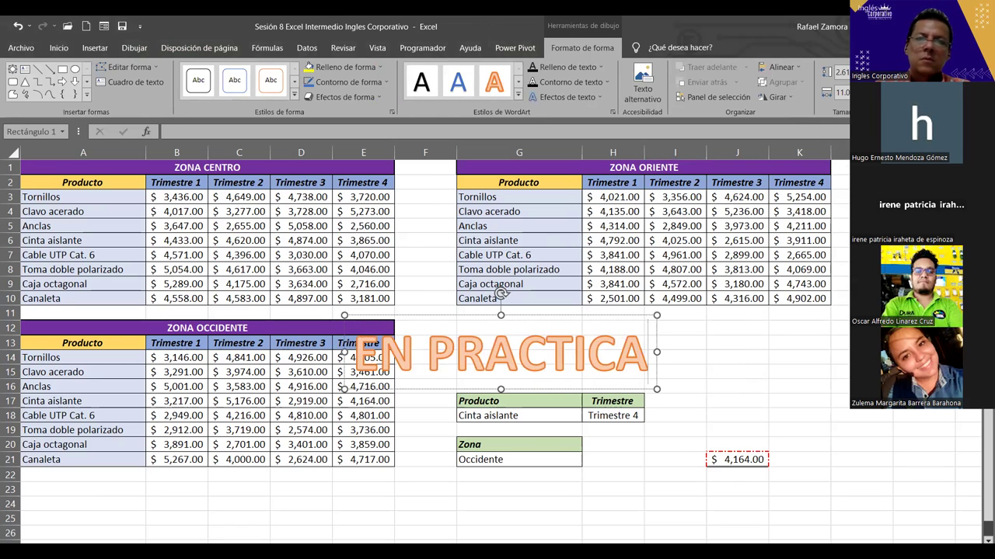
mouse_move(565, 346)
mouse_down()
mouse_move(459, 479)
mouse_move(367, 464)
mouse_move(414, 463)
mouse_up()
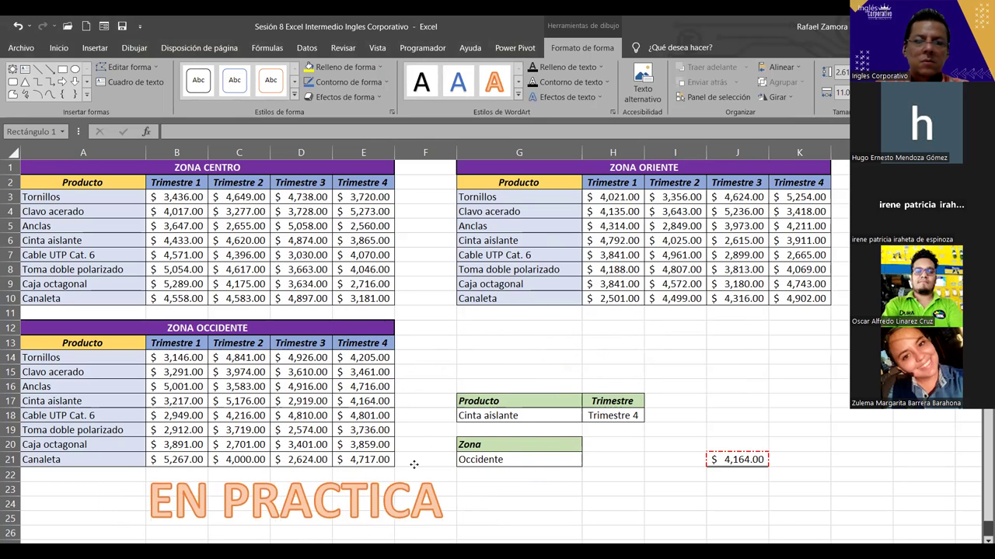
click(763, 347)
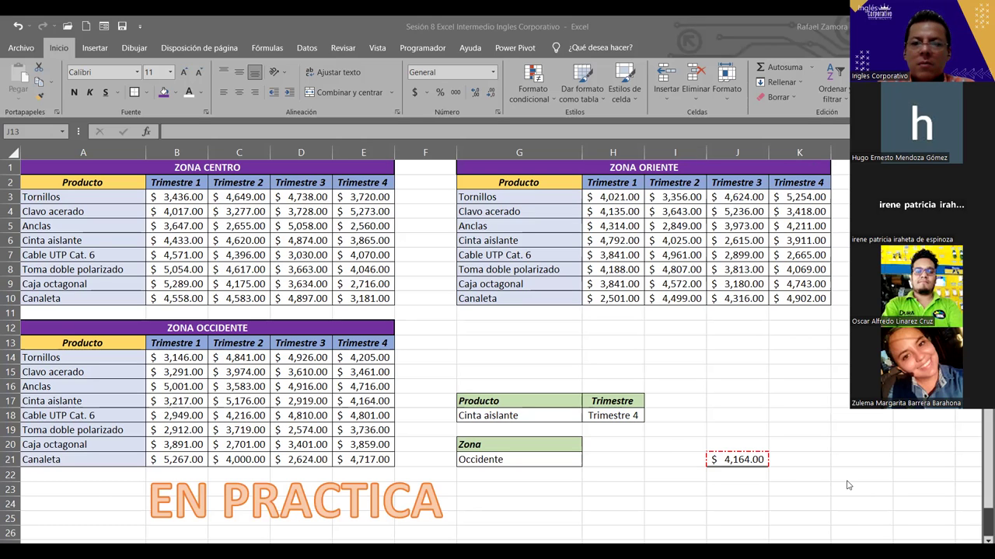
double_click(723, 459)
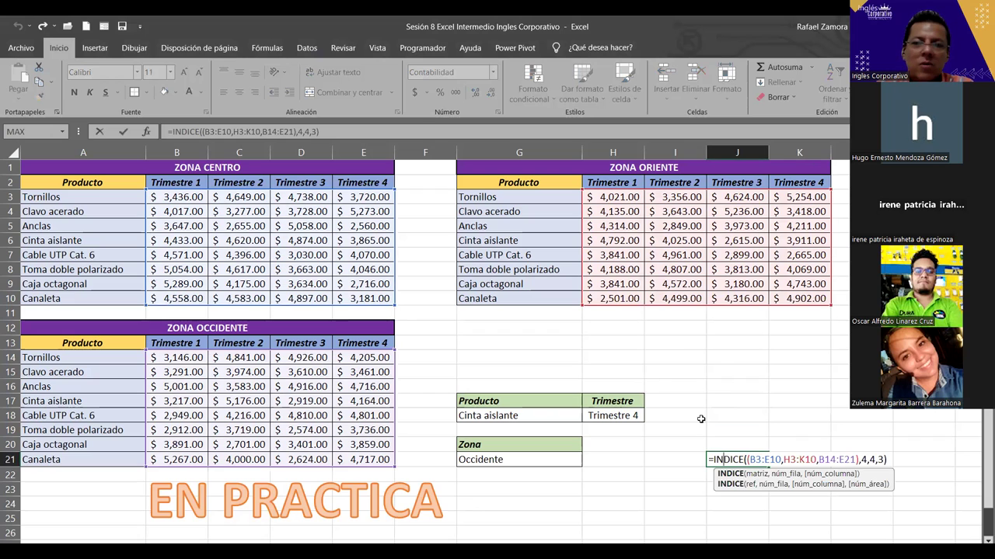
key(ctrl+Return)
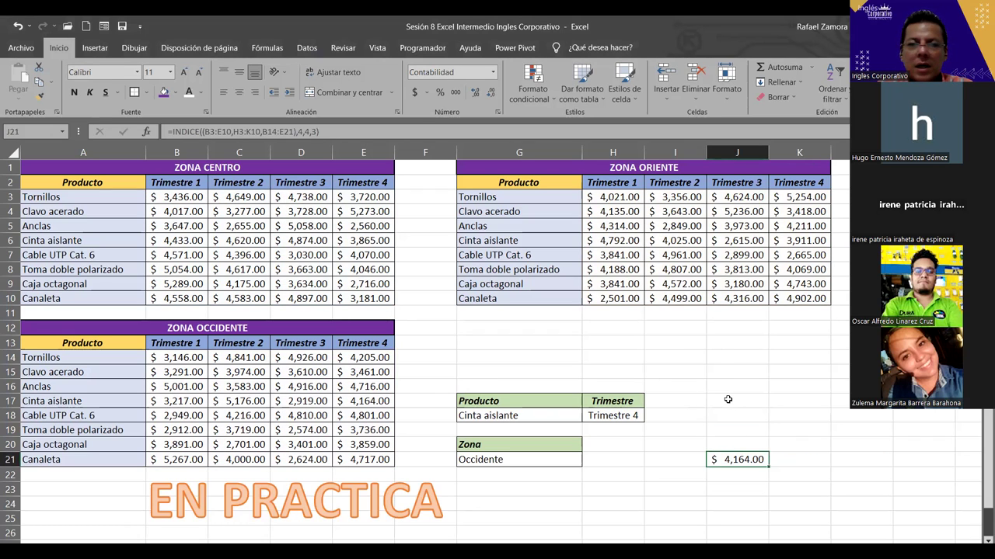
key(ctrl+c)
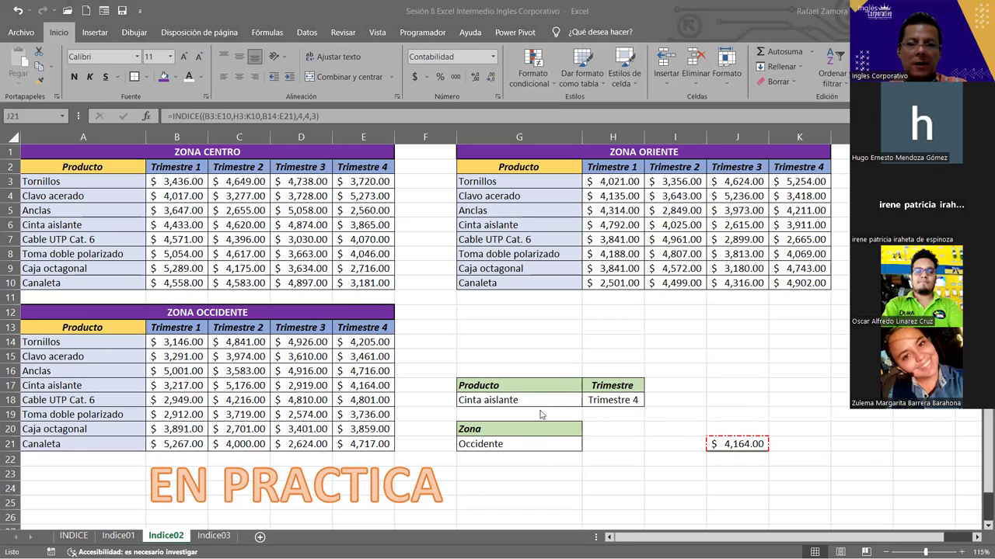
click(562, 412)
drag(564, 411, 610, 415)
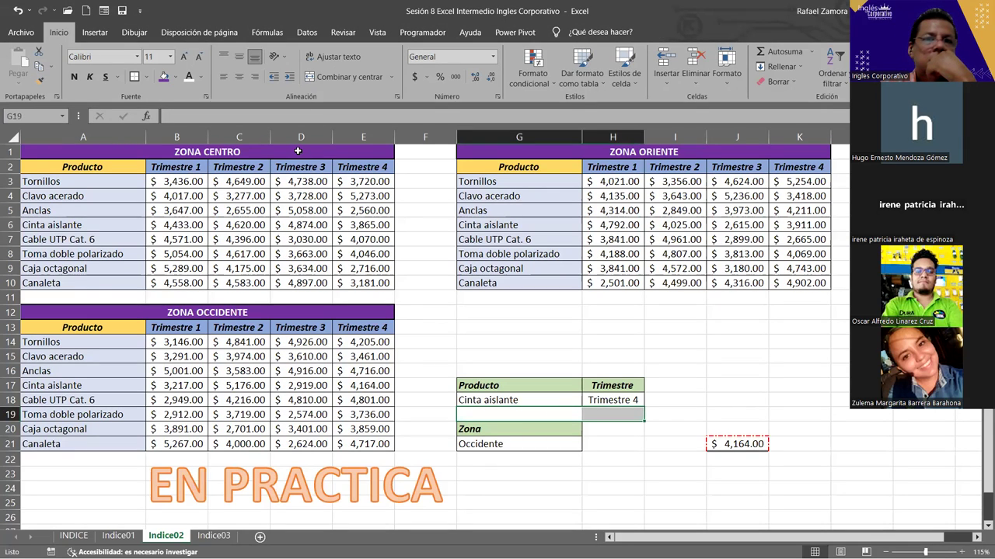
click(544, 459)
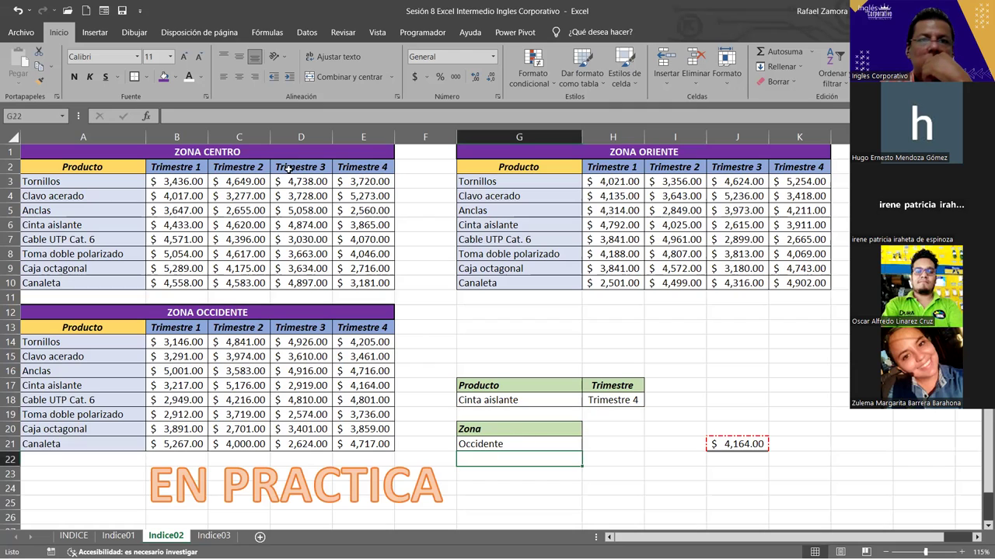
click(239, 76)
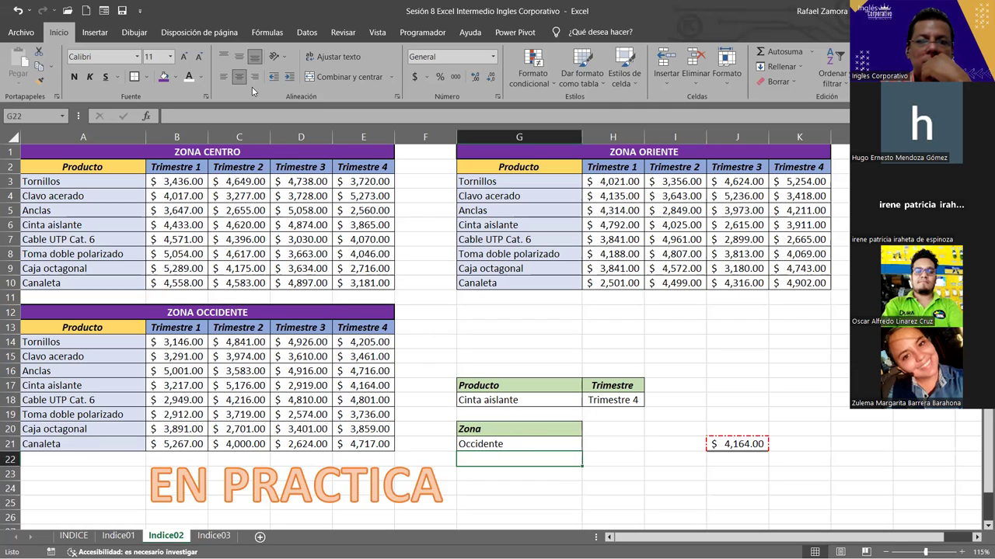
click(613, 414)
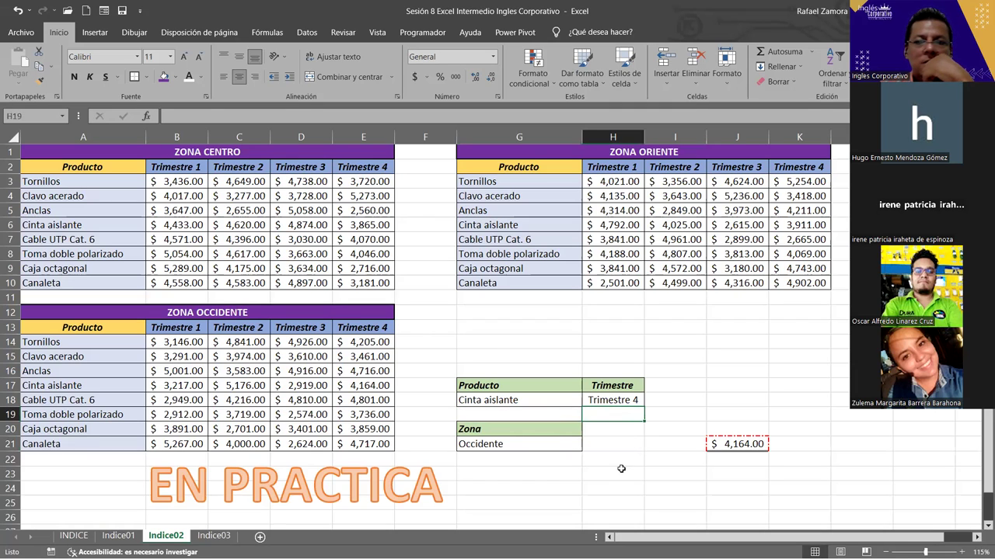
click(519, 461)
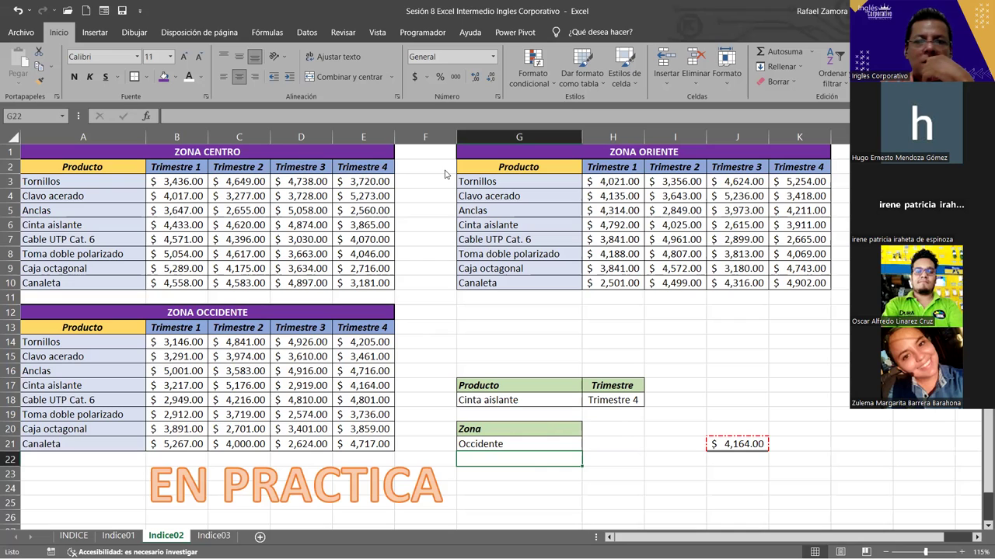
click(619, 412)
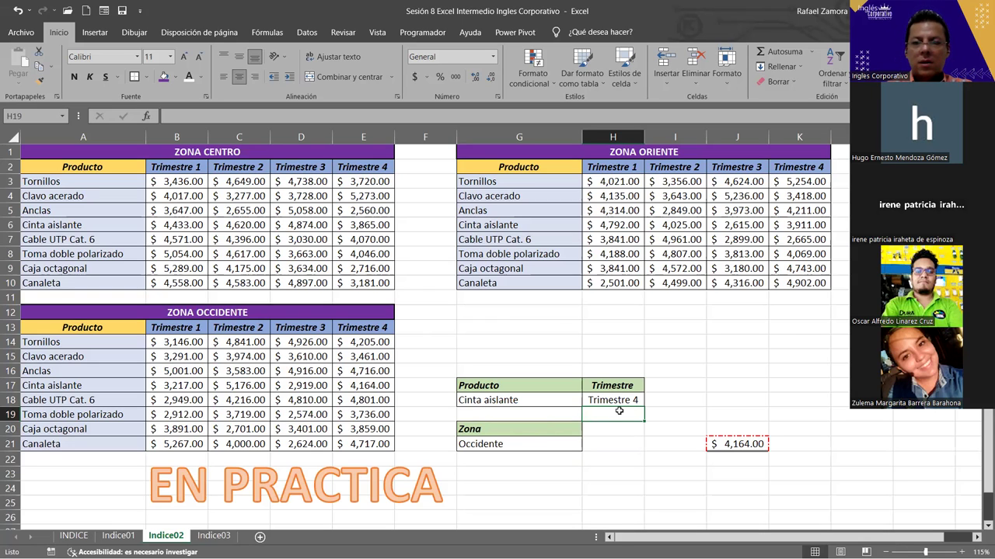
- Enter =SI(H18="Trimestre 1",1,SI(H18="Trimestre 2",2,SI(H18="Trimestre 3",3,4))) in H19
double_click(619, 411)
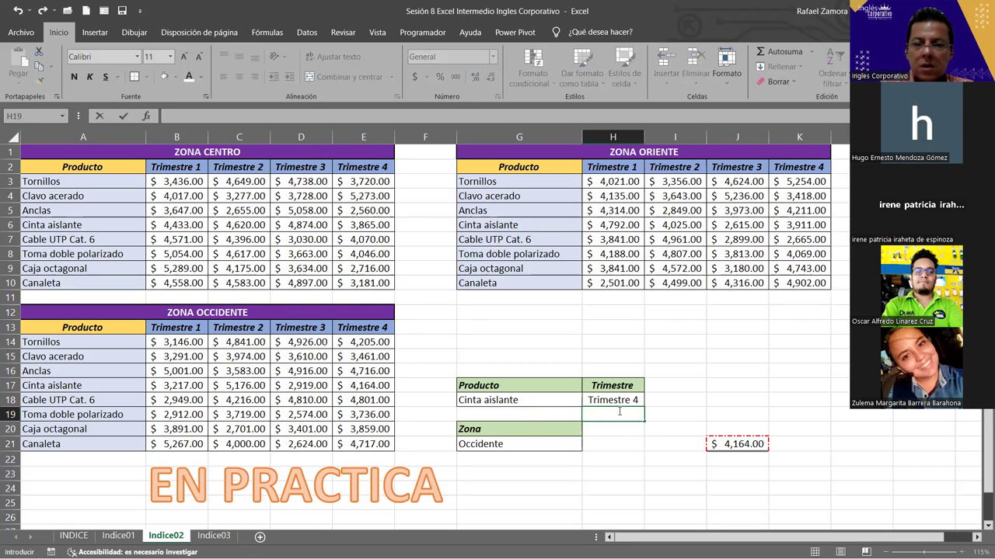
text(=)
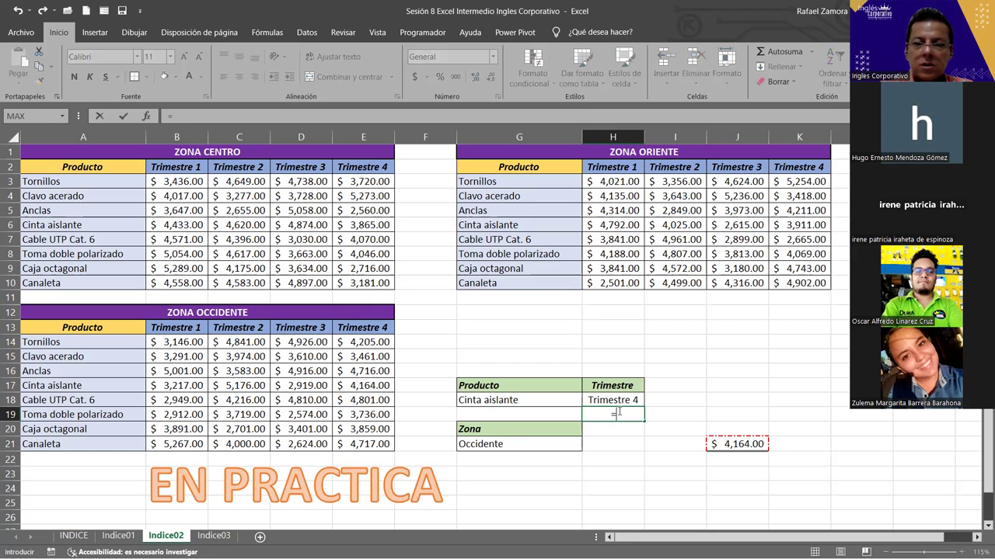
text(SI()
click(619, 400)
text(="tRIMESTRE)
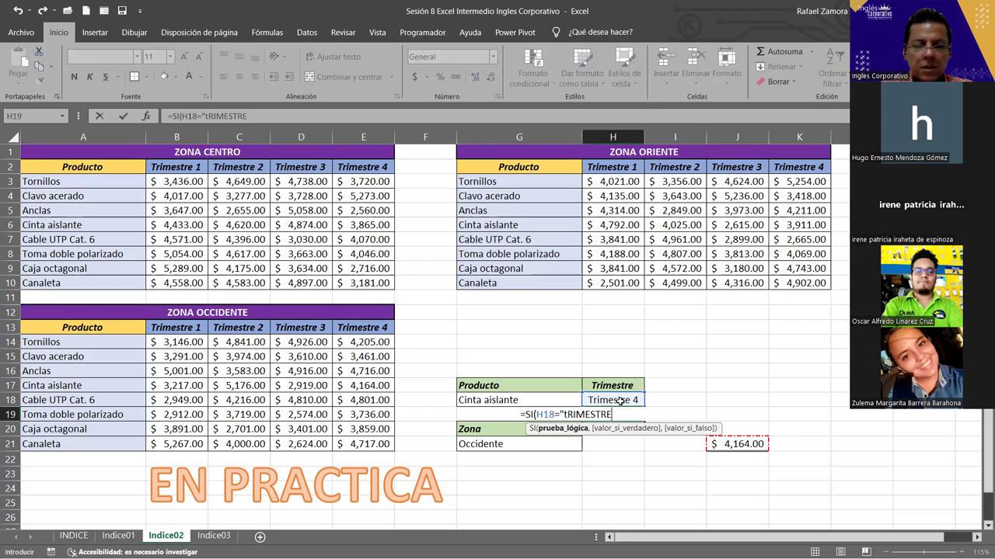
text( 1",)
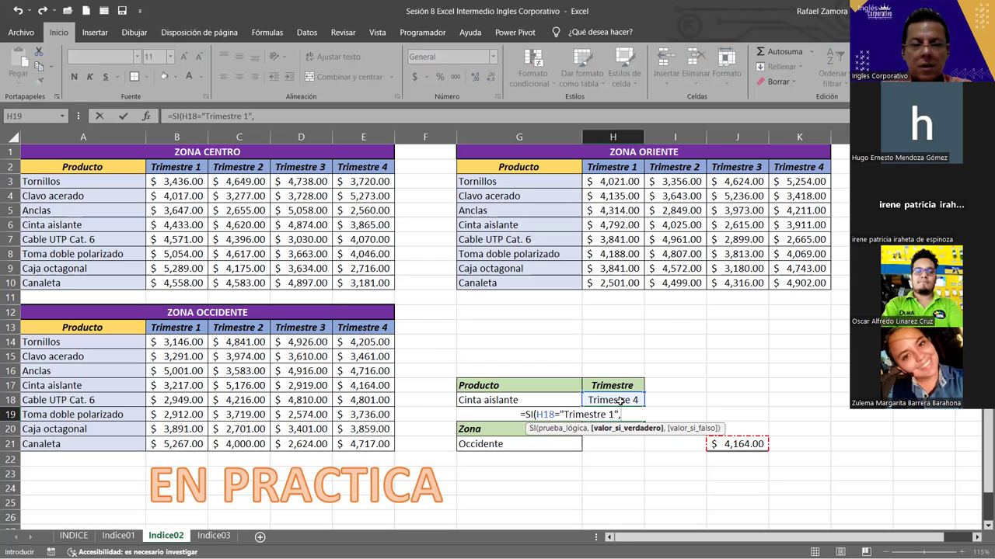
text(1)
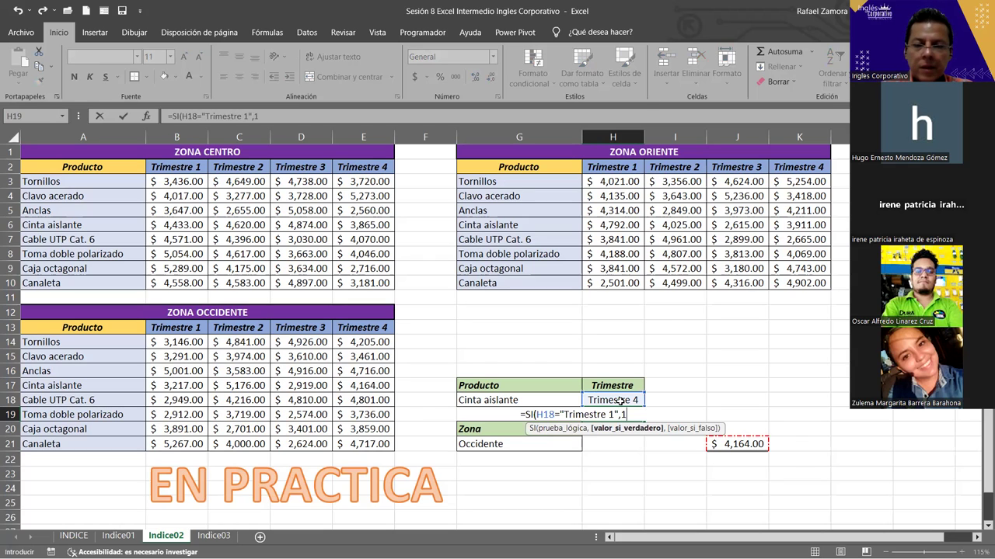
text(,)
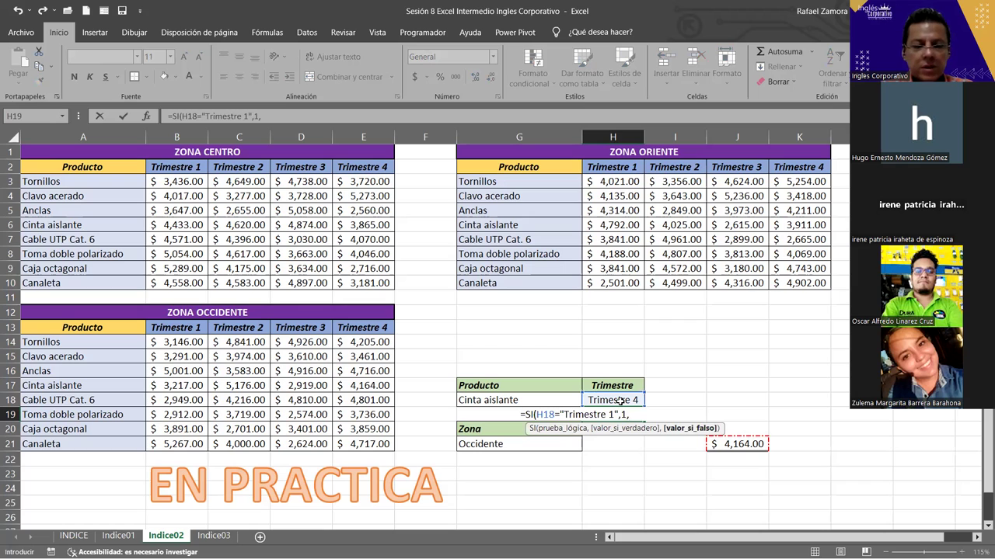
text(si)
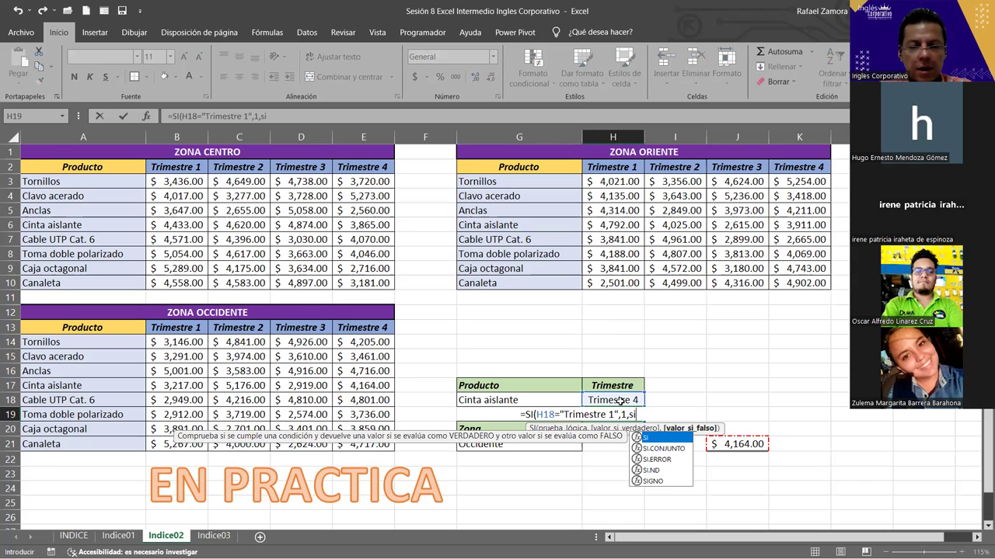
key(Tab)
click(619, 400)
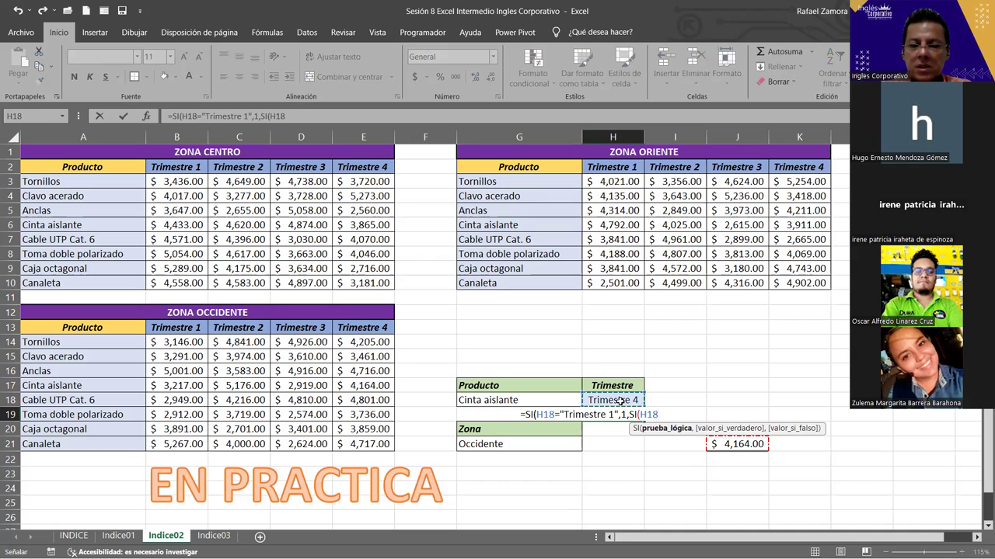
text(="Trimes)
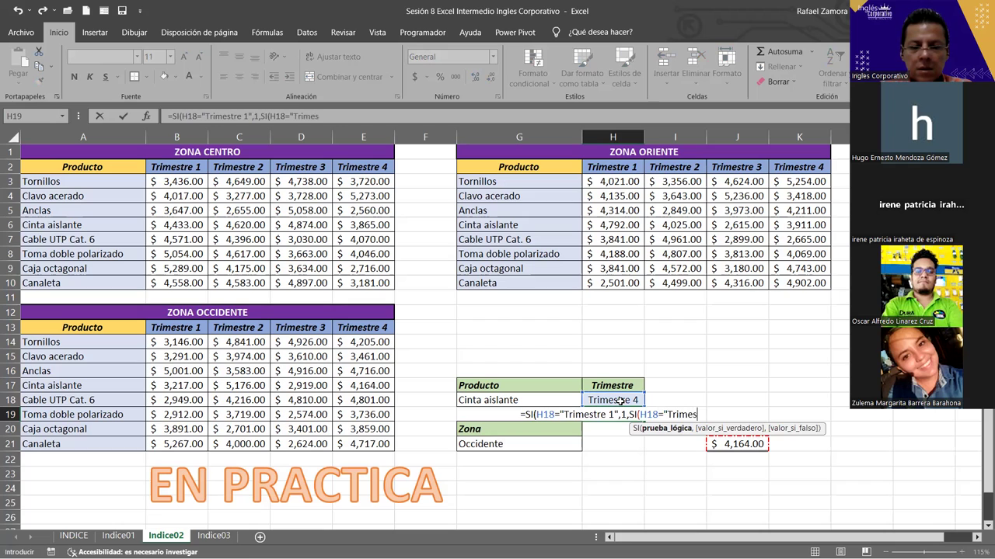
text(tre 2",)
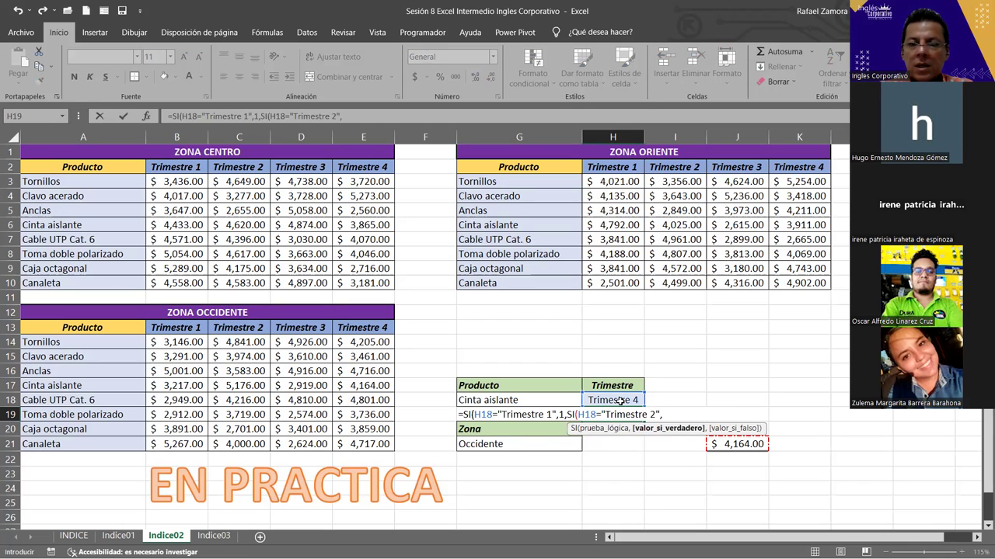
text(2,)
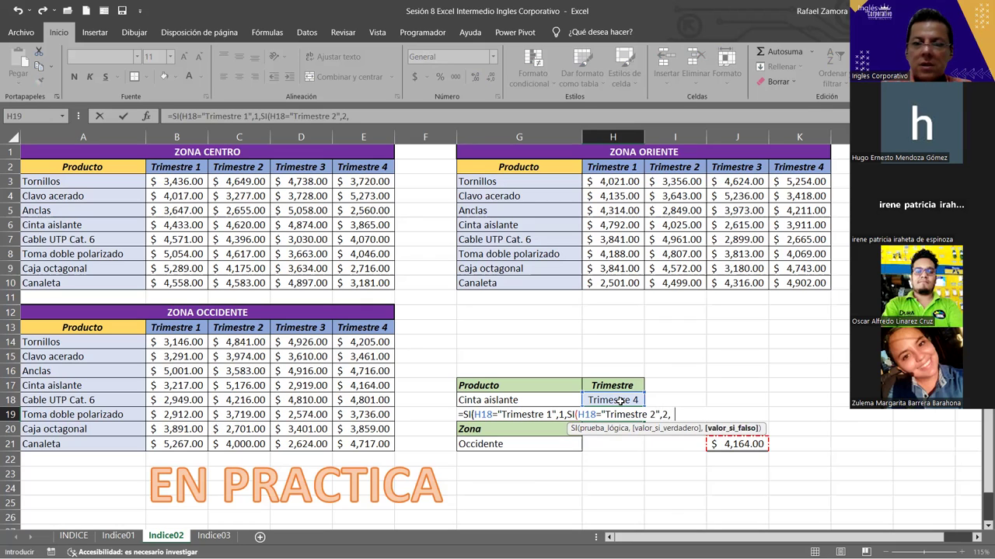
text( SI()
click(619, 401)
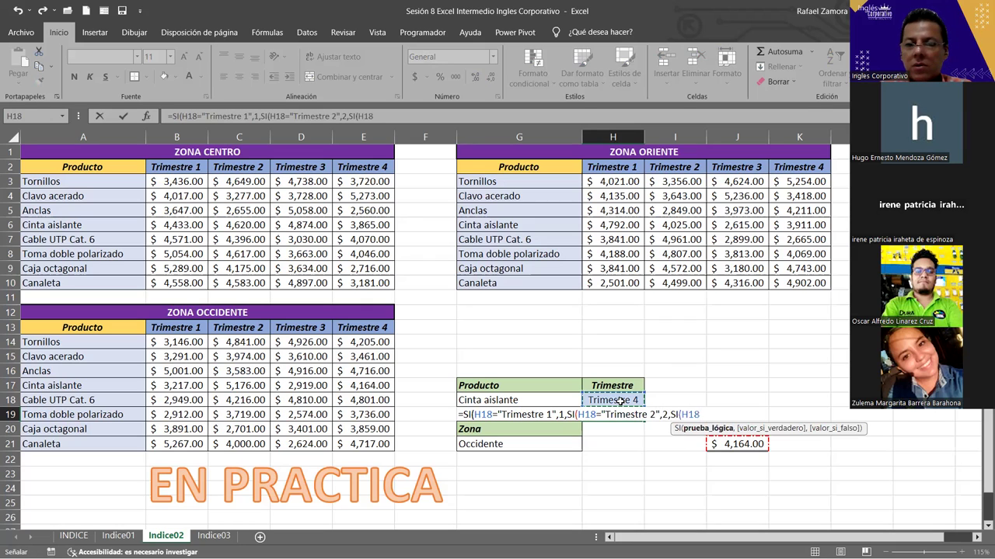
text(=)
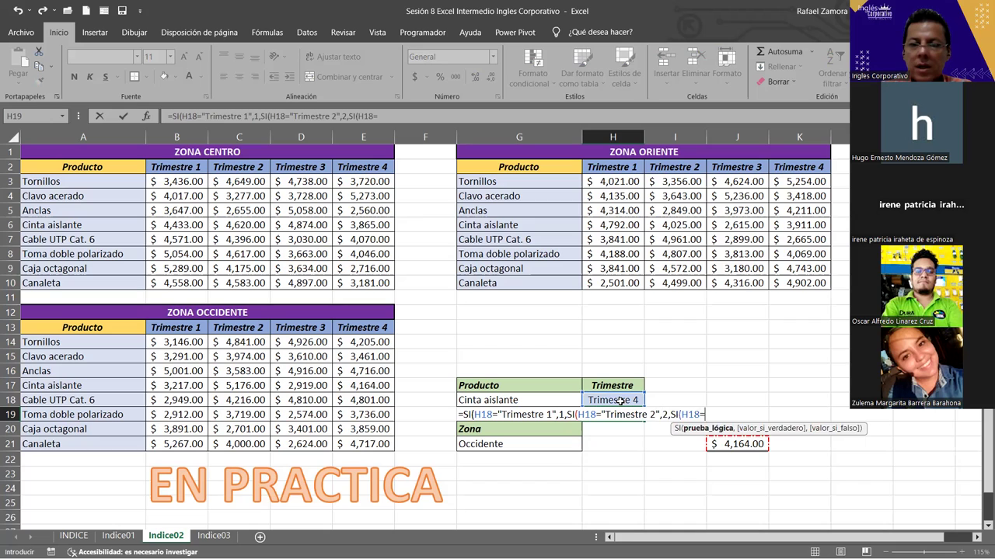
text("Trimestre)
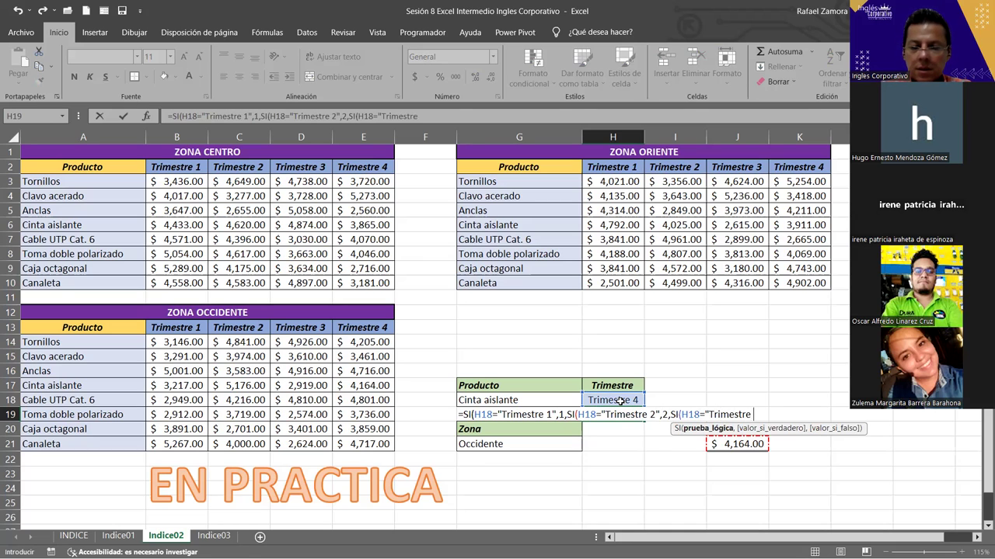
text( 3",)
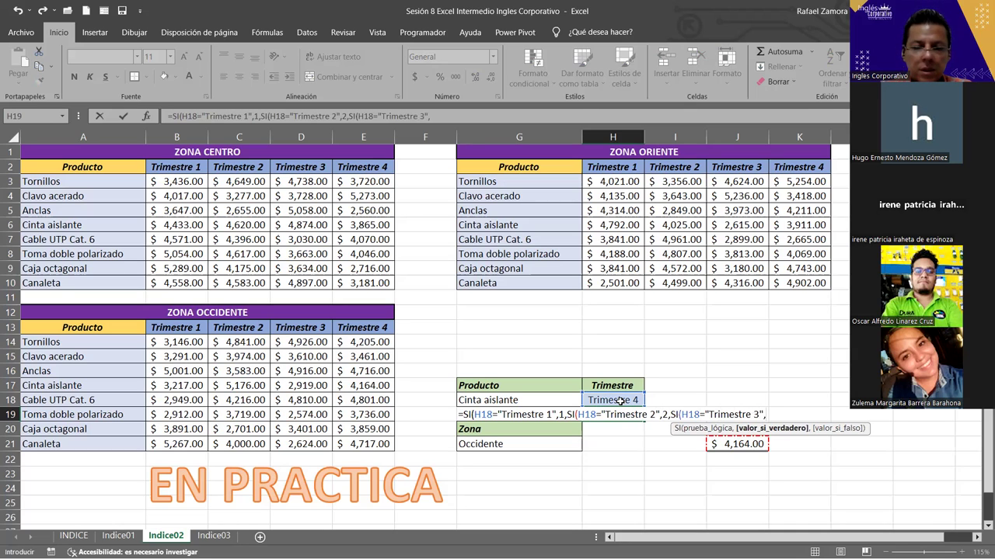
text(3)
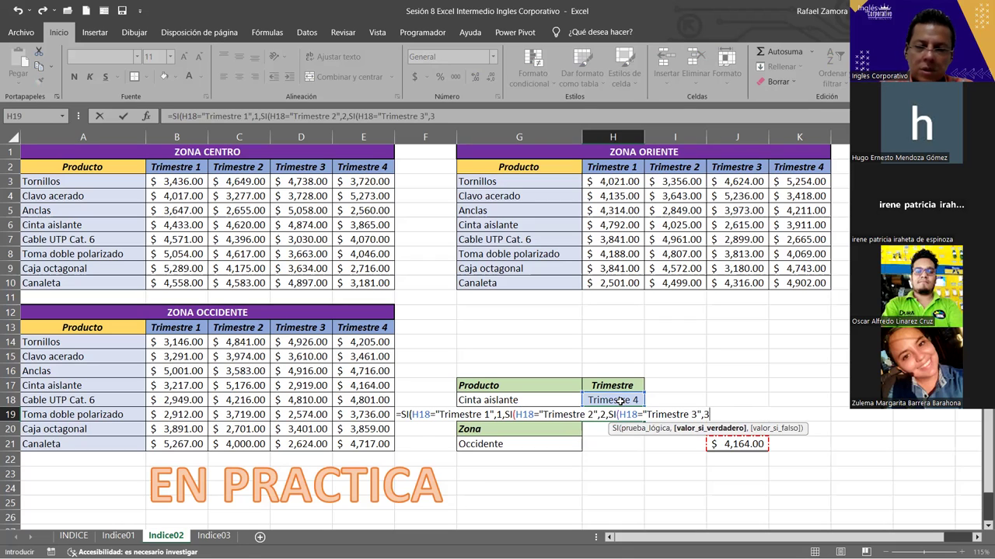
text(,4)
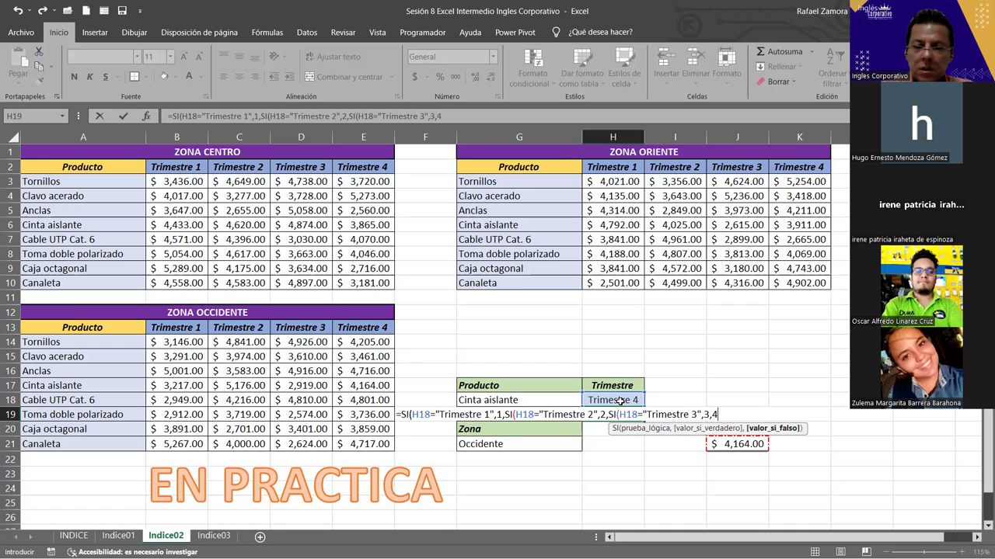
text()))
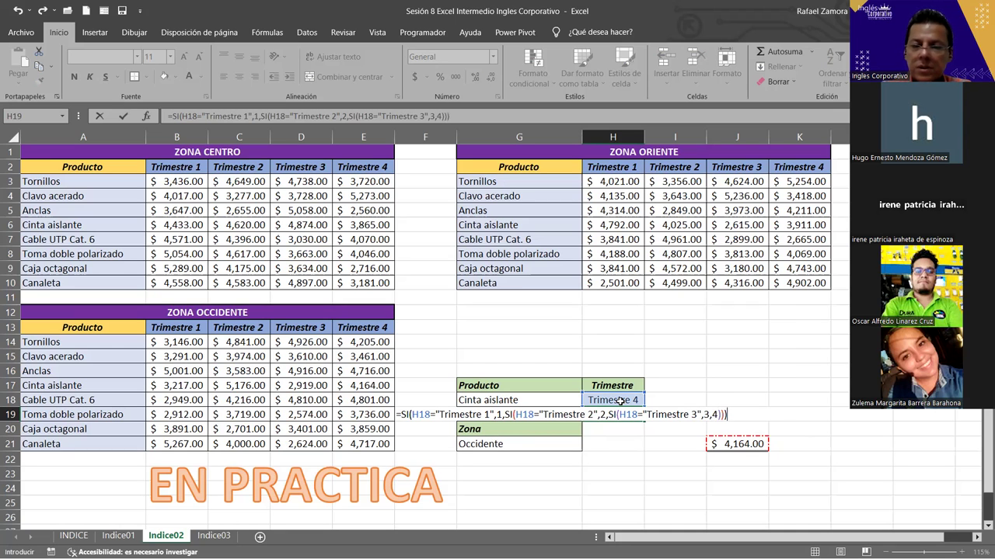
key(Return)
key(Up)
click(620, 401)
click(650, 401)
click(579, 413)
click(649, 401)
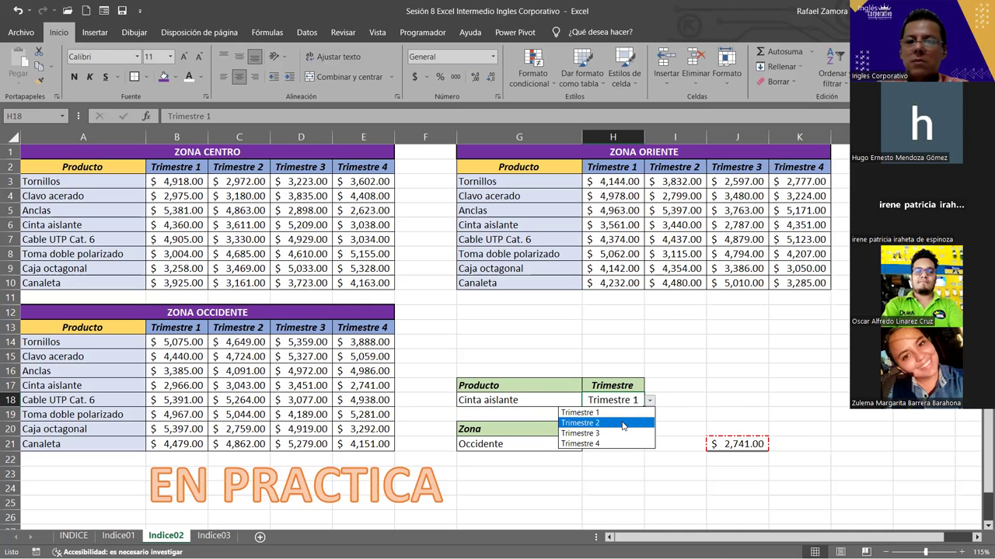
click(628, 422)
click(650, 401)
click(623, 433)
click(649, 401)
click(614, 444)
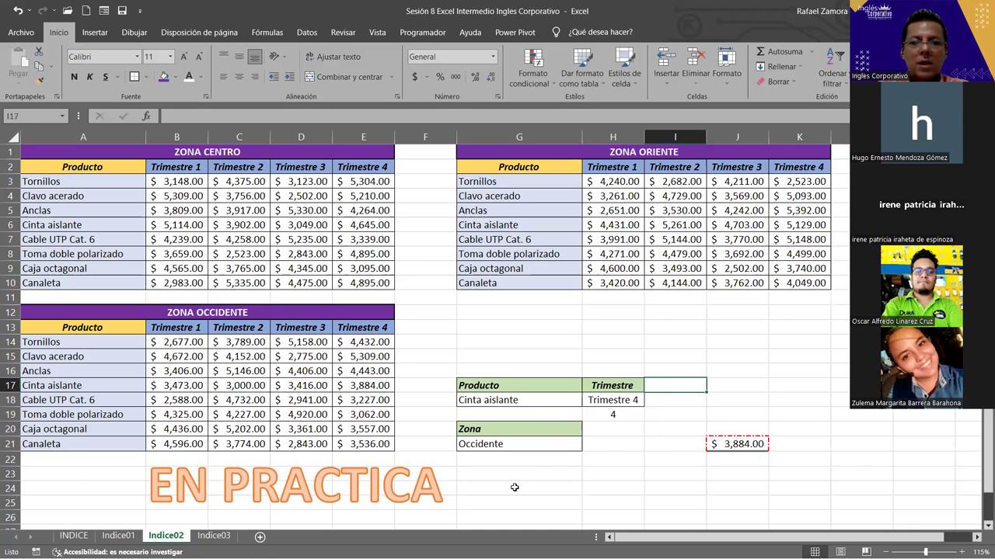
click(536, 465)
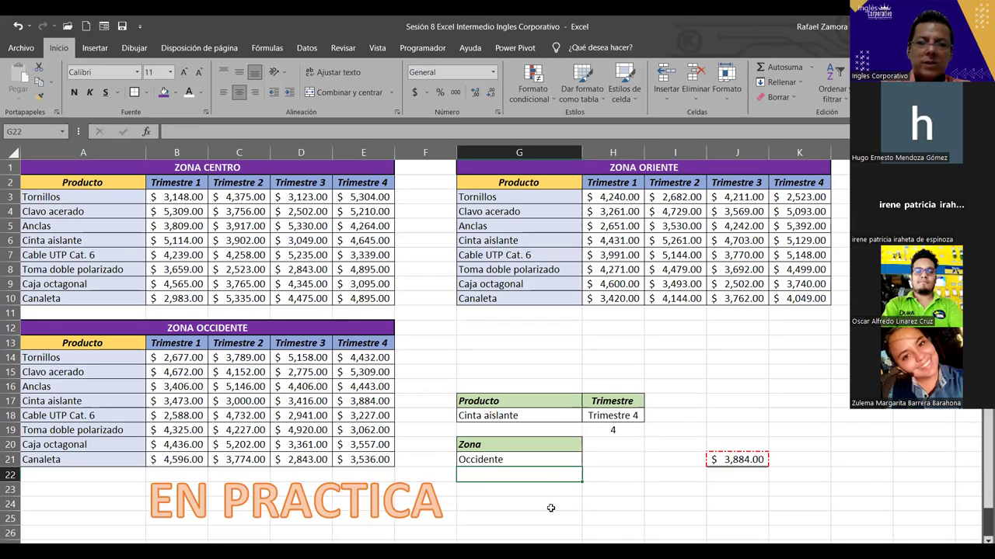
- Type =SI(G21="Centro",1,SI(G21="Occidente",2,3)) into G22
text(=)
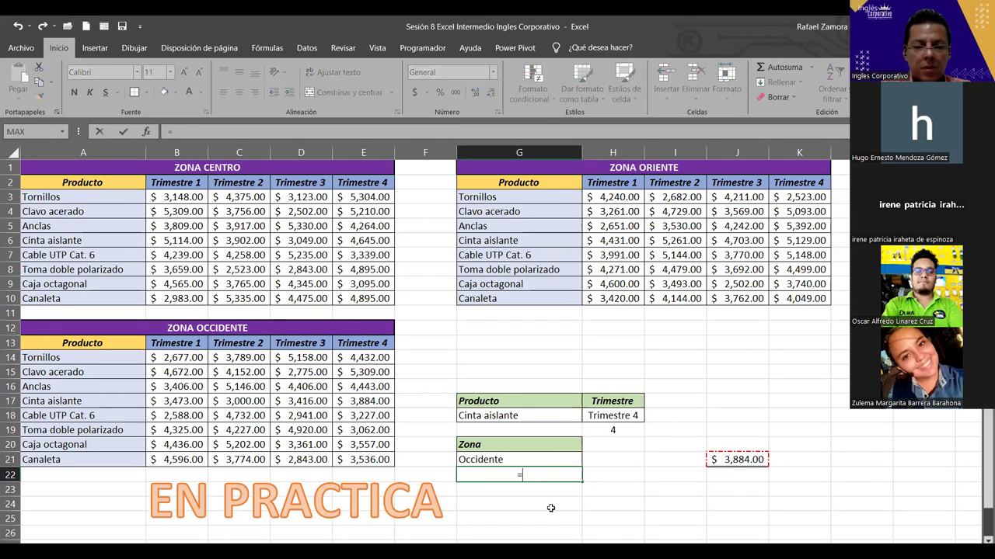
text(si)
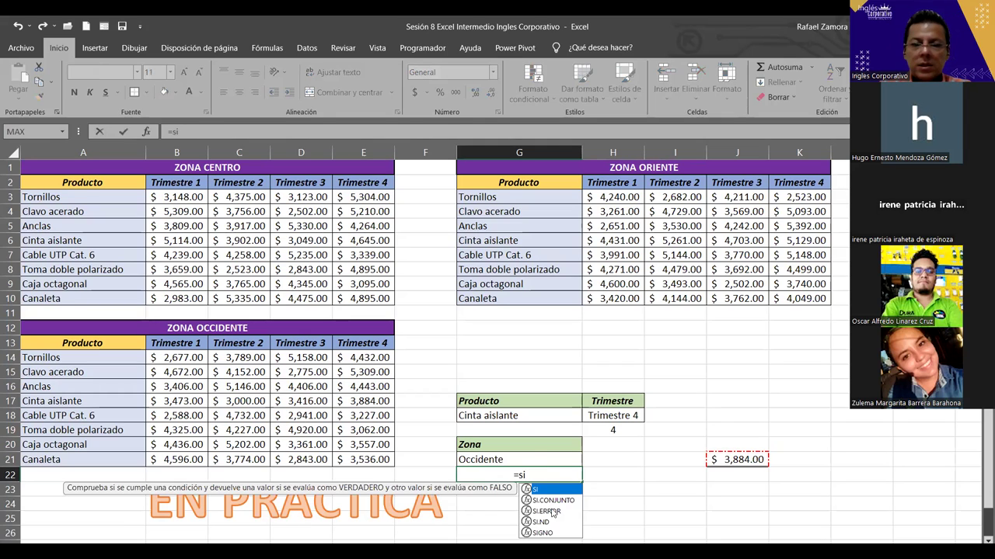
key(Tab)
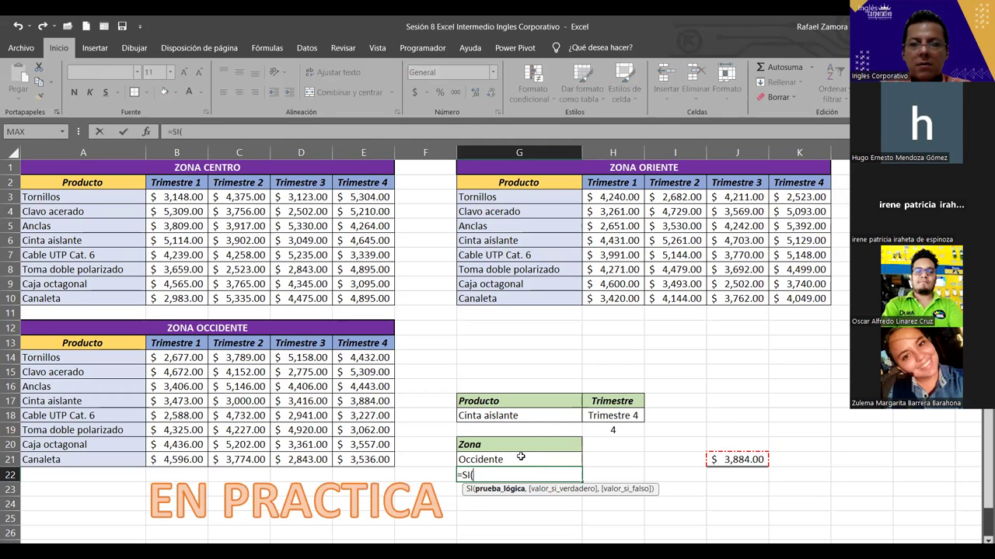
click(514, 459)
text(=)
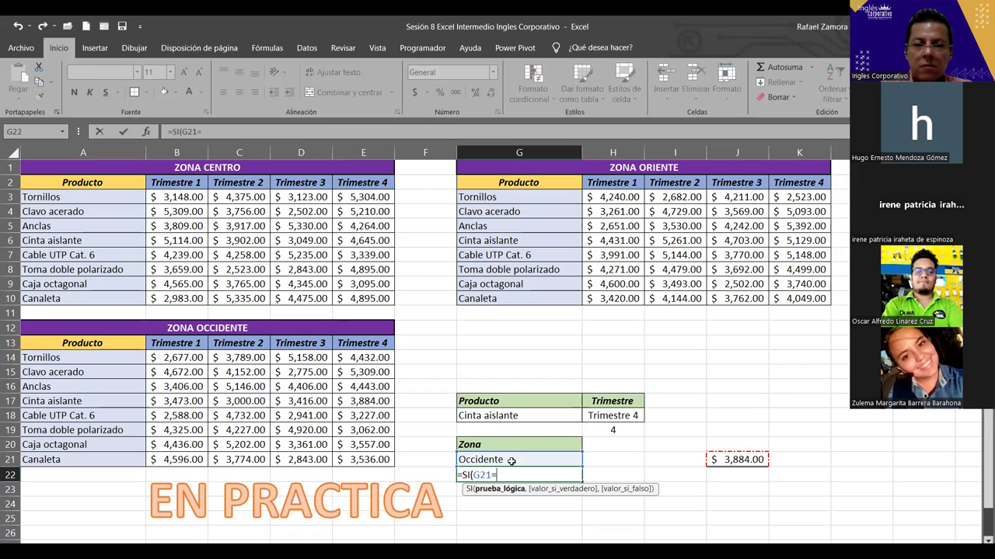
text("Centro)
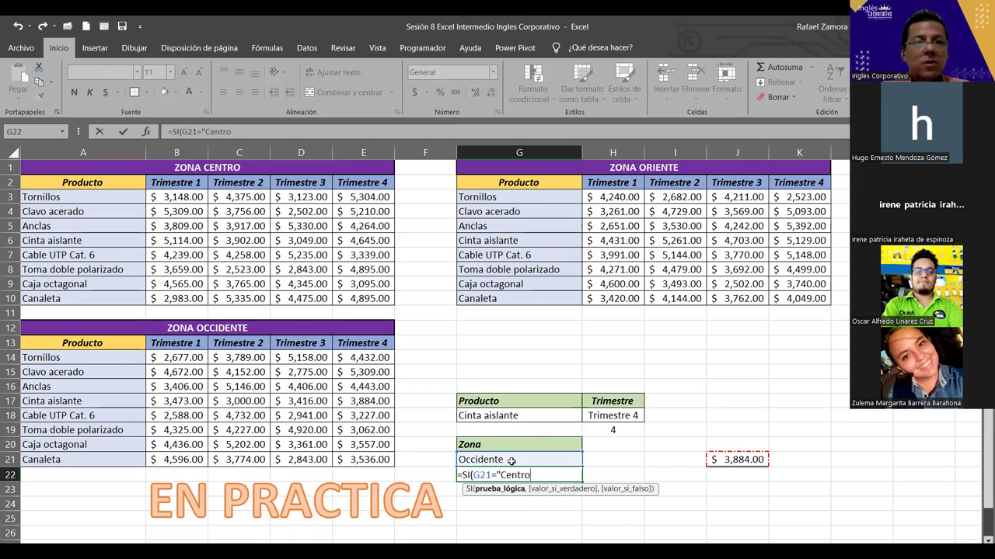
text(")
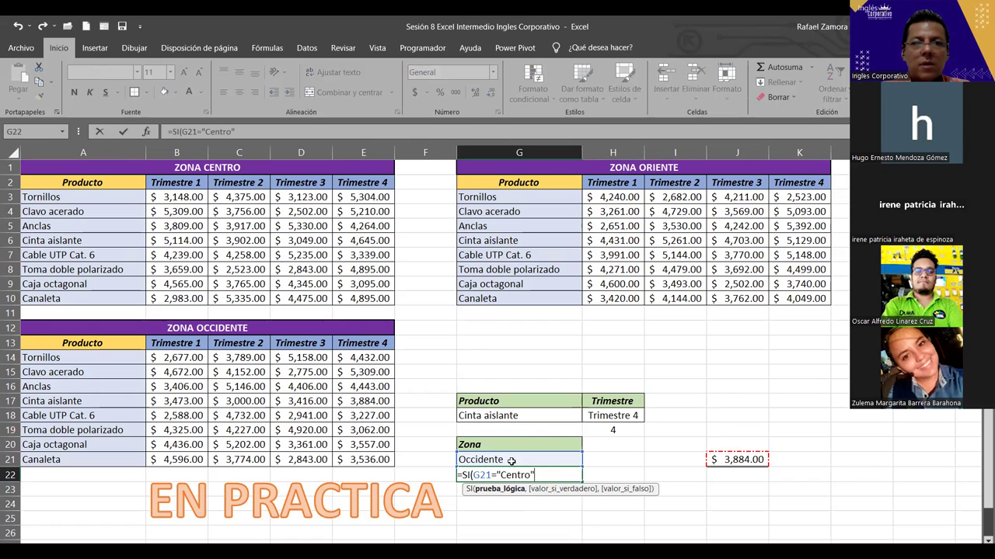
text(,)
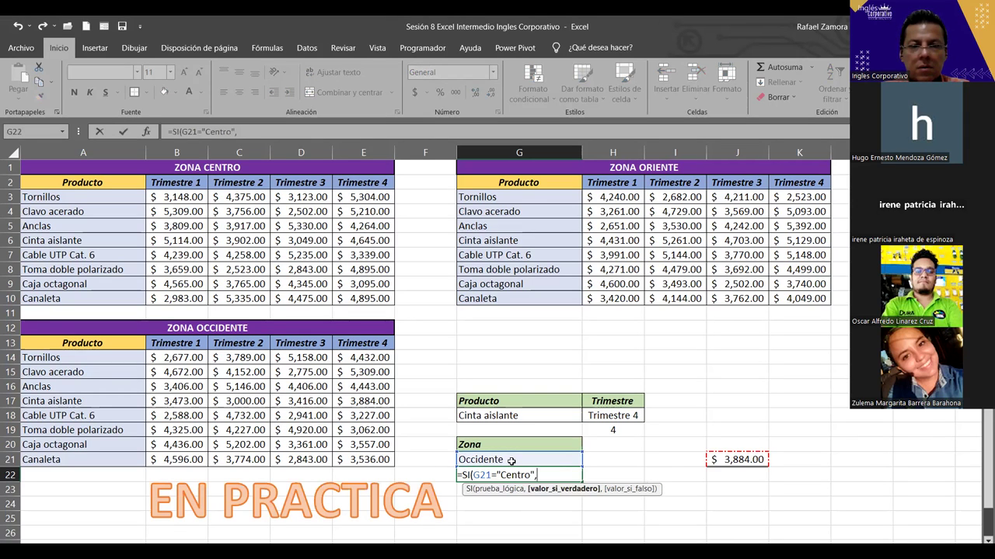
text(1,)
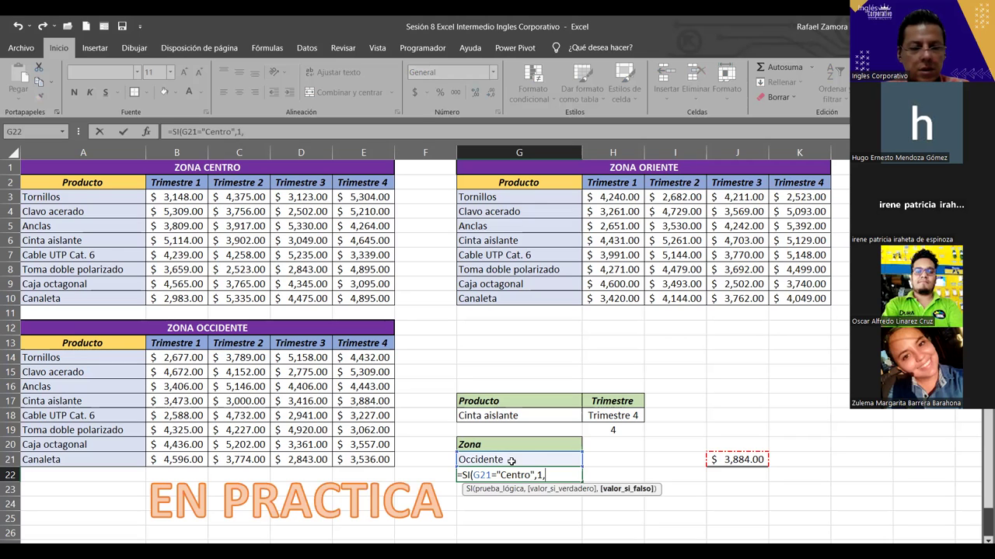
text(SI()
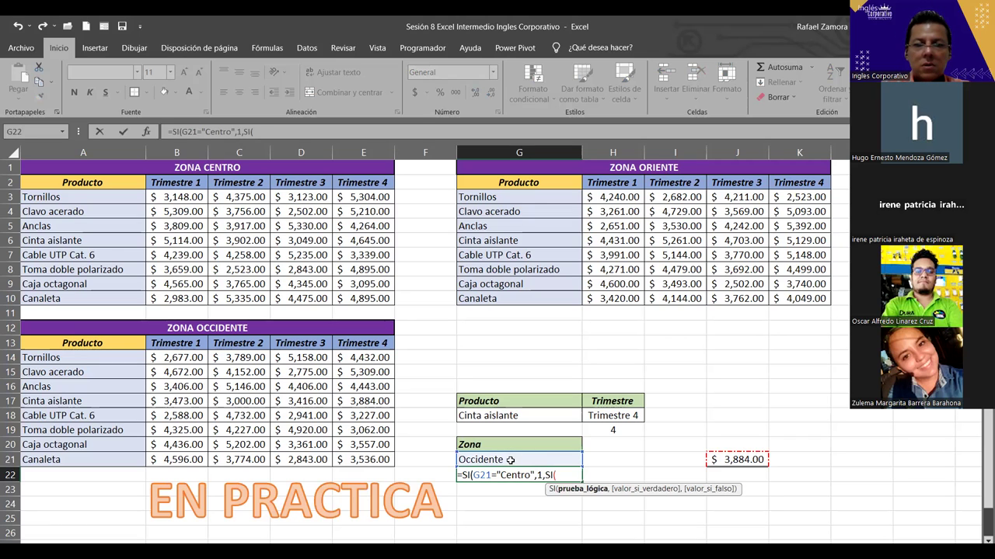
click(511, 461)
text(=)
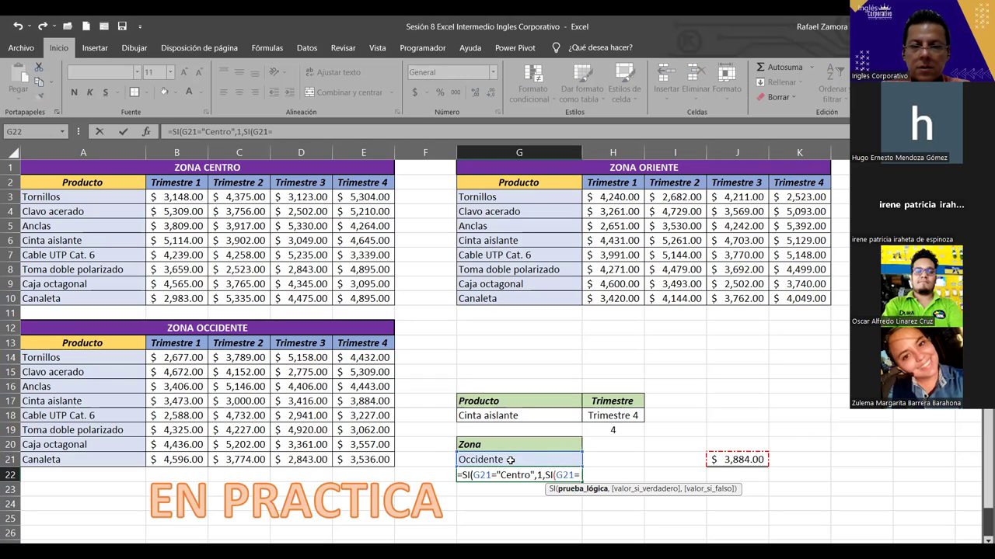
text("Occidente)
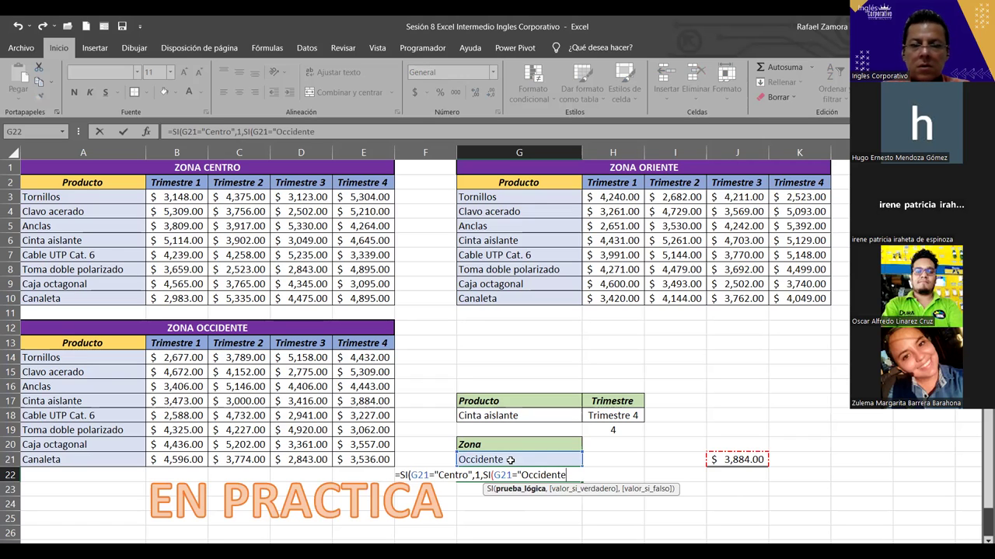
text(",)
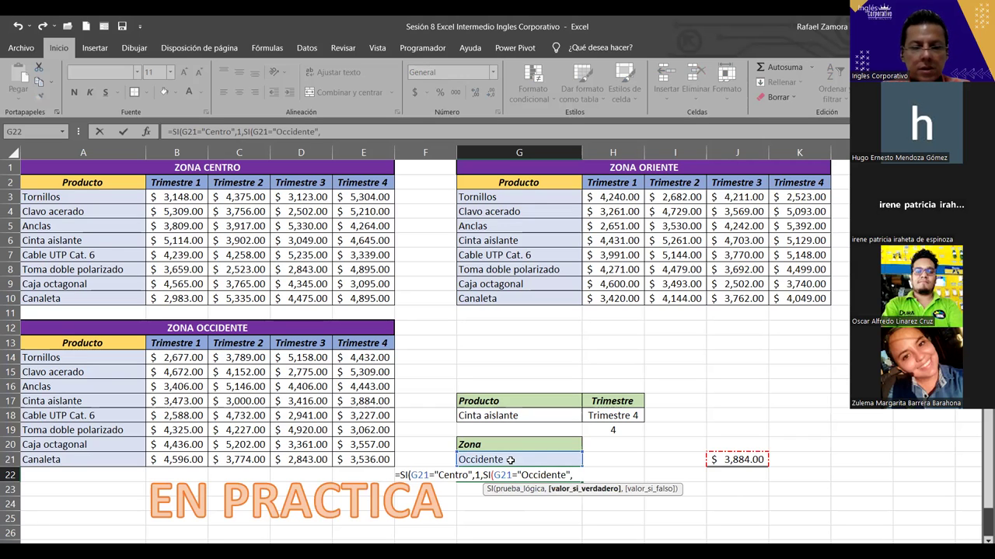
text(2,)
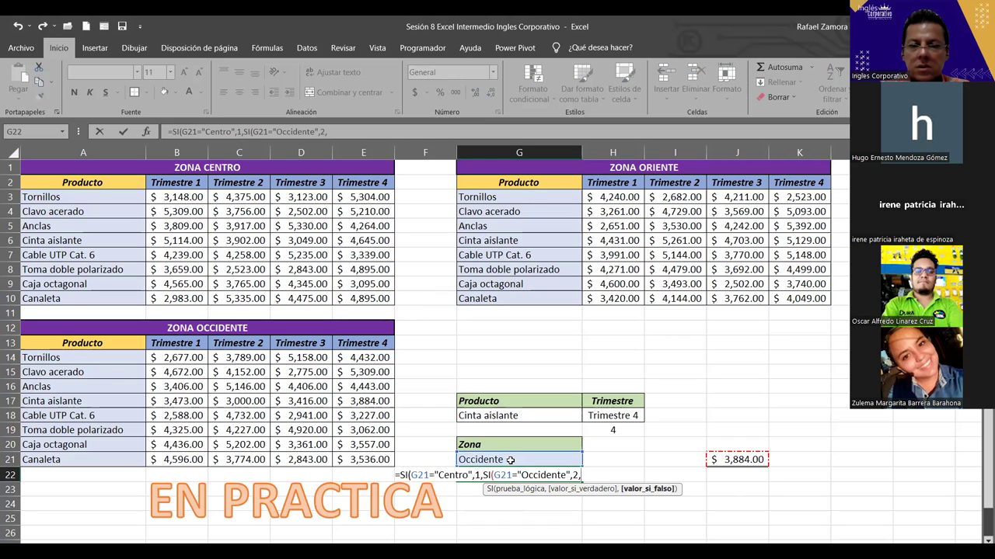
text(3)
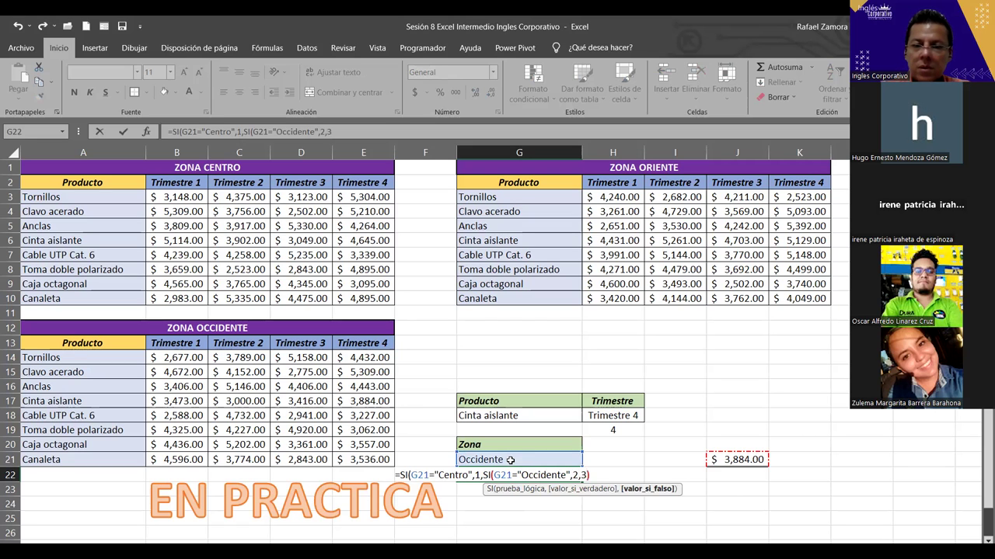
text()))
- Commit the G22 formula and switch G21 to Centro, then Oriente, so G22 shows 3
key(Return)
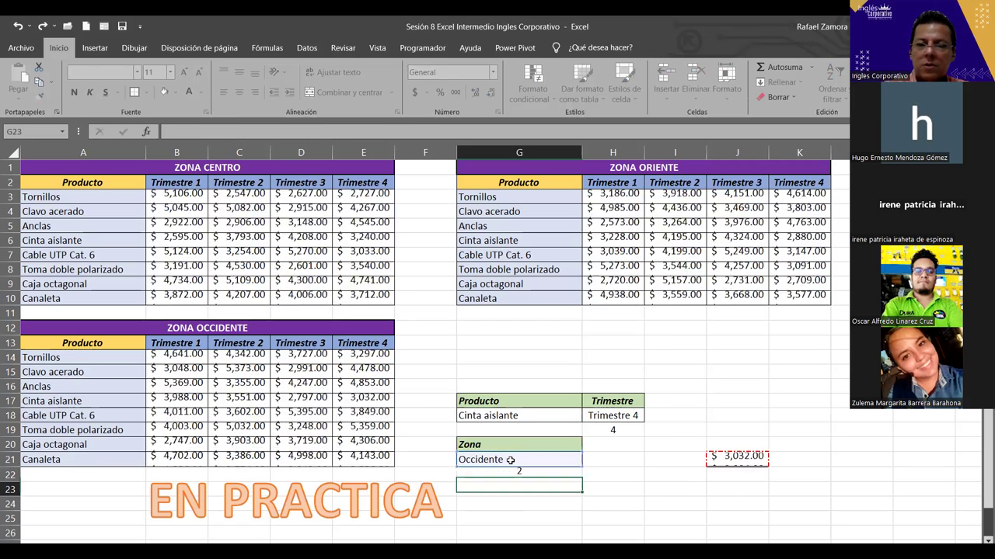
click(513, 460)
click(588, 462)
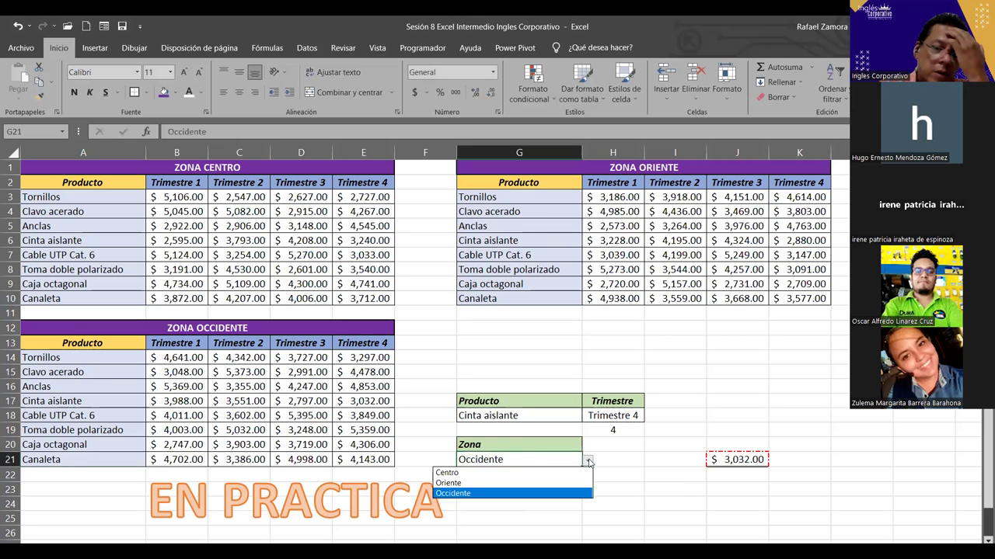
click(544, 473)
click(589, 461)
click(549, 483)
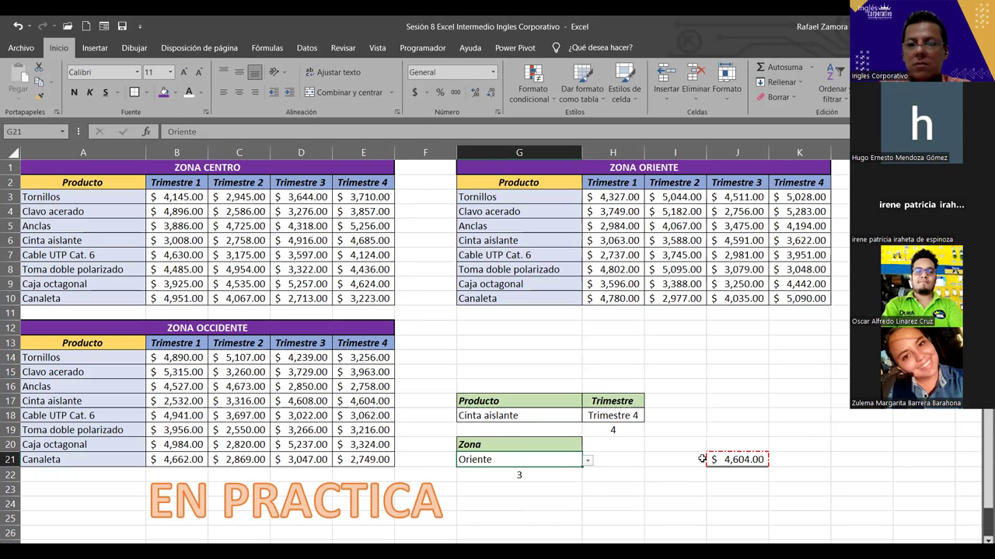
double_click(738, 460)
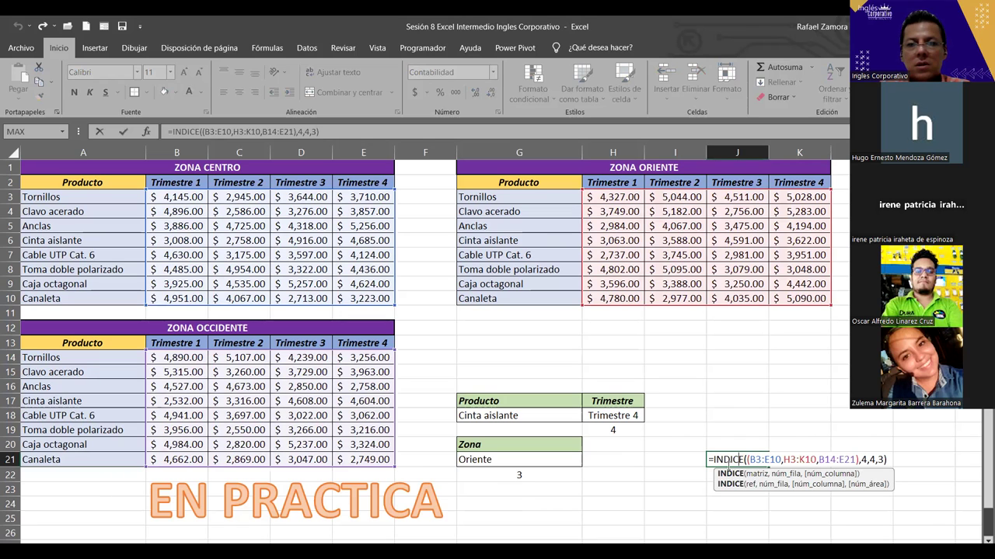
- Change G22 to =SI(G21="Centro",1,SI(G21="Occidente",3,2)) and set G21 to Occidente
key(Escape)
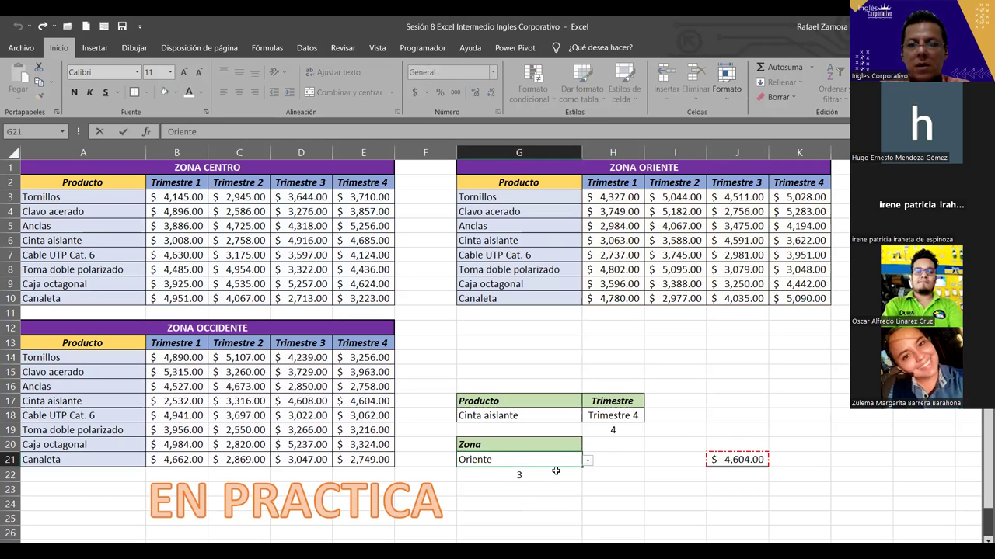
double_click(556, 470)
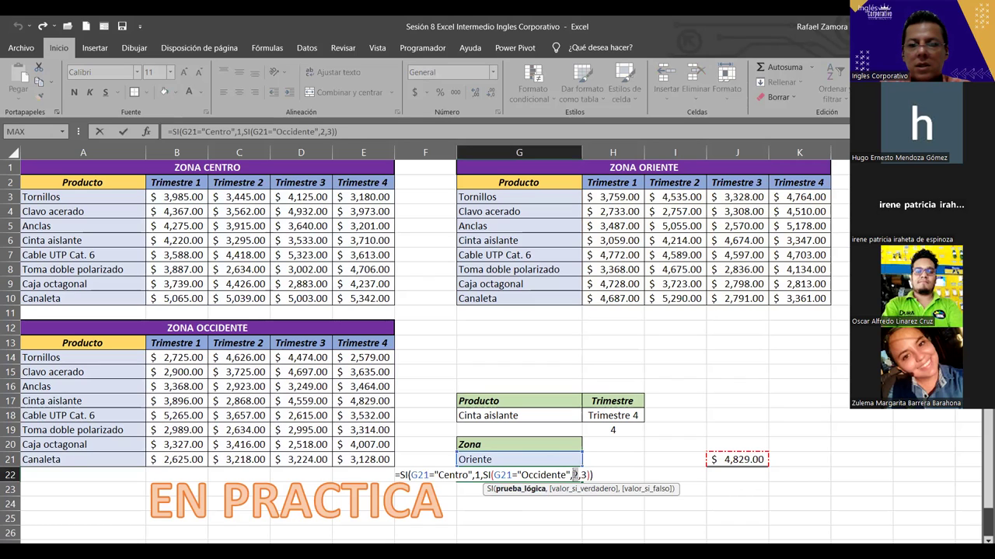
text(3)
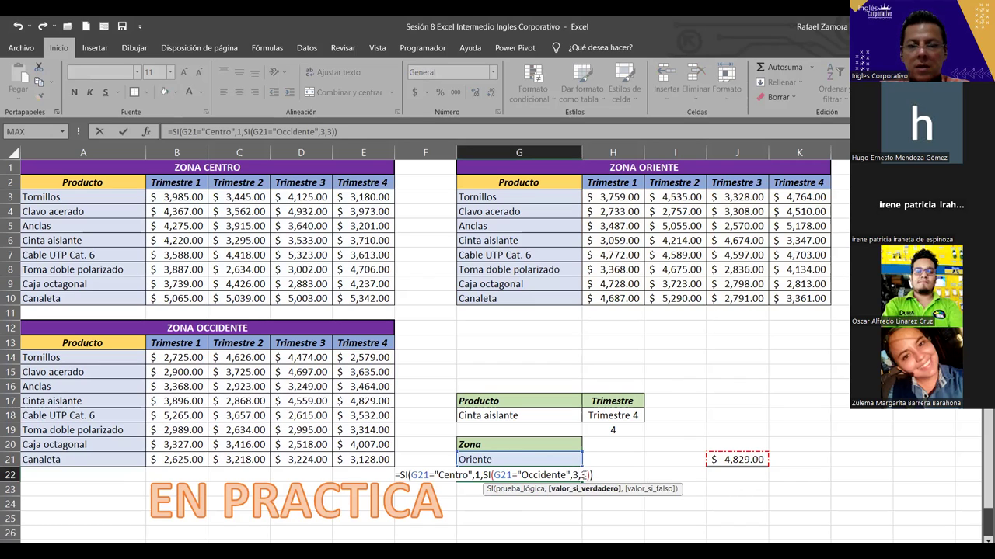
text(2)
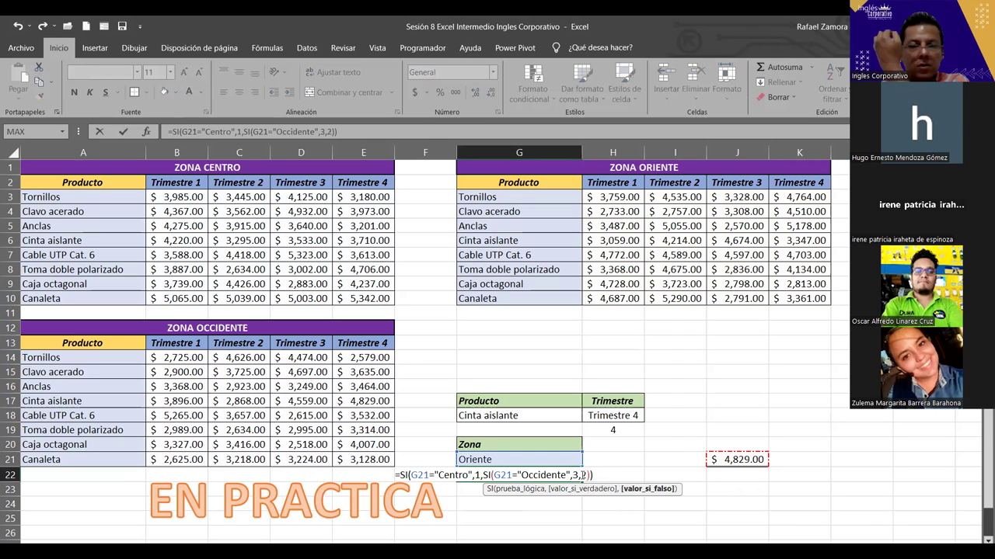
click(576, 459)
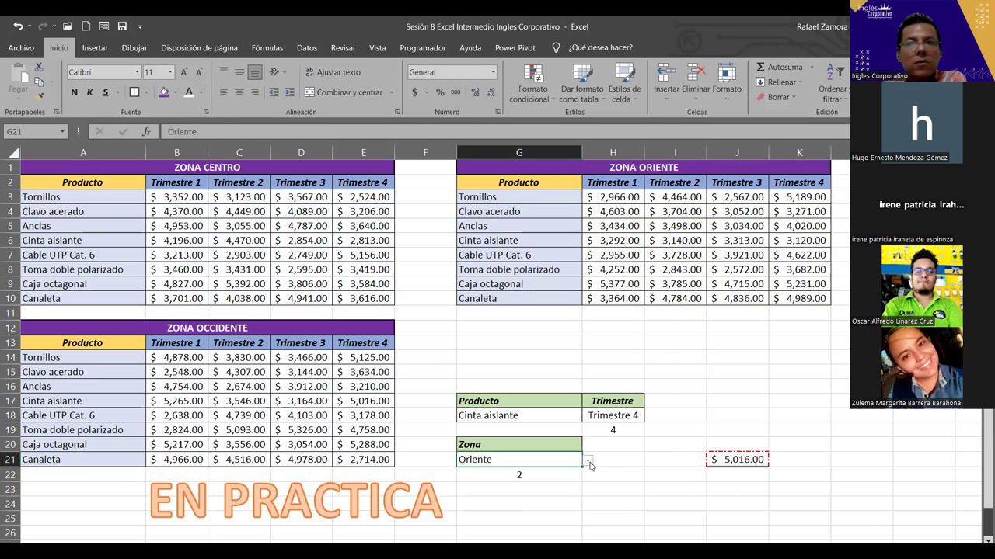
click(588, 461)
click(534, 495)
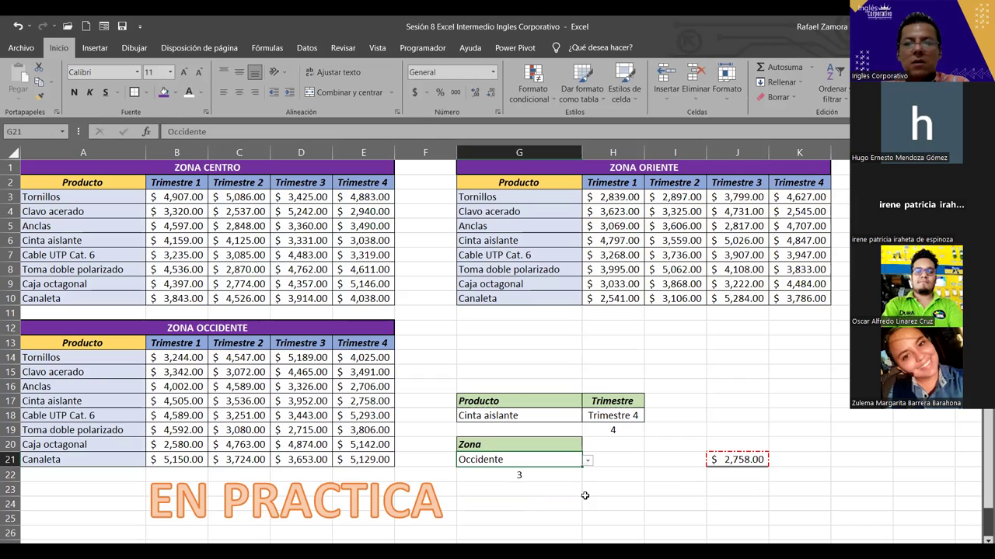
click(583, 502)
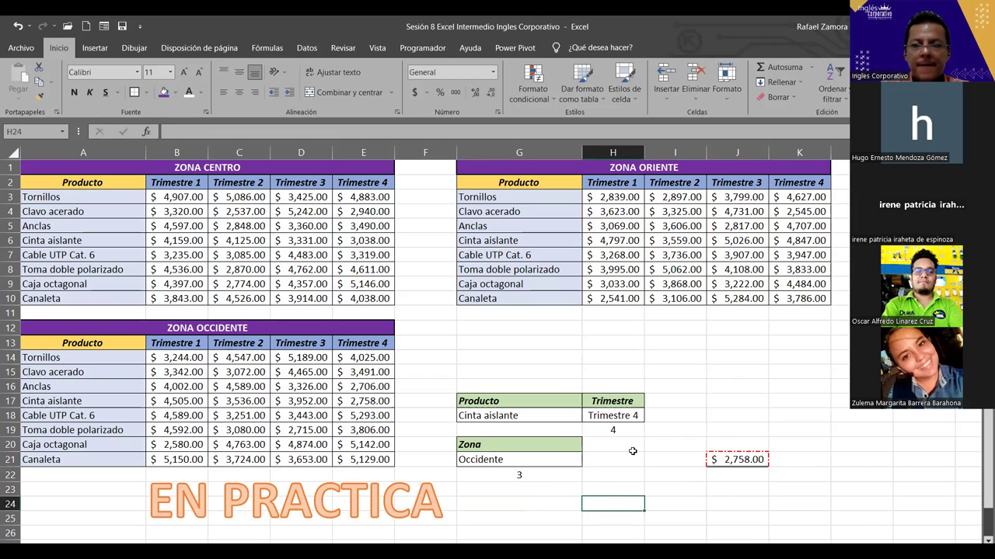
- Make J21's INDICE use H19 as its column and G22 as its area, returning $4,100.00
double_click(744, 459)
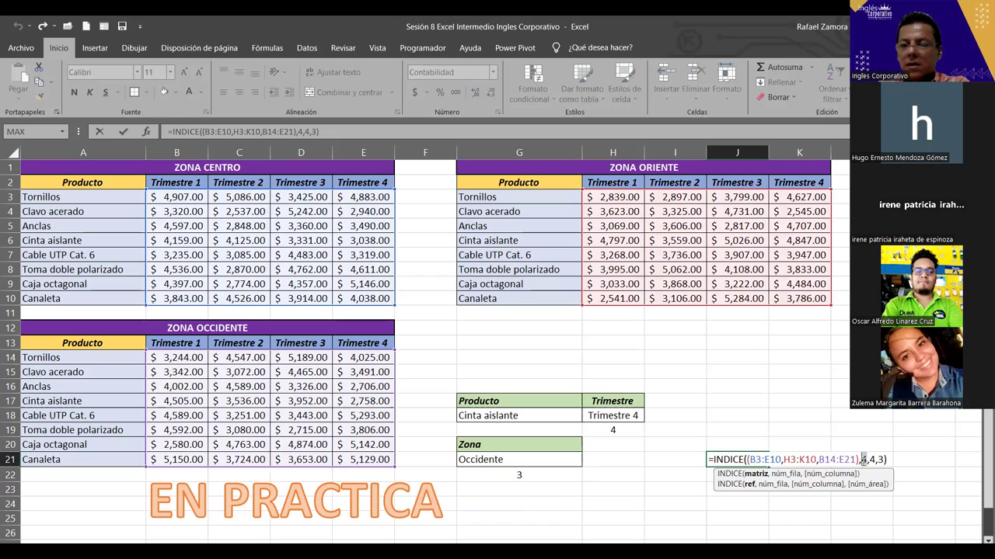
double_click(862, 460)
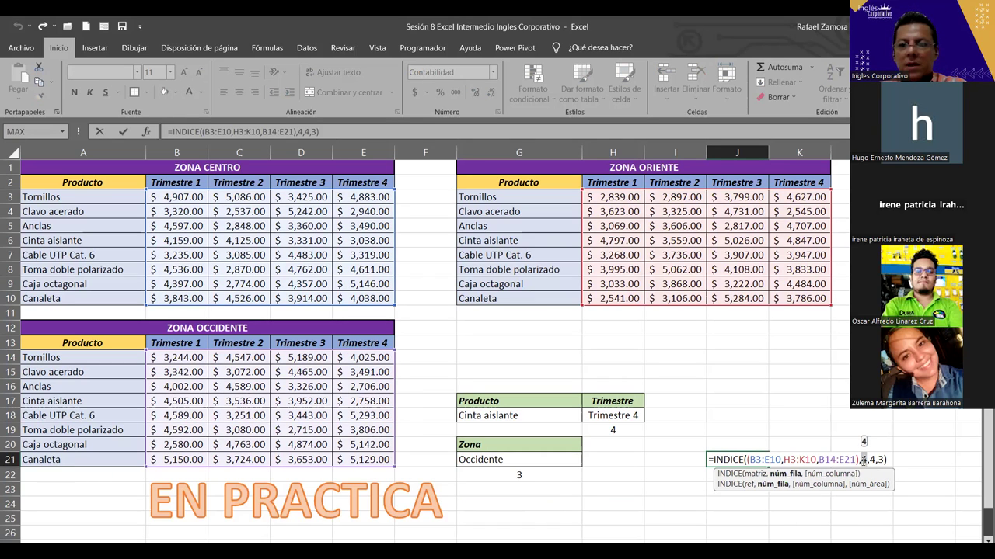
key(Delete)
key(Delete)
text(4,)
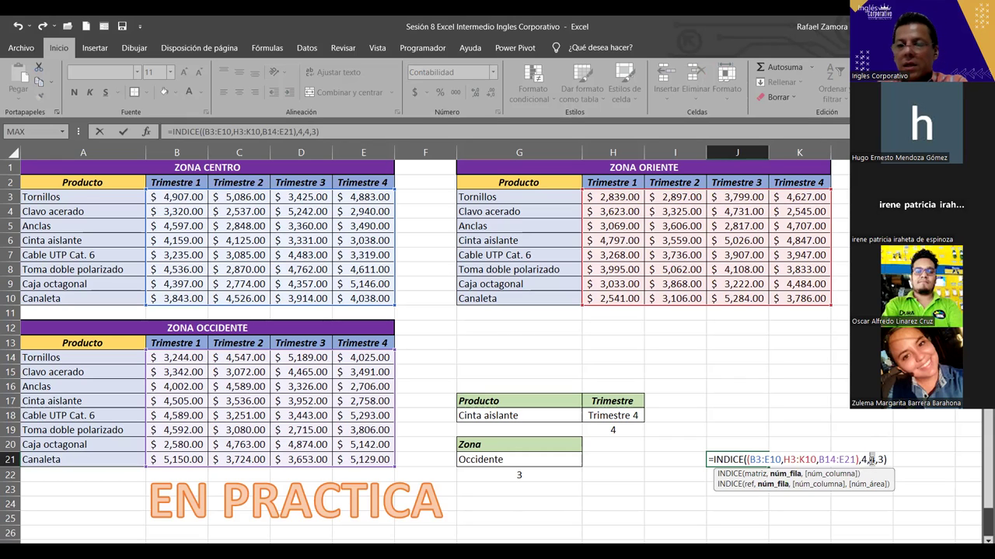
click(622, 430)
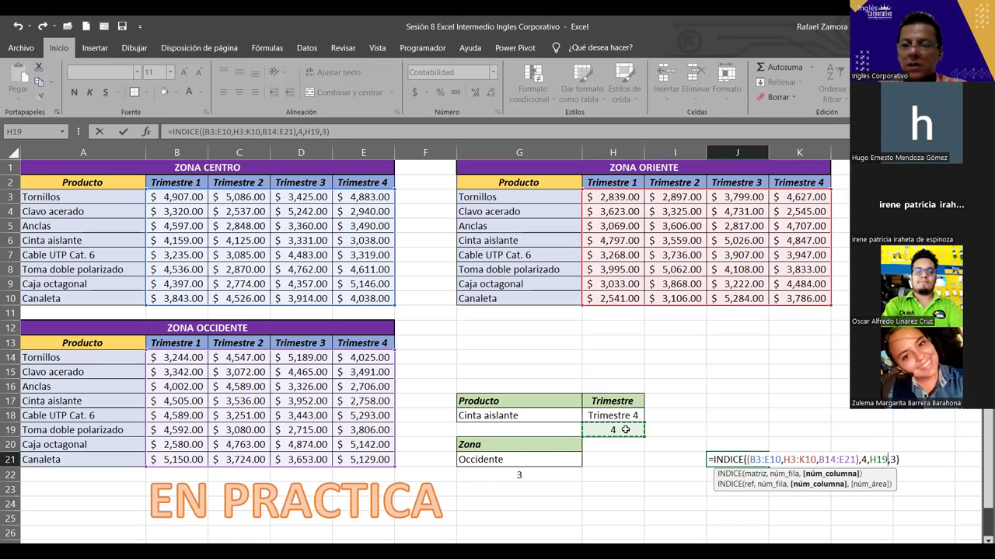
click(895, 459)
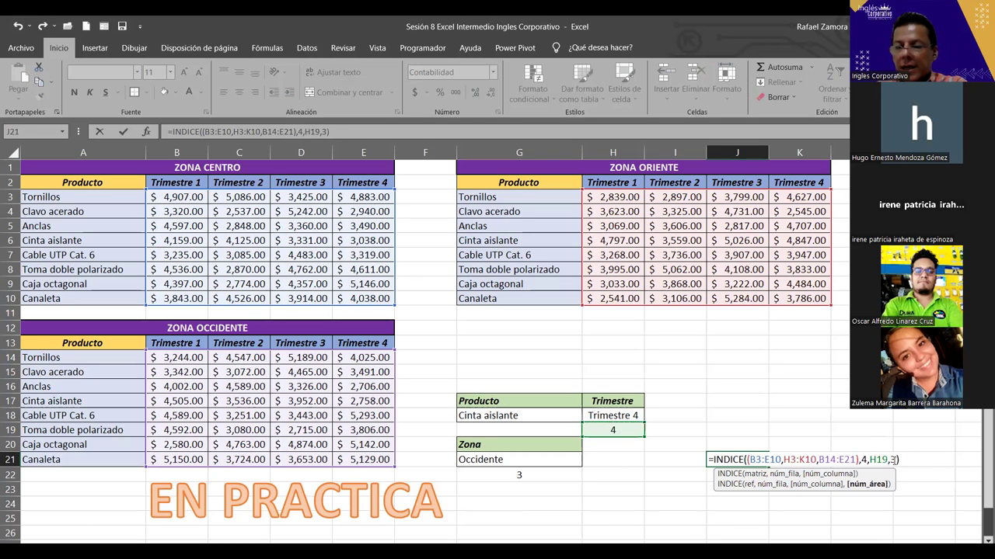
key(BackSpace)
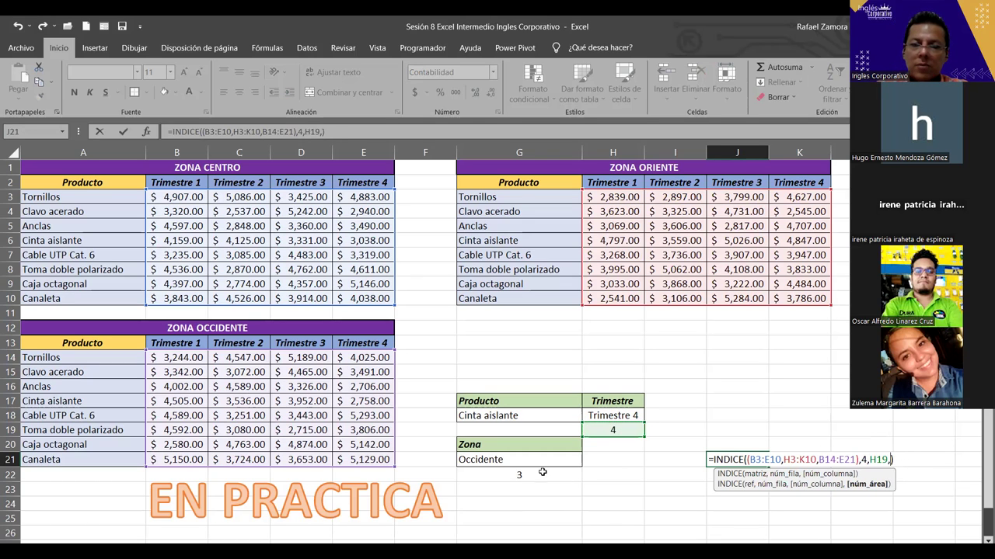
click(543, 472)
key(Return)
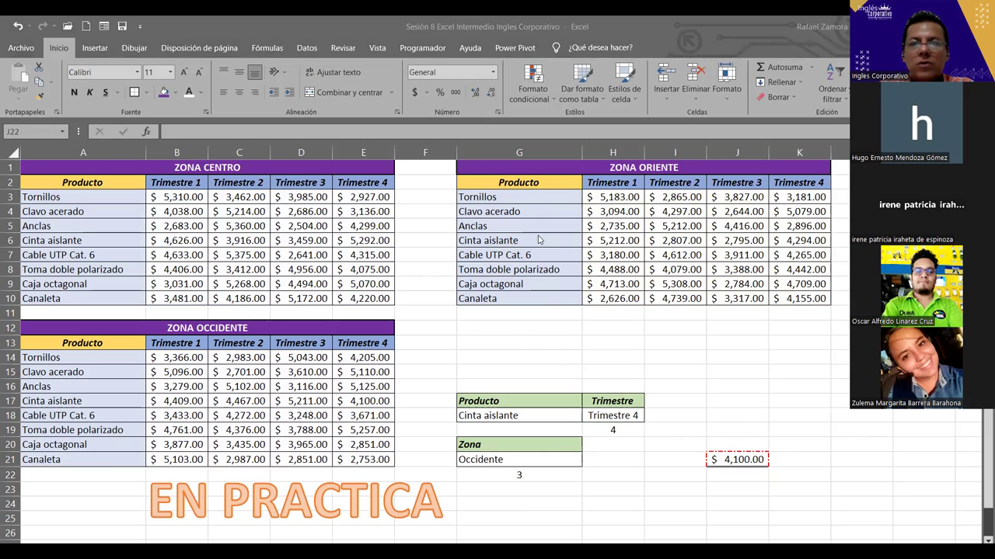
- Re-confirm the J21 formula and copy its result cell
double_click(752, 459)
key(ctrl+Return)
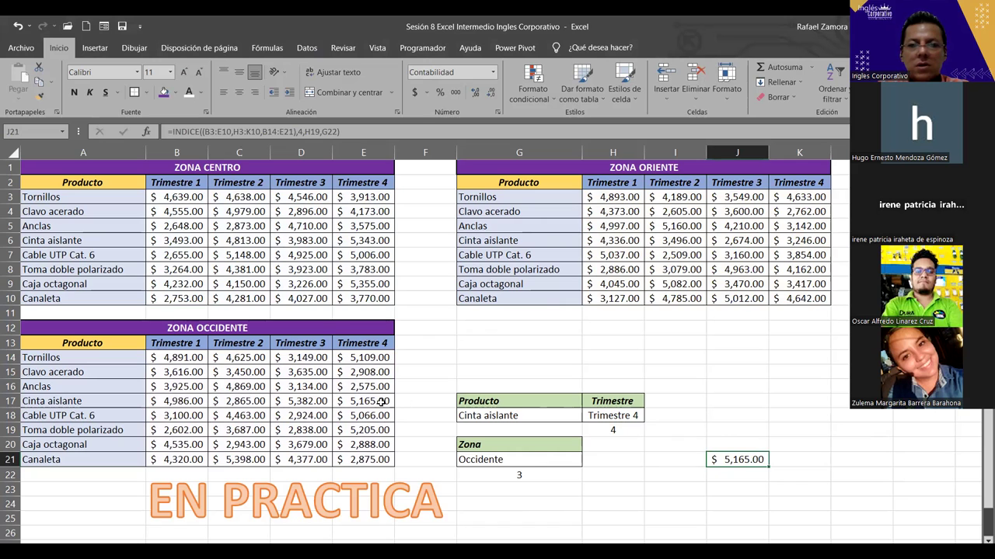
key(ctrl+c)
- Set the quarter to Trimestre 1, then the zone to Centro and Oriente, leaving J21 at $4,453.00
click(633, 417)
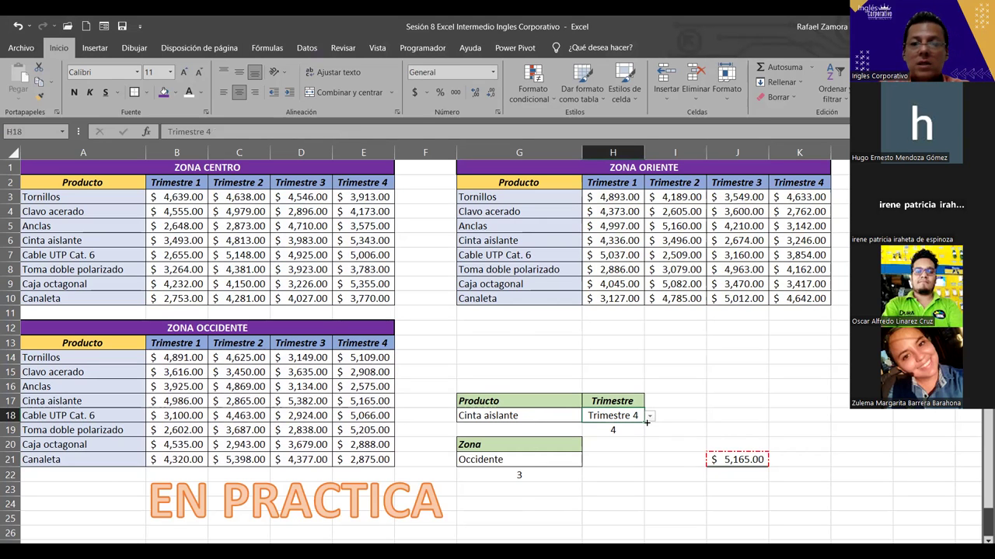
click(650, 415)
click(598, 430)
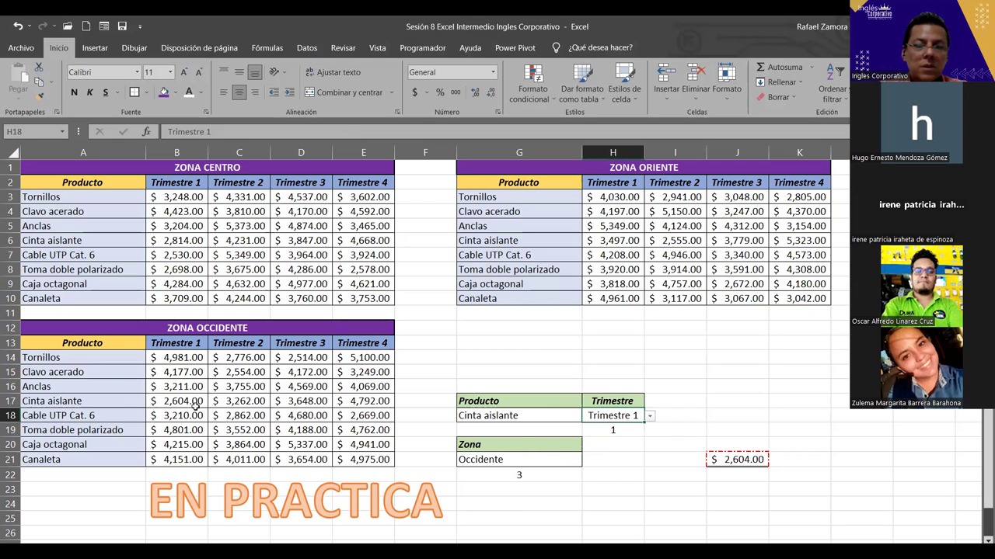
click(574, 462)
click(586, 460)
click(516, 473)
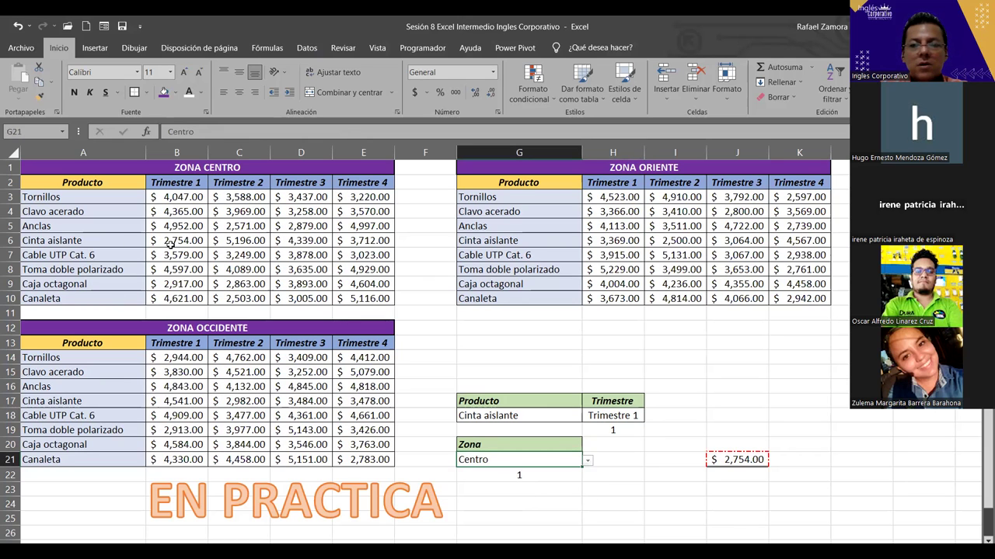
click(588, 463)
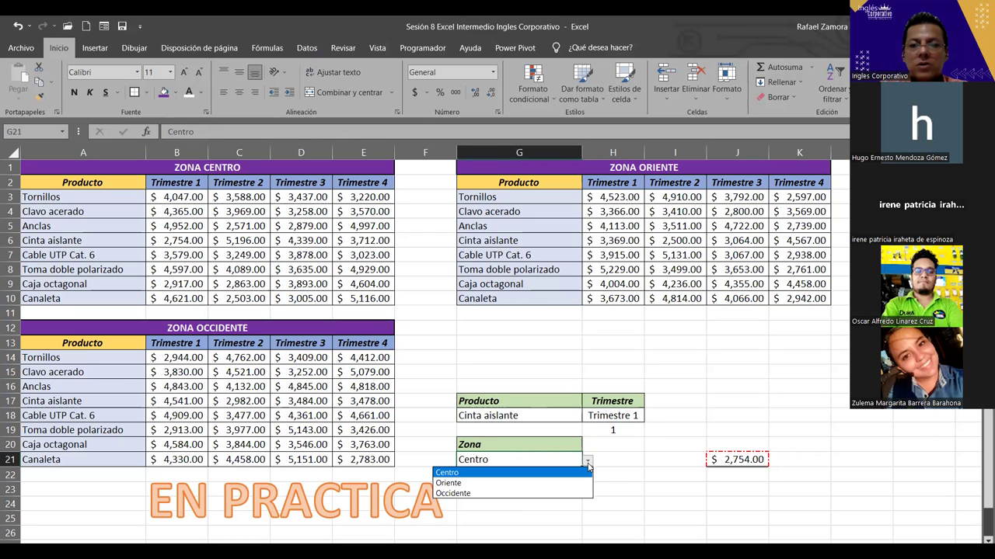
click(536, 482)
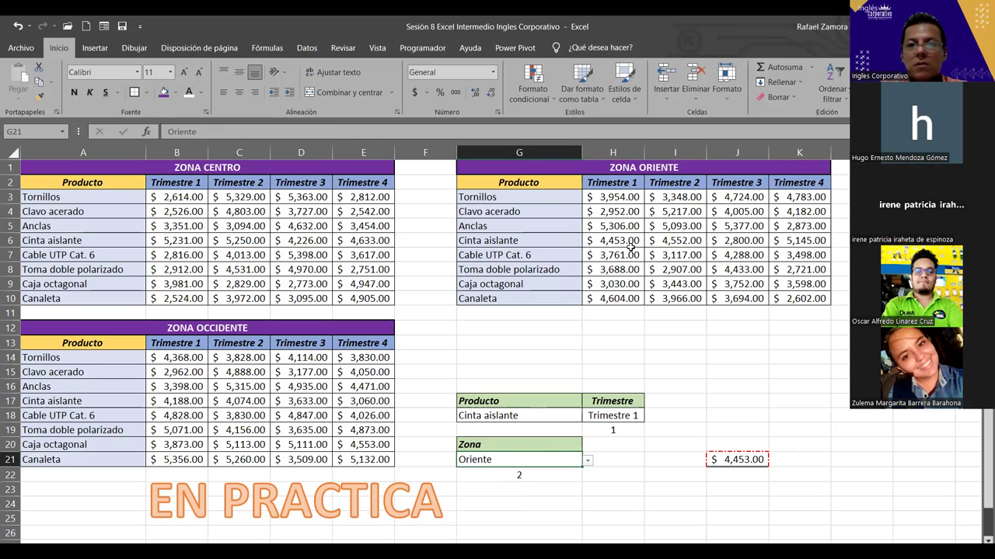
click(623, 432)
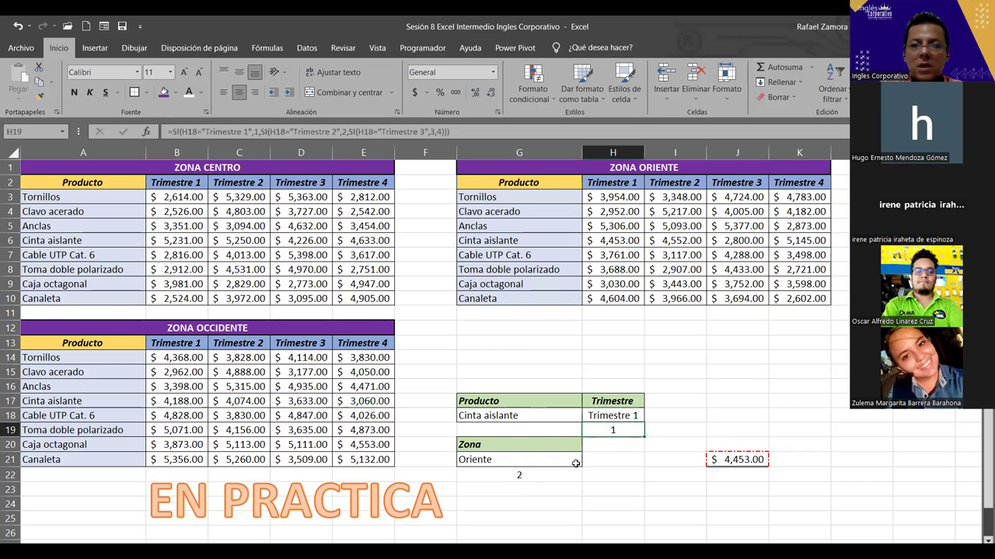
- Hide the helper numbers in H19 and G22 by giving them a white font colour
click(547, 476)
click(189, 92)
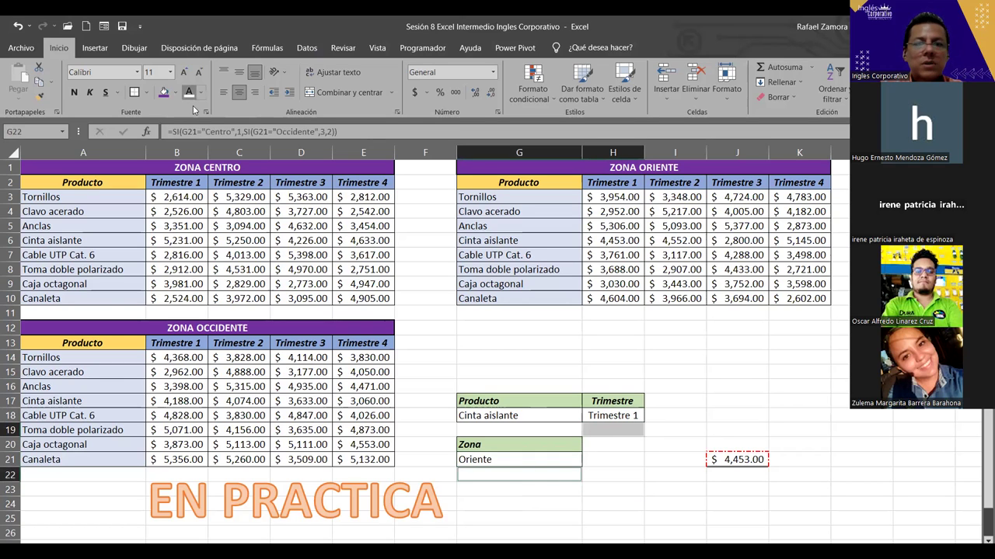
click(697, 520)
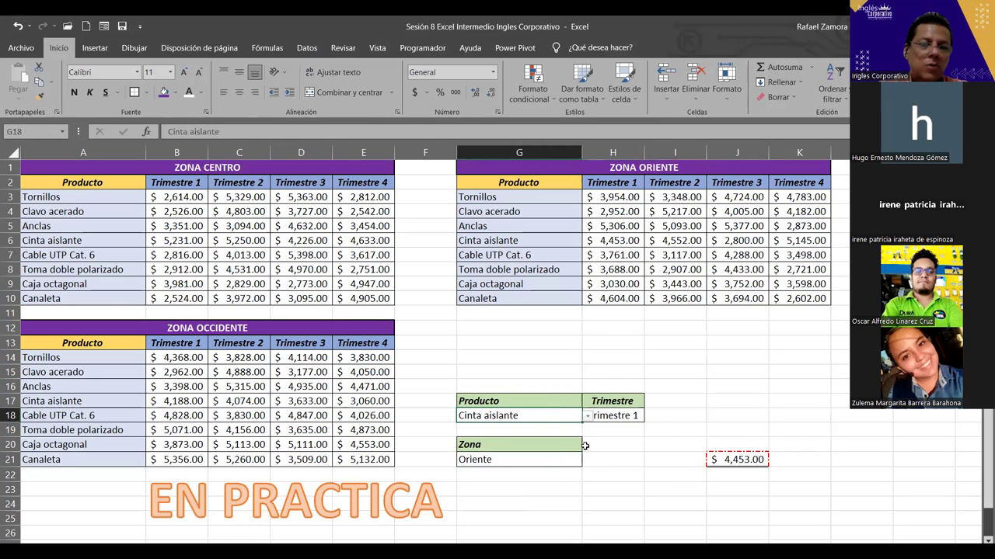
click(645, 487)
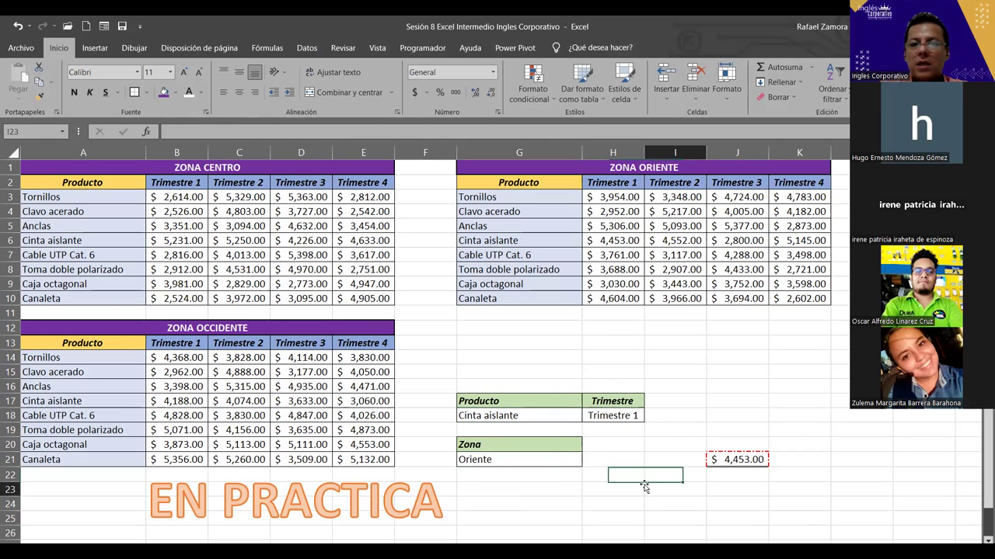
- Set the G18 product to Tornillos so J21 returns $4,875.00, and recheck its formula
click(569, 413)
click(588, 416)
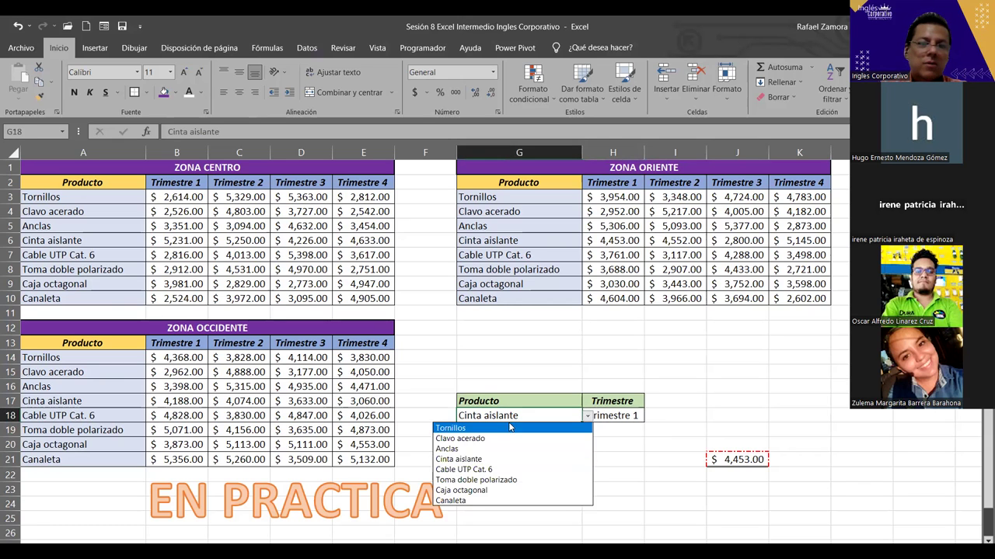
click(497, 426)
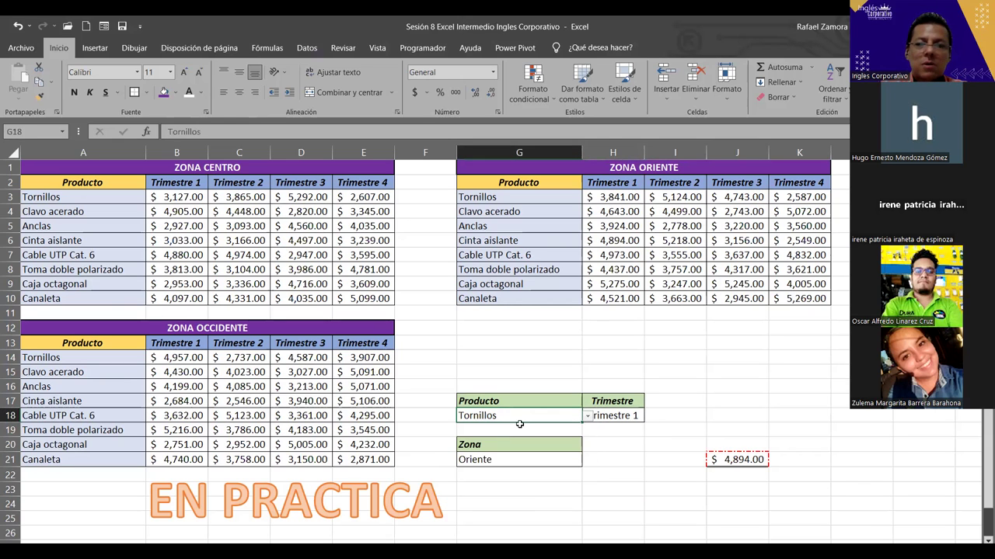
click(742, 460)
double_click(739, 460)
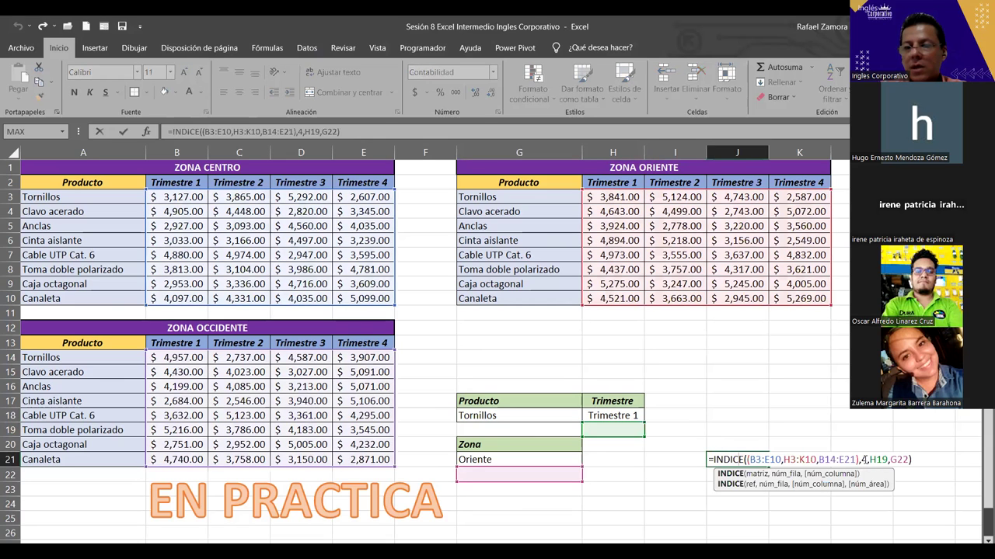
double_click(864, 459)
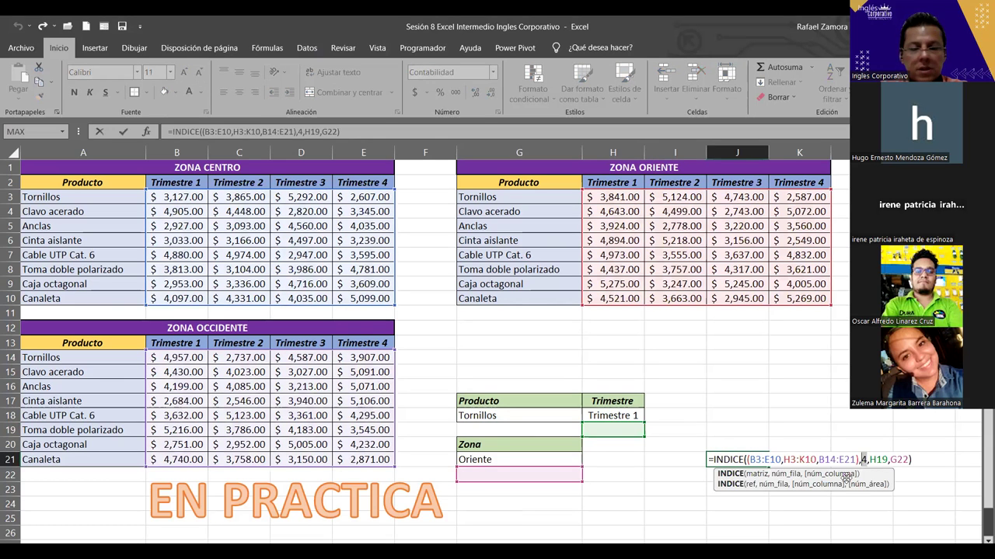
click(808, 529)
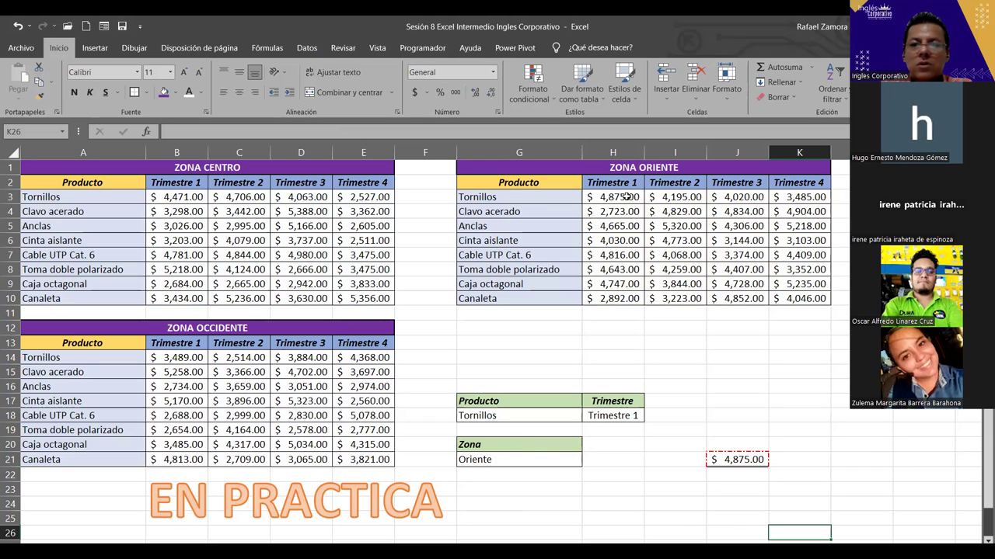
- Keep Trimestre 3 in H18 and switch the G21 zone from Oriente to Centro, then Occidente
click(637, 416)
click(650, 418)
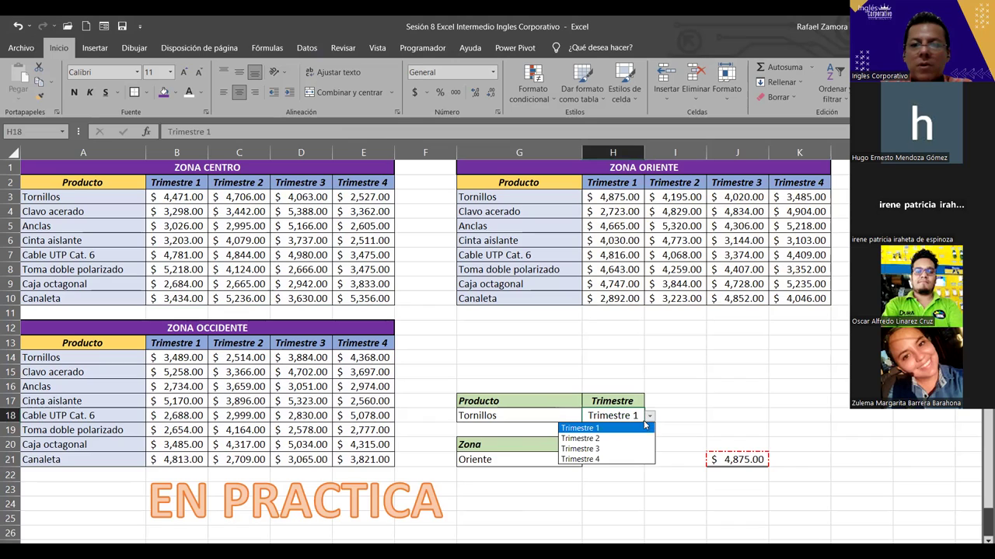
click(605, 450)
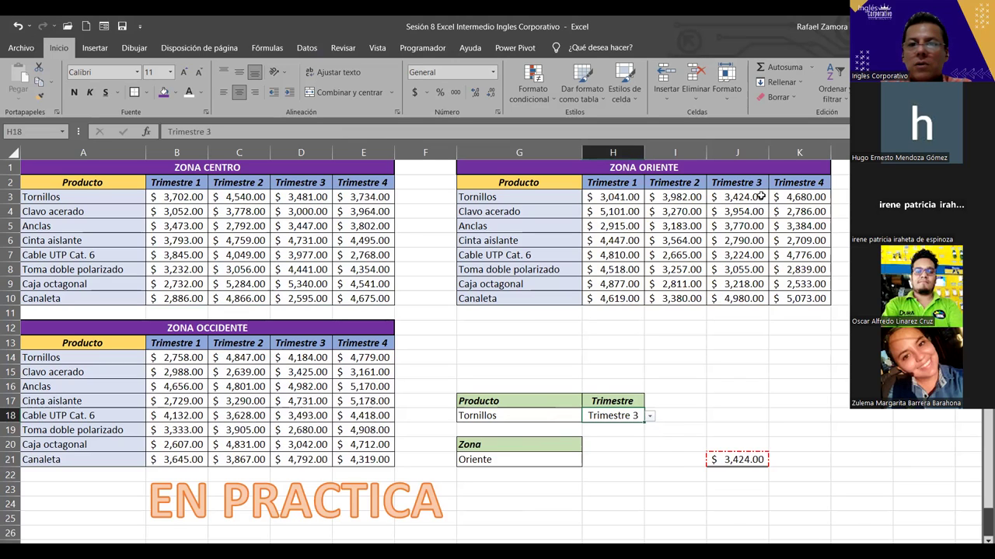
click(575, 463)
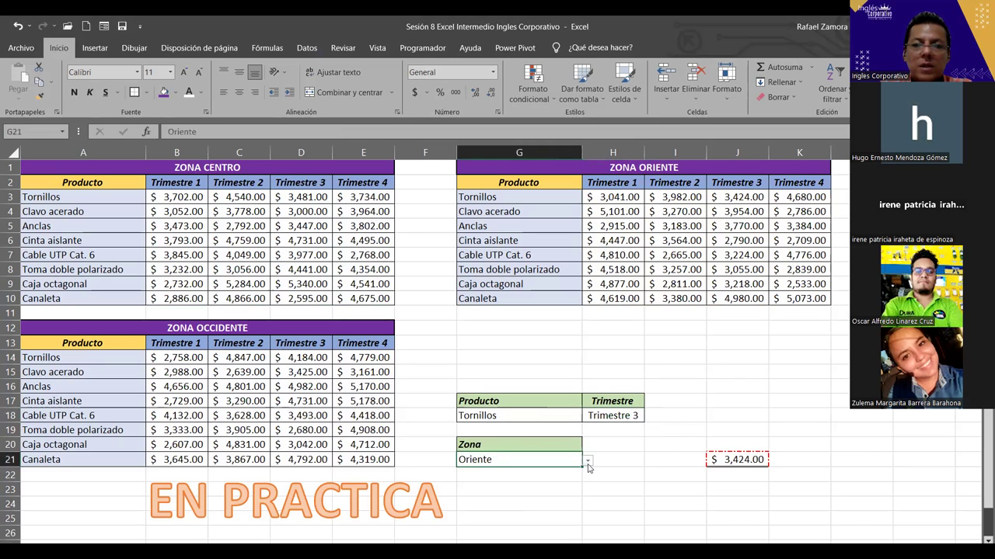
click(588, 461)
click(488, 473)
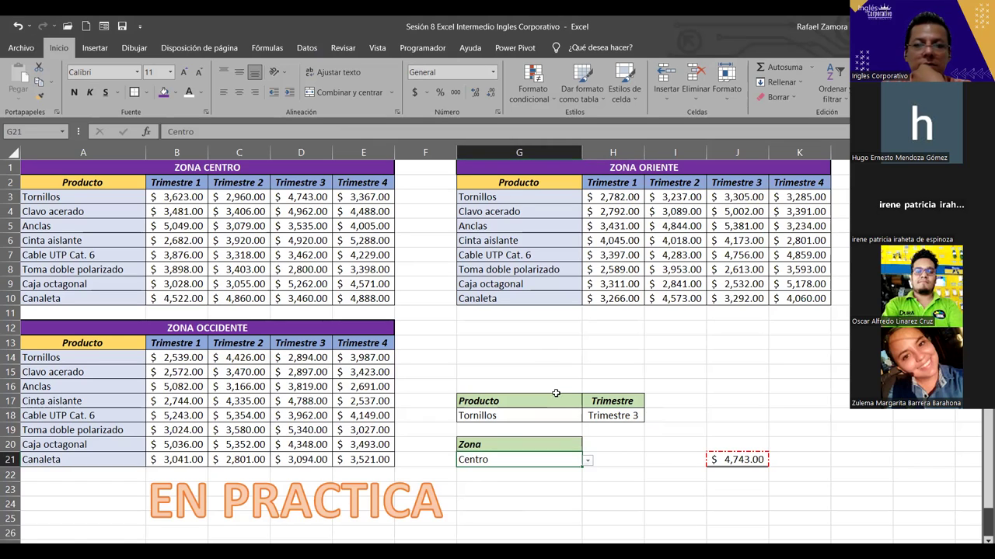
click(588, 461)
click(498, 494)
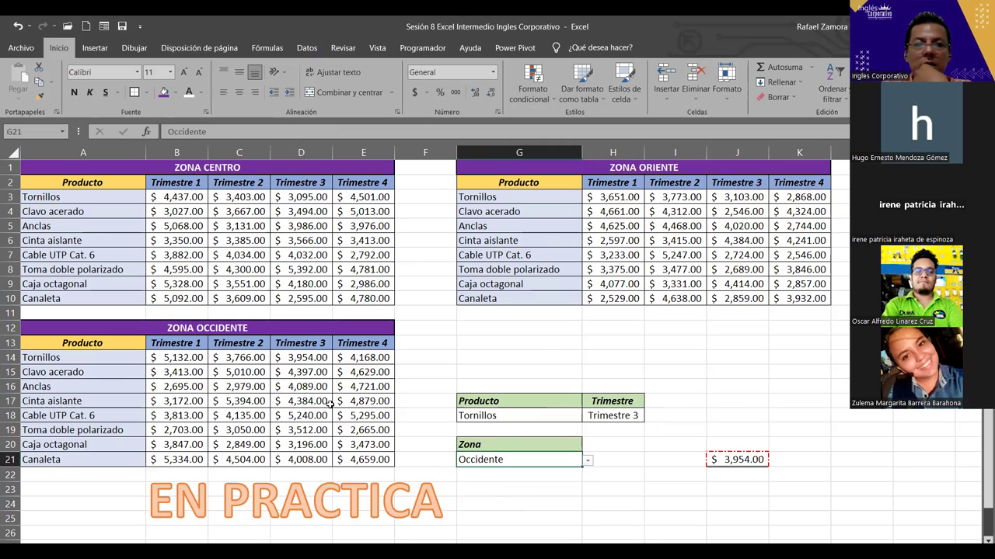
click(303, 358)
click(602, 493)
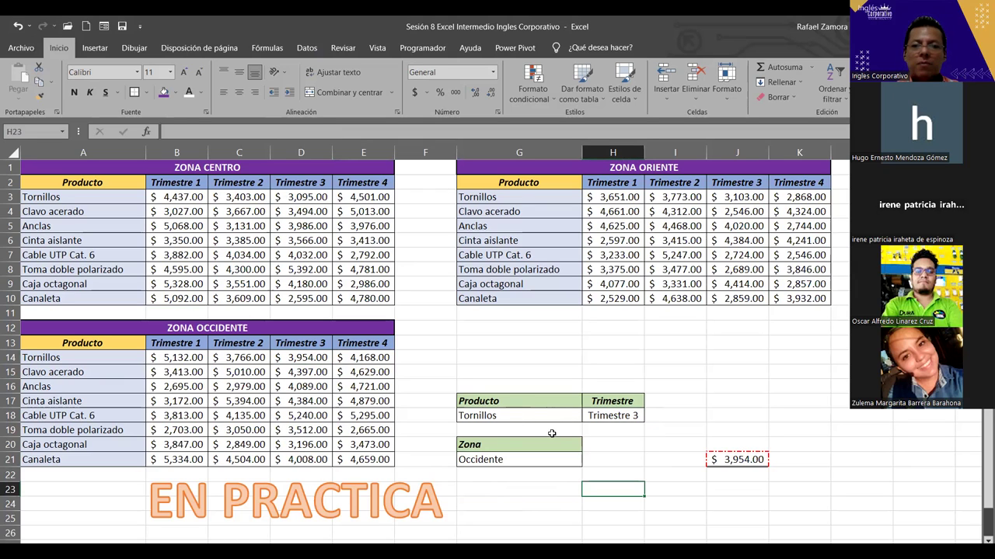
- Check the G18 product list and keep Tornillos selected
click(519, 412)
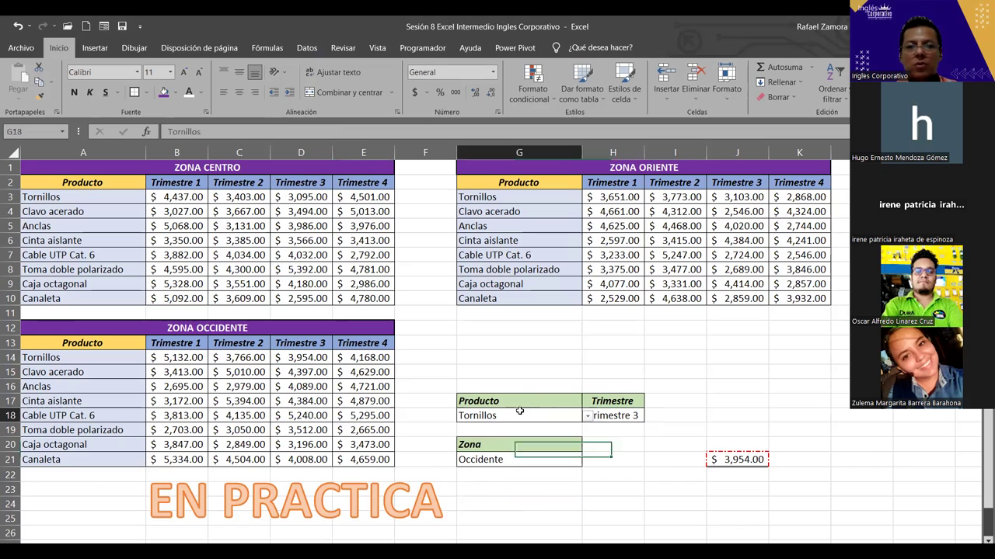
click(588, 417)
key(Escape)
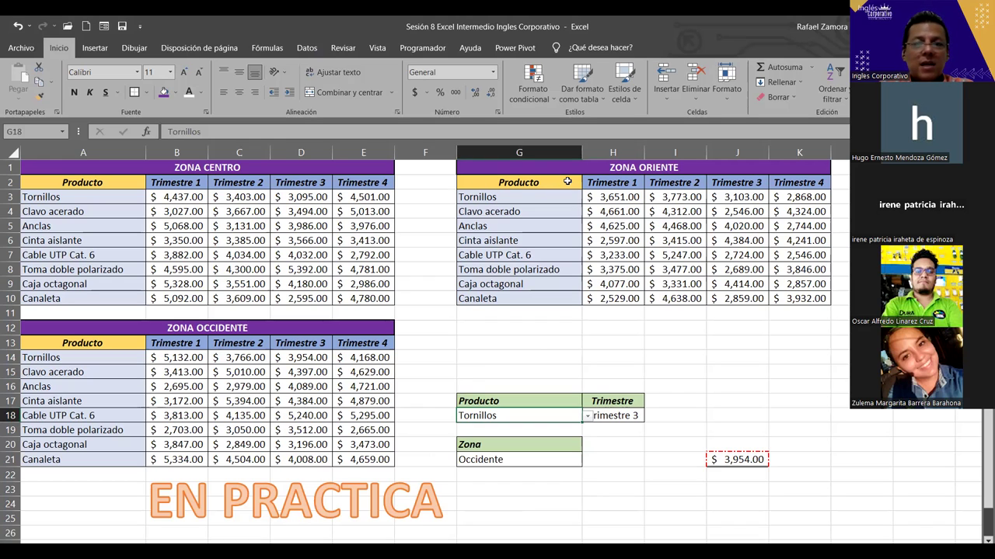
double_click(631, 421)
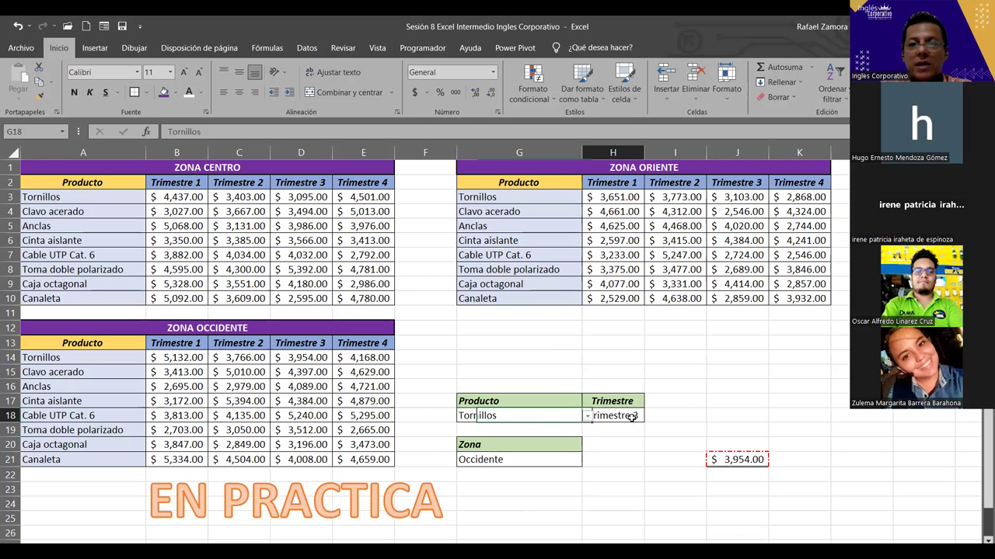
click(630, 427)
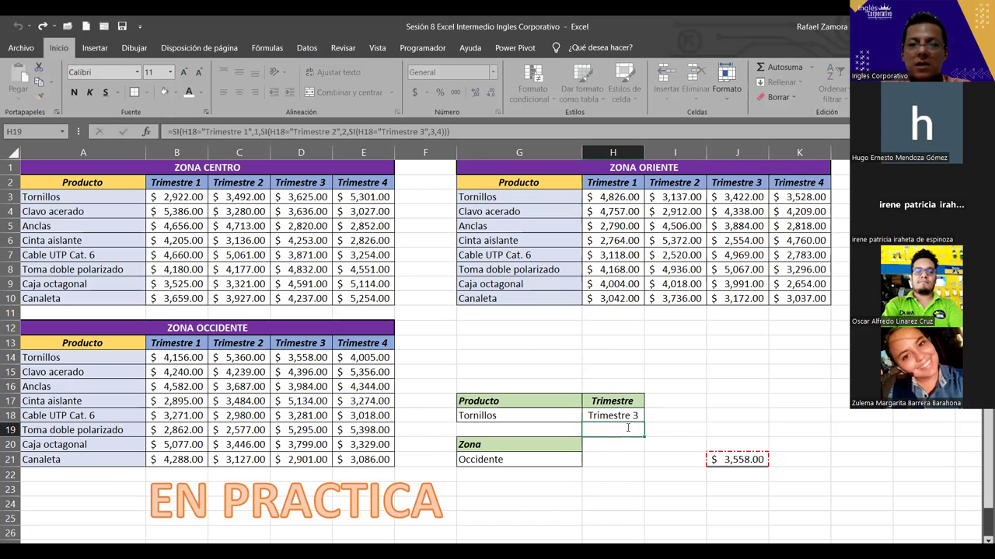
double_click(628, 428)
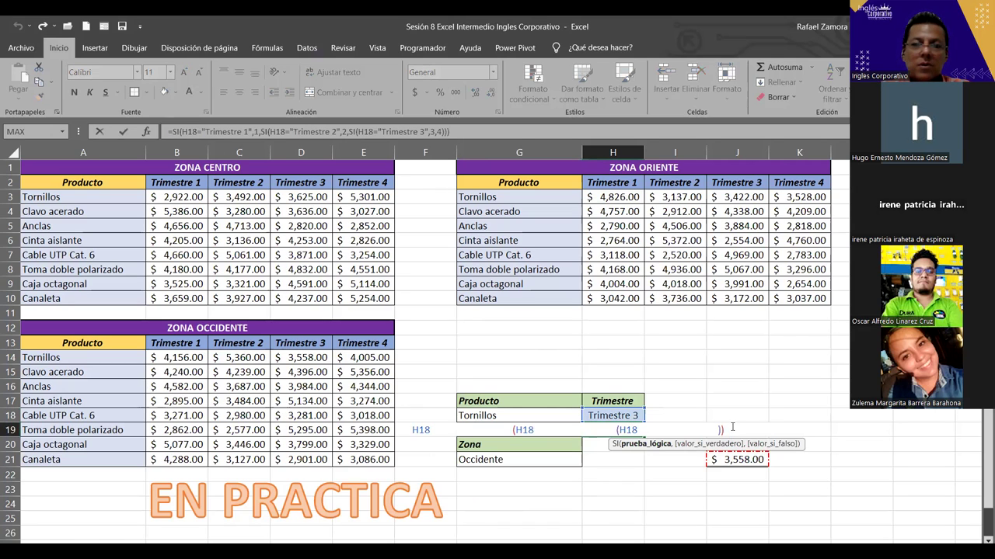
click(401, 430)
drag(716, 432, 55, 432)
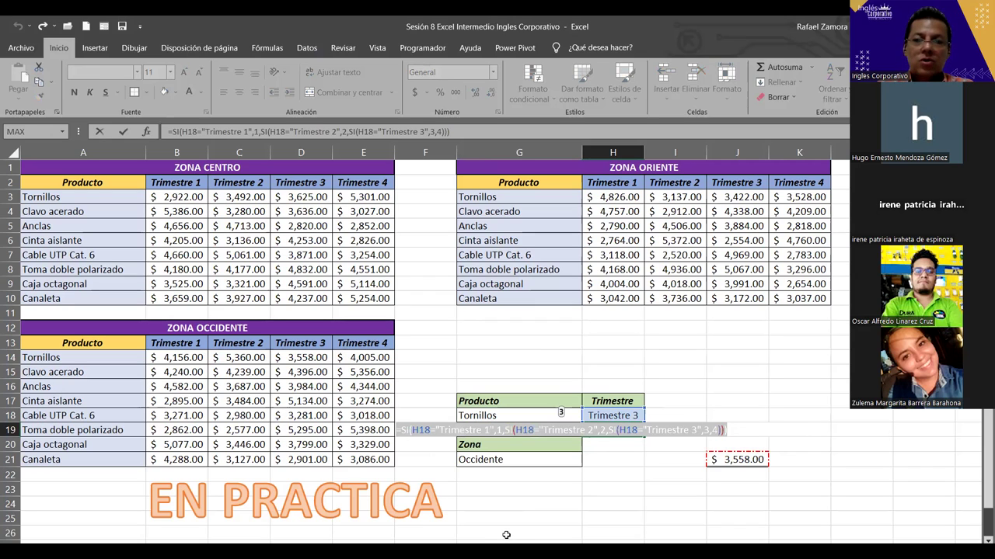
key(Escape)
drag(540, 197, 520, 290)
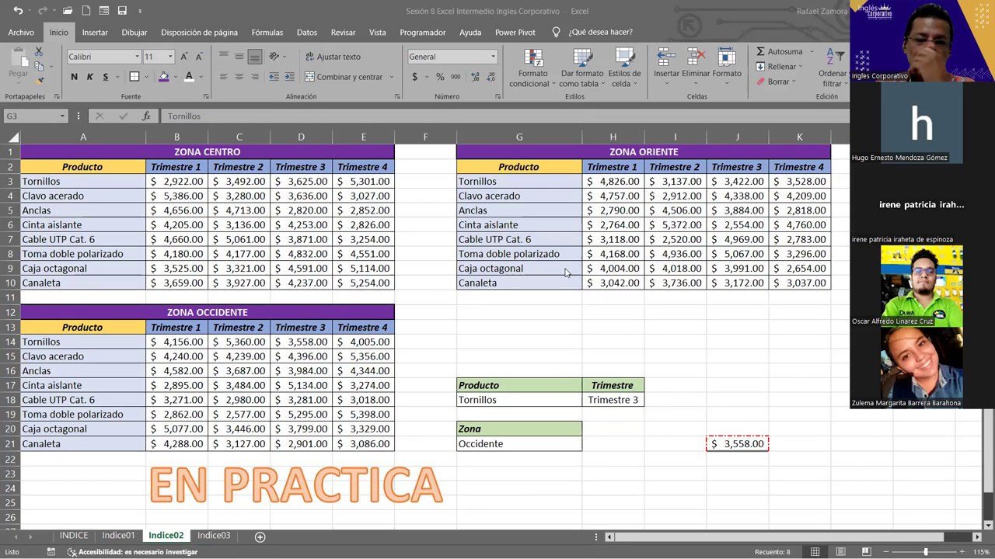
- Re-enter H18's Trimestre 3 value unchanged, then highlight H19's entire quarter-number formula text
click(550, 315)
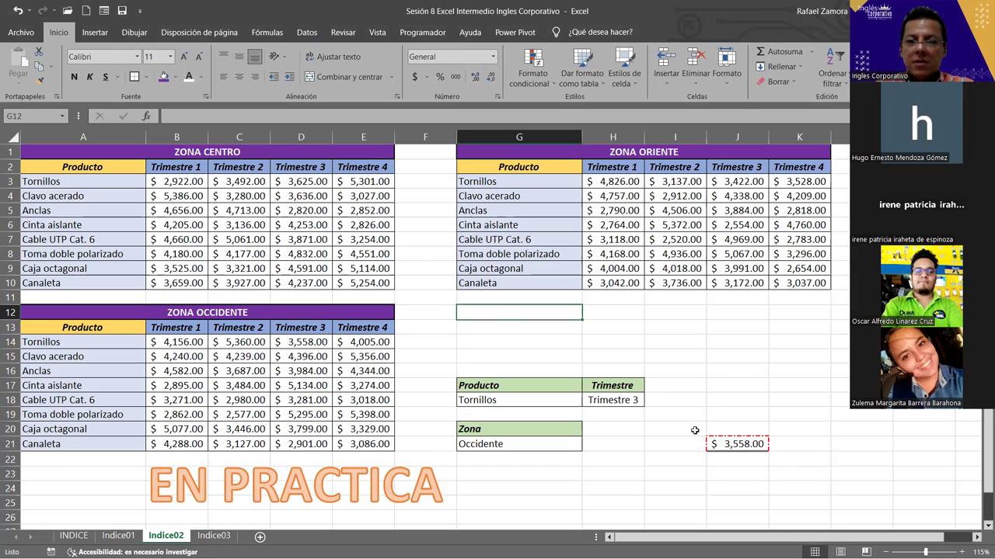
click(756, 444)
double_click(614, 399)
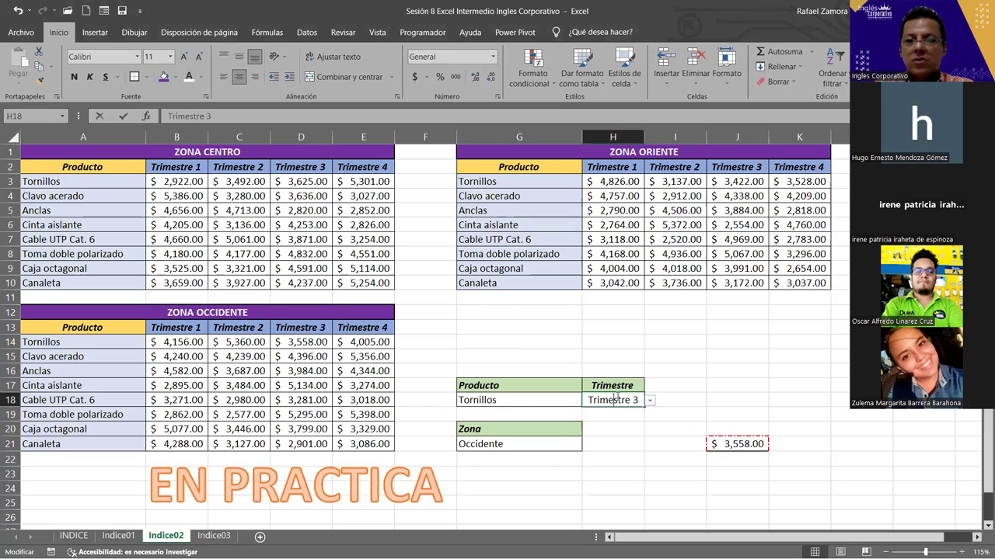
key(Return)
double_click(632, 413)
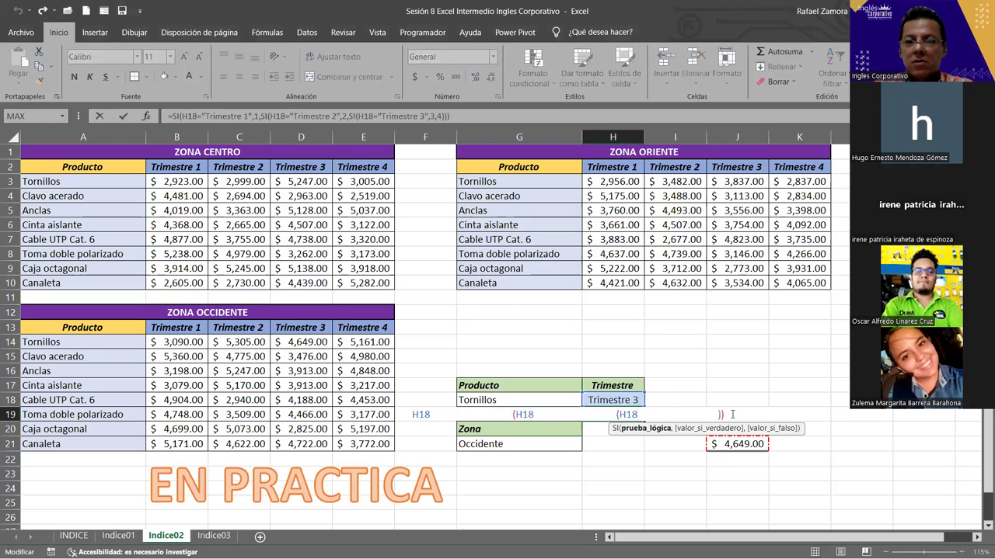
drag(732, 415, 168, 400)
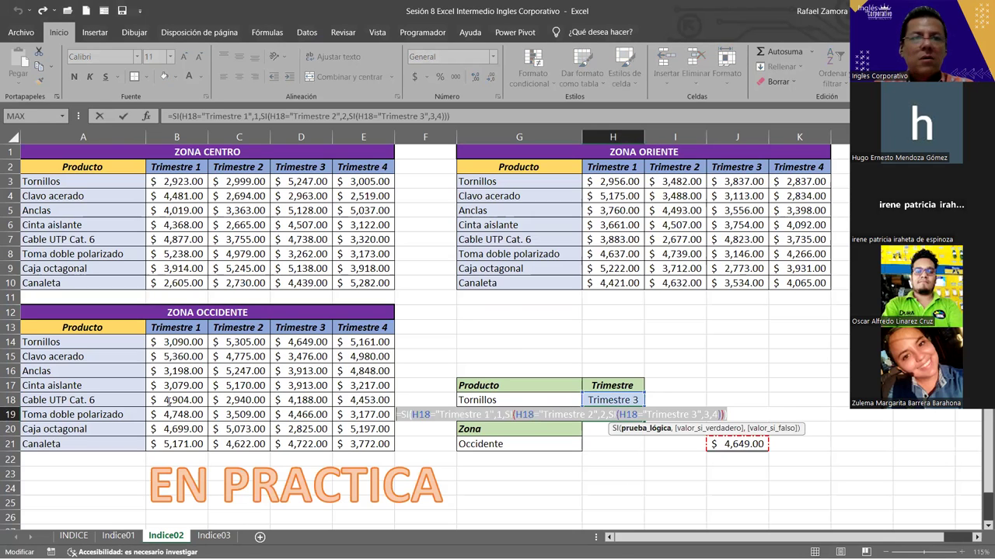
- Select and copy the whole quarter-number SI formula text from H19
key(Escape)
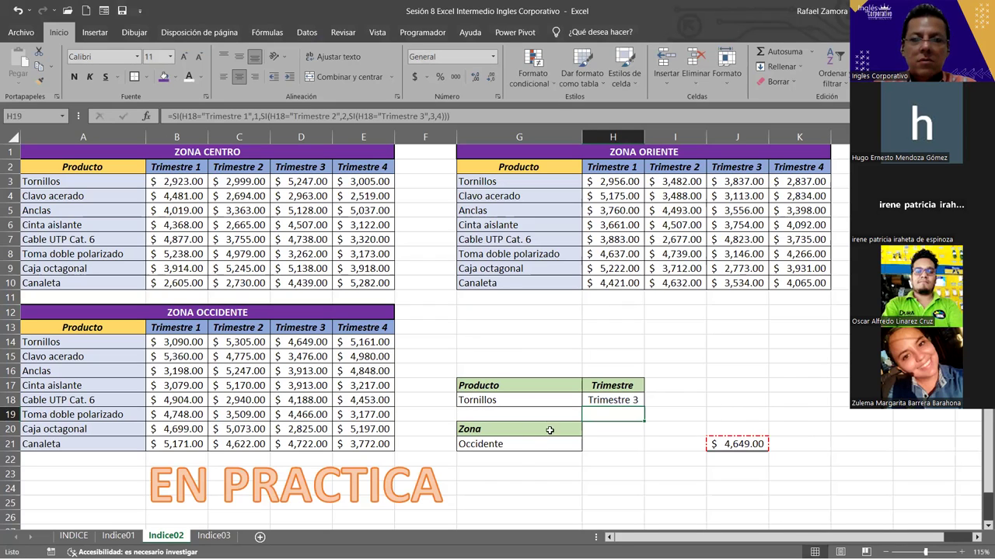
ctrl+click(519, 458)
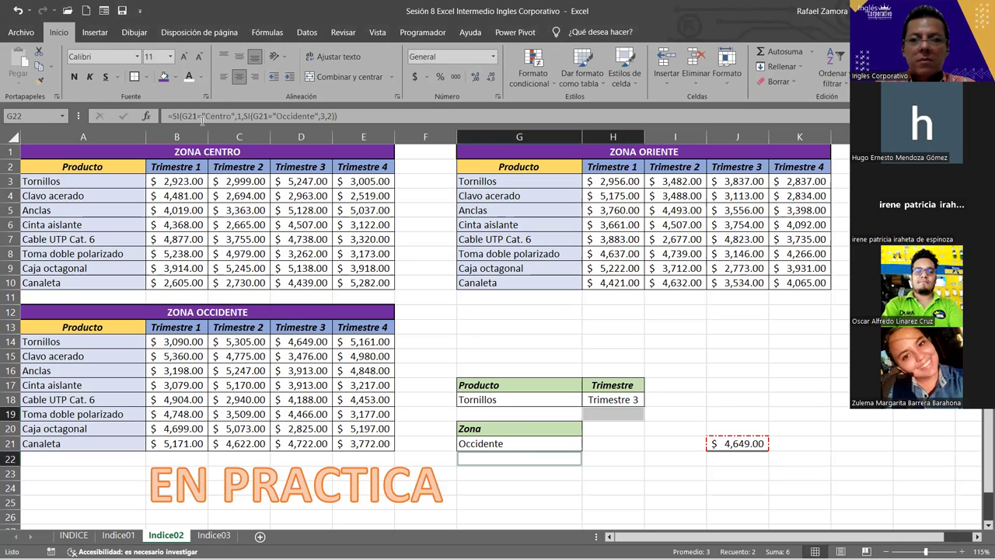
click(626, 420)
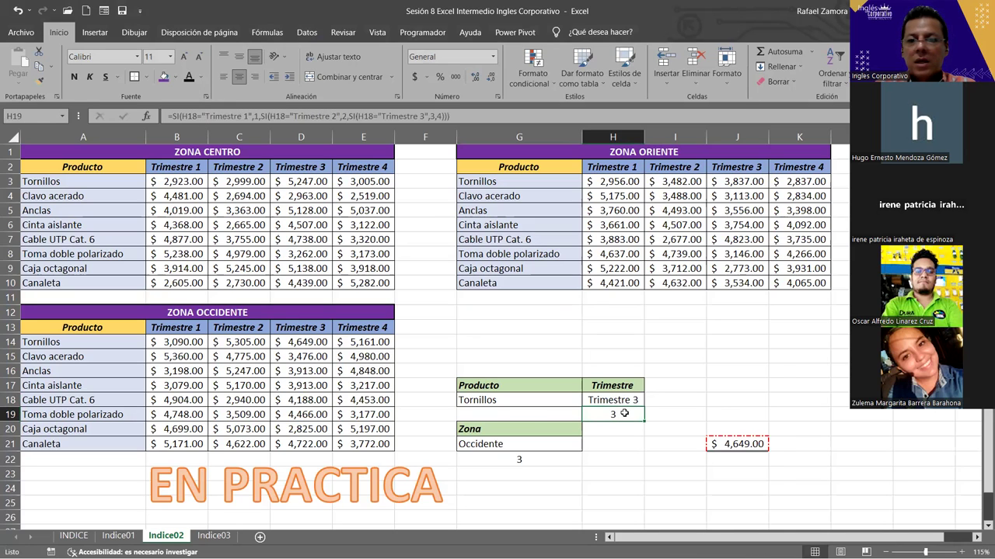
double_click(624, 414)
drag(727, 414, 402, 414)
key(ctrl+c)
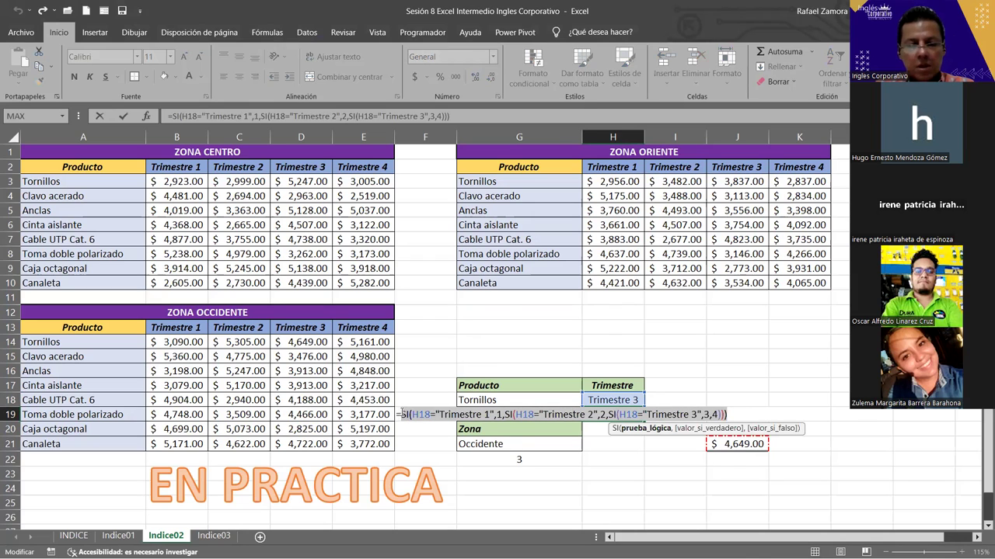
key(Escape)
- Replace the H19 reference in J21's INDICE formula with the pasted quarter SI formula
click(746, 443)
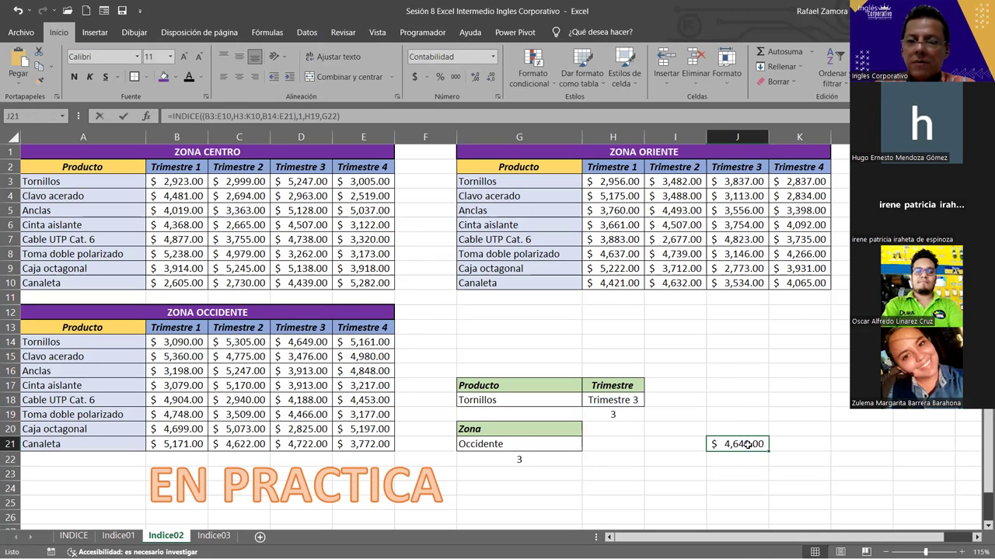
double_click(746, 444)
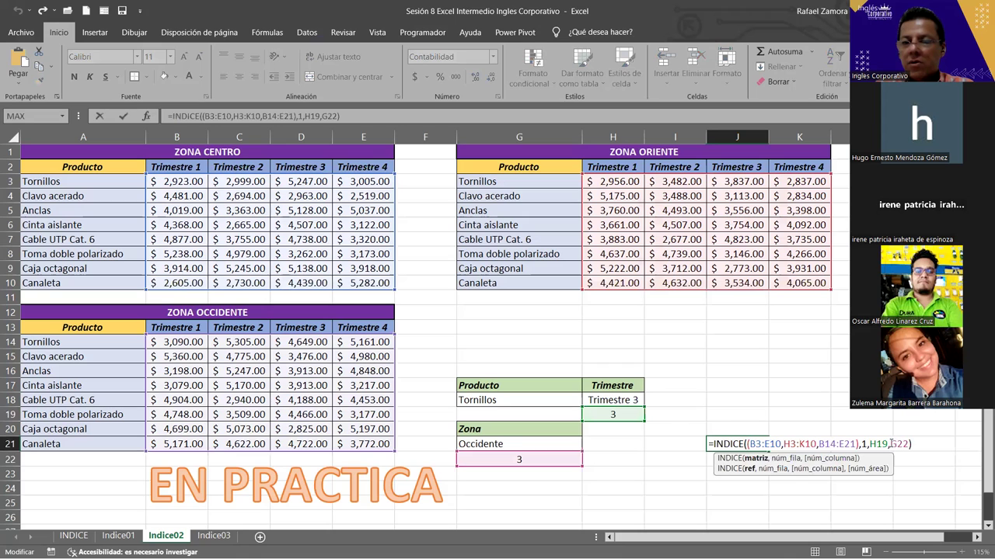
drag(889, 444, 870, 444)
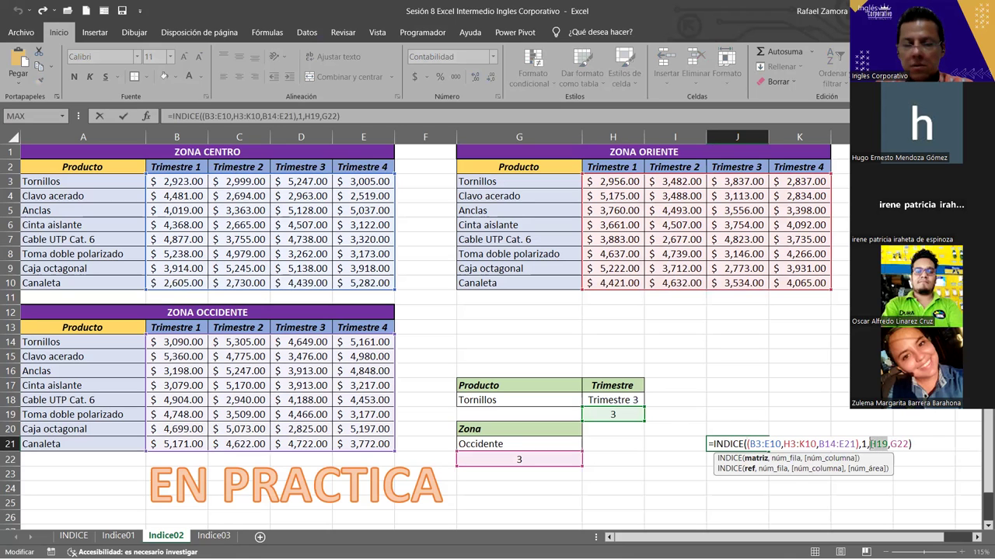
key(ctrl+v)
key(ctrl+Return)
key(ctrl+c)
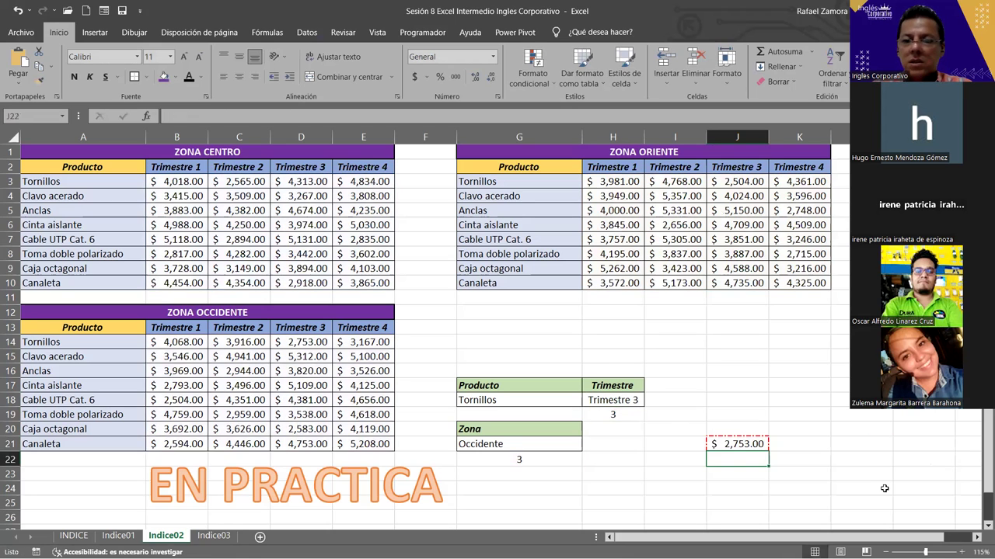
- Clear helper cell H19 and cut the zone SI formula text from G22
click(627, 416)
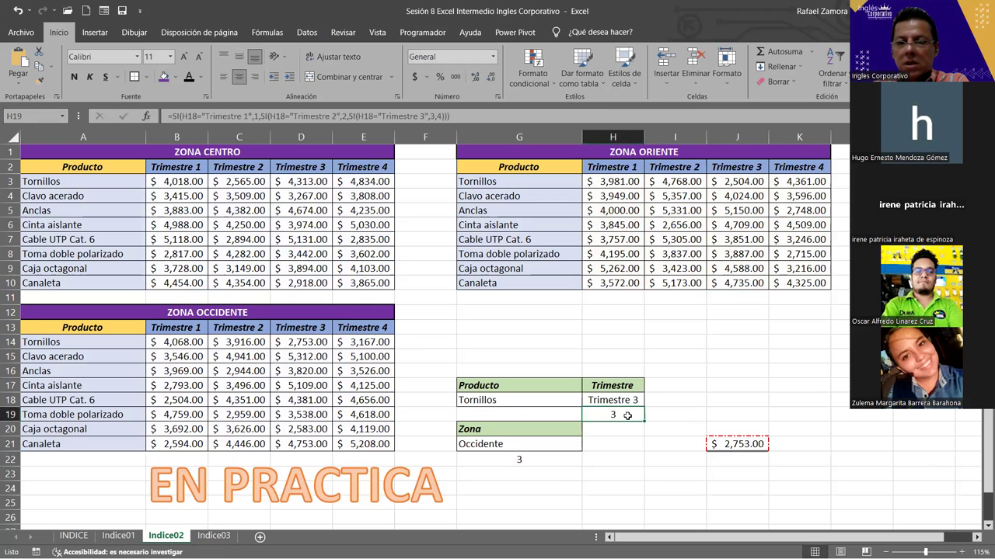
key(Delete)
click(516, 457)
double_click(516, 457)
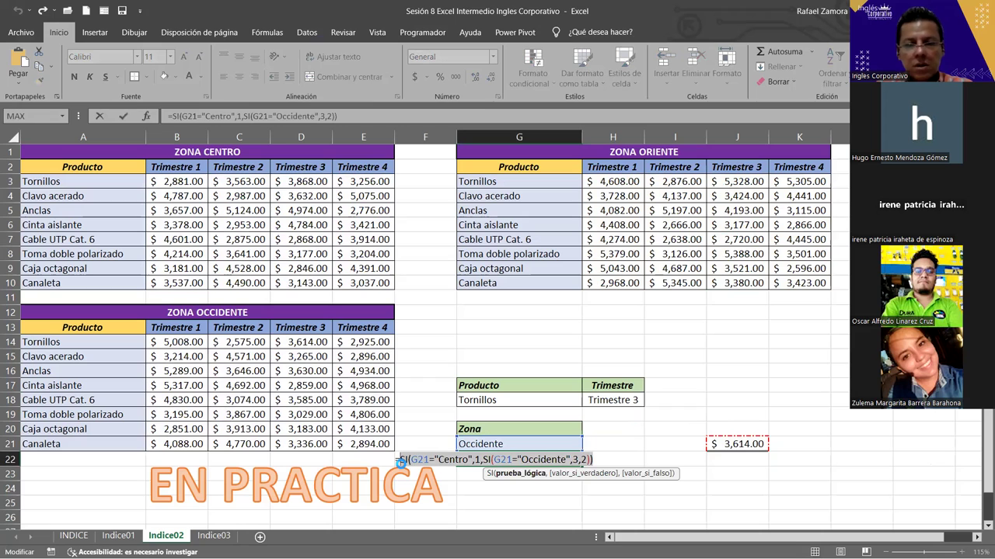
key(BackSpace)
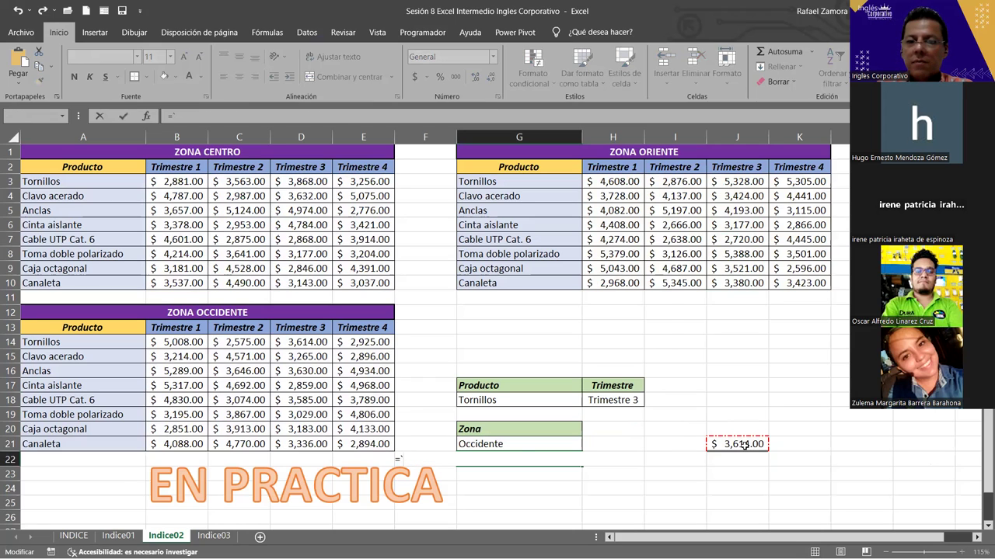
- Replace the G22 reference in J21's INDICE formula with the pasted zone SI formula
key(Escape)
click(739, 445)
double_click(739, 445)
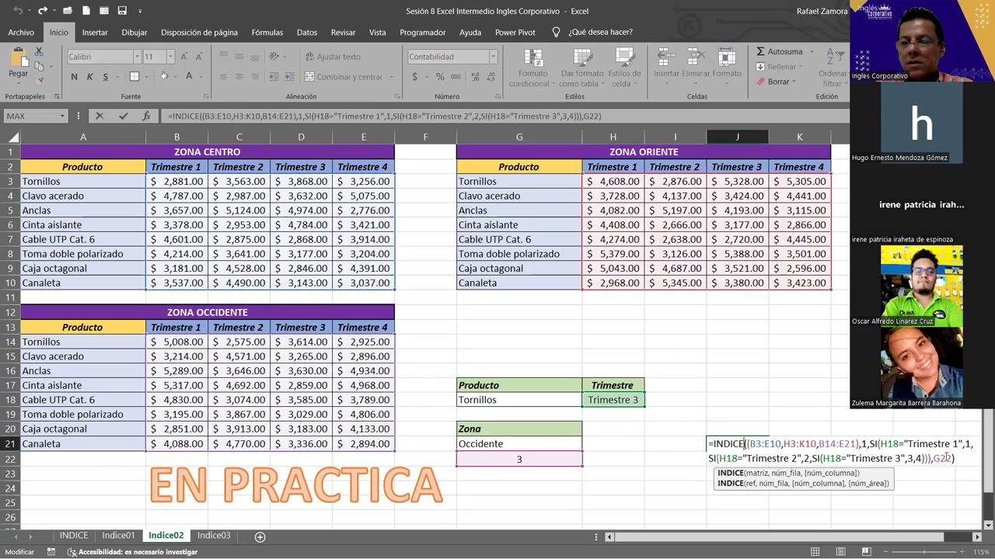
drag(948, 458, 935, 459)
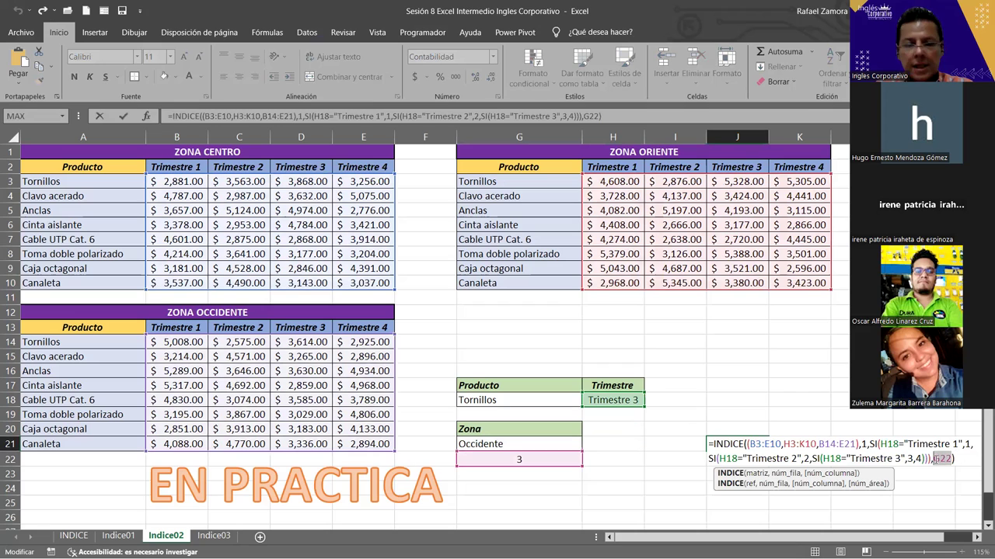
key(ctrl+v)
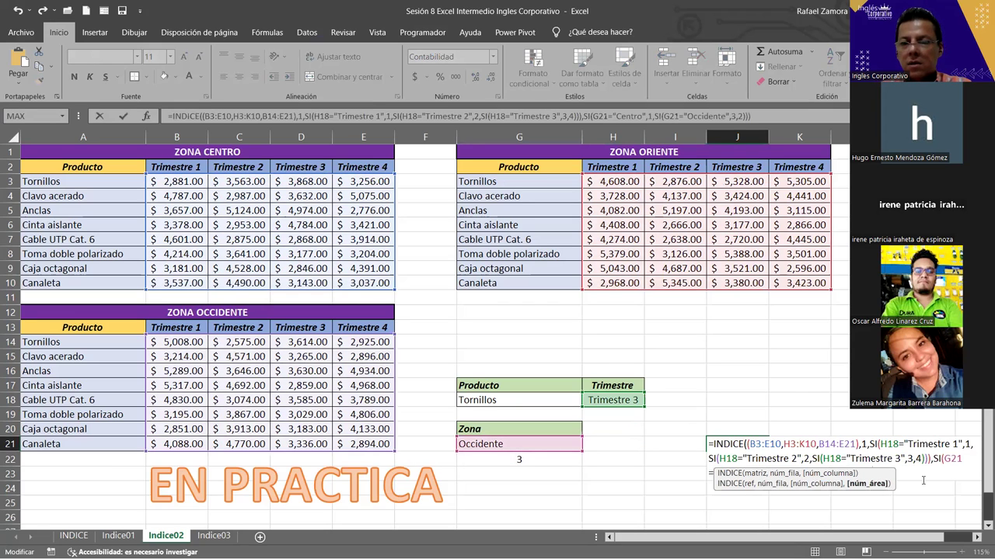
key(Return)
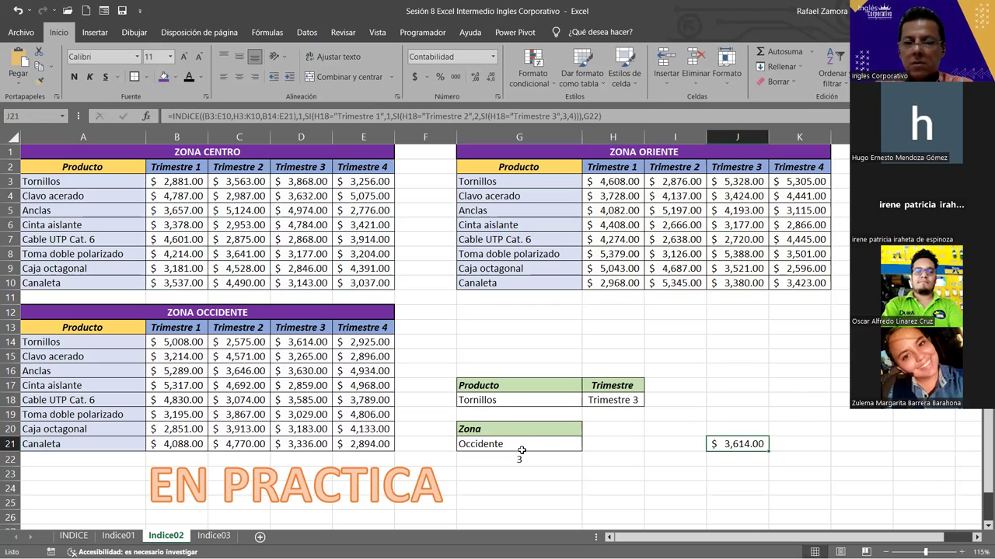
- Recheck G22's formula and paste the zone SI test over G22 in J21 again
click(522, 458)
double_click(522, 459)
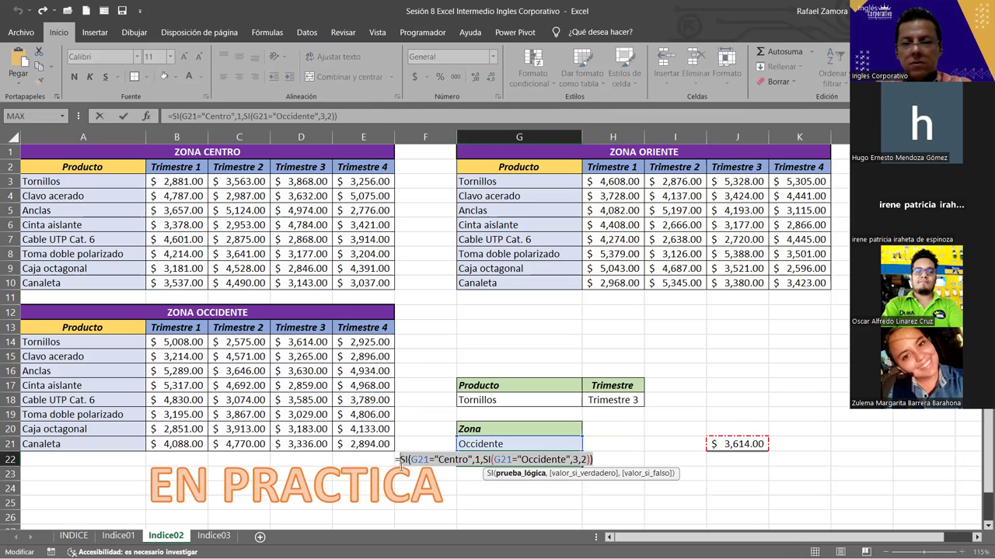
click(766, 442)
double_click(765, 442)
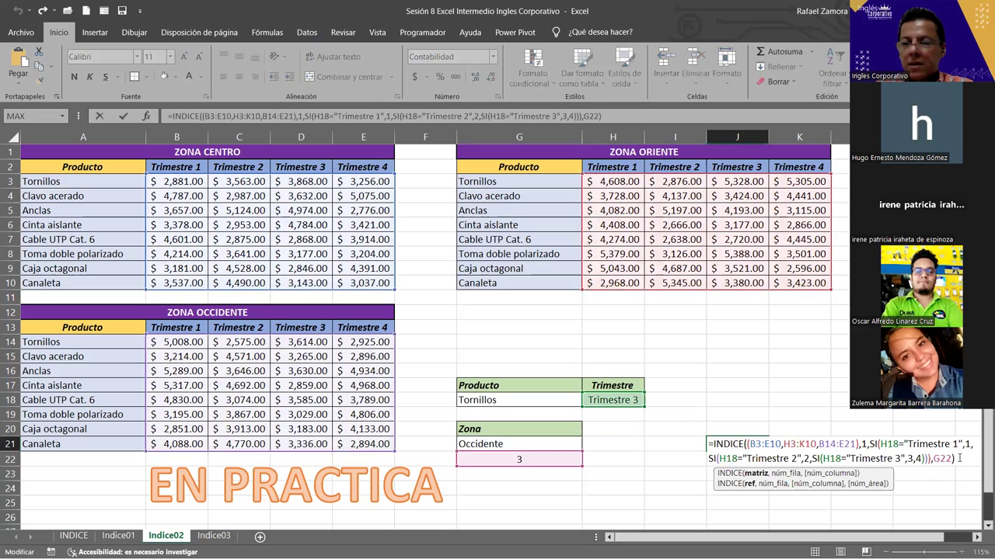
drag(950, 459, 934, 459)
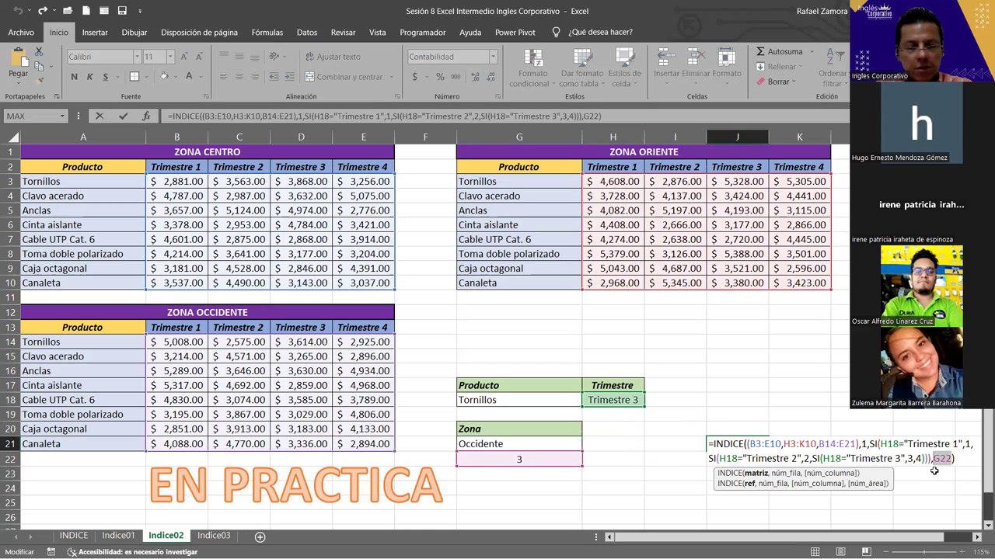
key(ctrl+v)
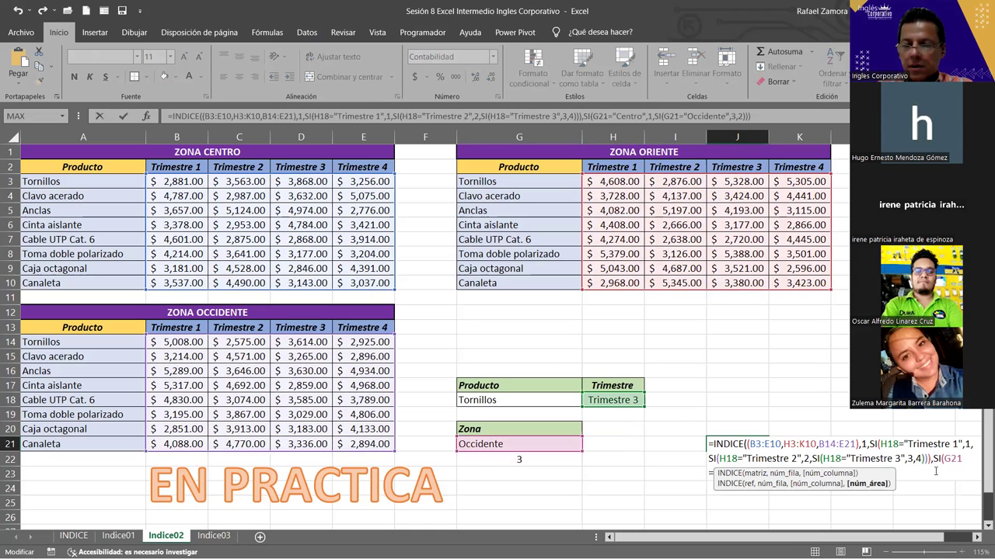
key(Return)
- Clear helper cell G22 and reopen J21 to show its nested SI tests
click(544, 456)
key(Delete)
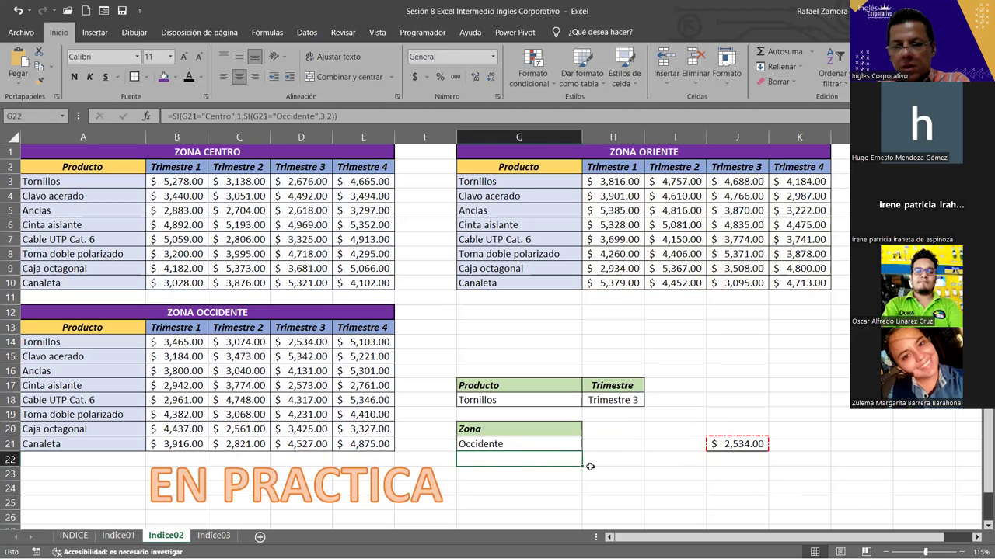
click(599, 470)
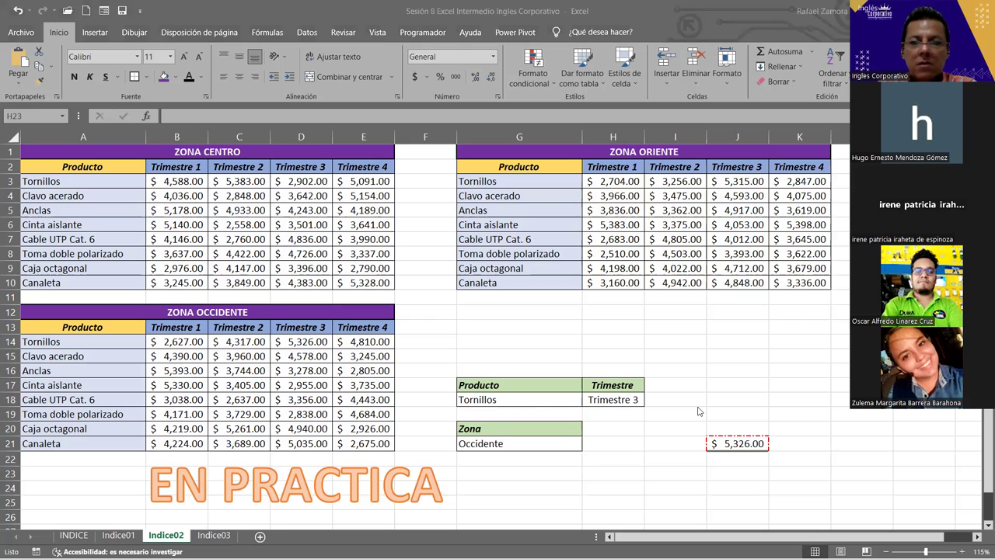
click(746, 442)
double_click(746, 443)
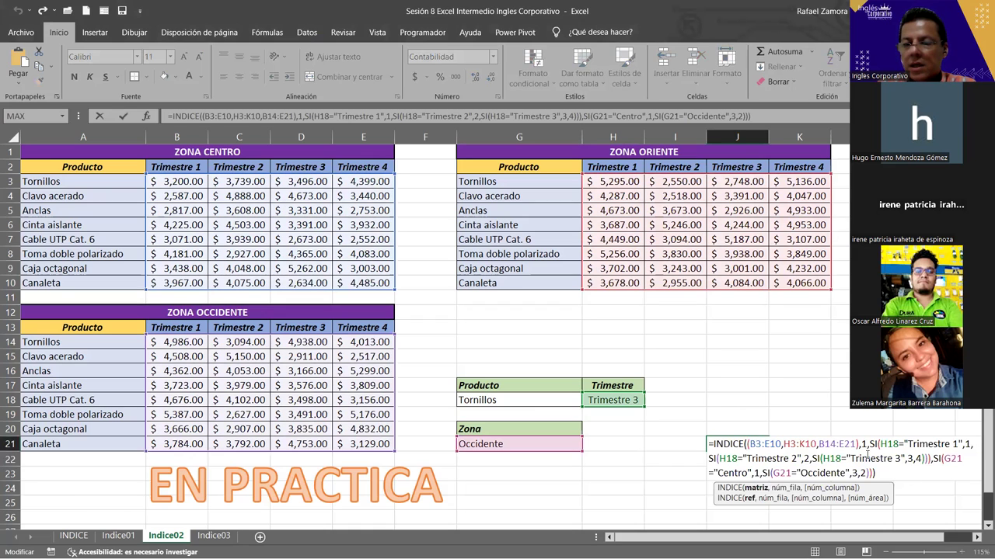
- Change the H18 quarter to Trimestre 4, then to Trimestre 2
key(Escape)
click(615, 399)
click(650, 403)
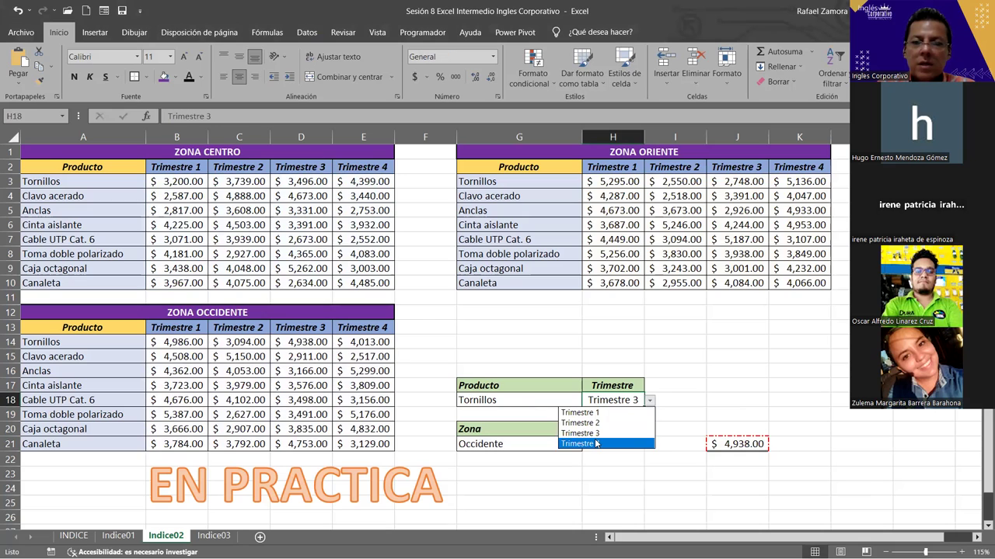
click(596, 444)
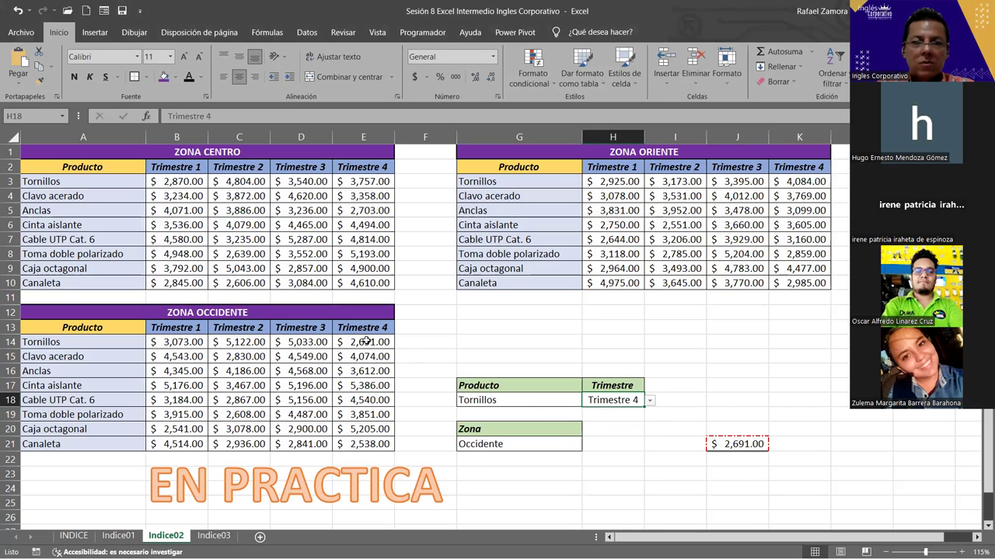
click(649, 401)
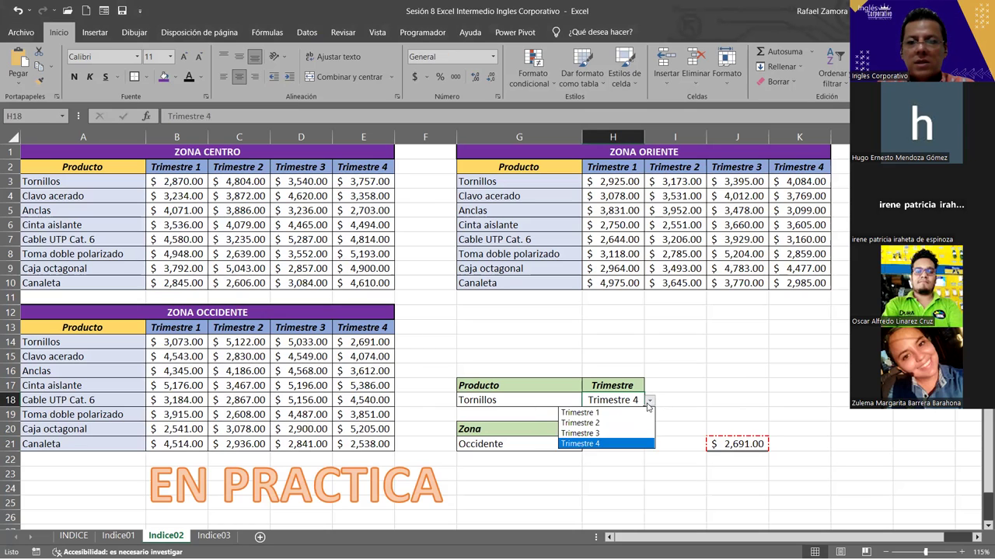
click(596, 423)
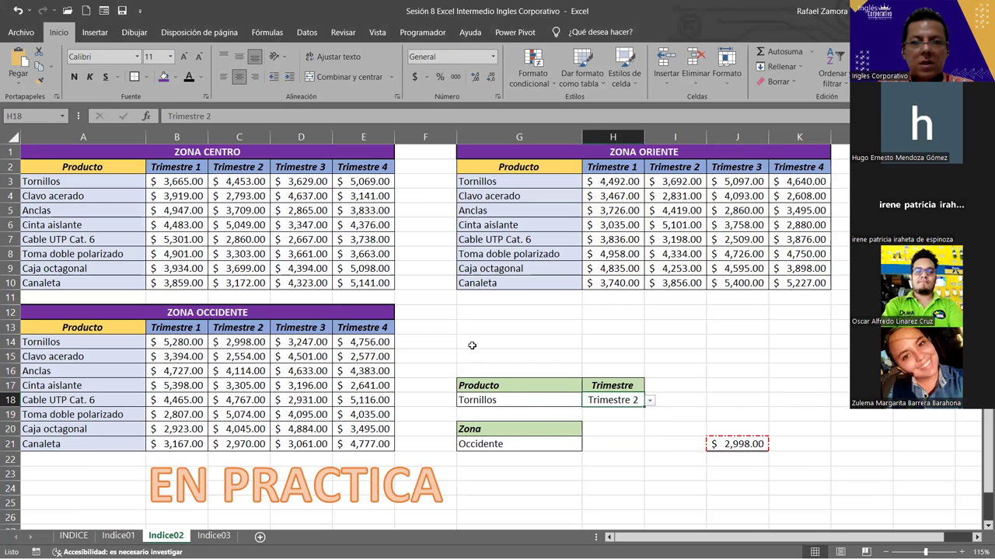
- Change the G21 zone to Centro, then to Oriente, so J21 returns $4,278.00
click(568, 443)
click(587, 445)
click(525, 457)
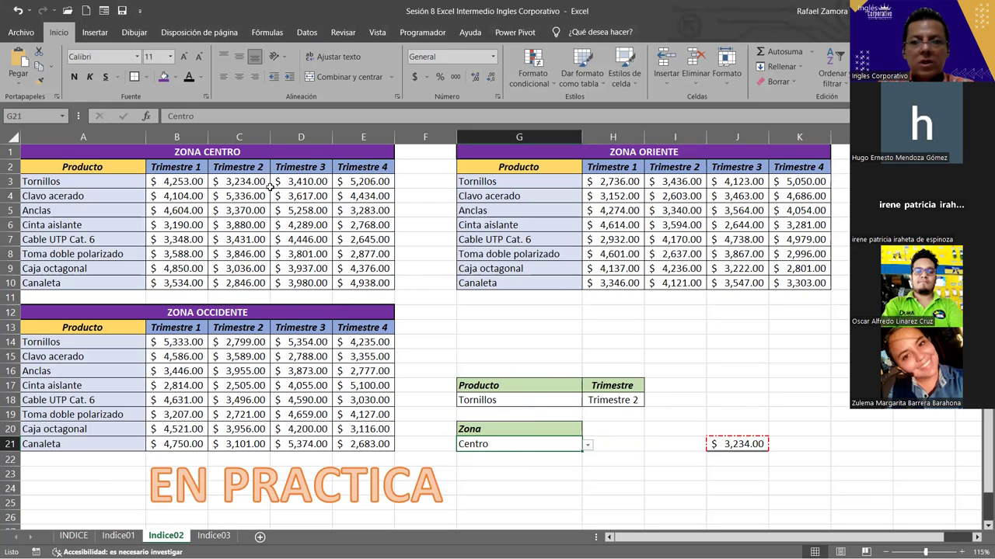
click(588, 446)
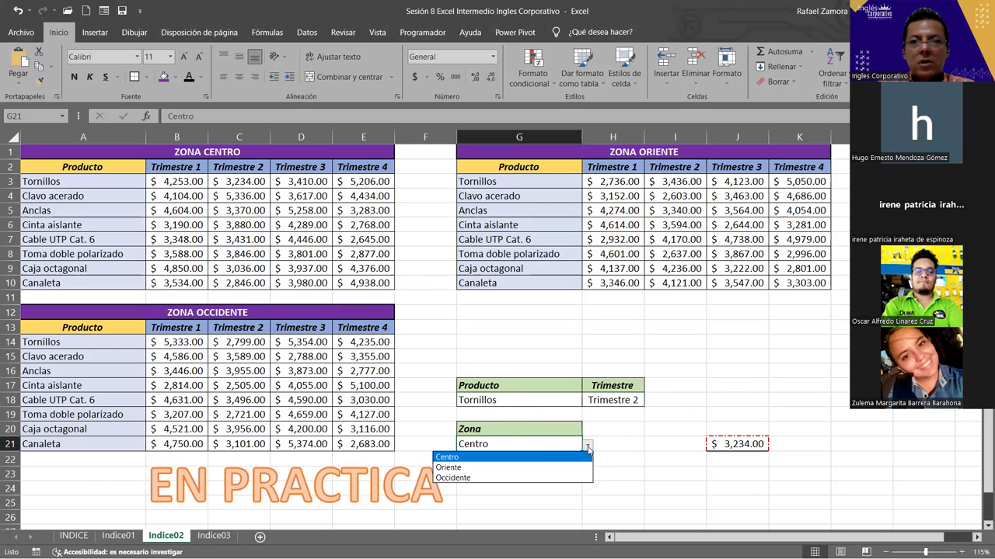
click(526, 467)
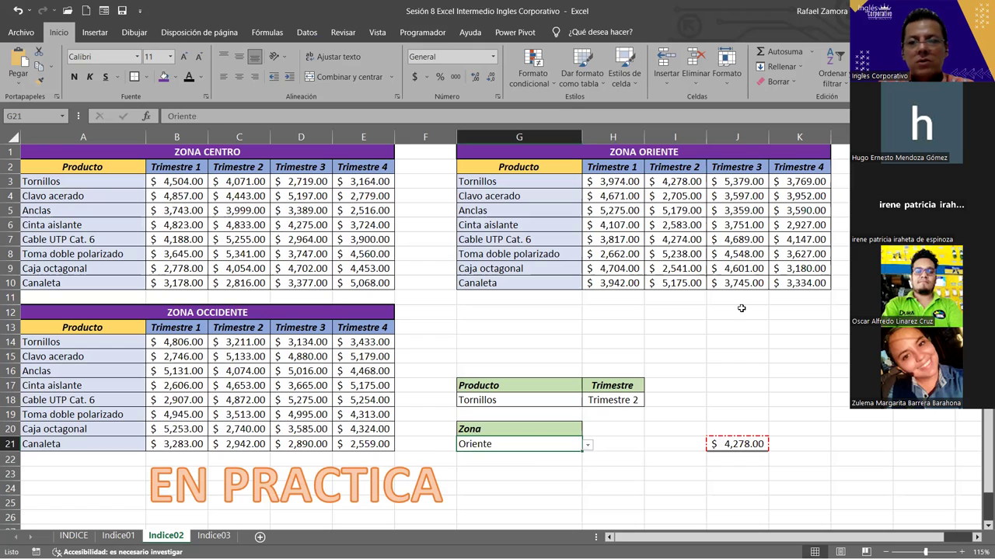
click(647, 488)
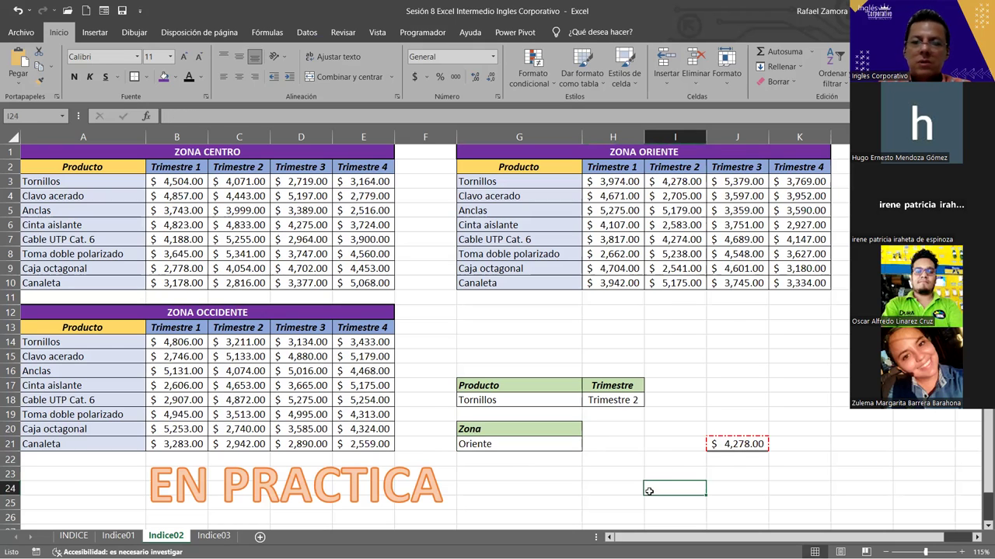
- Review J21's formula, then drag the EN PRACTICA banner left, away from column G
double_click(730, 444)
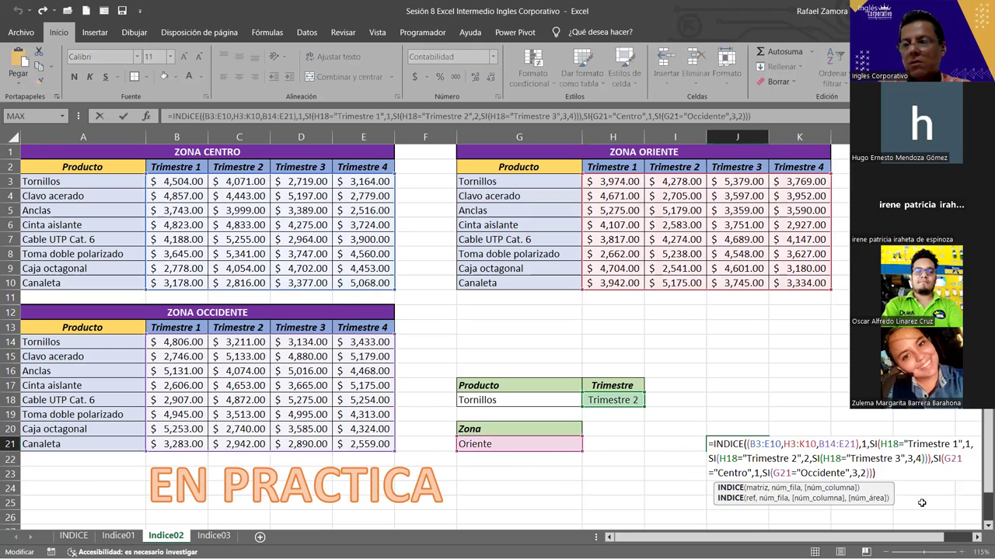
click(568, 484)
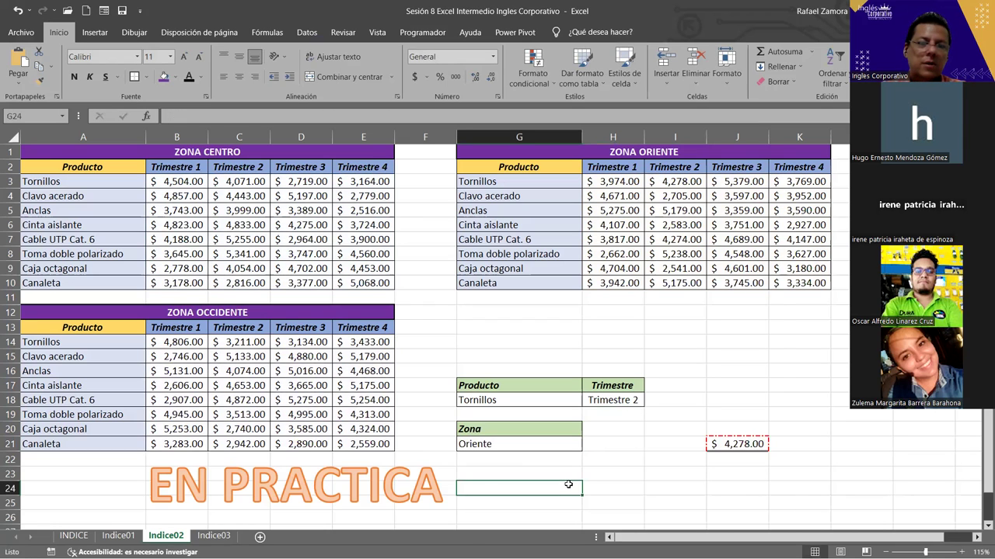
click(409, 470)
drag(412, 446, 295, 443)
click(534, 485)
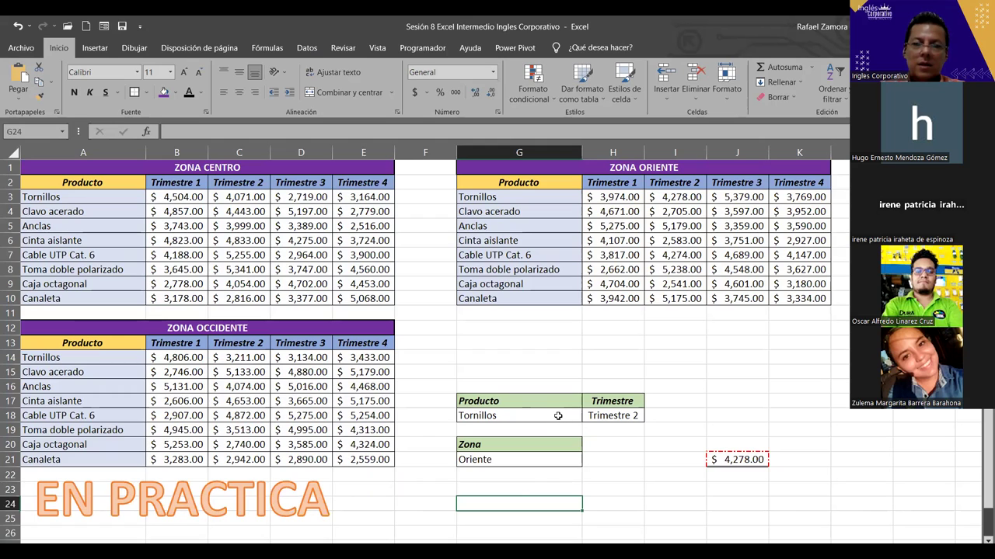
click(558, 416)
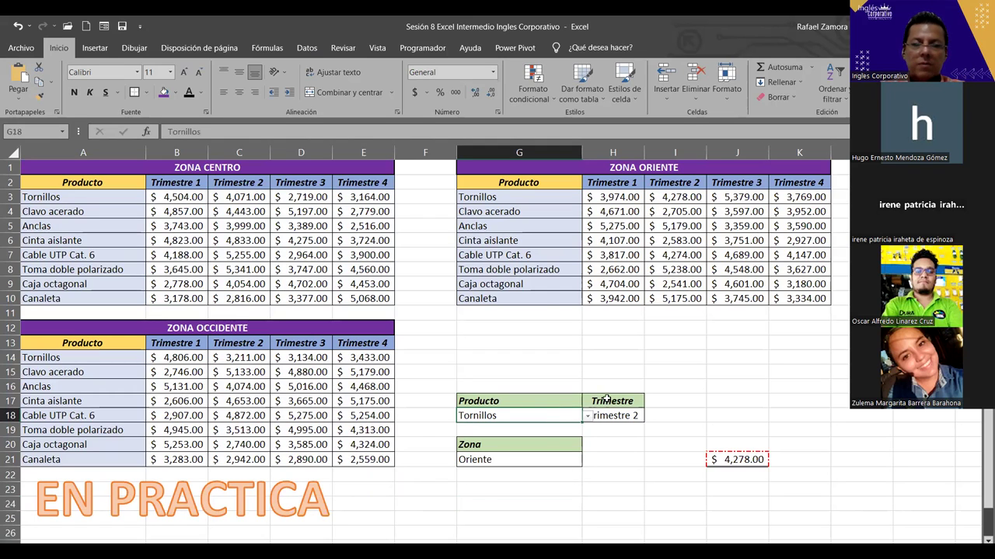
click(623, 332)
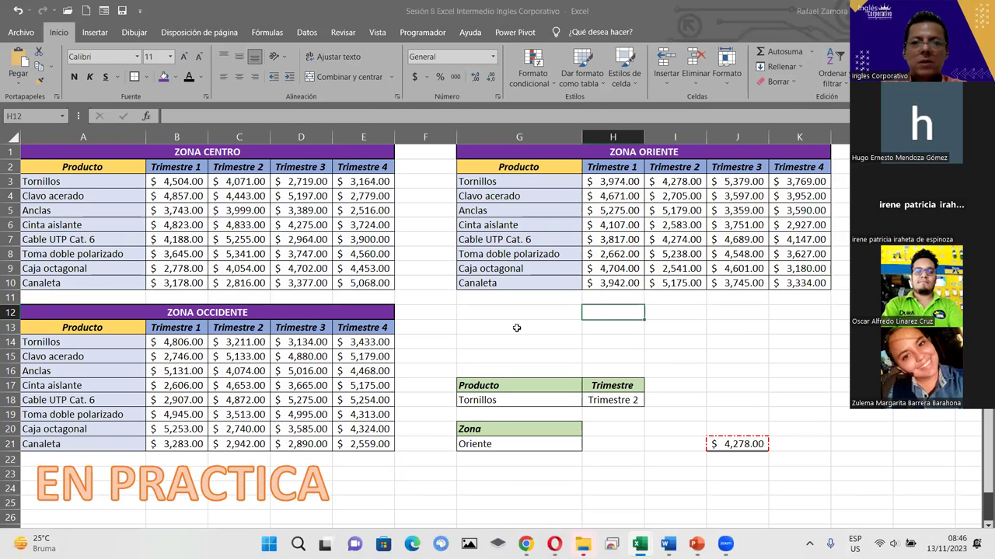
click(515, 328)
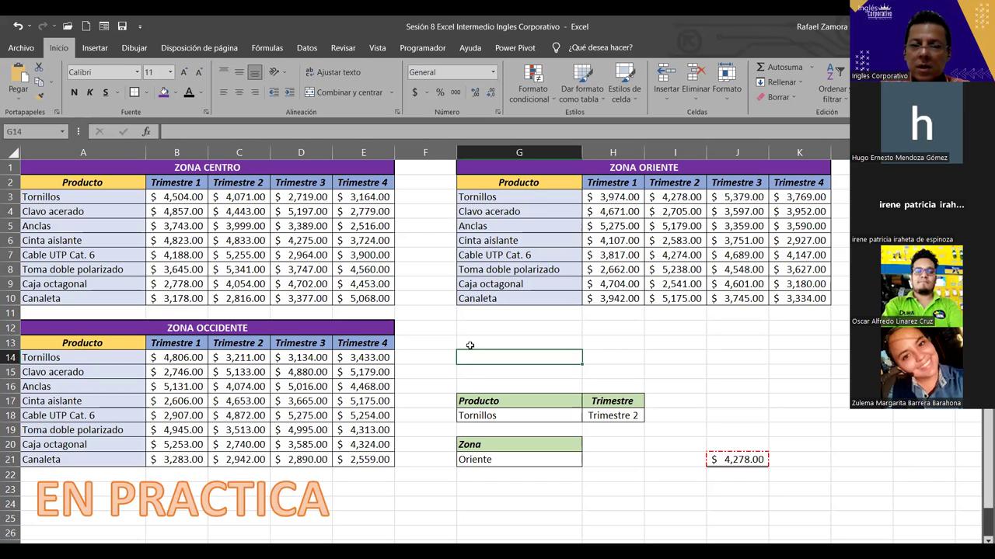
click(515, 501)
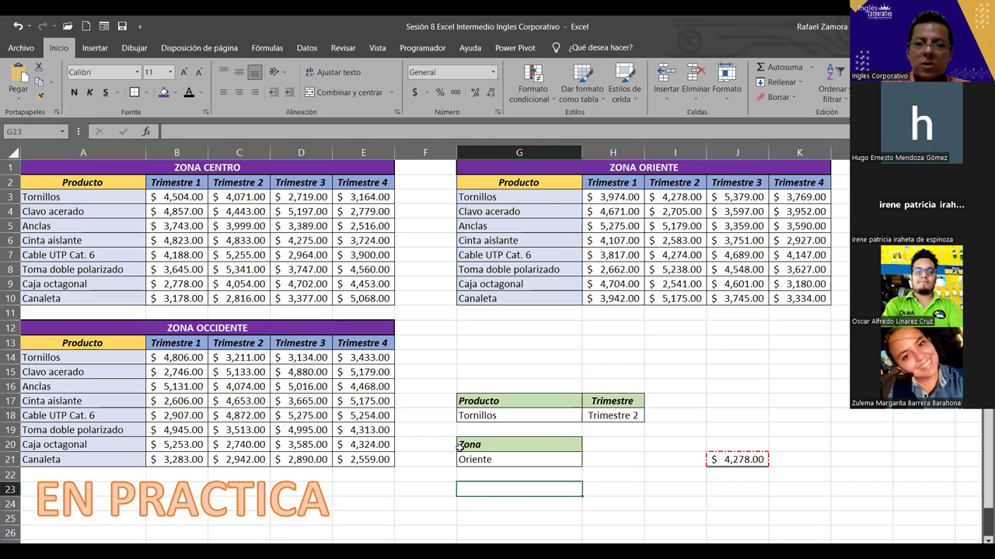
click(491, 463)
click(506, 501)
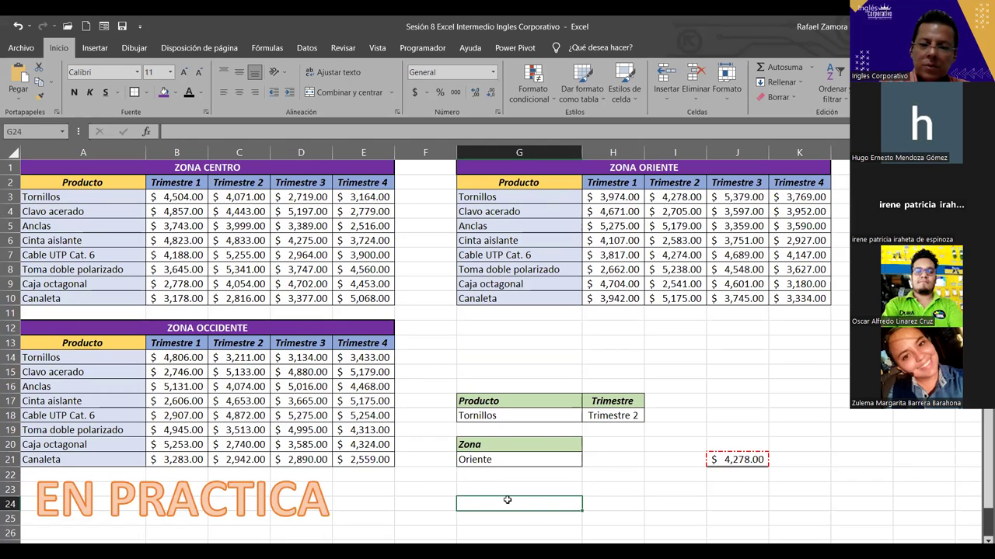
text(=)
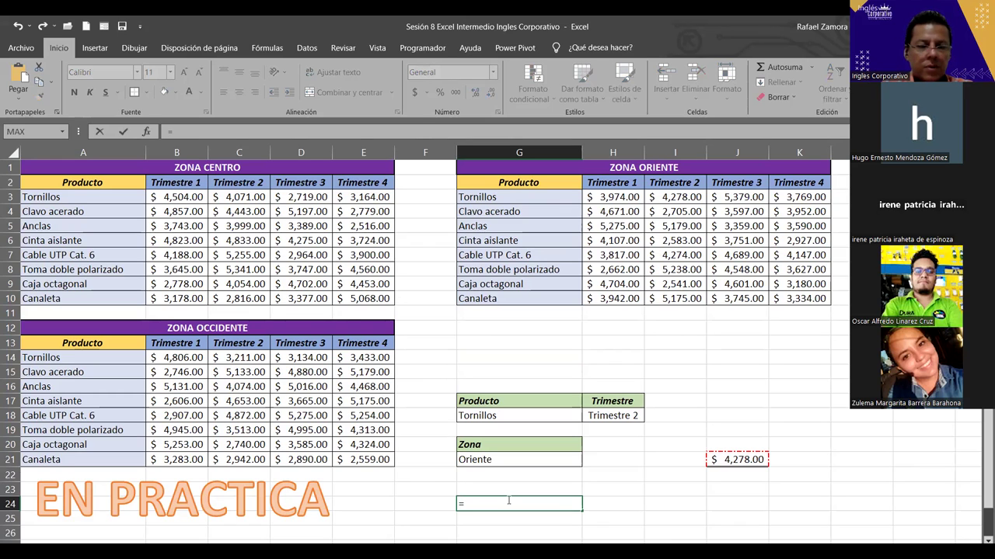
text(SI()
click(518, 462)
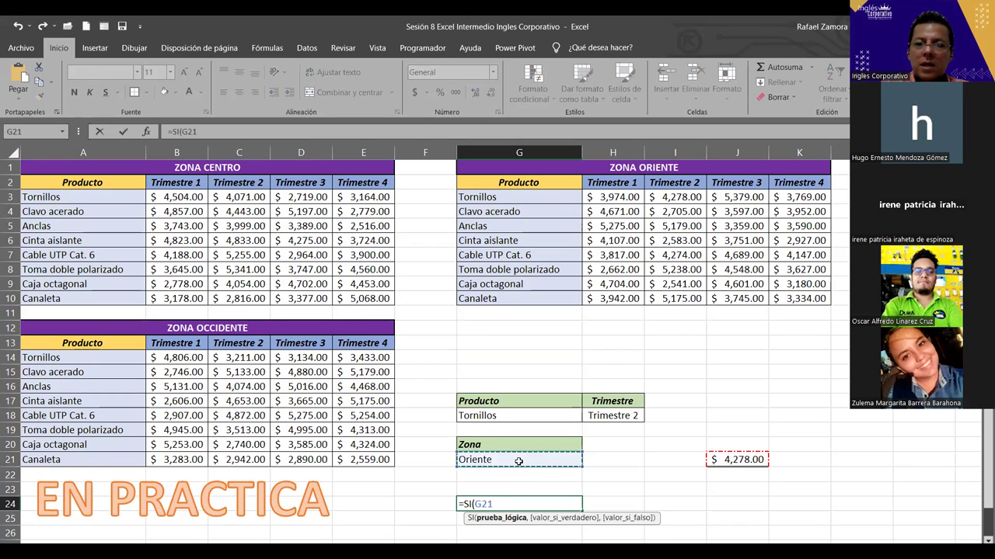
text(=)
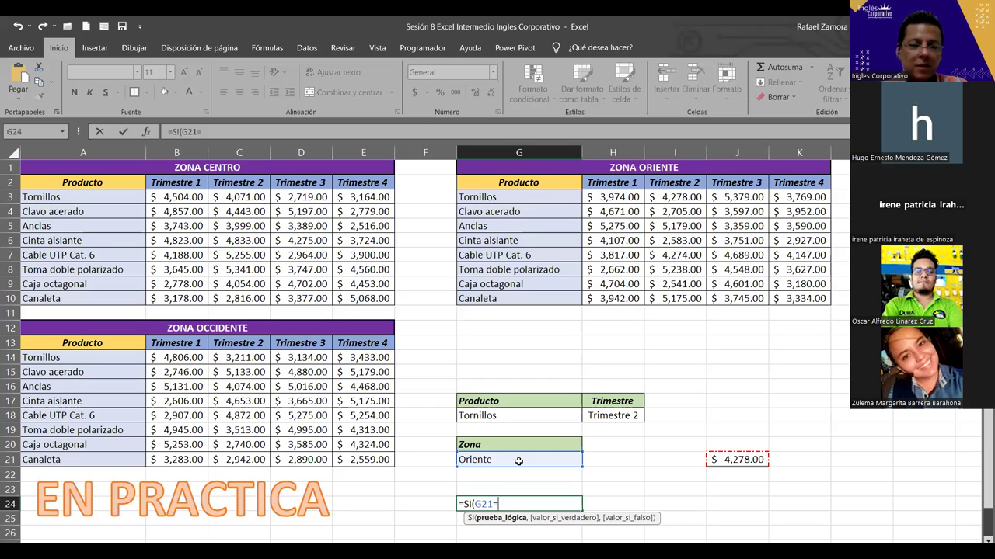
key(Escape)
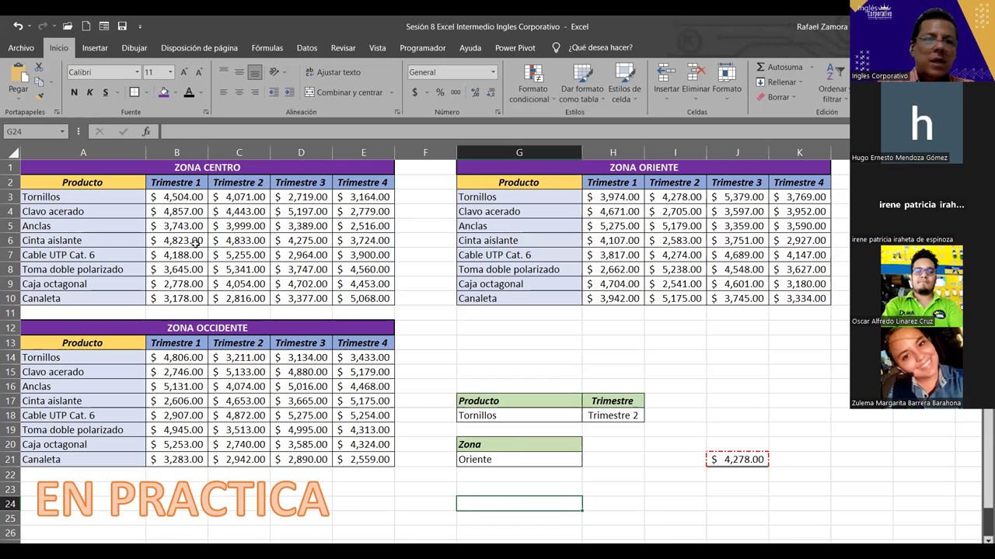
click(176, 195)
drag(216, 226, 365, 299)
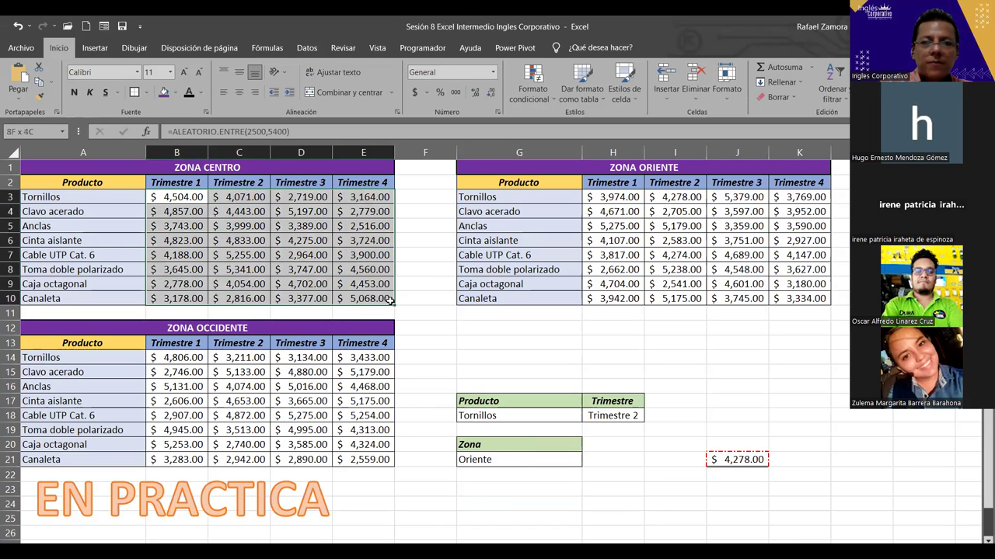
drag(604, 199, 800, 300)
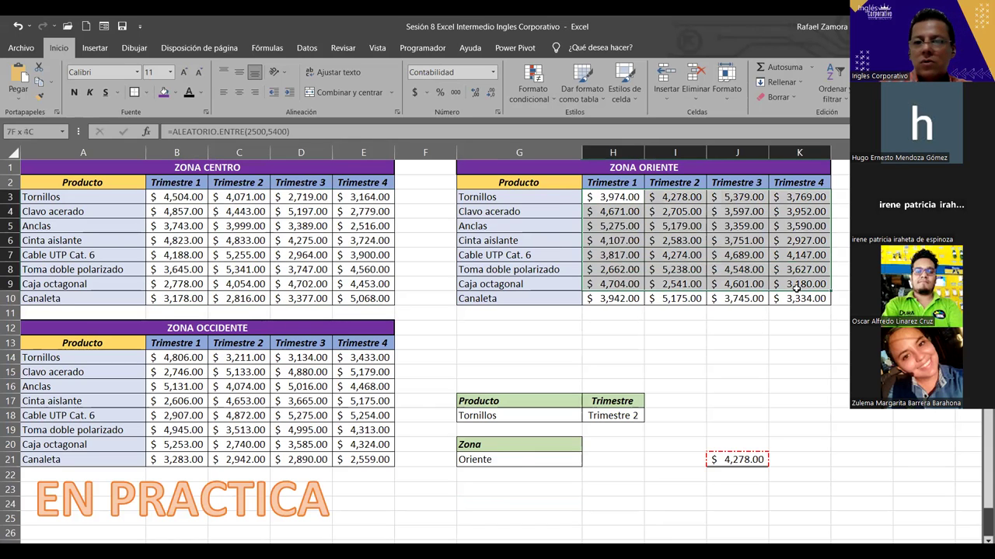
drag(199, 359, 354, 457)
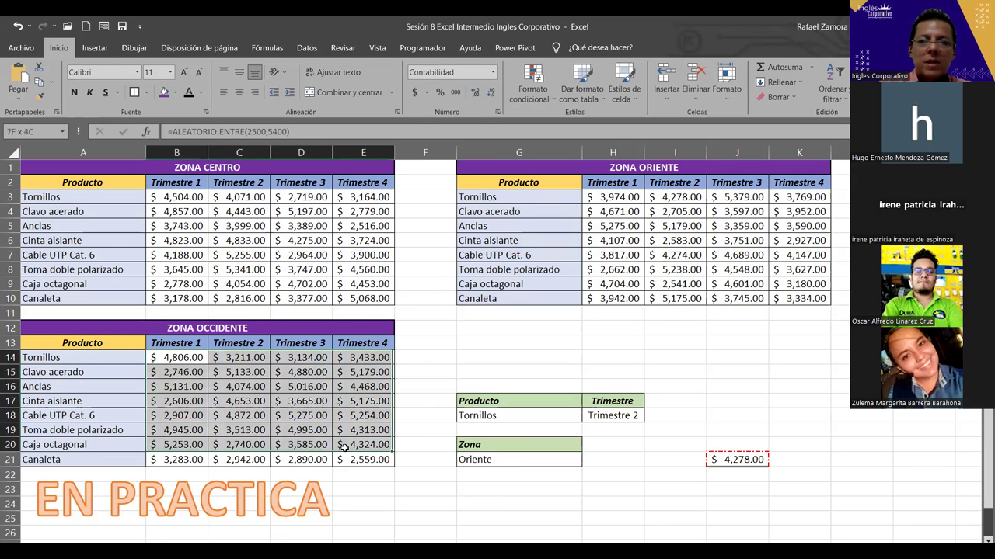
click(276, 224)
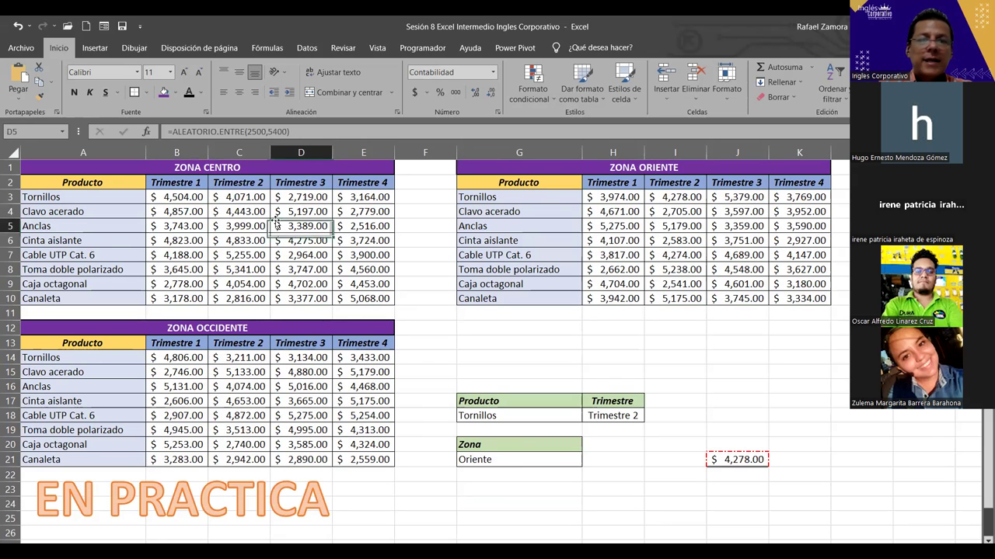
click(254, 216)
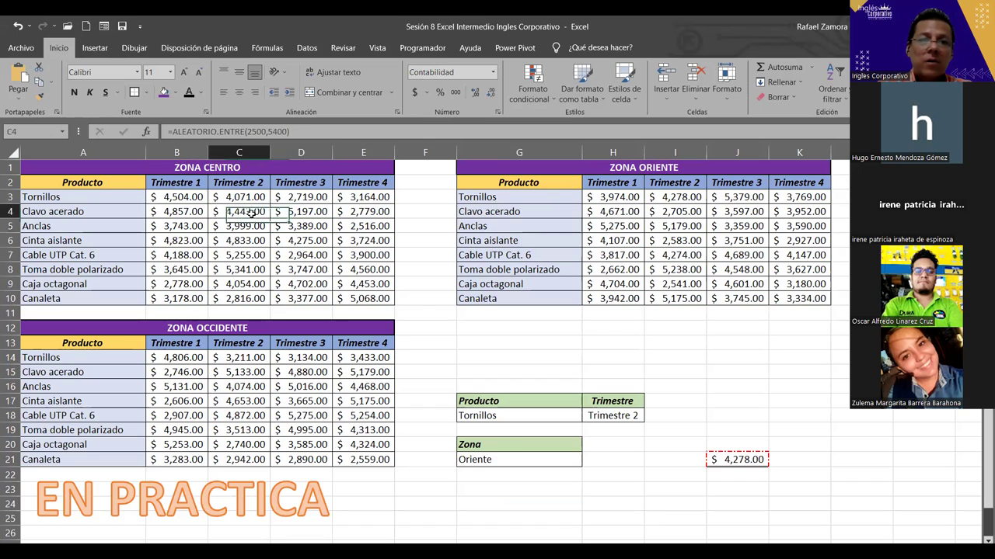
click(719, 235)
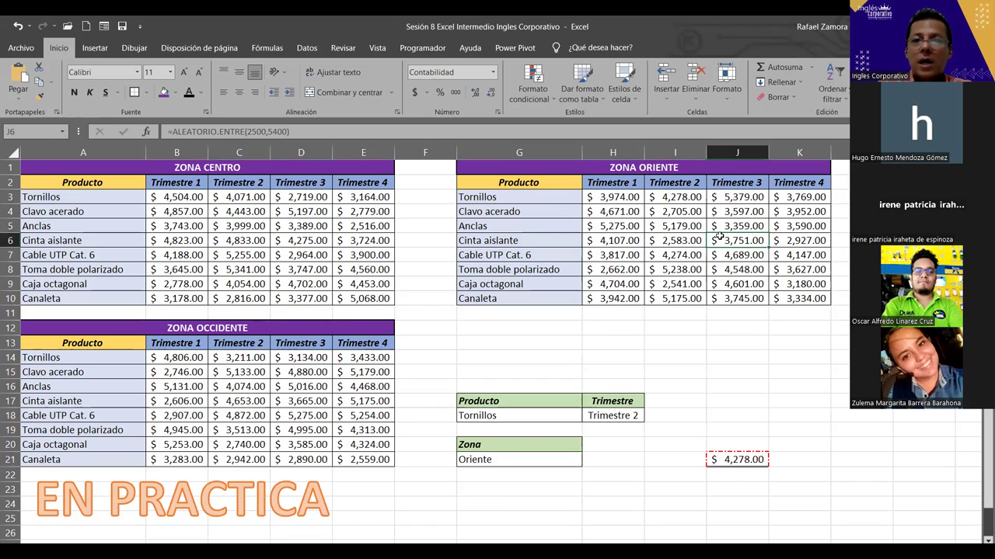
click(267, 400)
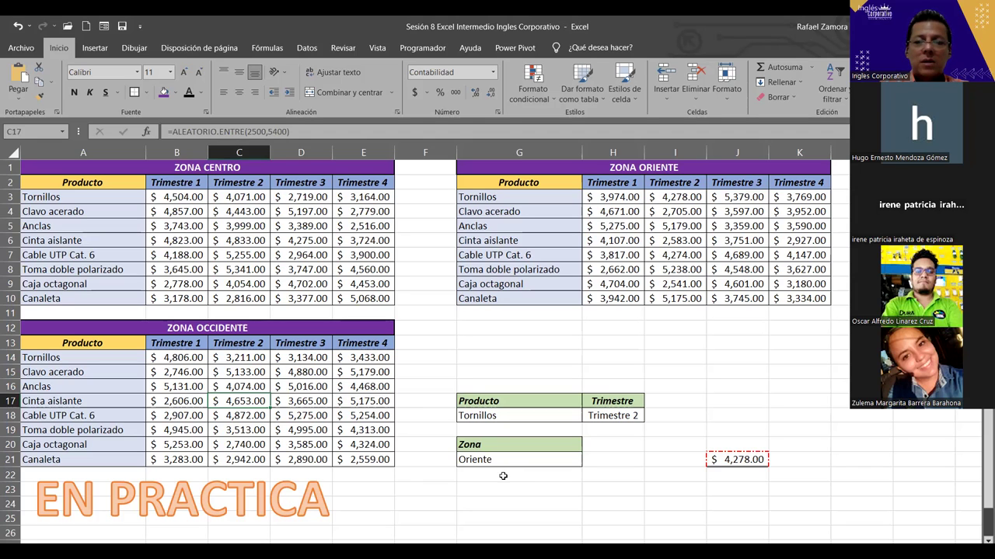
click(530, 488)
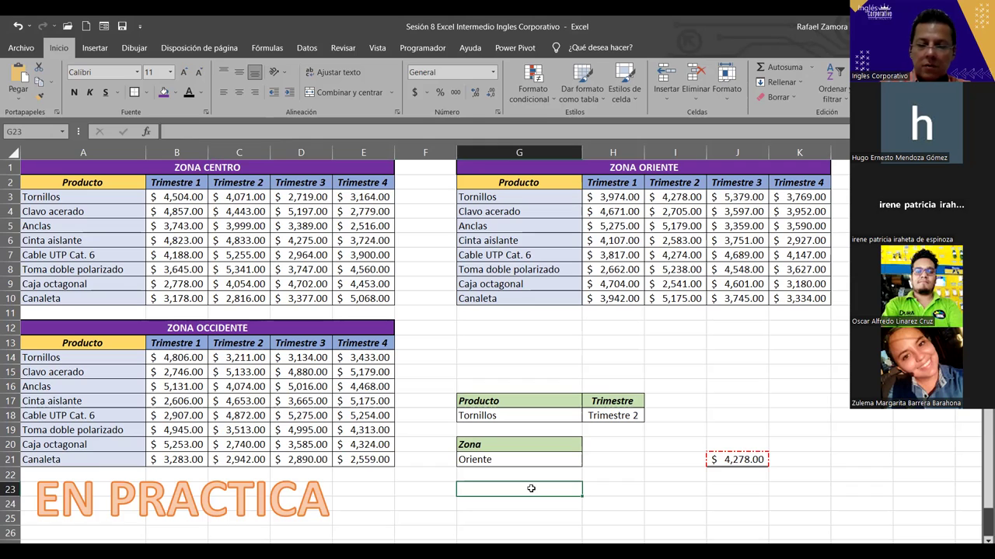
text(=()
- Enter =SI(G21="centro",1,SI(G21="oriente",2,3)) in G23
key(BackSpace)
text(=)
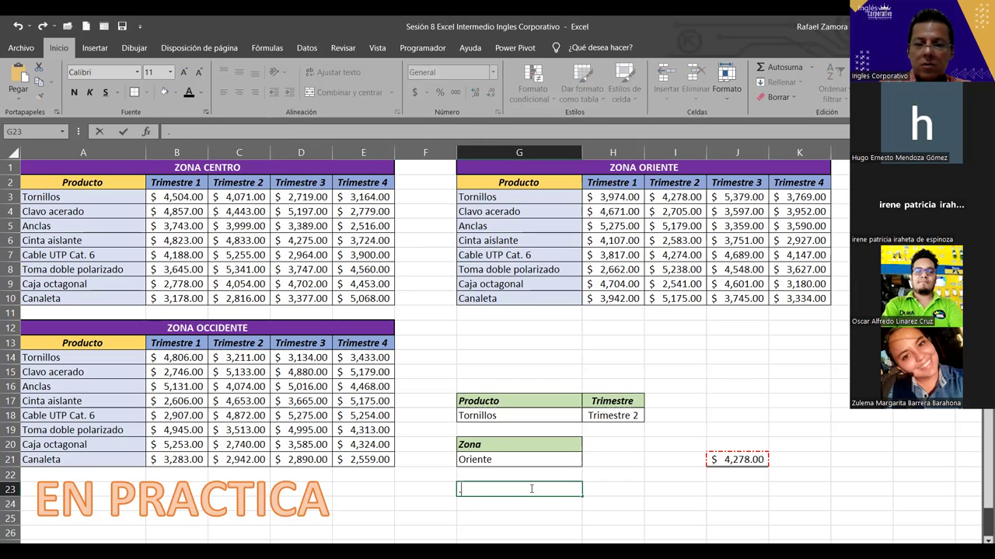
key(BackSpace)
text(=)
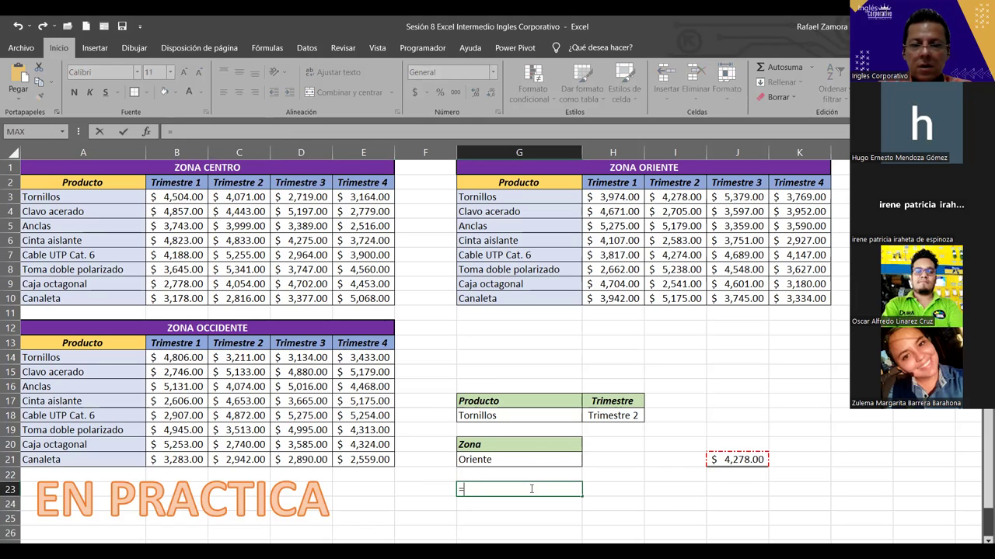
text(SI()
click(529, 459)
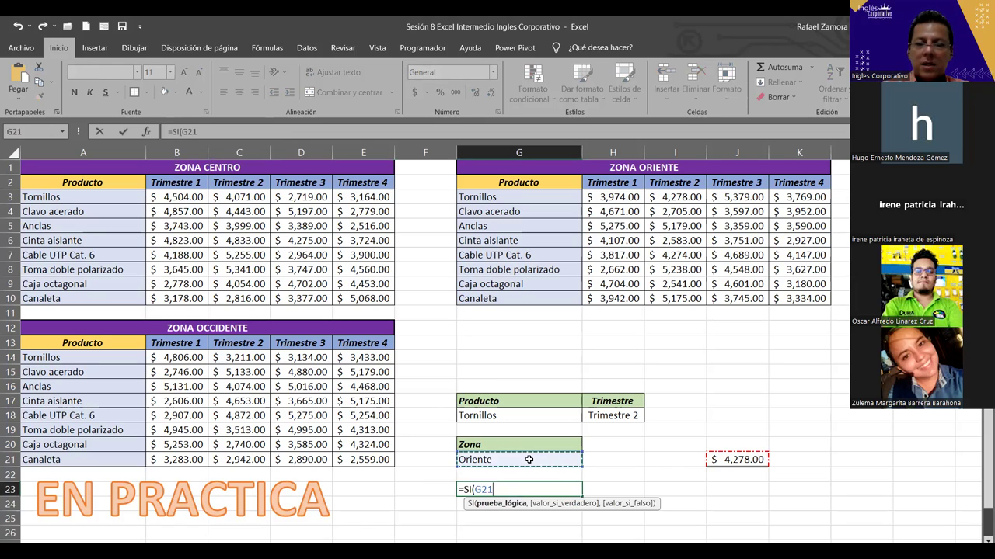
text(=)
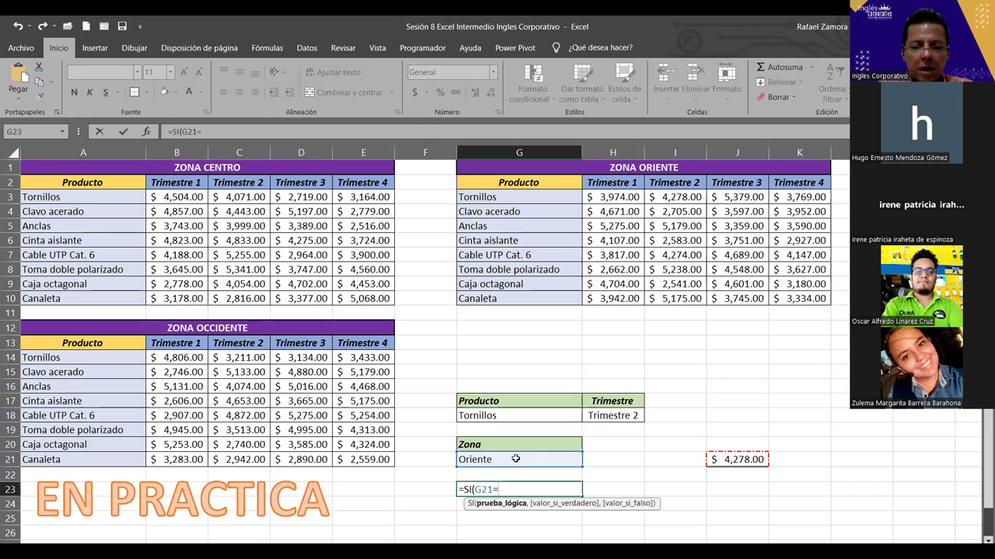
text(centr)
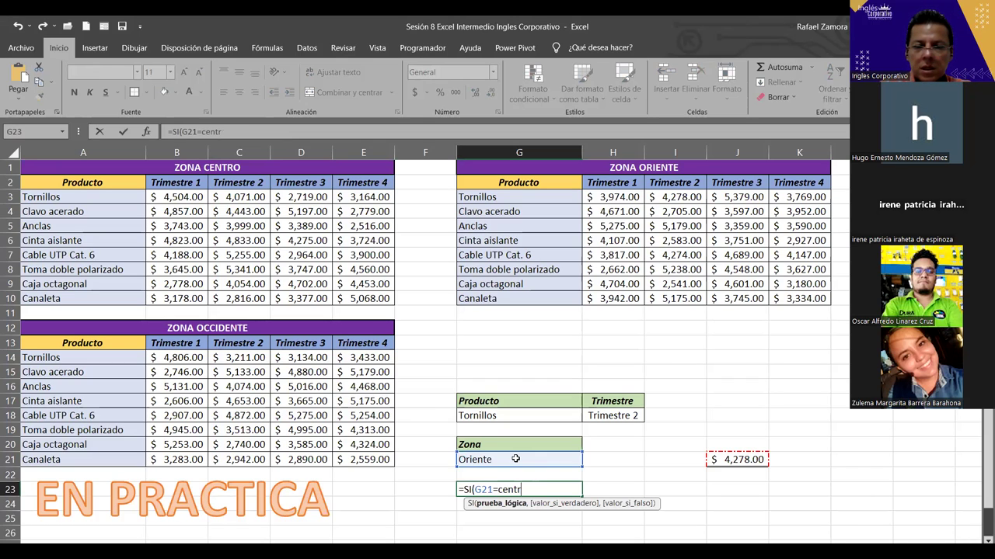
key(BackSpace)
key(BackSpace)
key(BackSpace)
key(BackSpace)
key(BackSpace)
text("centro",)
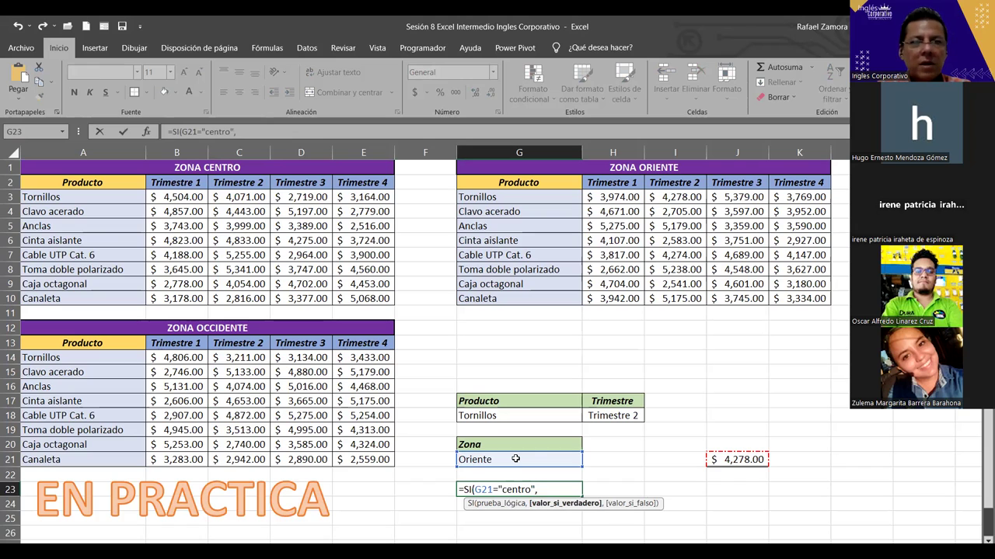
text(1)
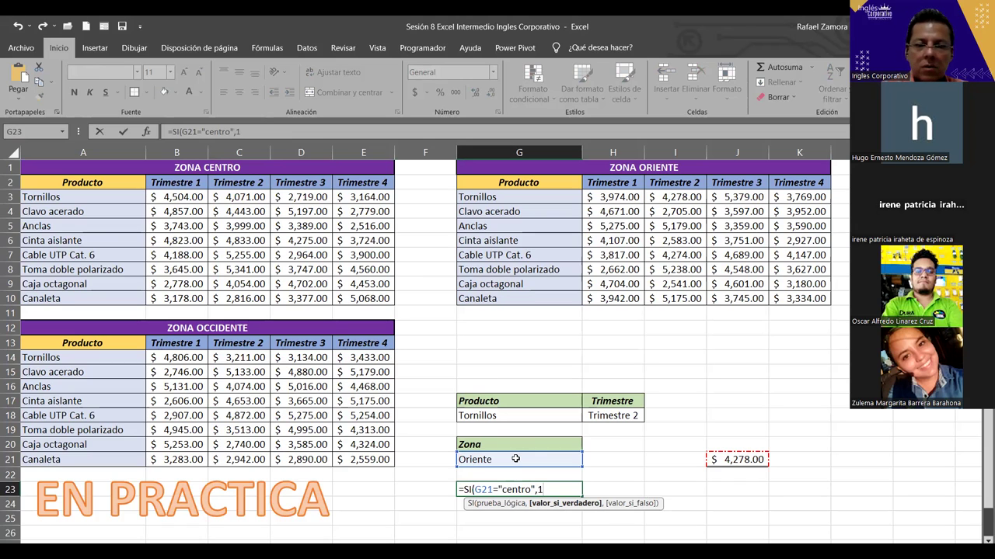
text(,)
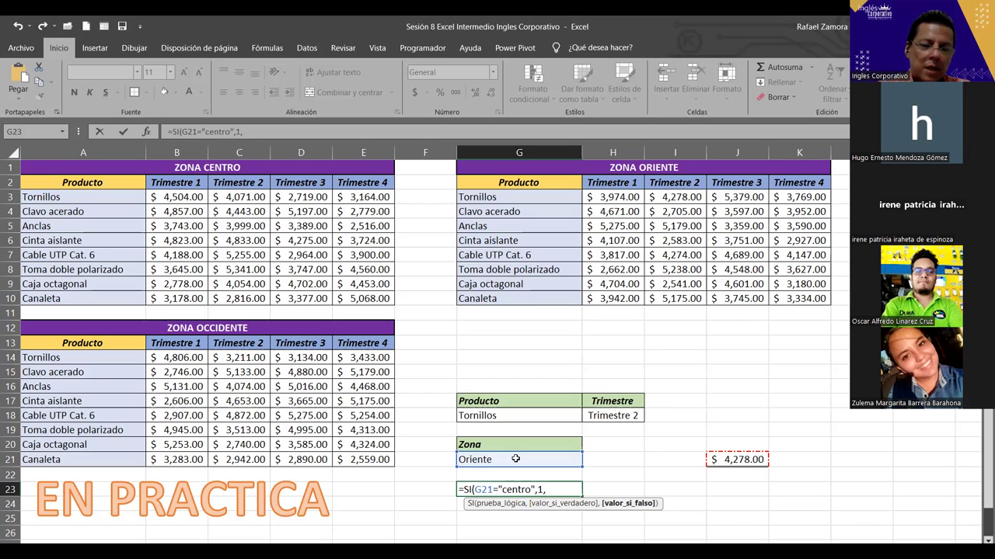
text(SI()
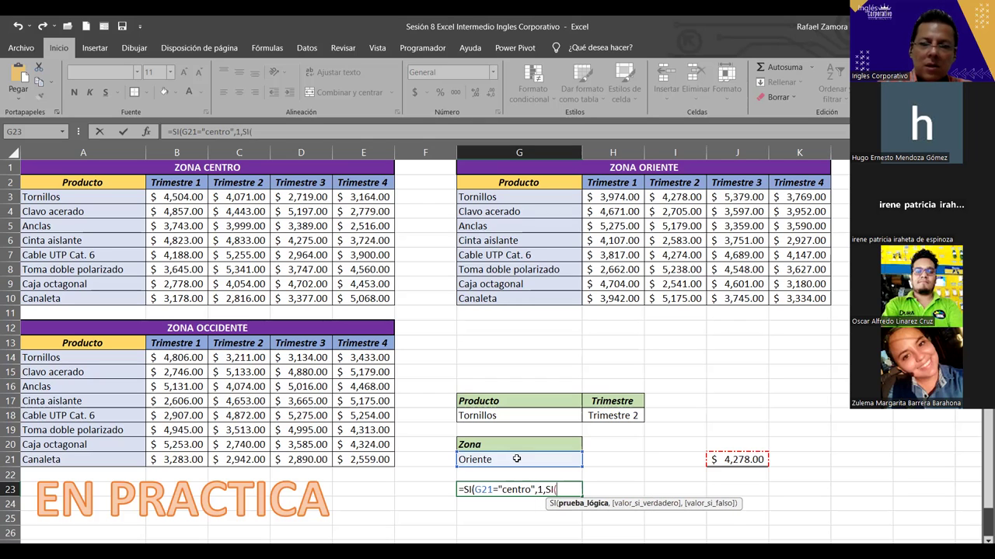
click(515, 459)
text(=)
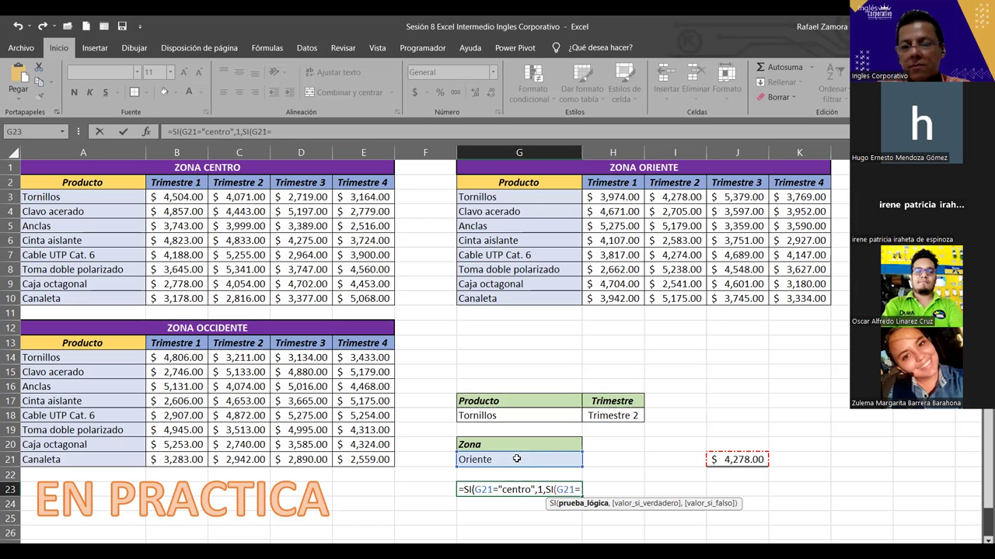
text(")
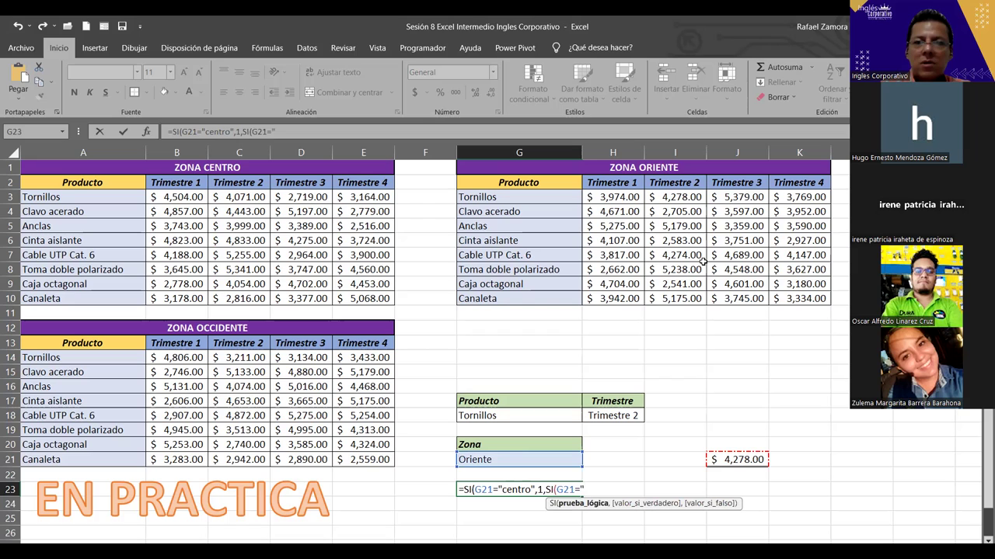
text(oriente")
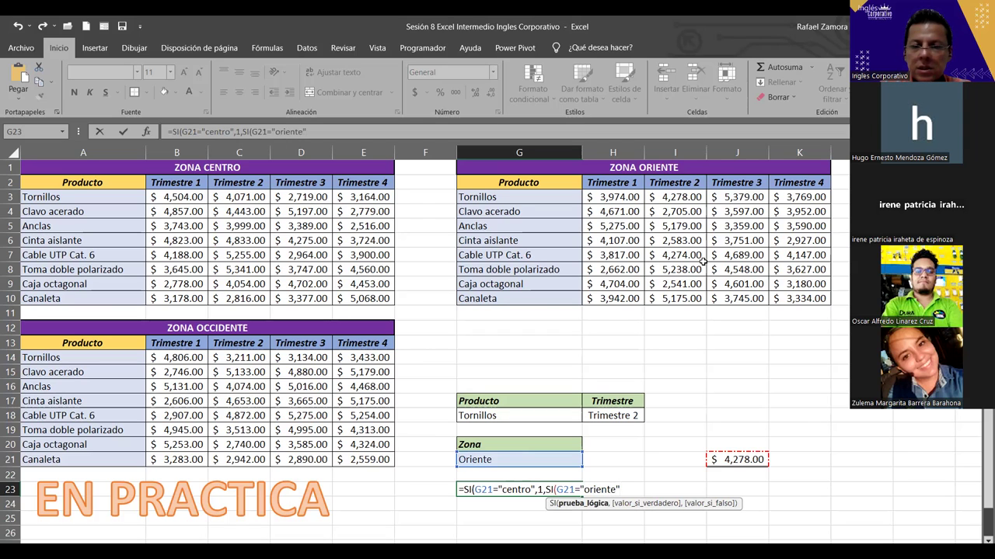
text(,)
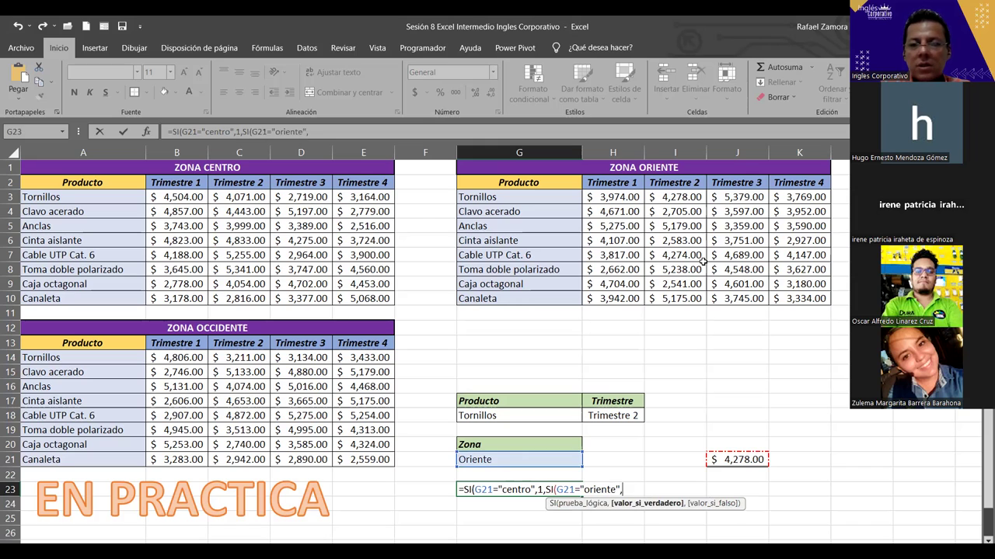
text(2)
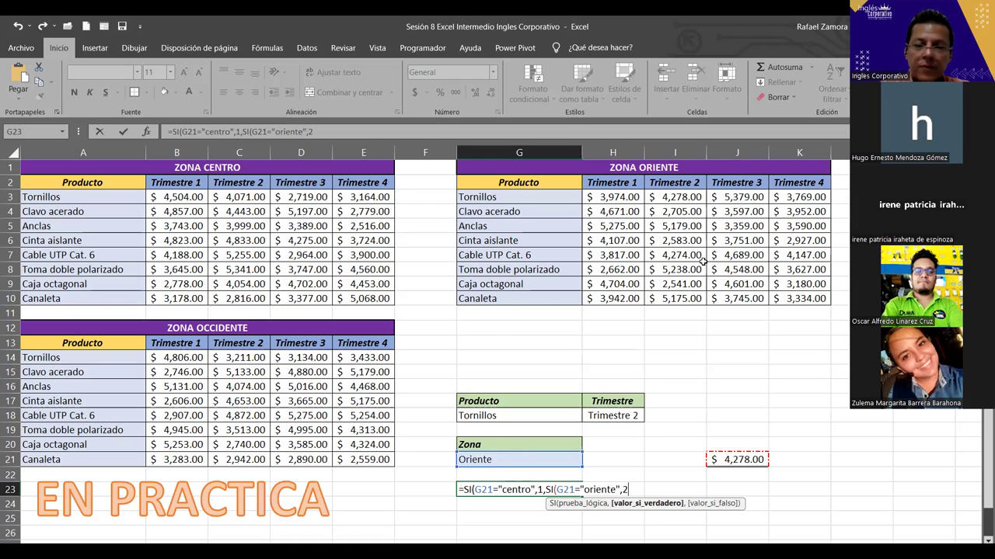
text(,)
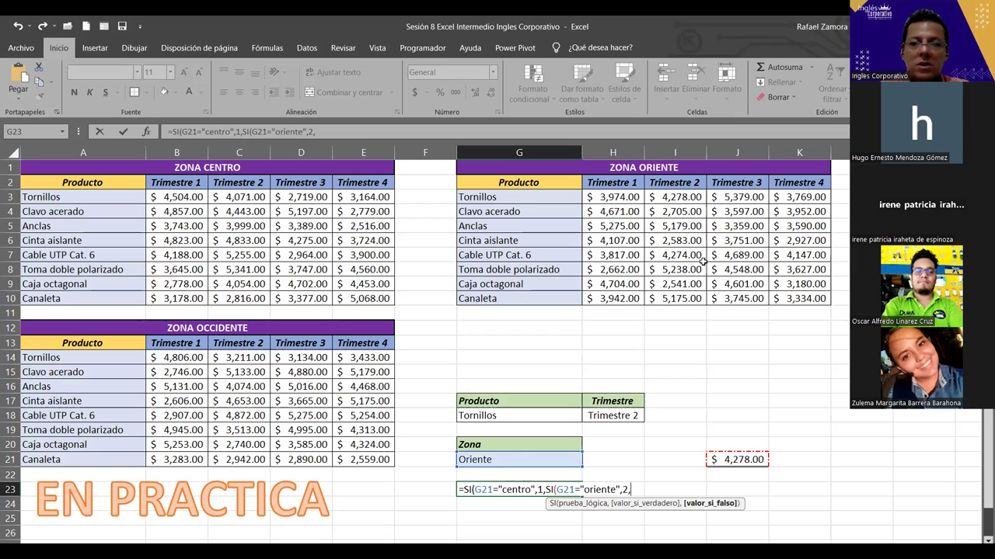
text(3)
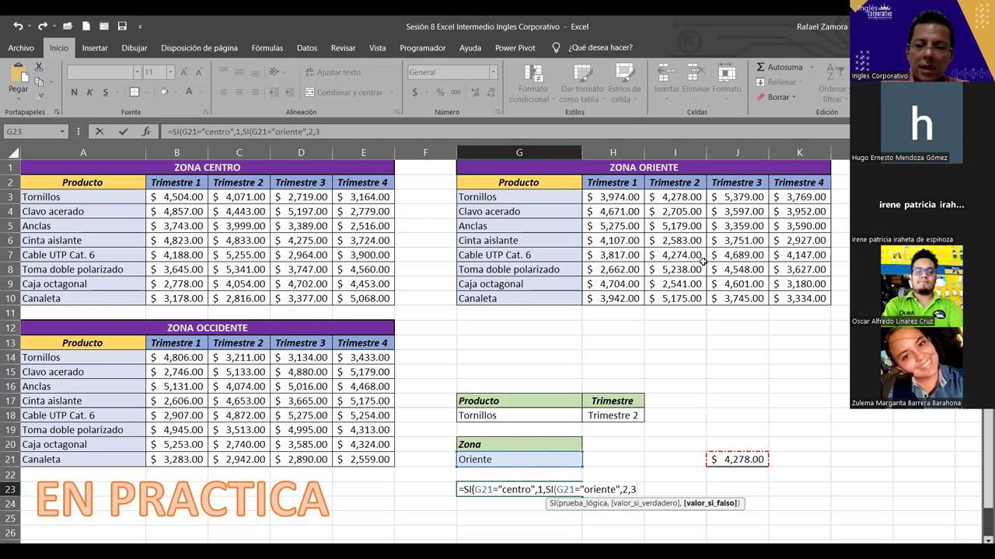
text())
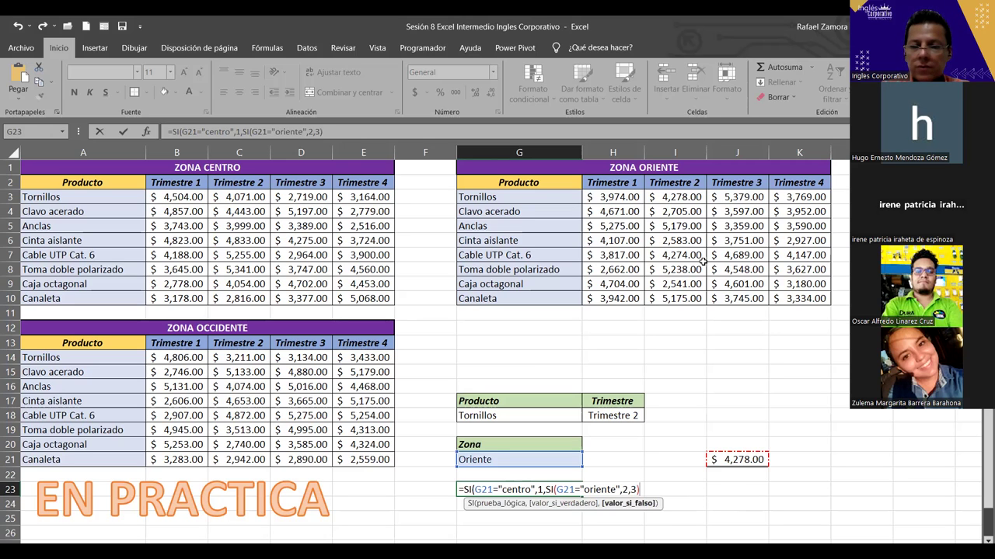
text())
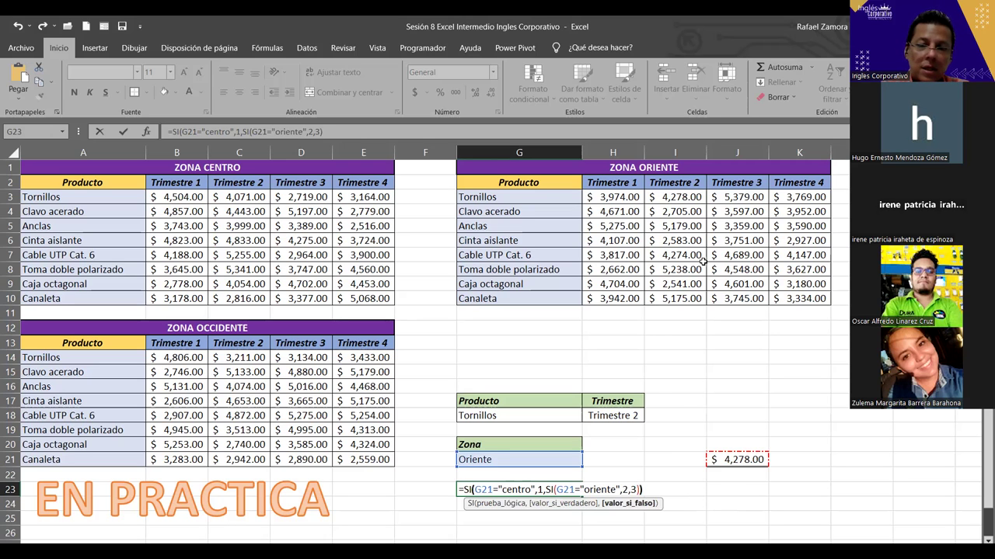
key(Return)
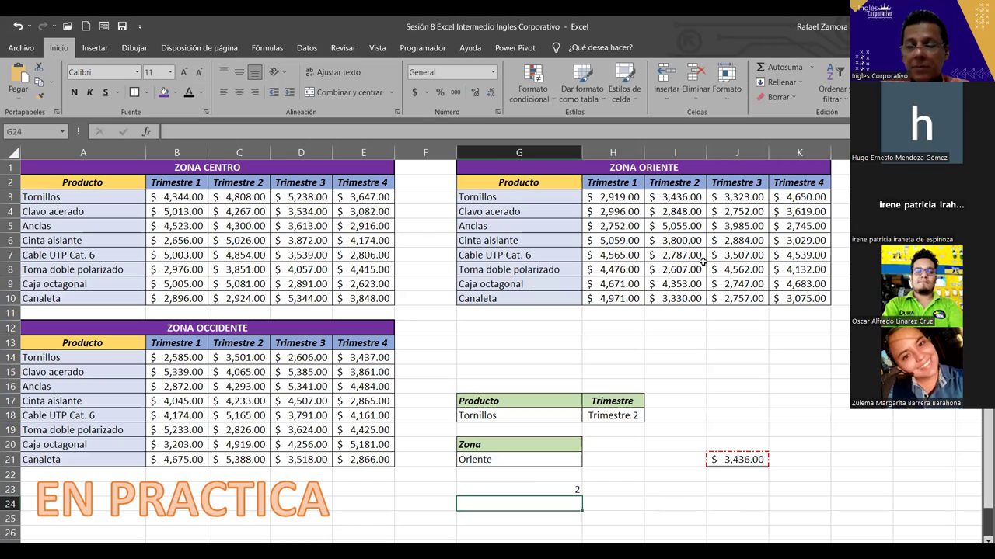
- Test the G23 formula by setting the G21 zone to Centro, Oriente, then Occidente
click(575, 458)
click(588, 461)
click(543, 472)
click(589, 460)
click(531, 482)
click(589, 461)
click(509, 493)
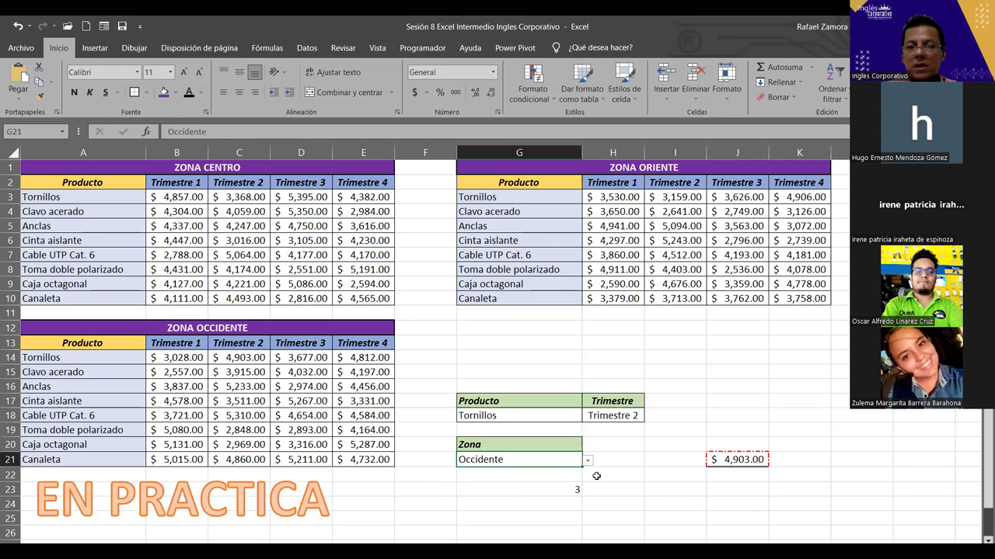
- Review G23's nested SI formula once more, then delete it
click(559, 486)
double_click(560, 486)
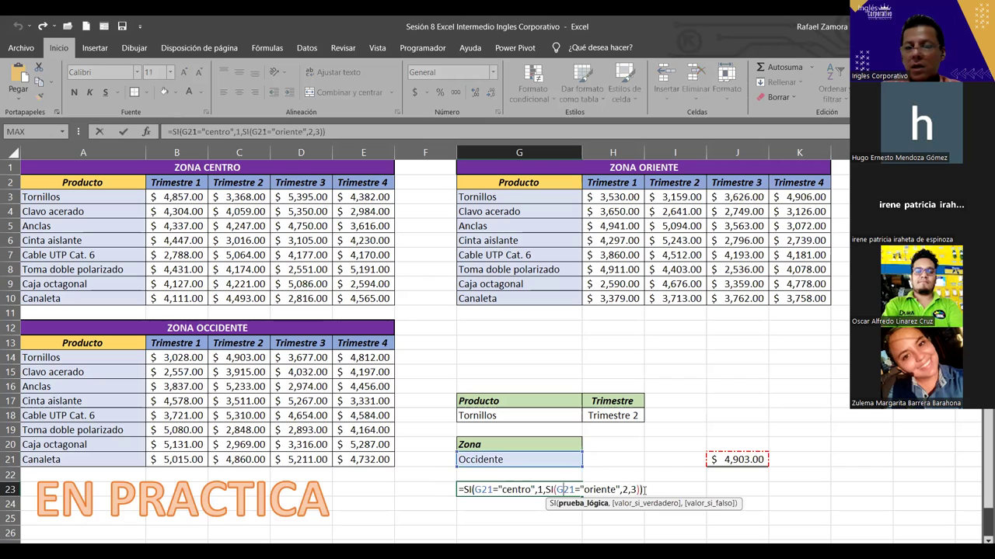
key(Escape)
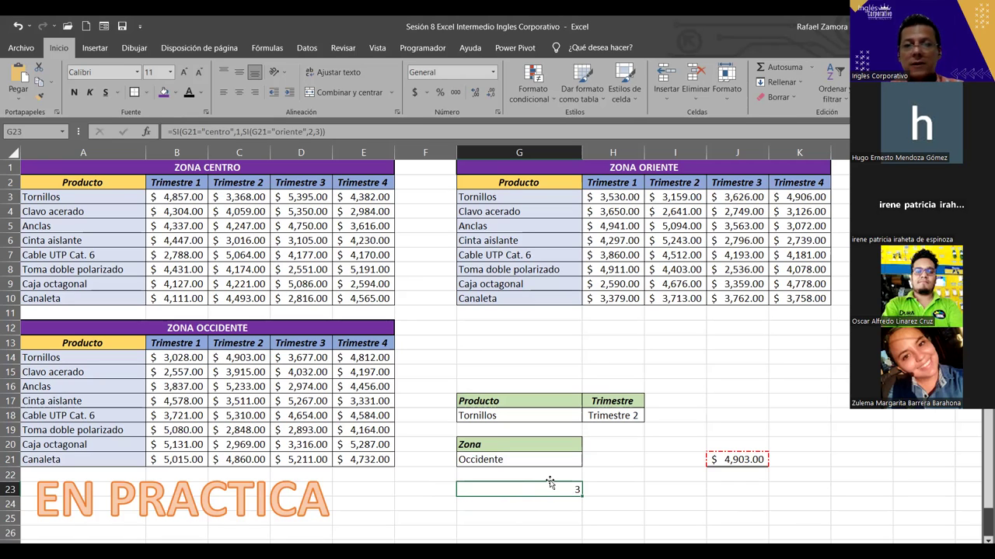
double_click(548, 488)
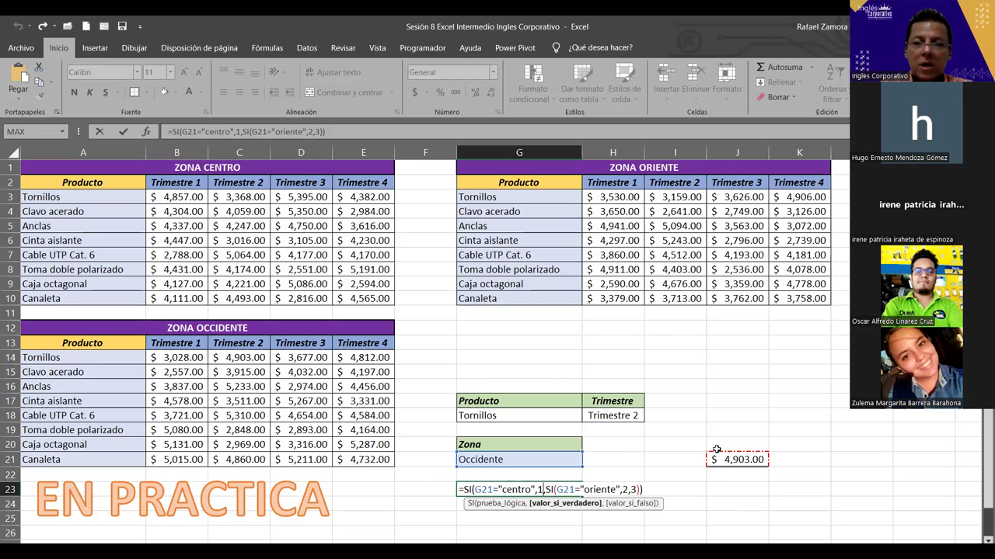
click(527, 485)
key(Delete)
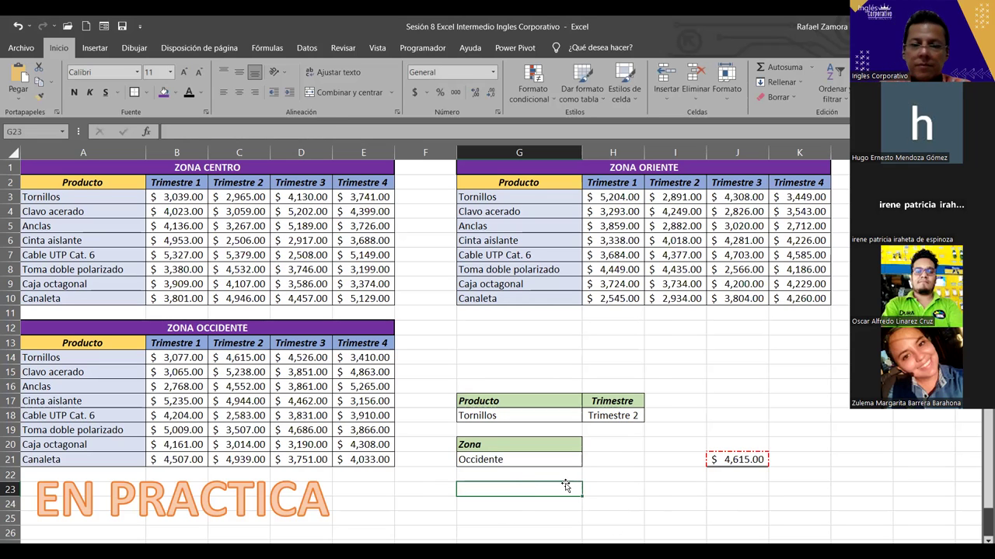
- Commit J21's INDICE lookup, returning $4,615.00 for Tornillos, Trimestre 2, Occidente
click(560, 475)
drag(613, 432, 563, 478)
click(614, 432)
click(746, 458)
double_click(768, 458)
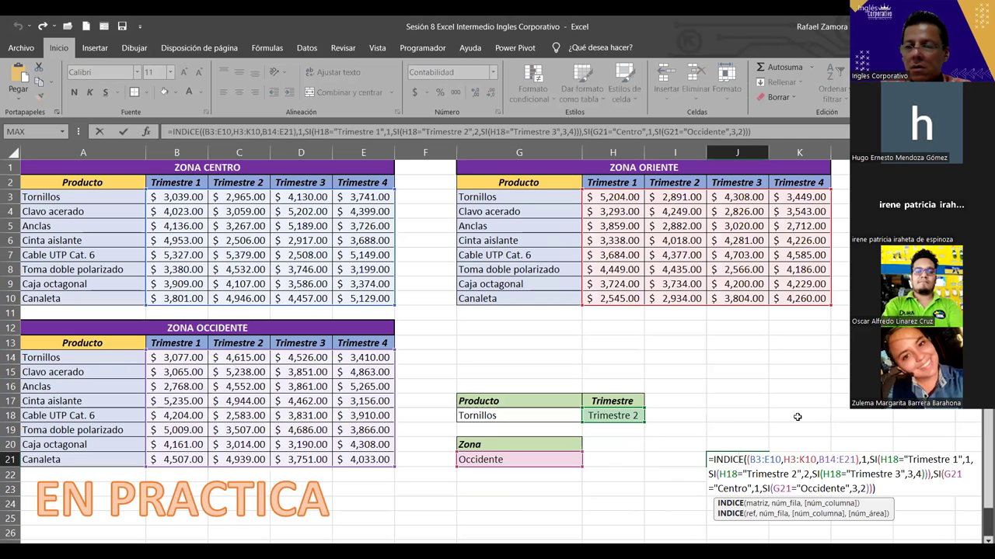
key(ctrl+Return)
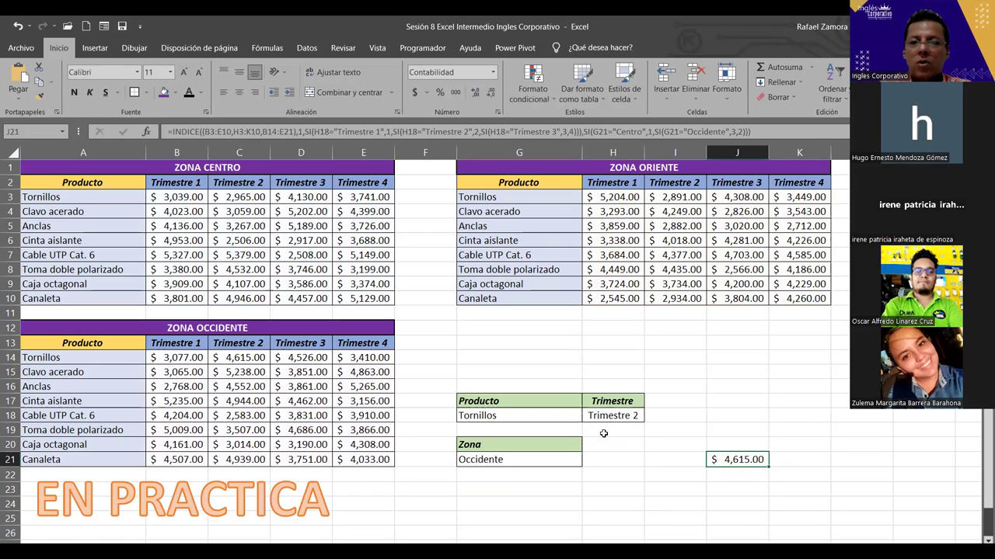
key(ctrl+c)
- Reopen J21's formula with the cursor after INDICE( to walk its arguments
click(603, 433)
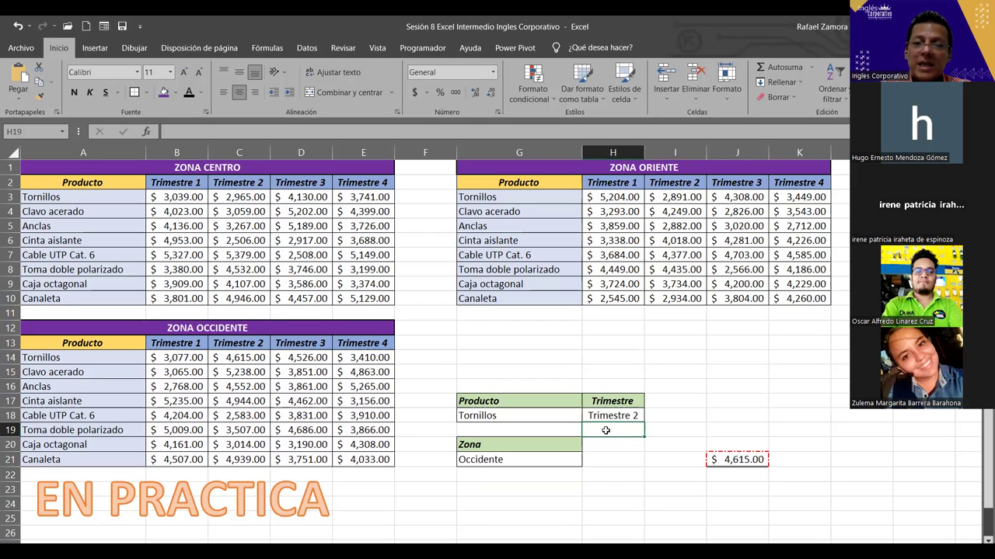
double_click(613, 429)
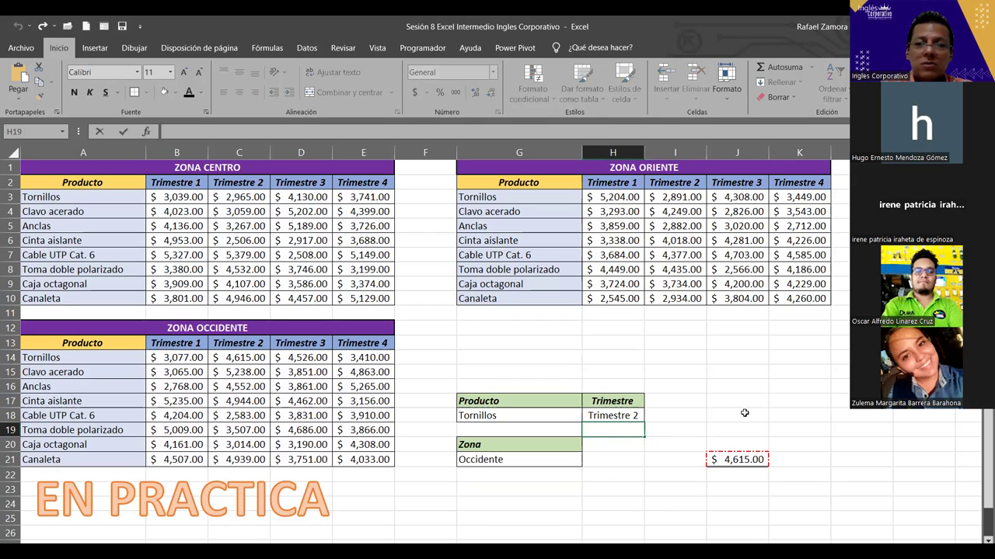
double_click(744, 460)
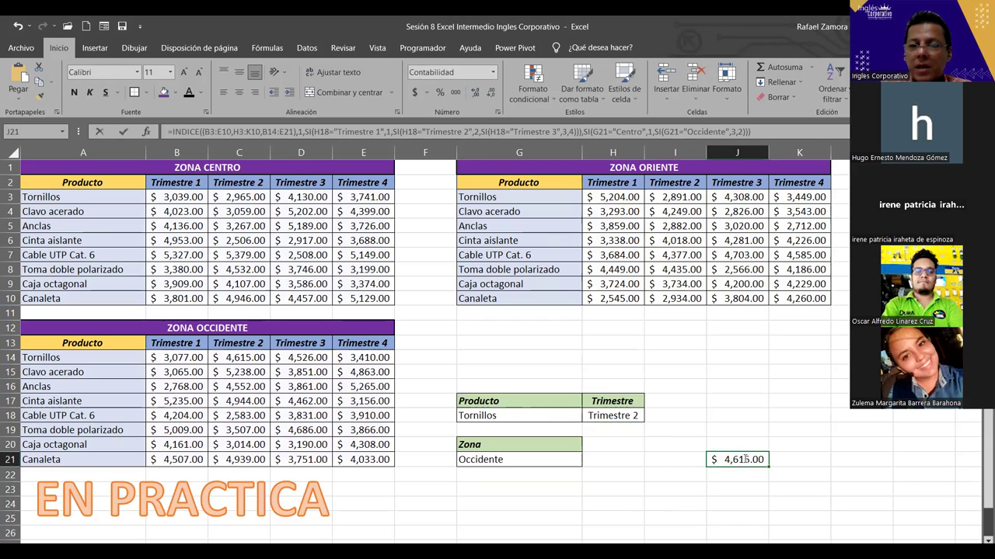
click(744, 460)
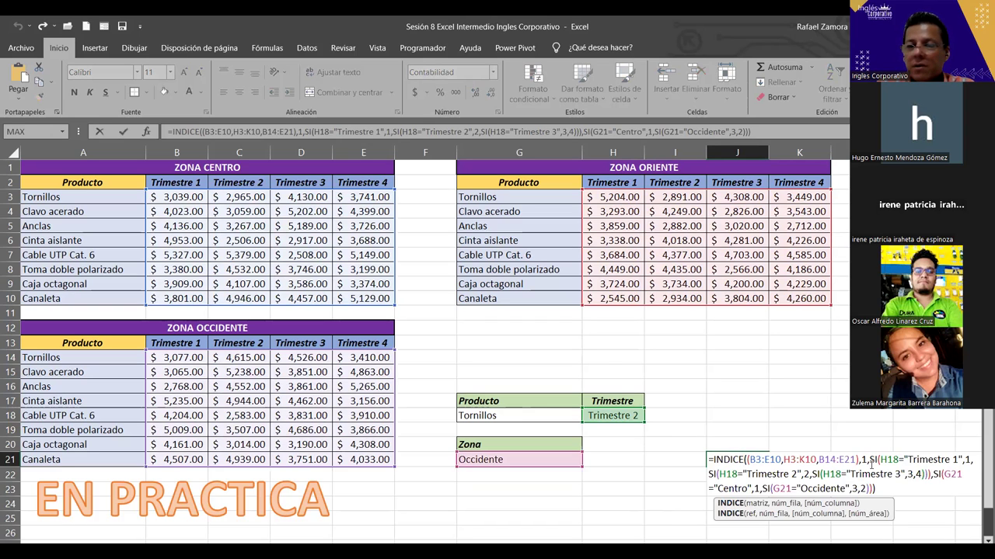
click(864, 460)
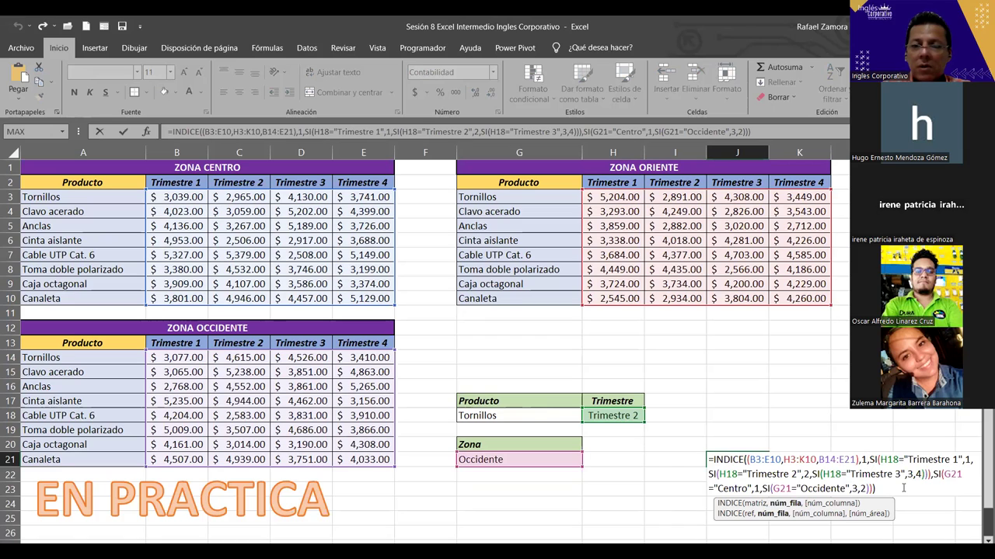
click(859, 459)
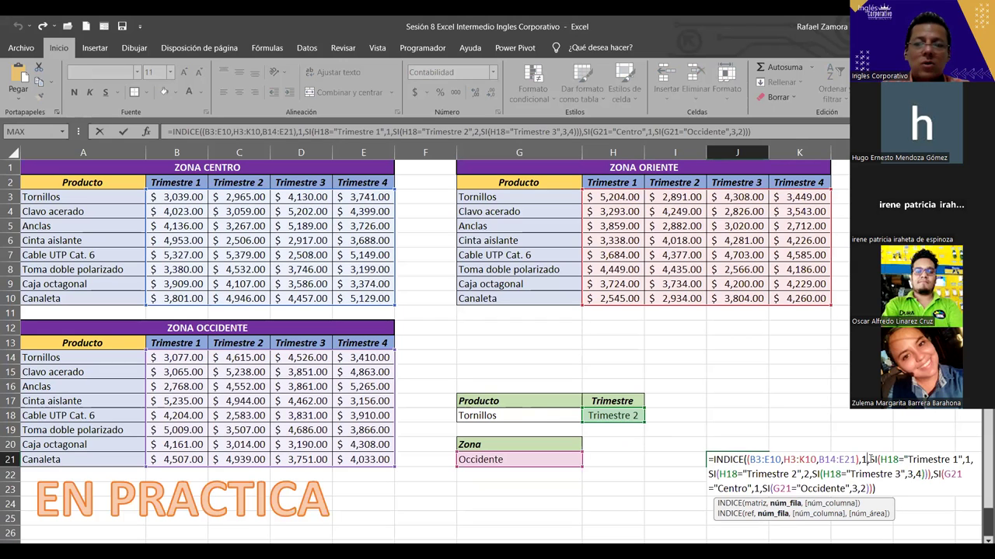
drag(534, 198, 530, 300)
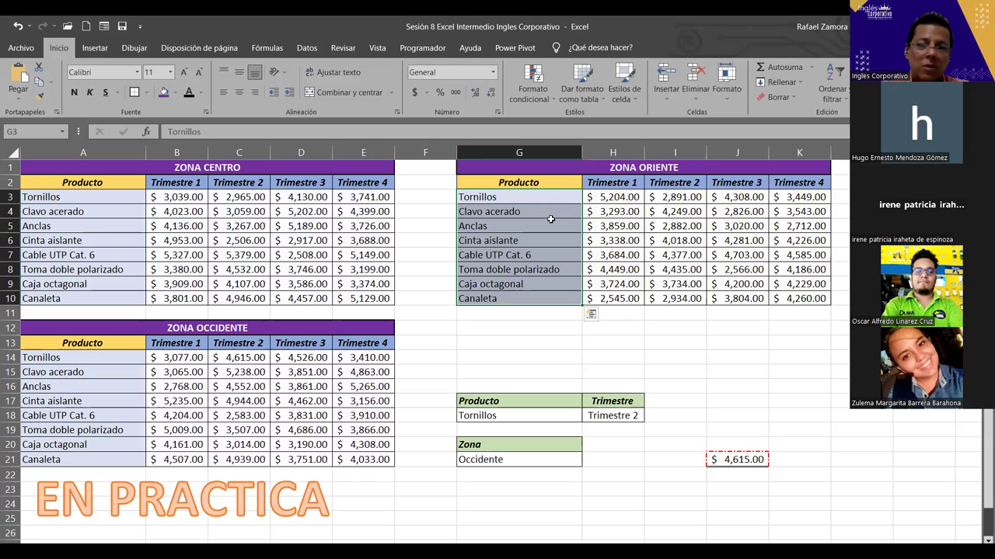
click(748, 460)
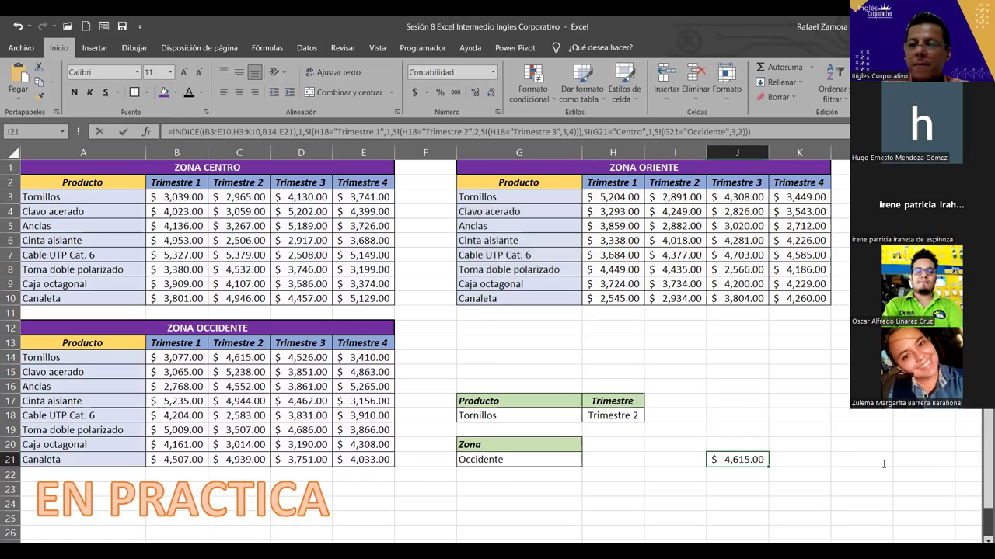
double_click(766, 461)
click(876, 489)
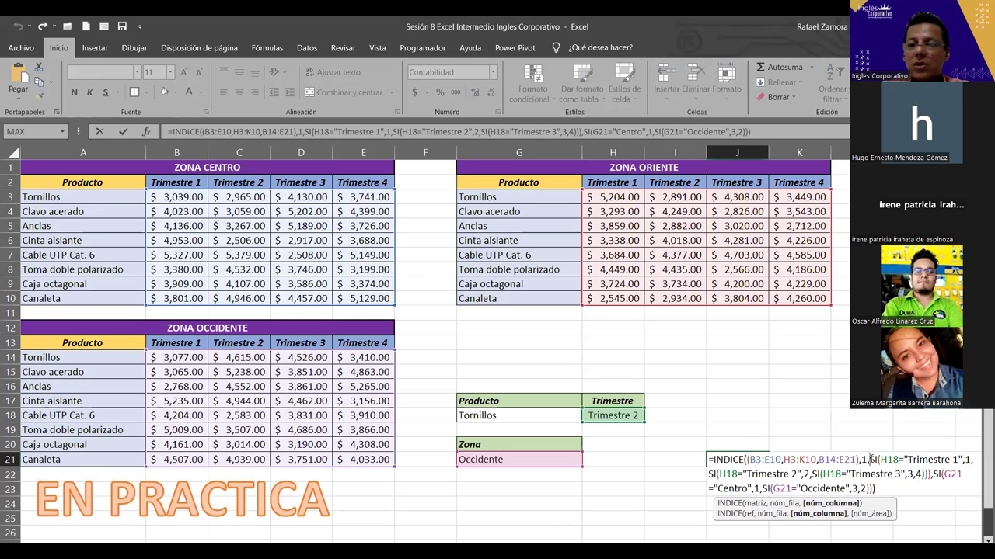
key(ctrl+Return)
key(ctrl+c)
click(630, 427)
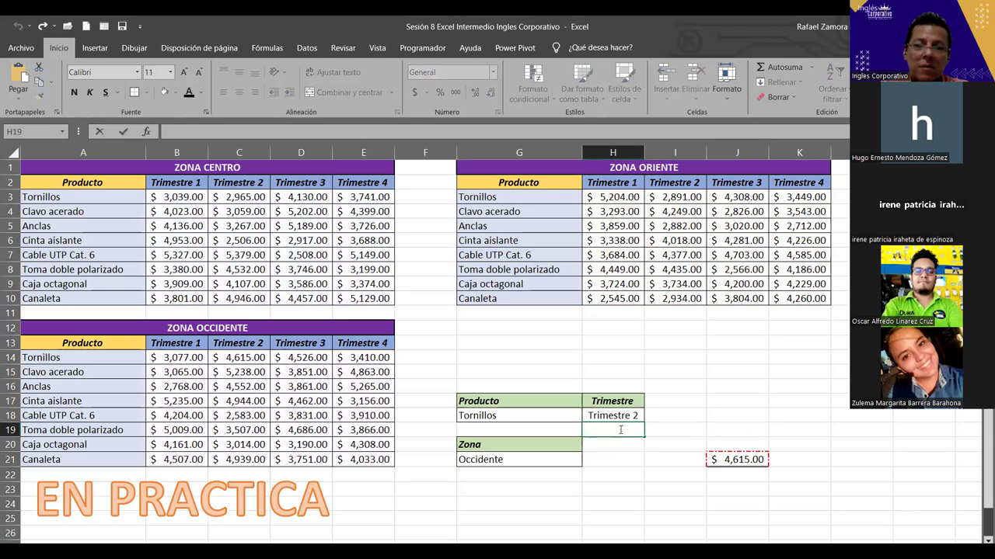
click(758, 460)
double_click(748, 459)
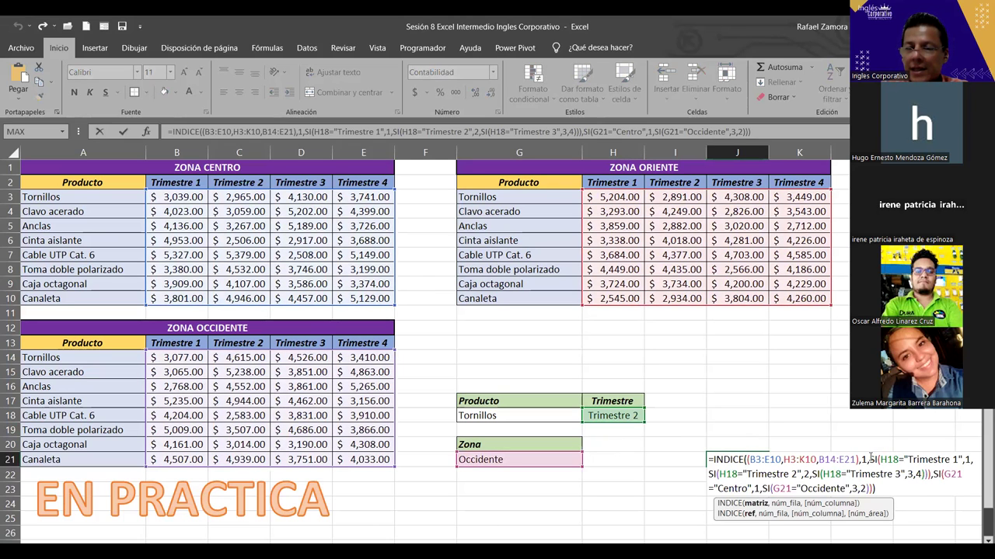
mouse_move(870, 459)
mouse_down()
mouse_move(872, 473)
mouse_move(931, 479)
mouse_up()
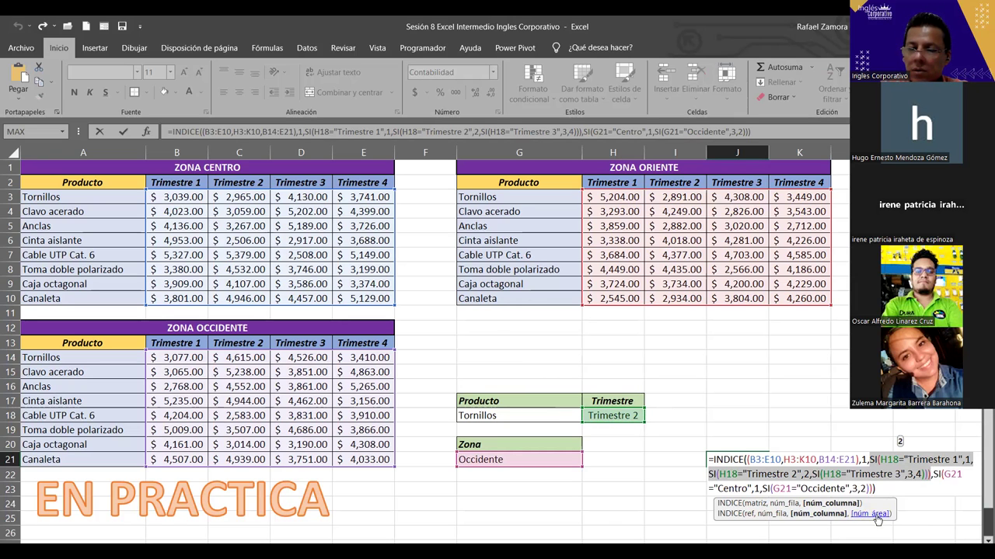
- Walk through J21's SI(G21…) zone test, highlighting Occidente and the 3,2 area numbers
click(940, 481)
click(865, 488)
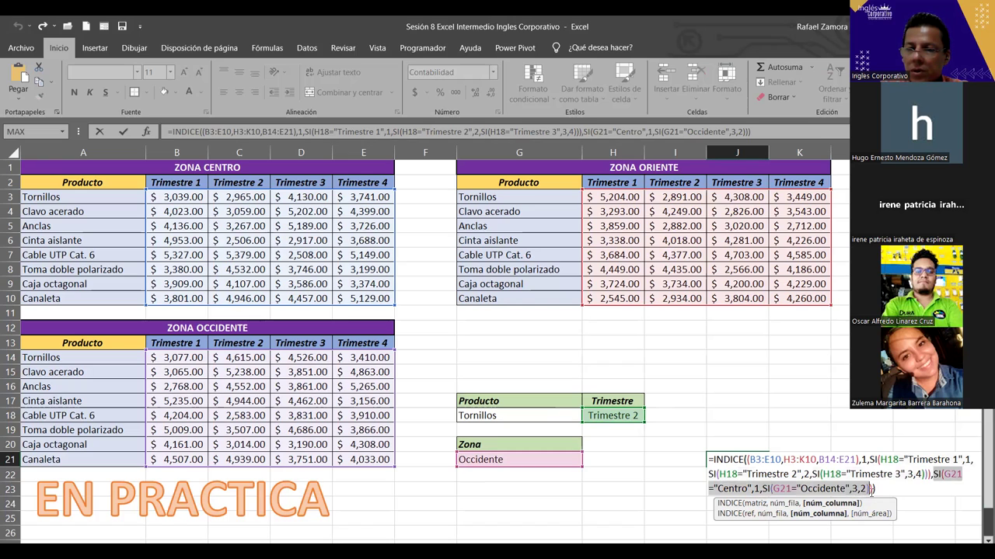
click(871, 489)
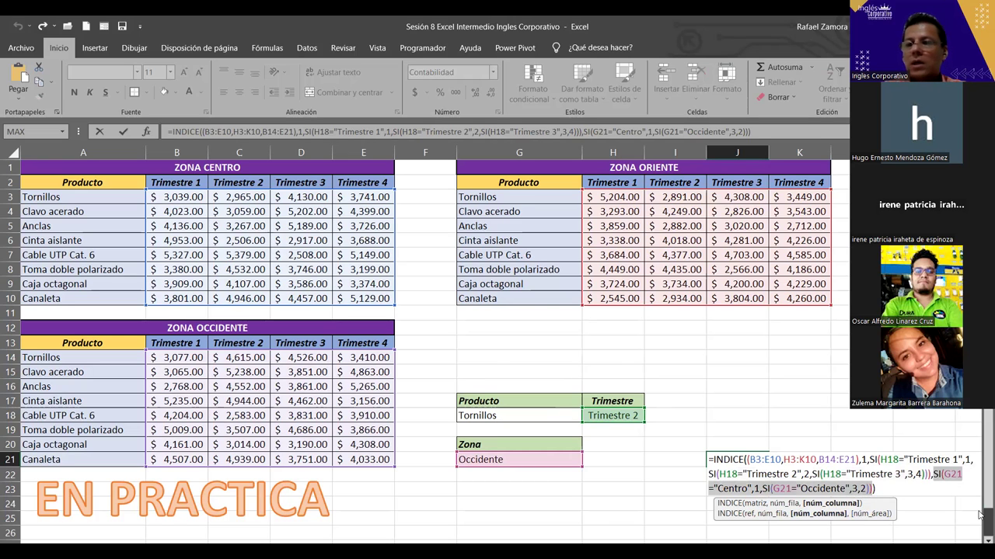
key(Right)
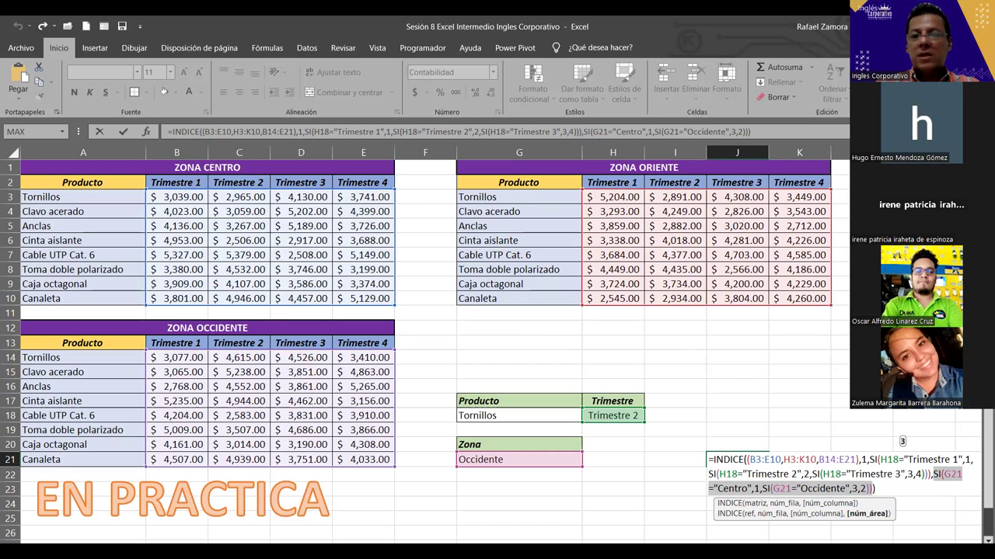
drag(801, 489, 845, 489)
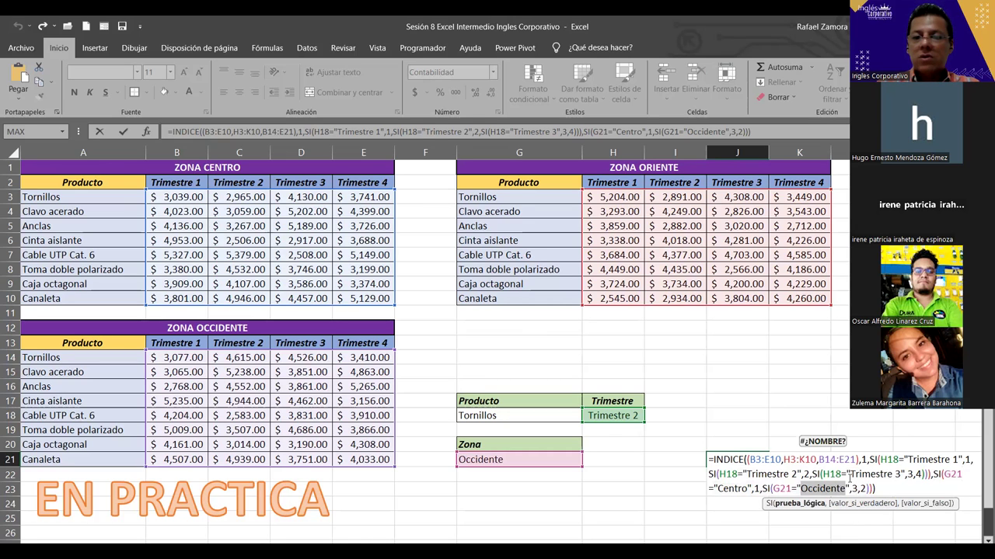
click(852, 488)
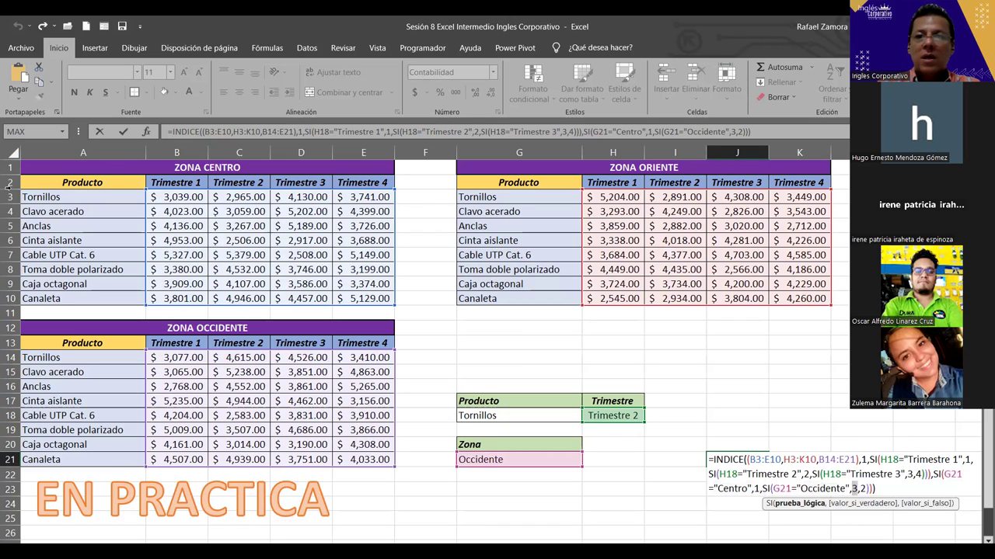
key(Right)
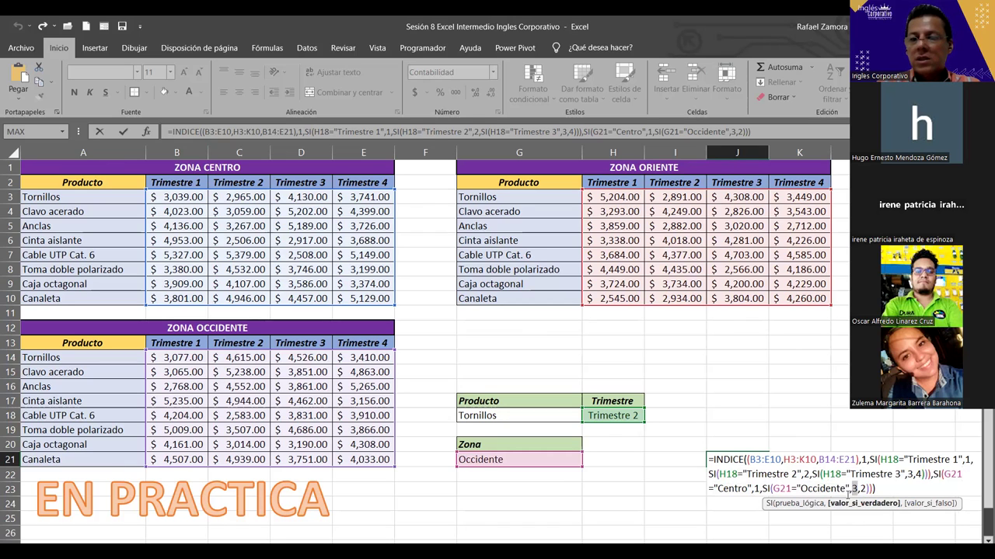
drag(847, 488, 810, 489)
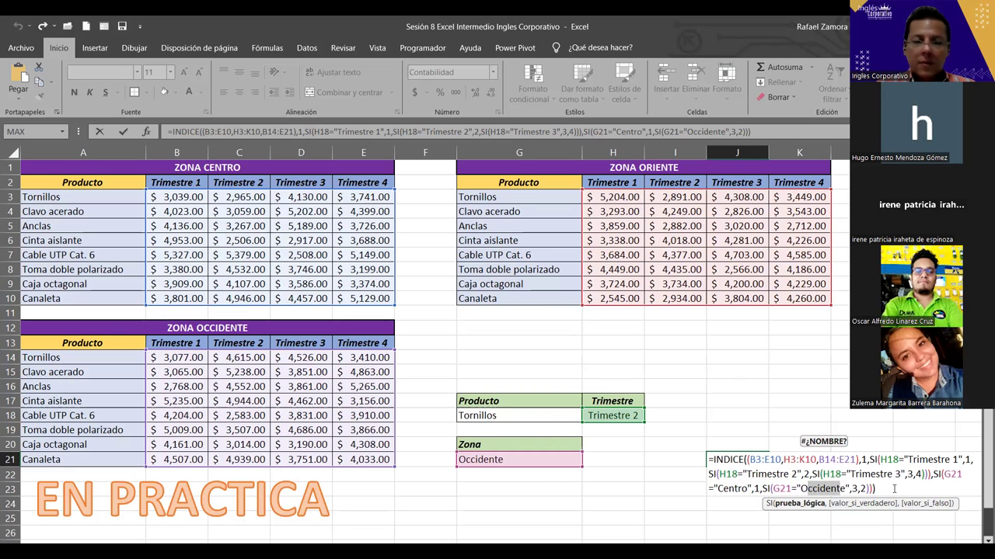
click(875, 489)
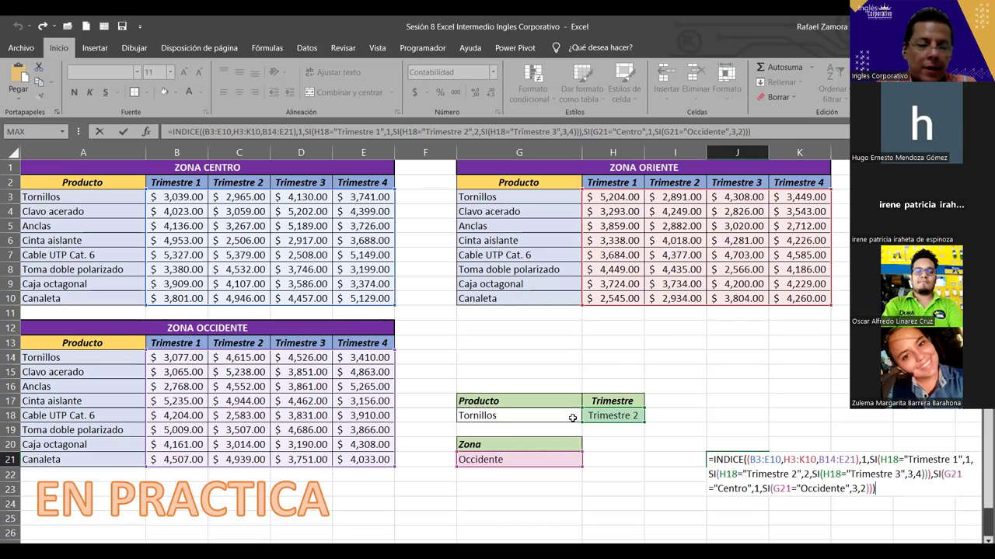
key(ctrl+Return)
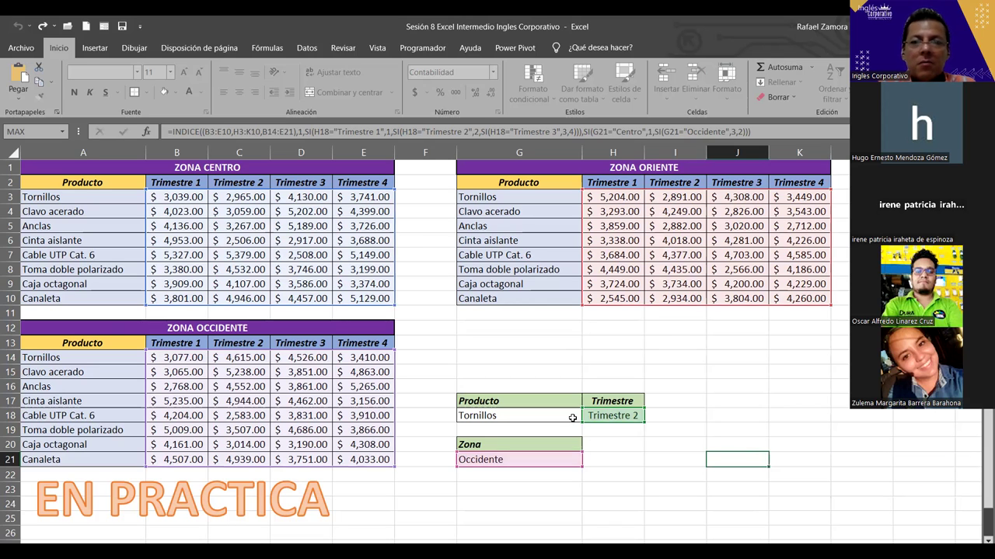
key(ctrl+c)
click(675, 342)
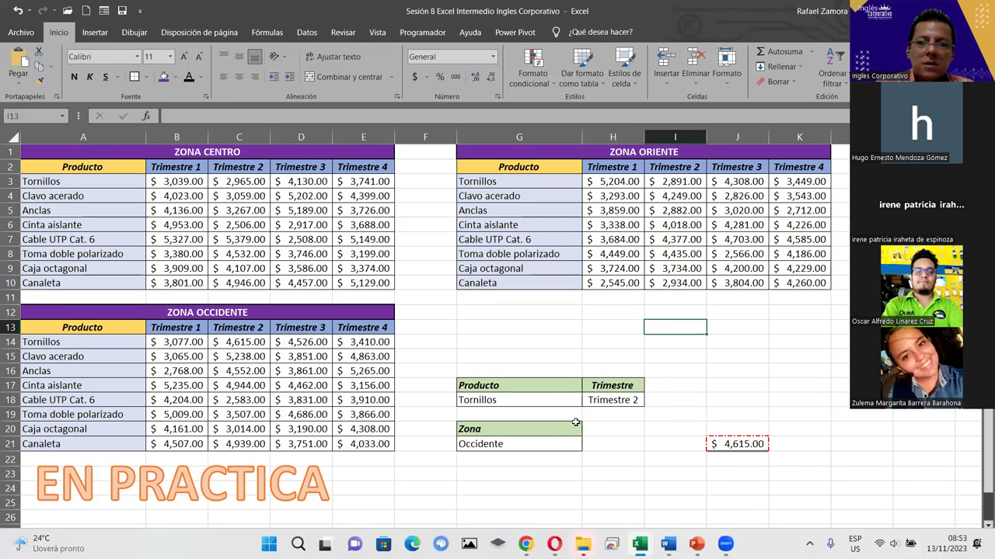
click(511, 460)
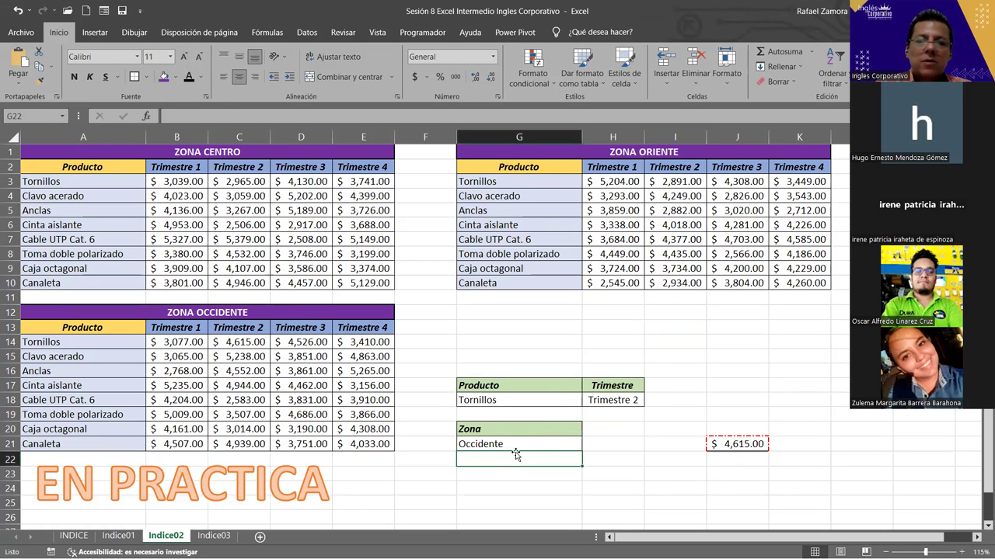
click(498, 475)
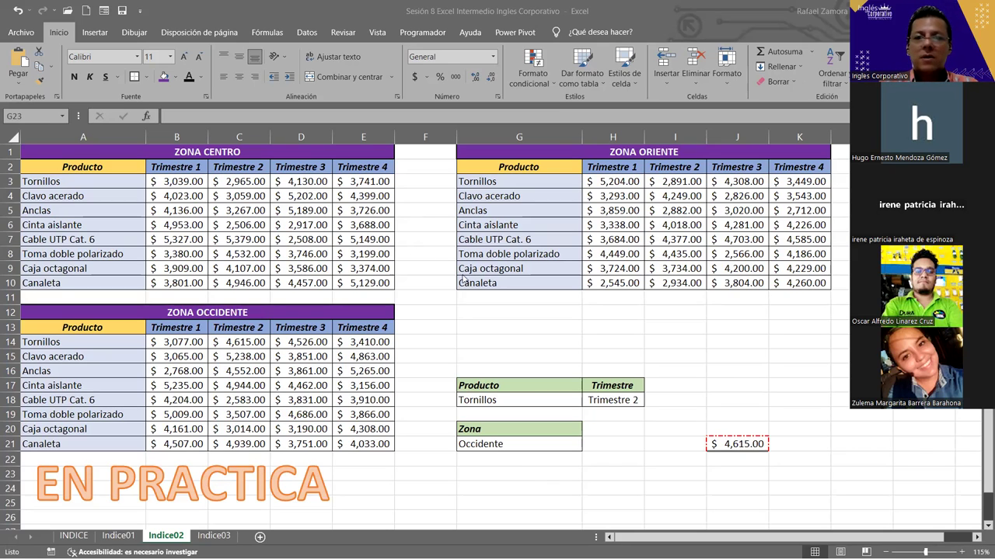
click(515, 312)
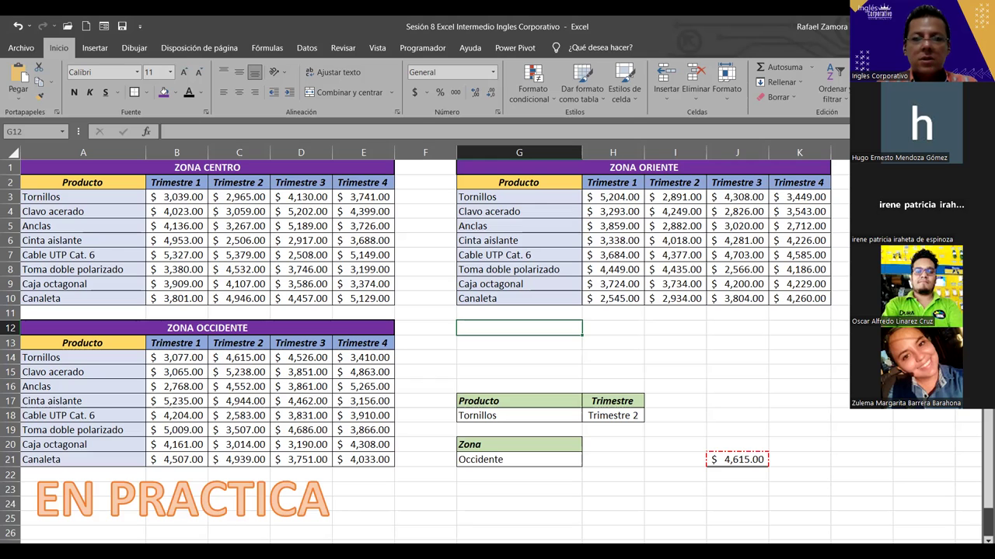
key(alt+Tab)
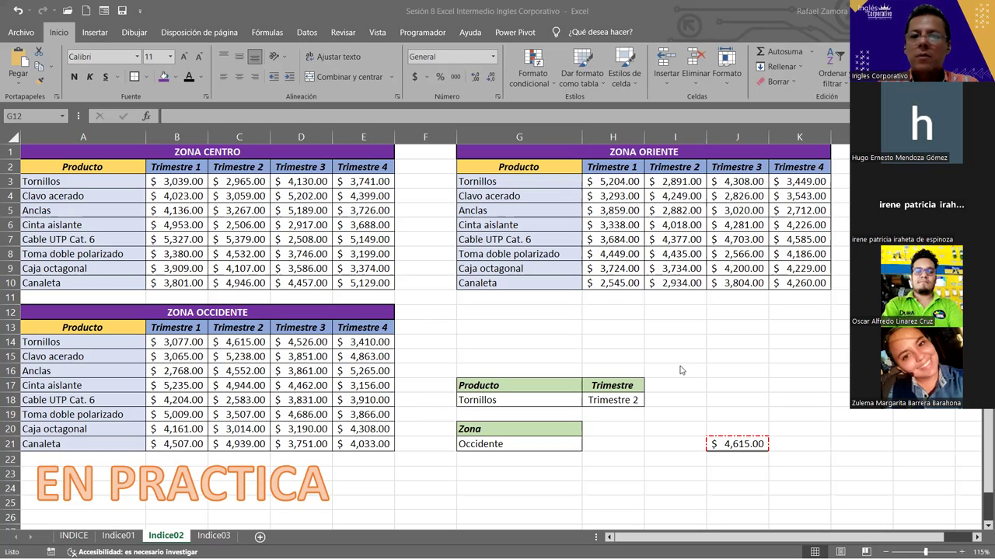
click(710, 326)
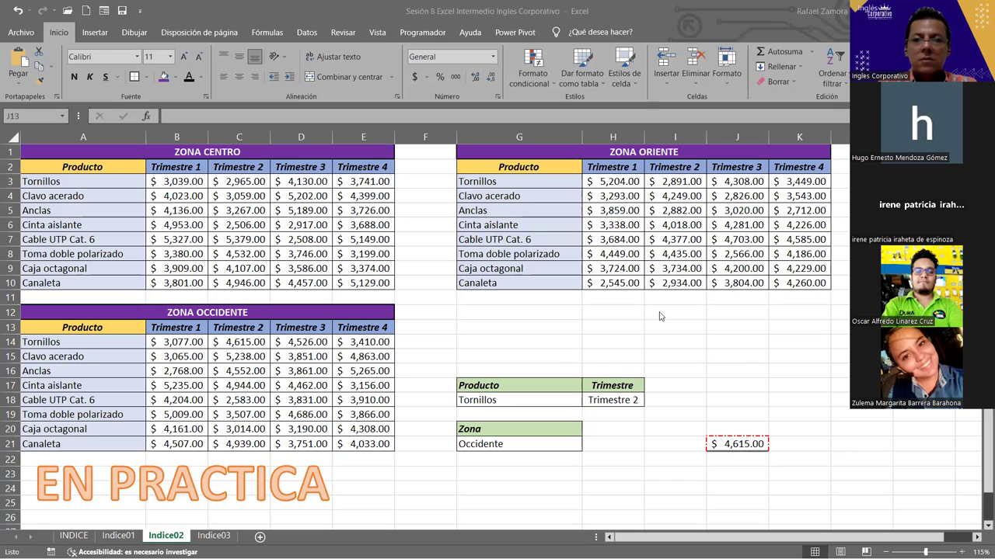
click(662, 313)
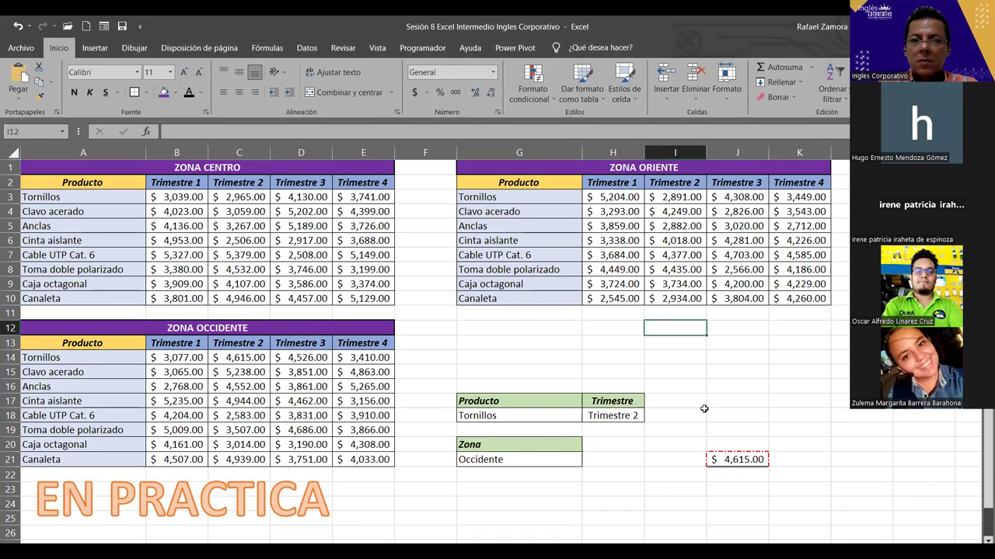
click(703, 410)
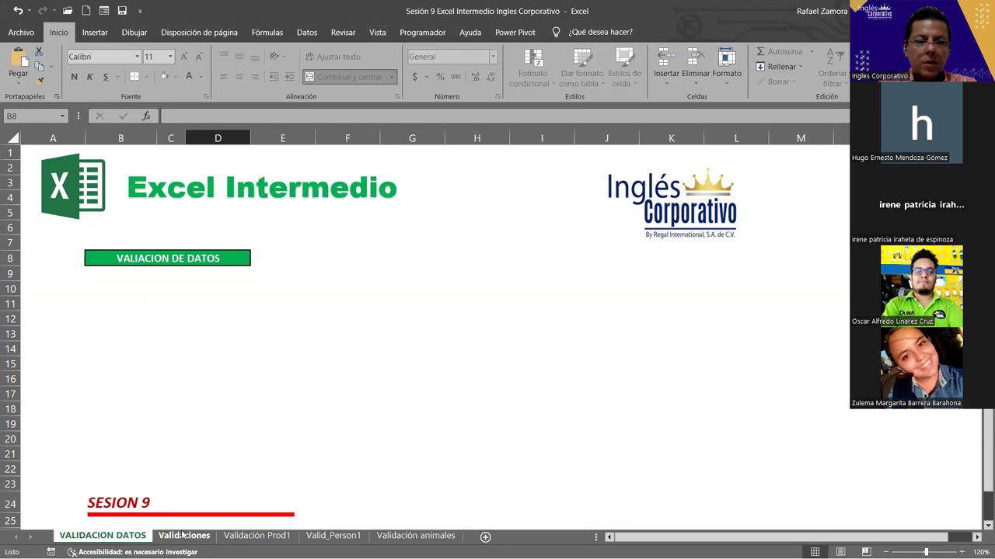
- Open the Validaciones sheet listing validation types, criteria and the month list
click(184, 535)
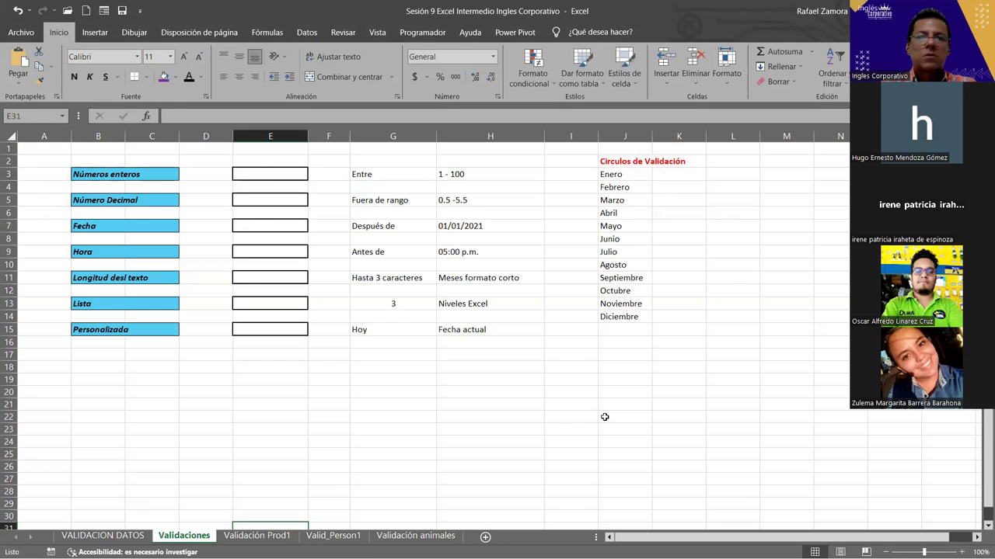
ctrl+scroll(604, 418, up, 1)
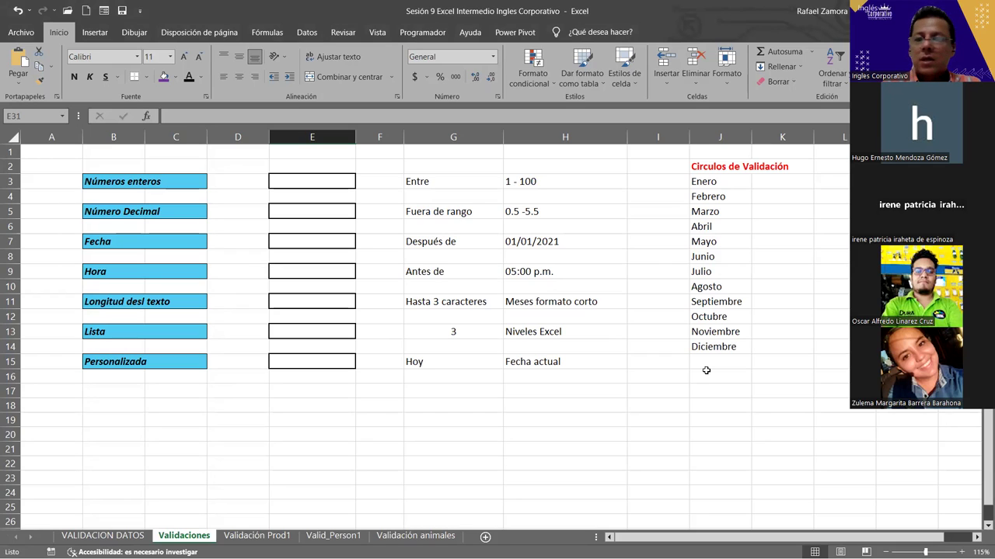
drag(156, 187, 146, 367)
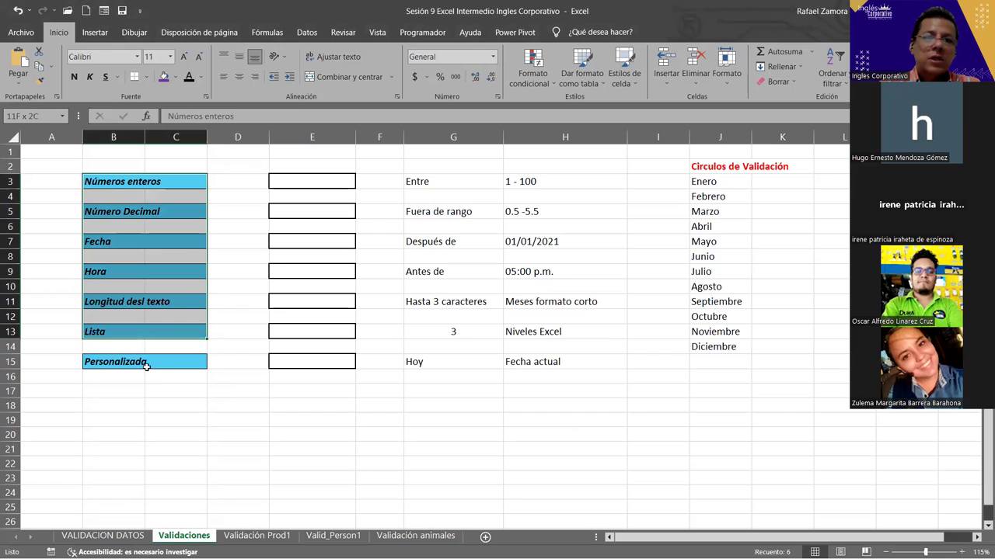
click(295, 184)
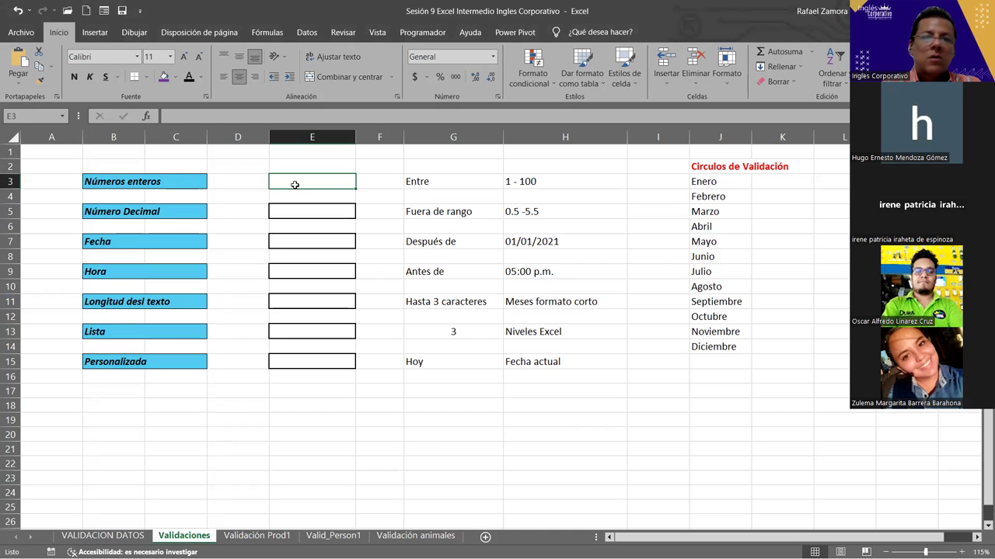
click(303, 211)
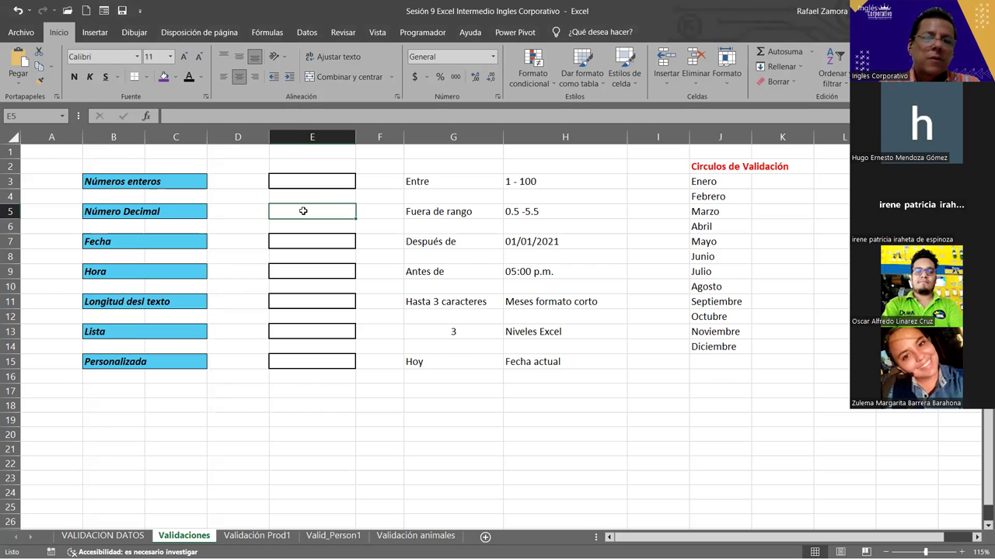
click(321, 247)
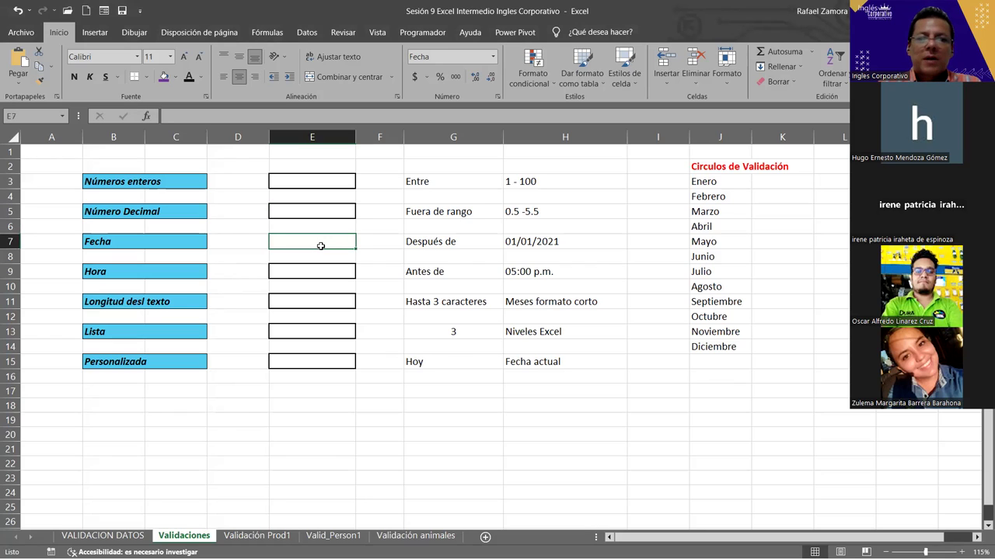
click(311, 275)
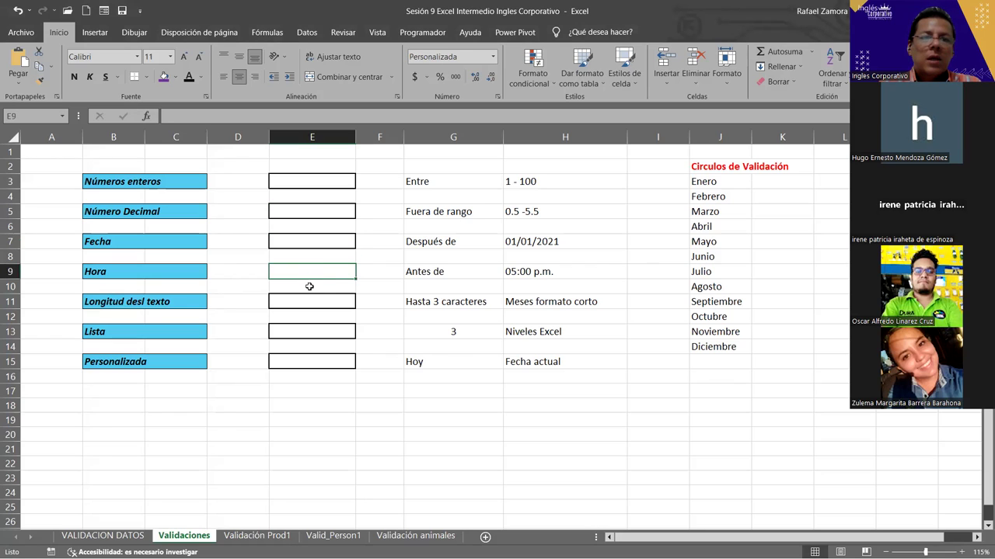
click(304, 300)
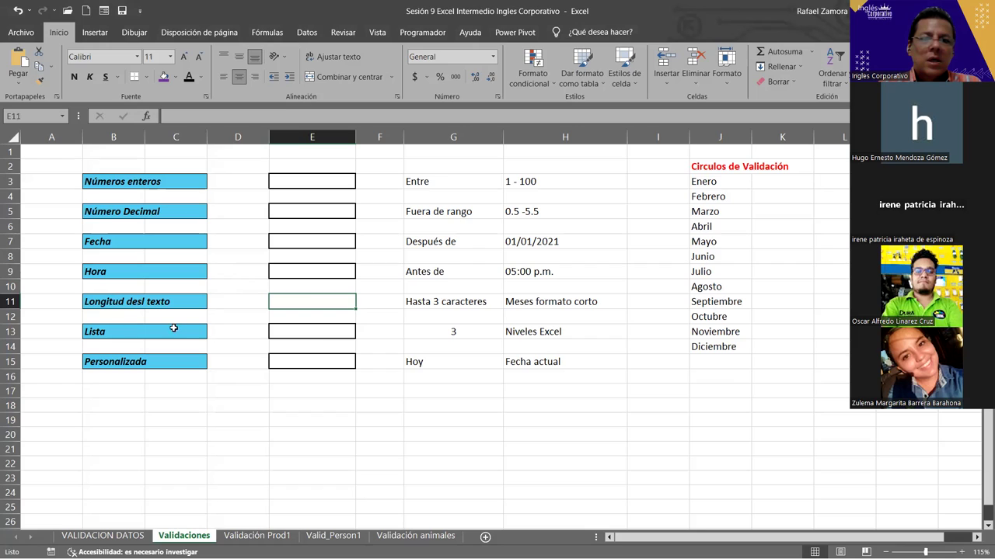
click(322, 336)
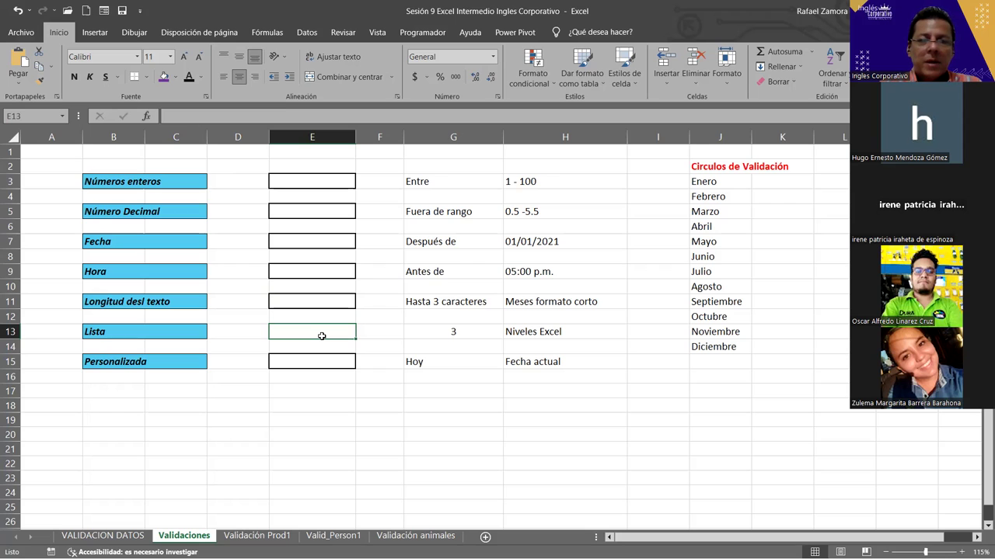
click(320, 364)
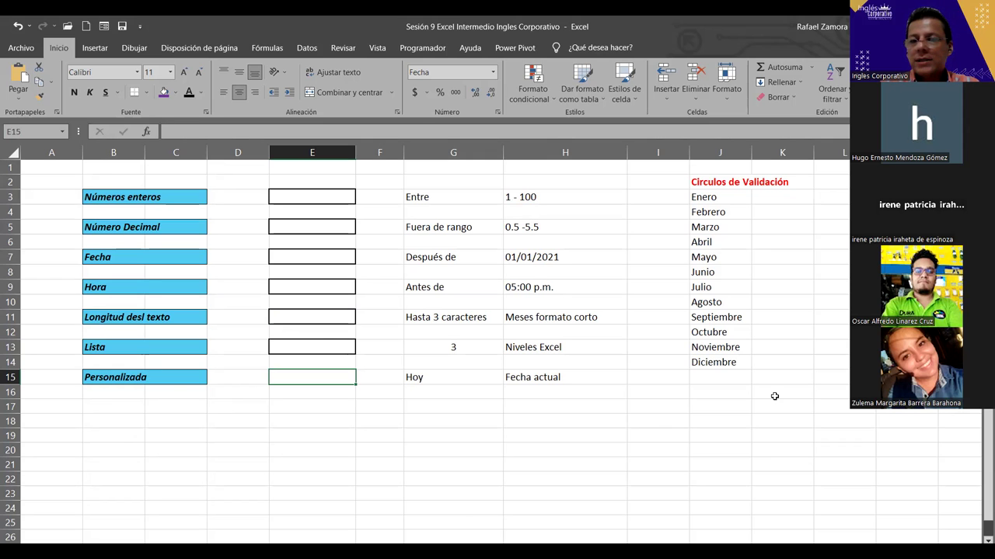
click(505, 419)
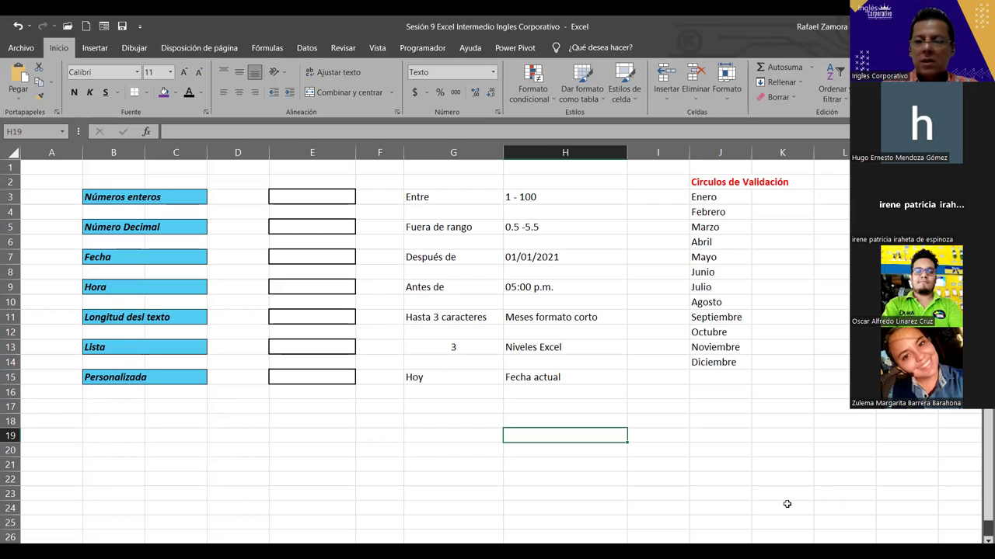
click(311, 490)
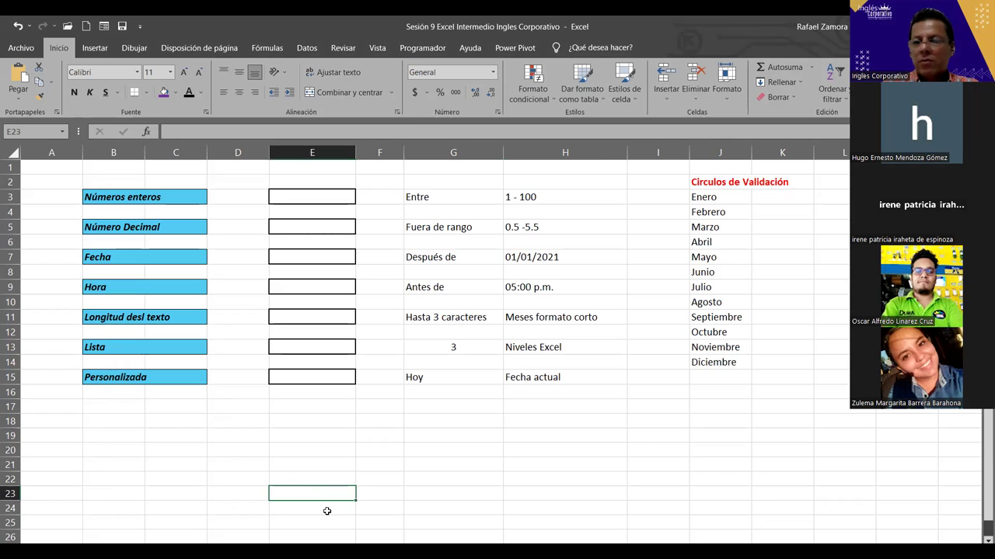
click(304, 197)
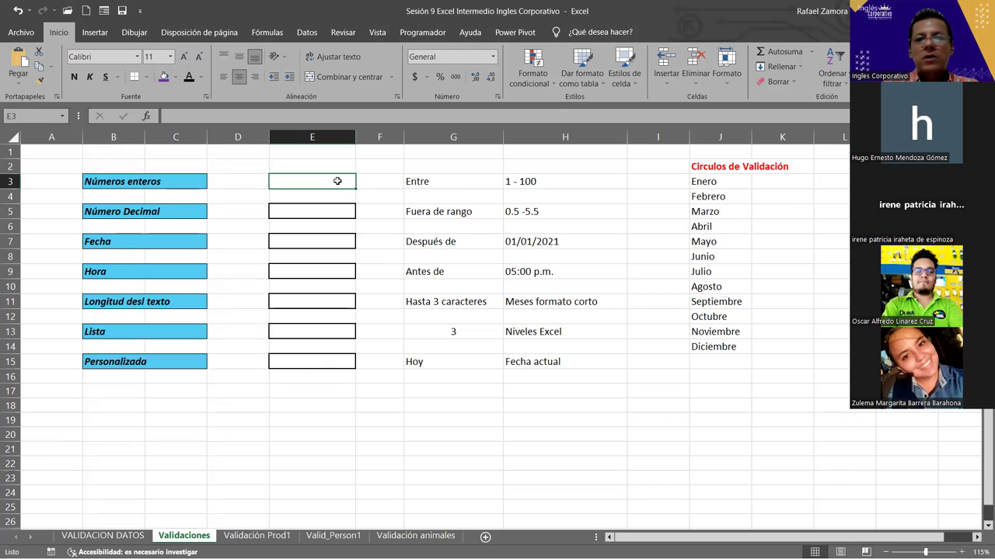
click(443, 182)
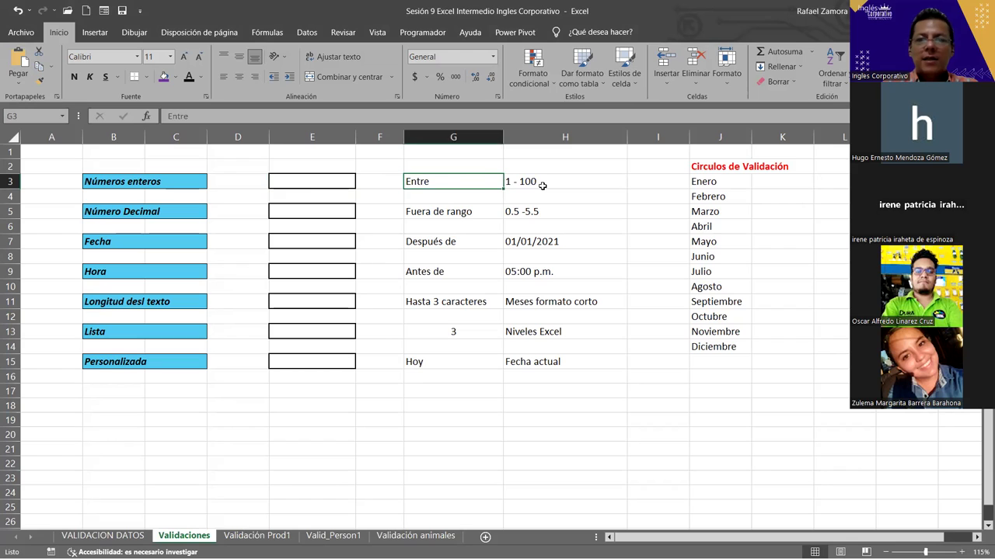
click(536, 184)
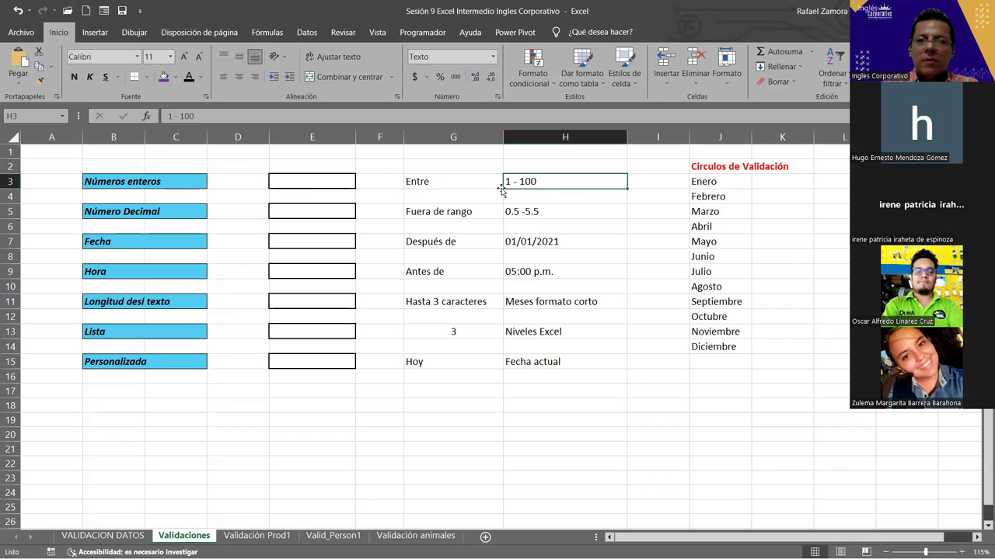
click(306, 182)
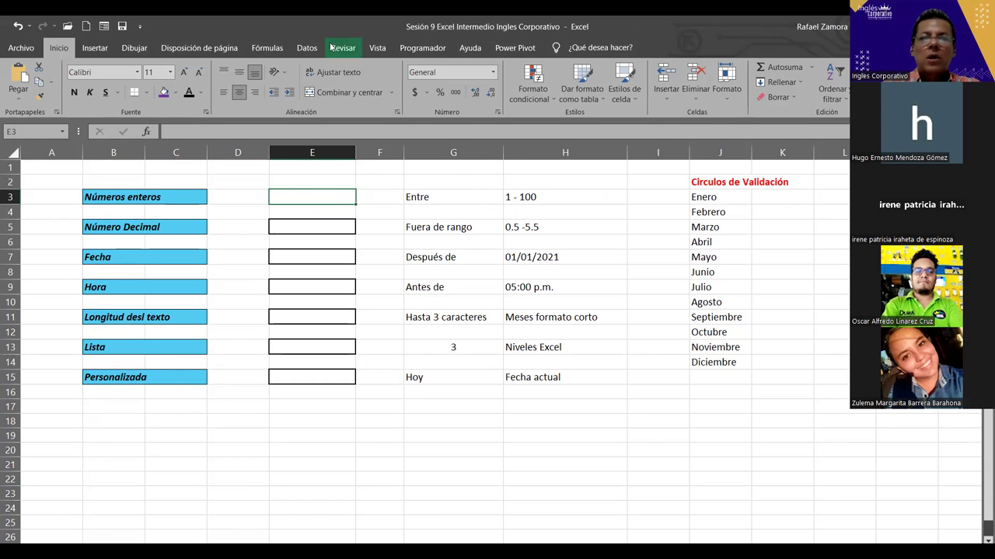
- Open Validación de datos from the Datos tab for cell E3 and move it off the example cells
click(305, 48)
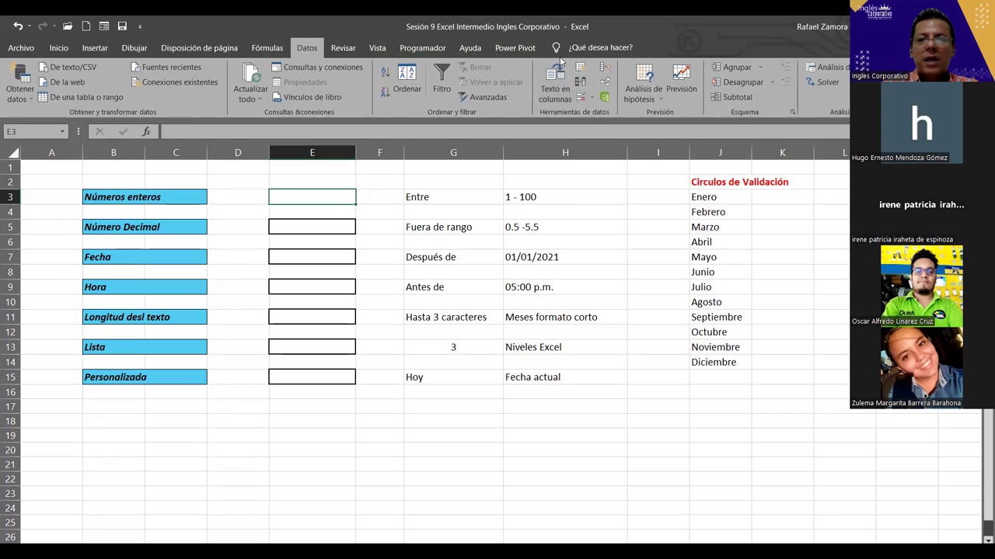
click(586, 98)
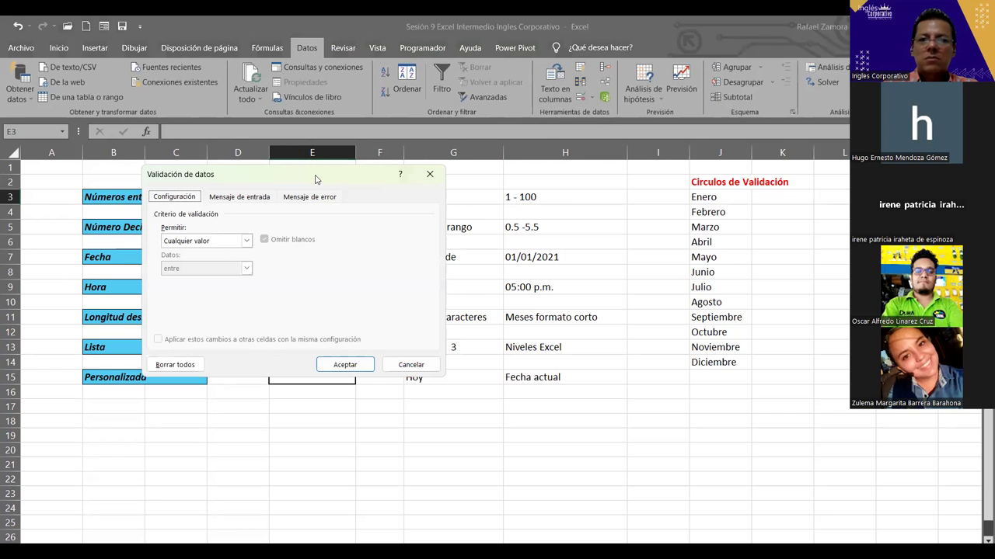
drag(315, 179, 575, 176)
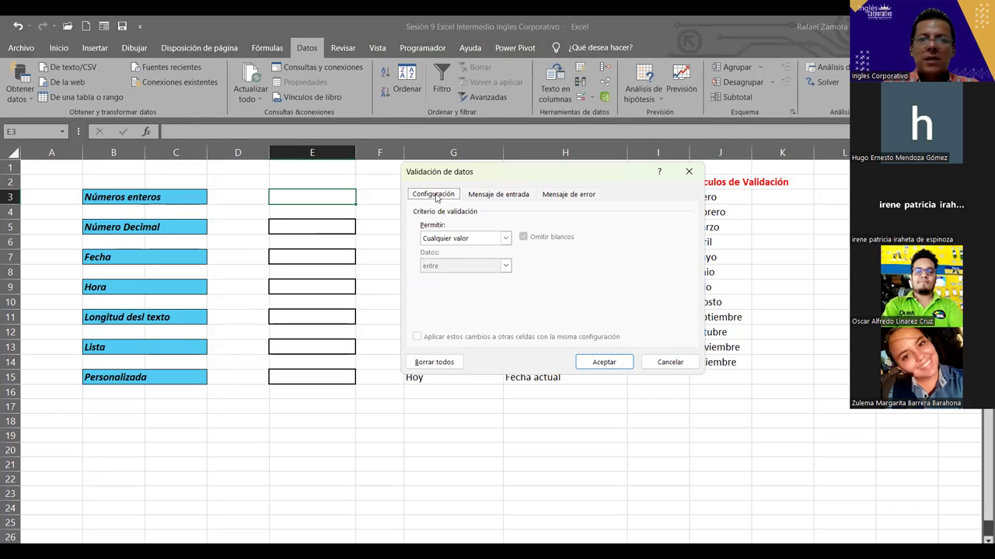
- Browse the Mensaje de entrada and Mensaje de error tabs, including the available error alert styles
click(480, 196)
click(599, 195)
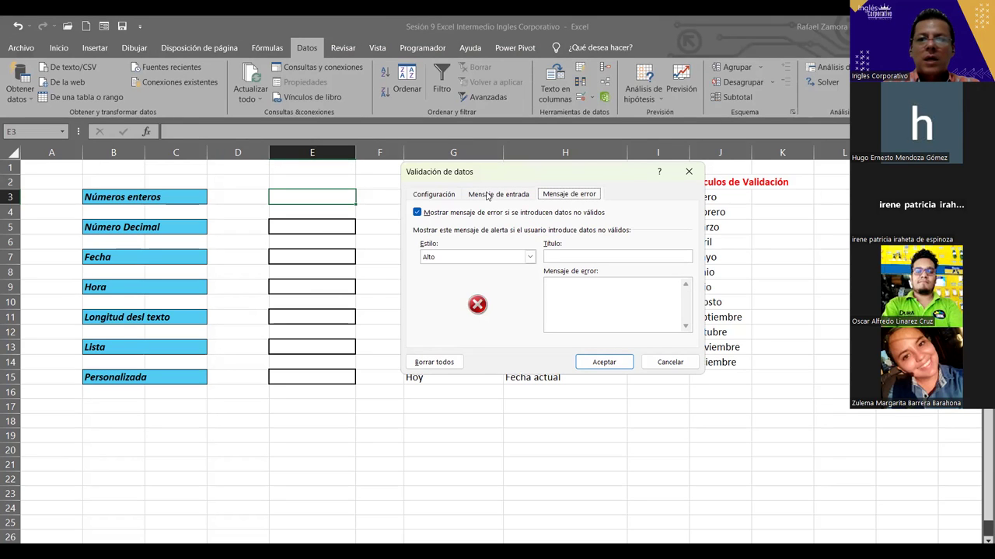
click(533, 260)
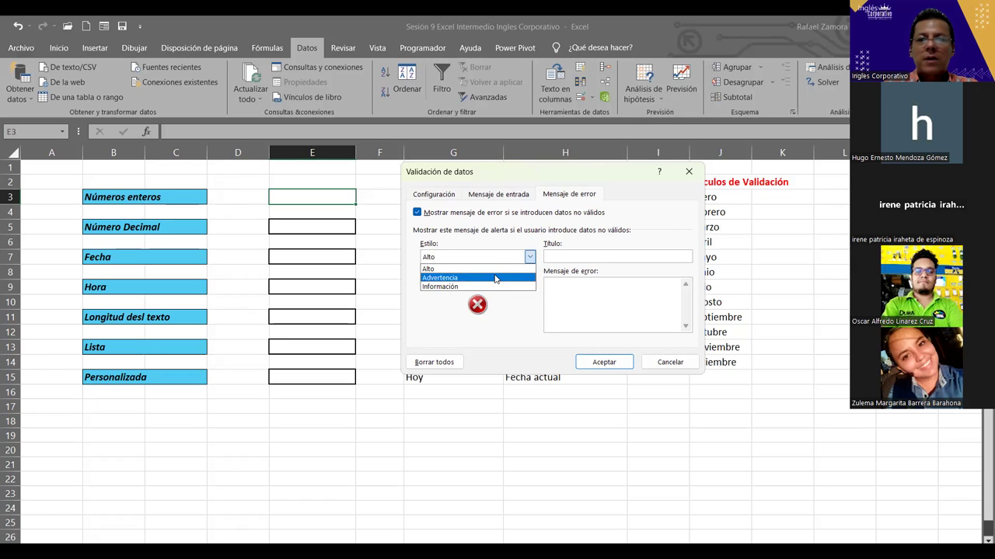
click(502, 195)
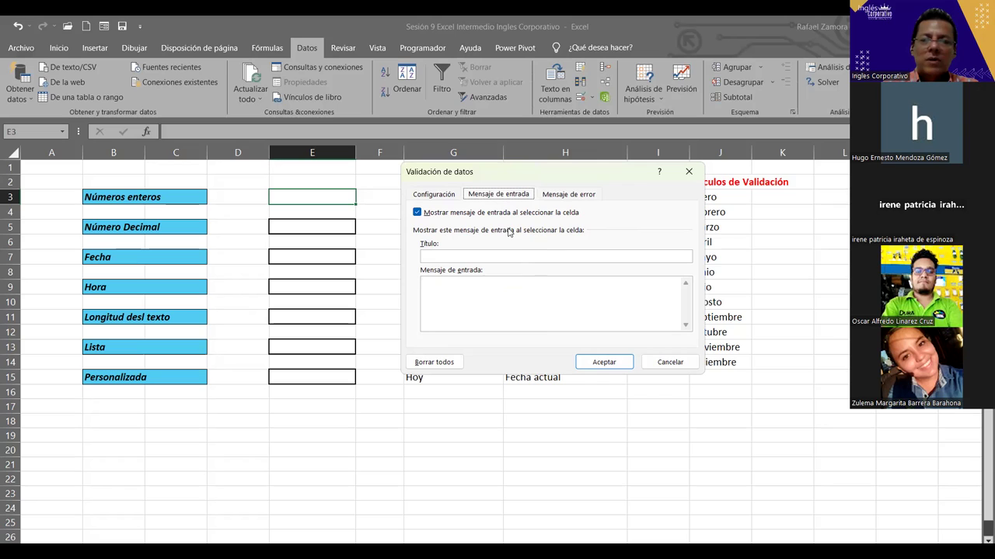
click(569, 196)
click(498, 194)
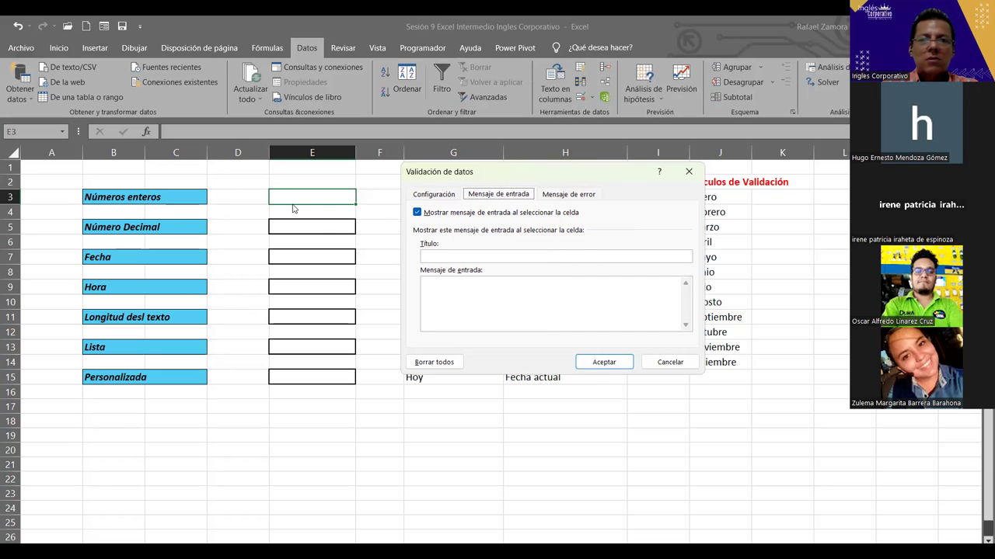
click(571, 195)
click(509, 197)
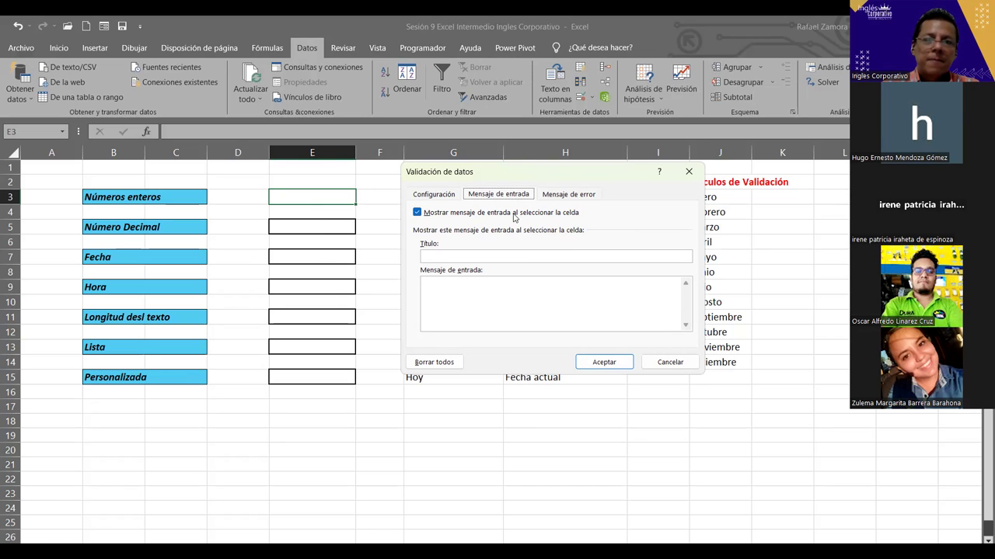
- On Configuración, list the Permitir value types, then close it keeping Cualquier valor
click(442, 198)
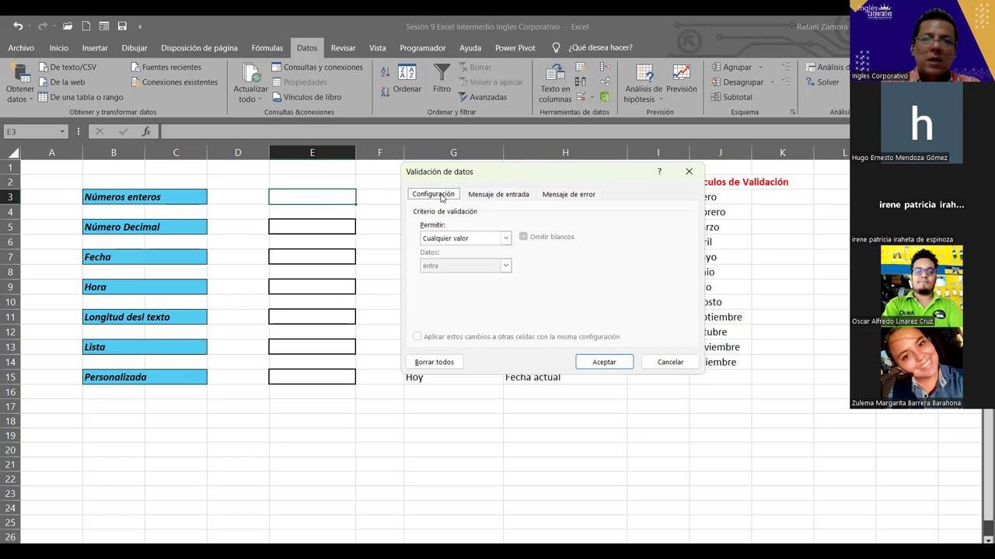
click(505, 239)
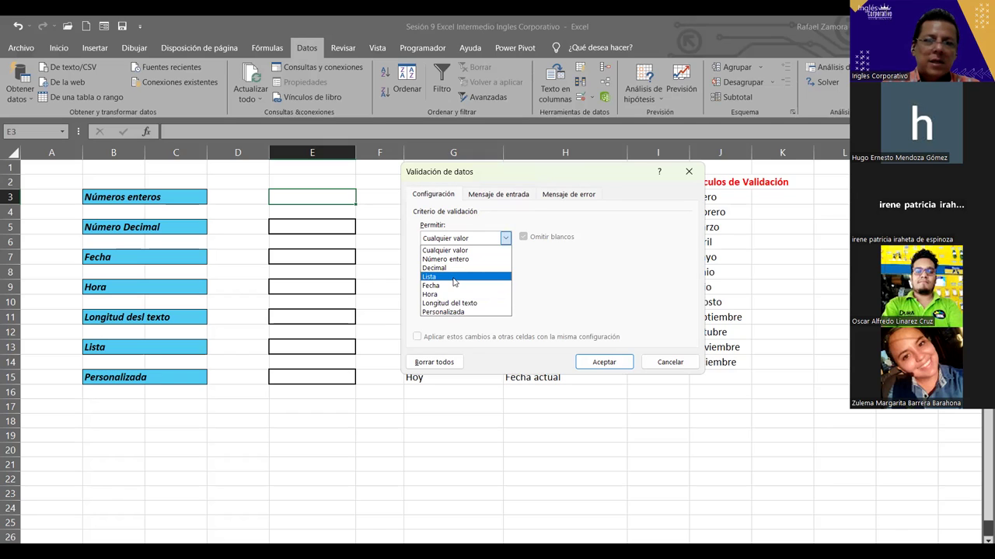
click(646, 279)
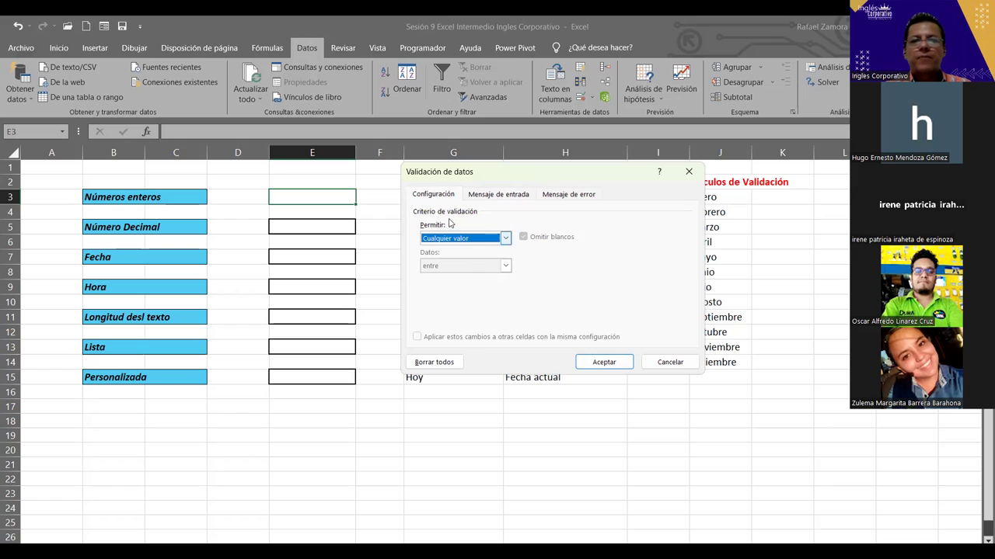
- Cancel the Validación de datos dialog without applying a rule and select cell I17
click(669, 363)
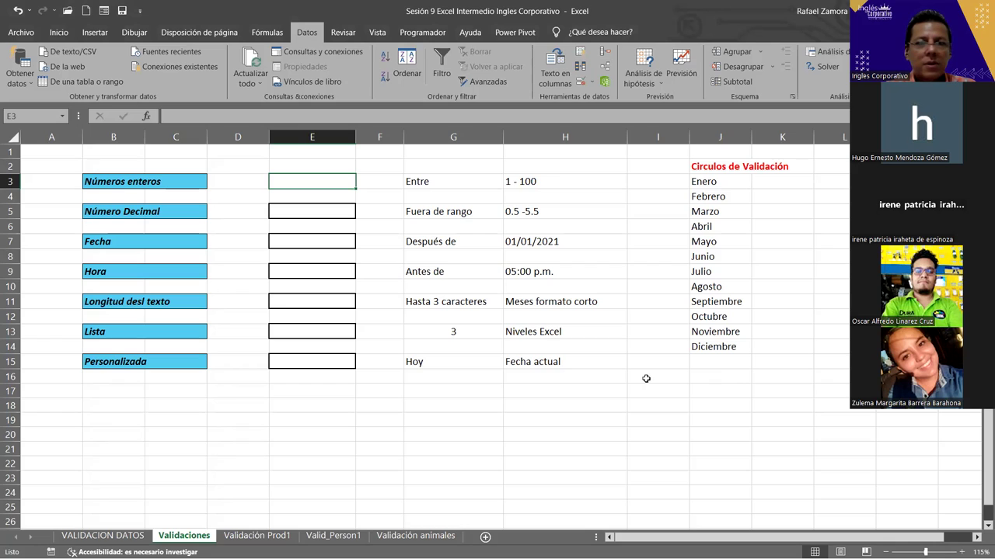
click(661, 391)
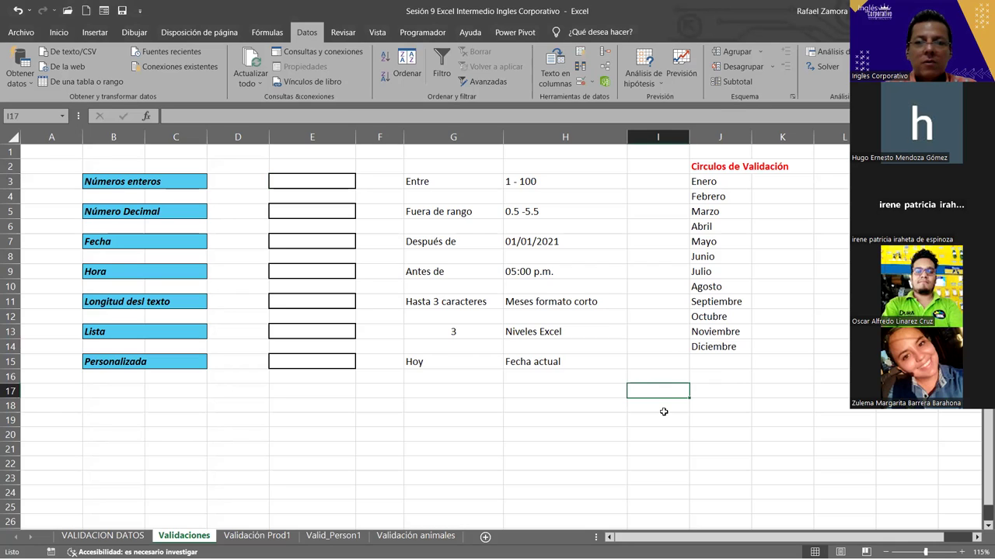